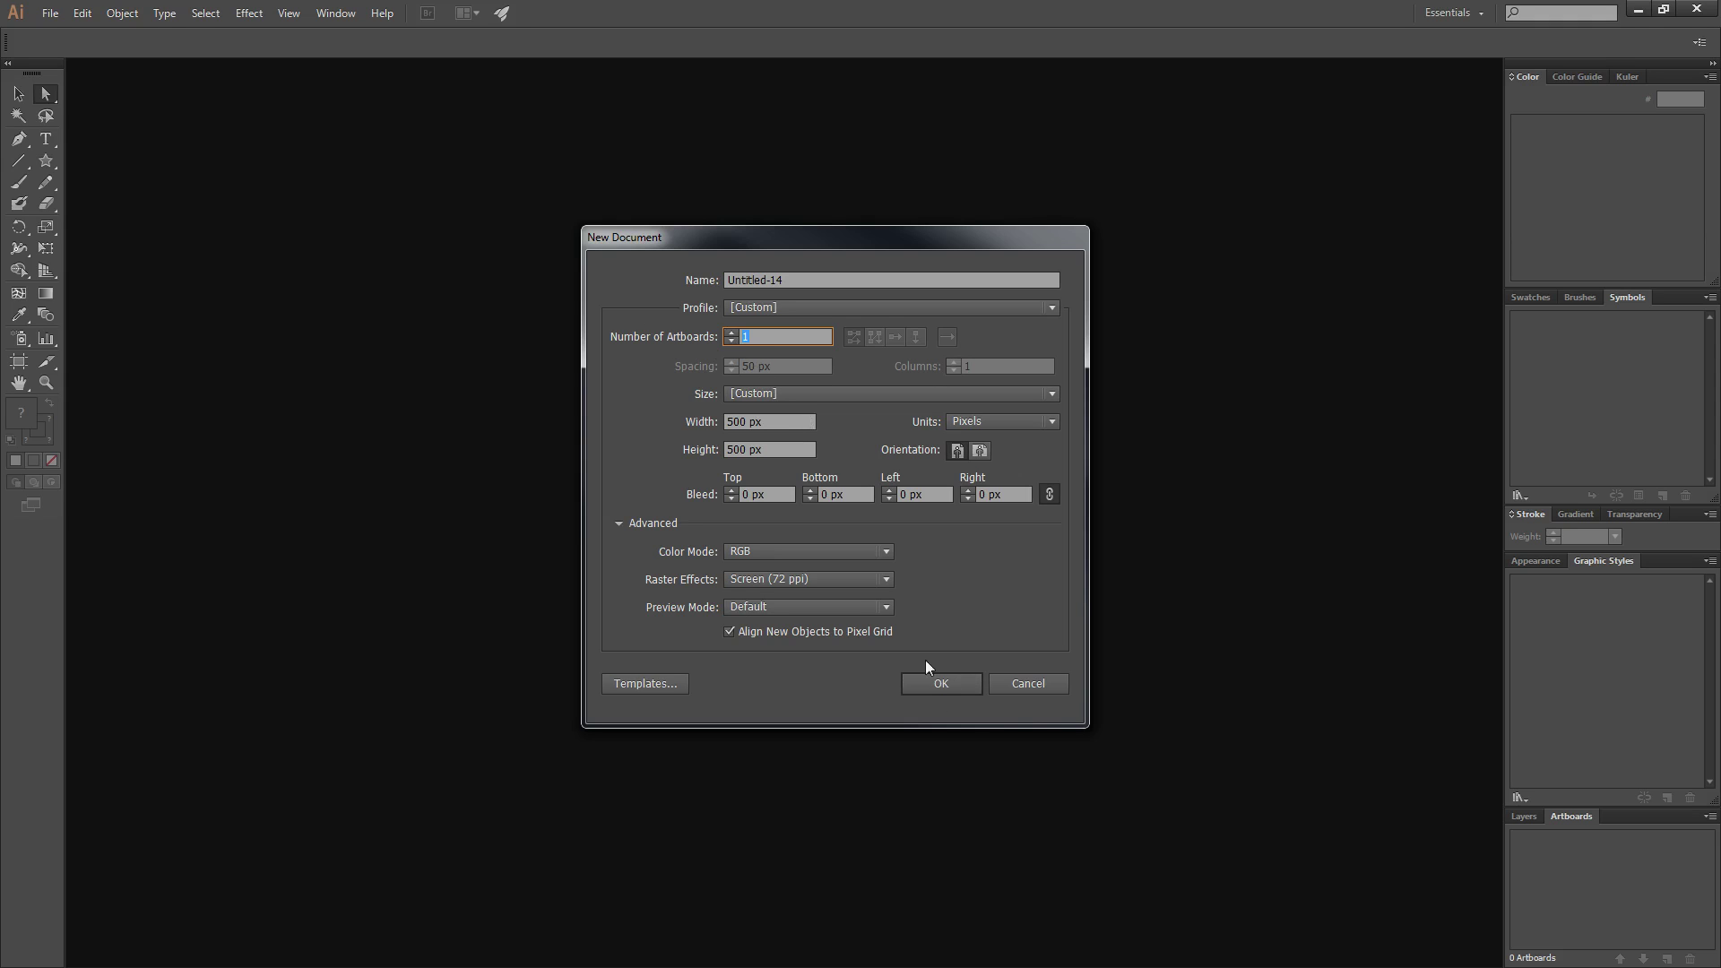
Create a new 500 × 500 px RGB document with one artboard
click(939, 687)
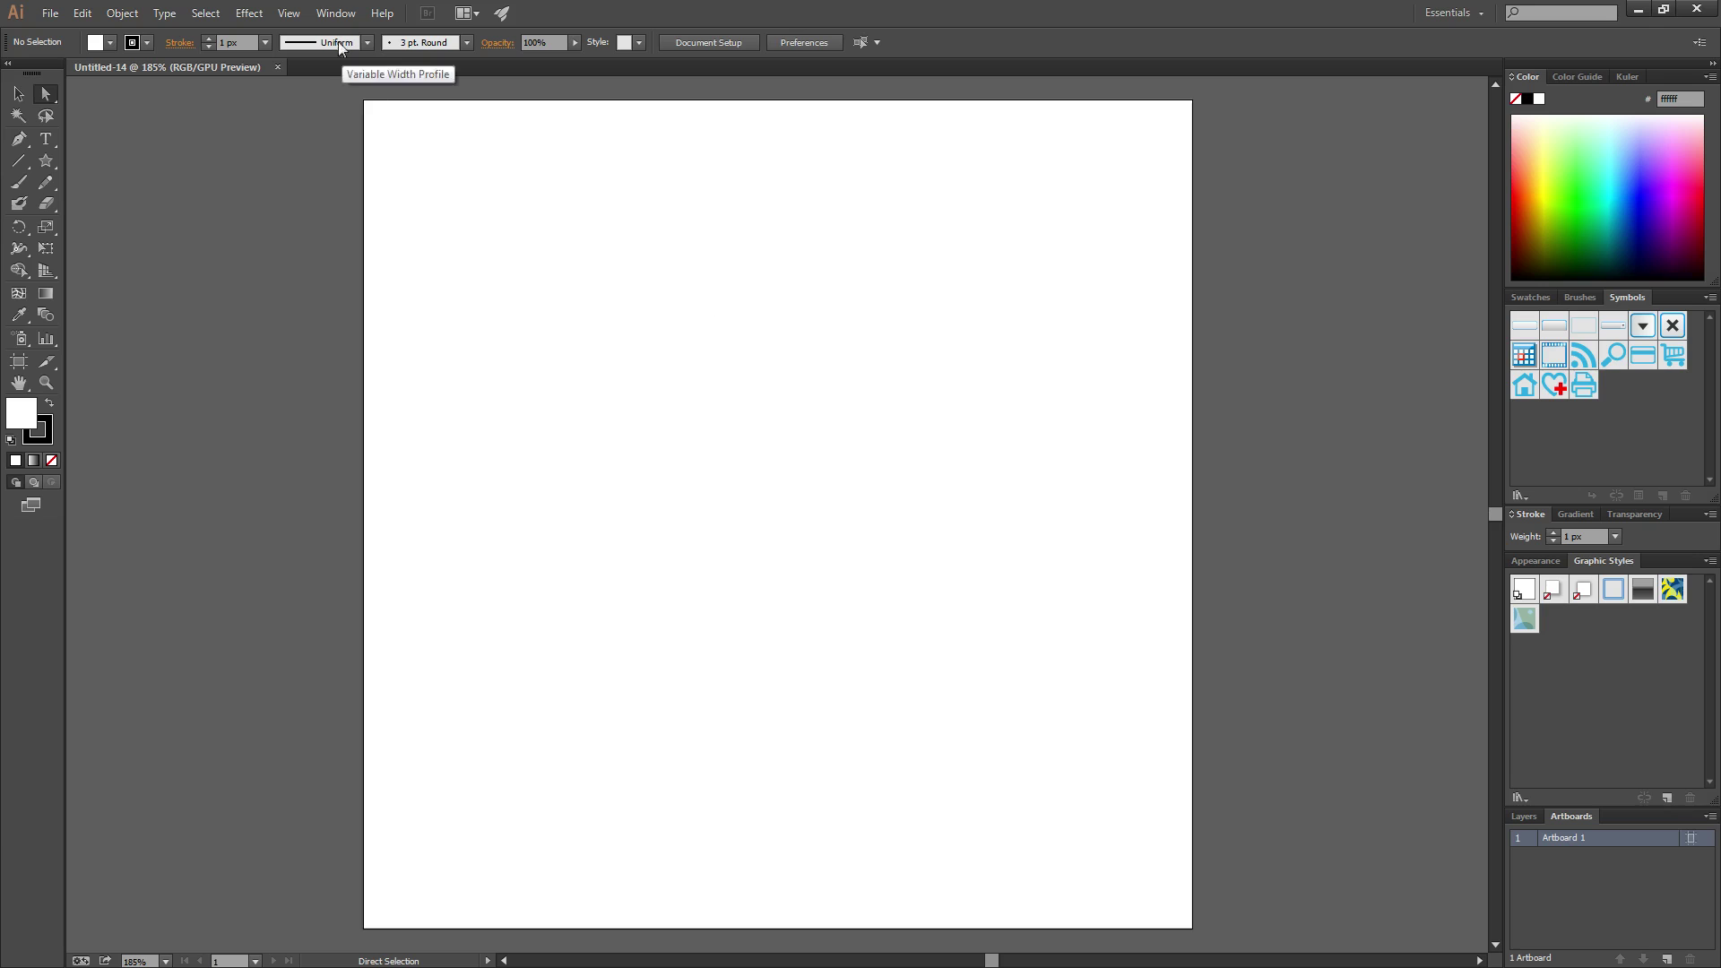
Hide the Artboards panel and show it again
click(334, 18)
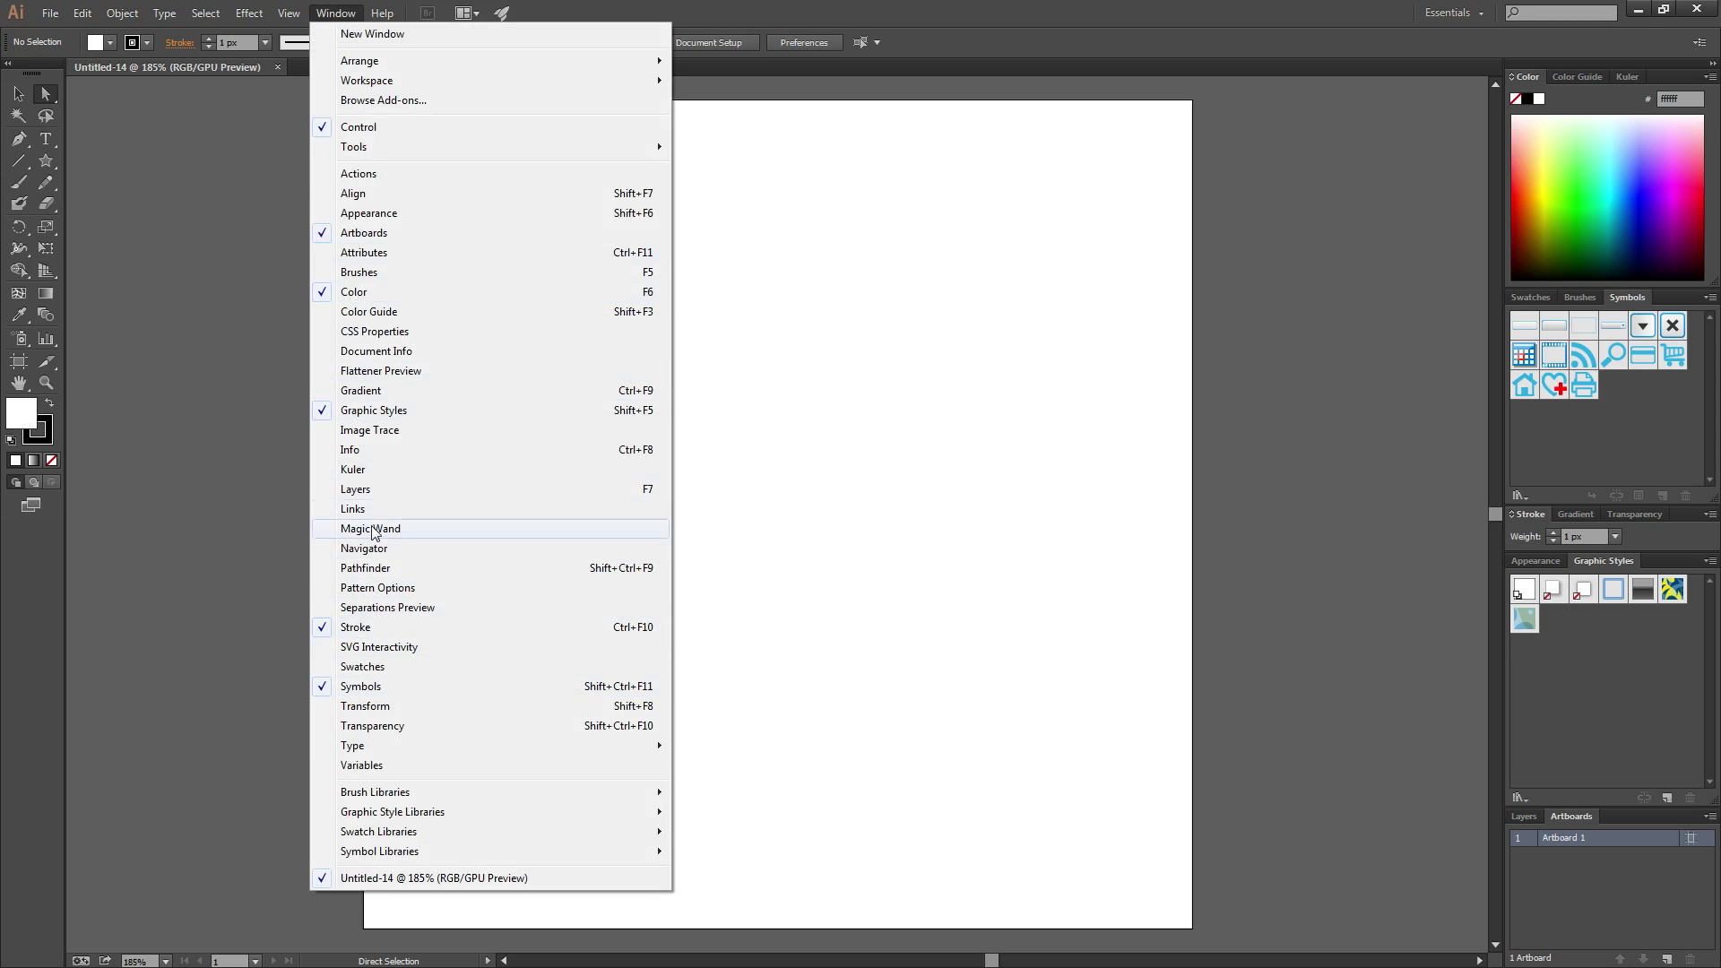
click(374, 238)
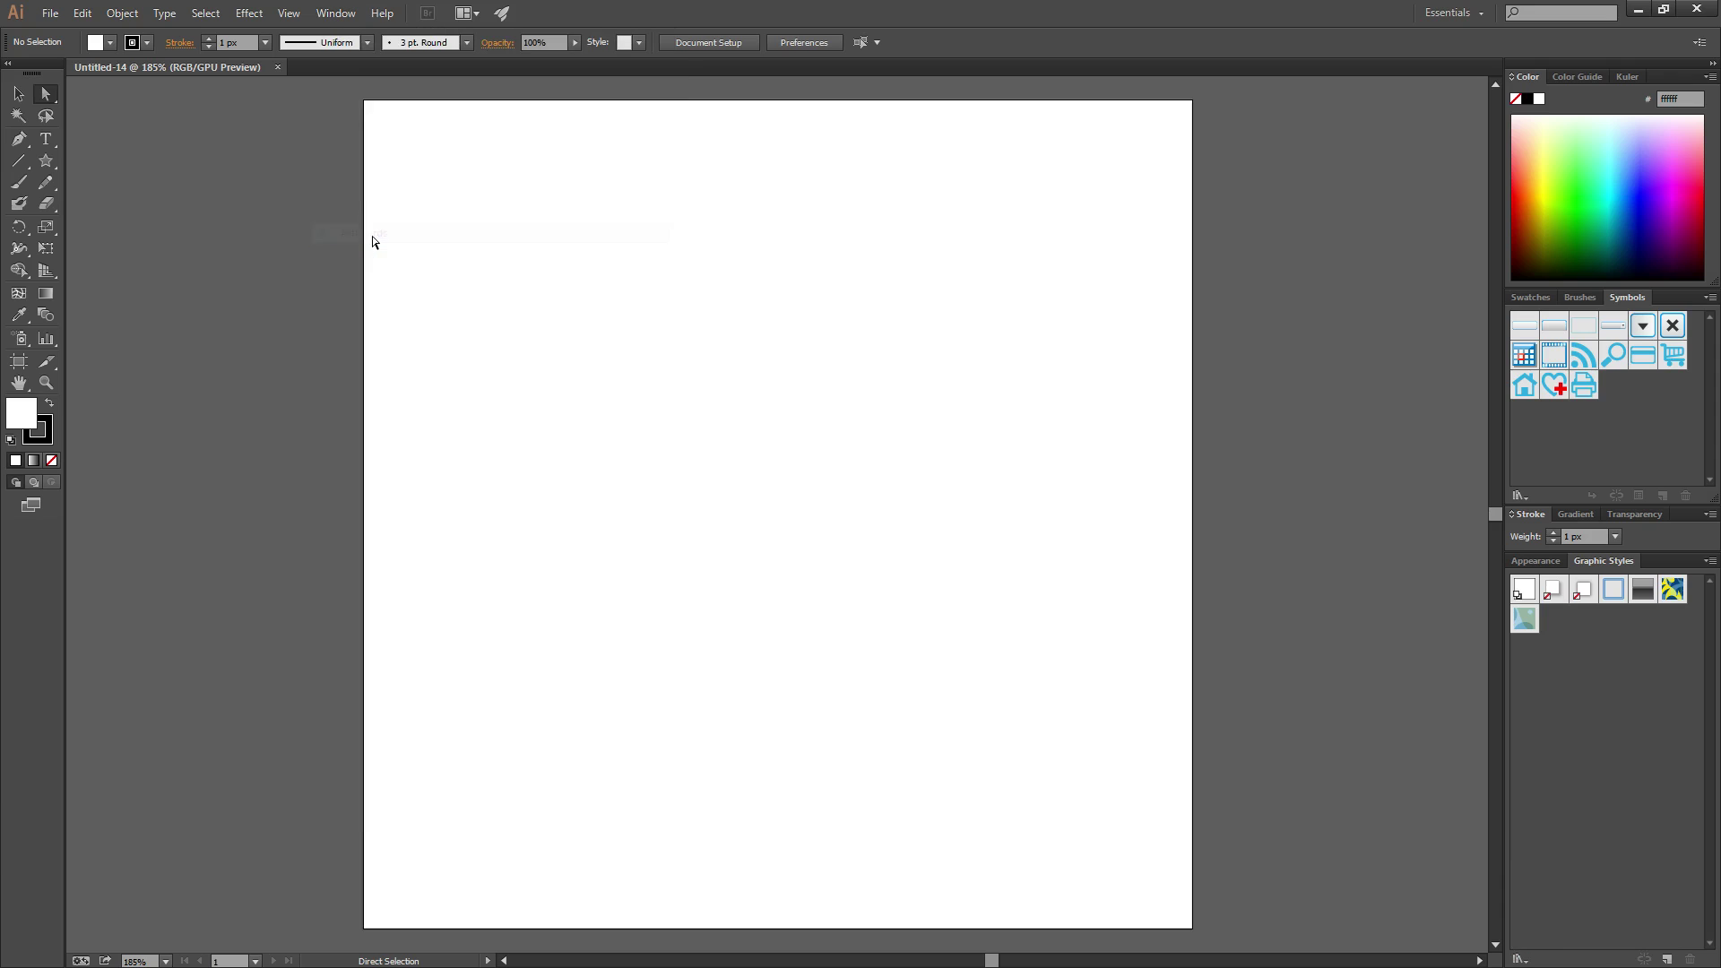
click(315, 12)
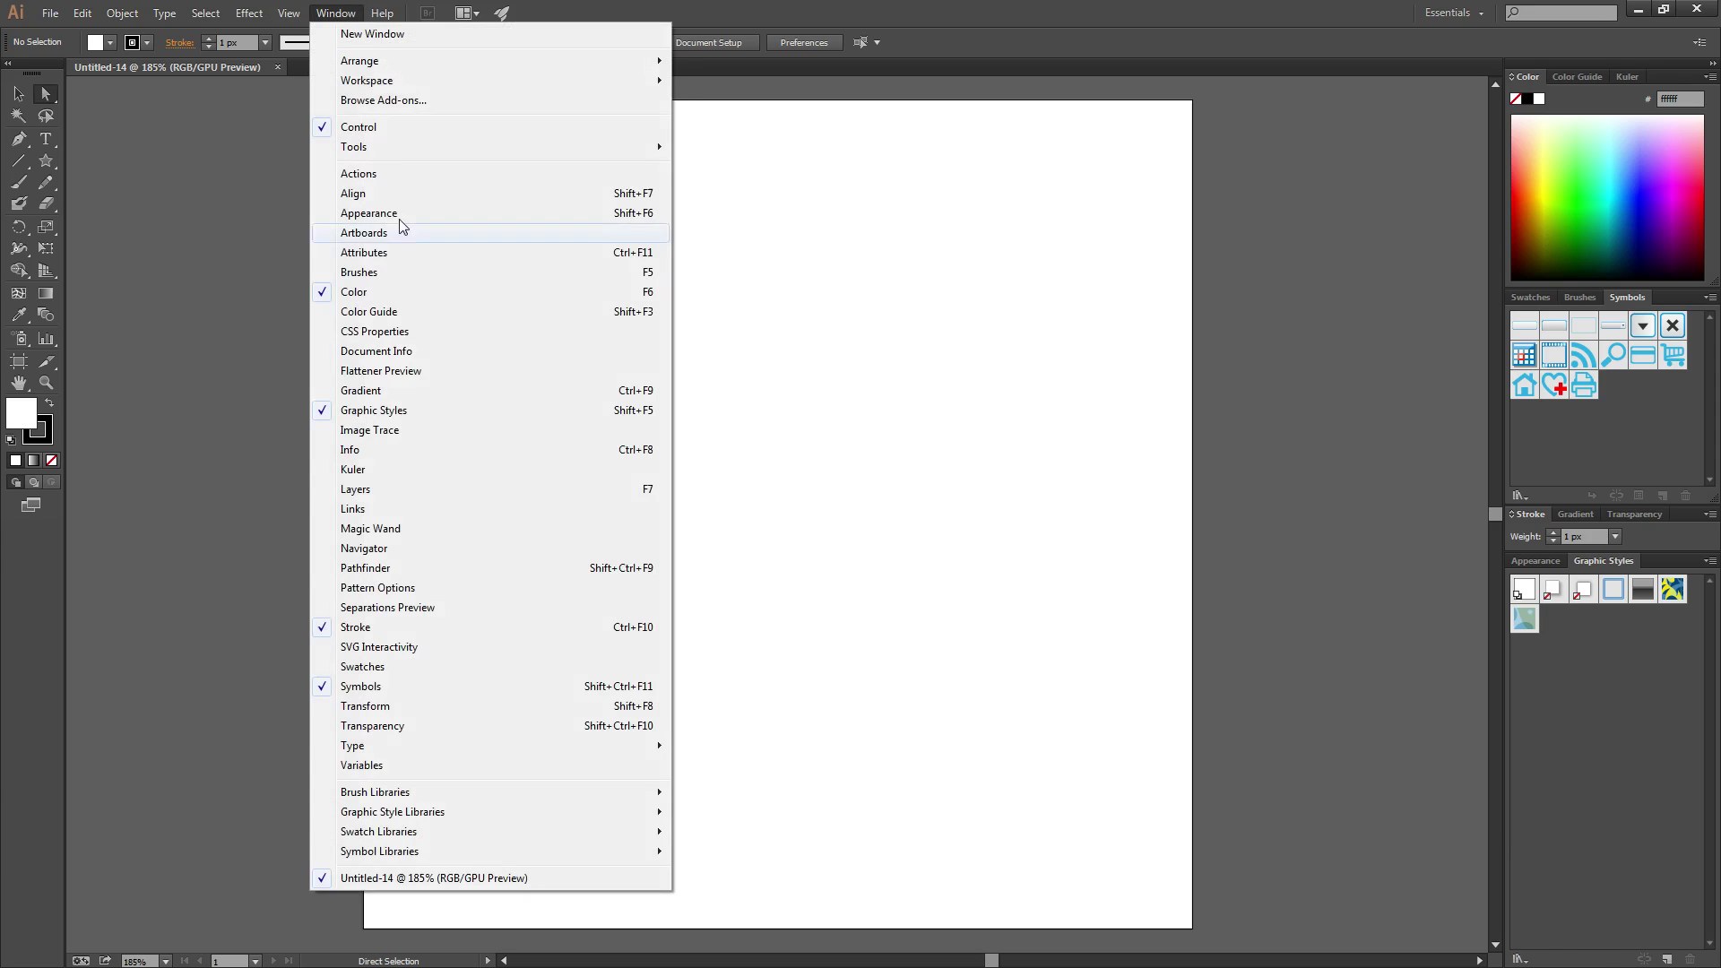
click(385, 235)
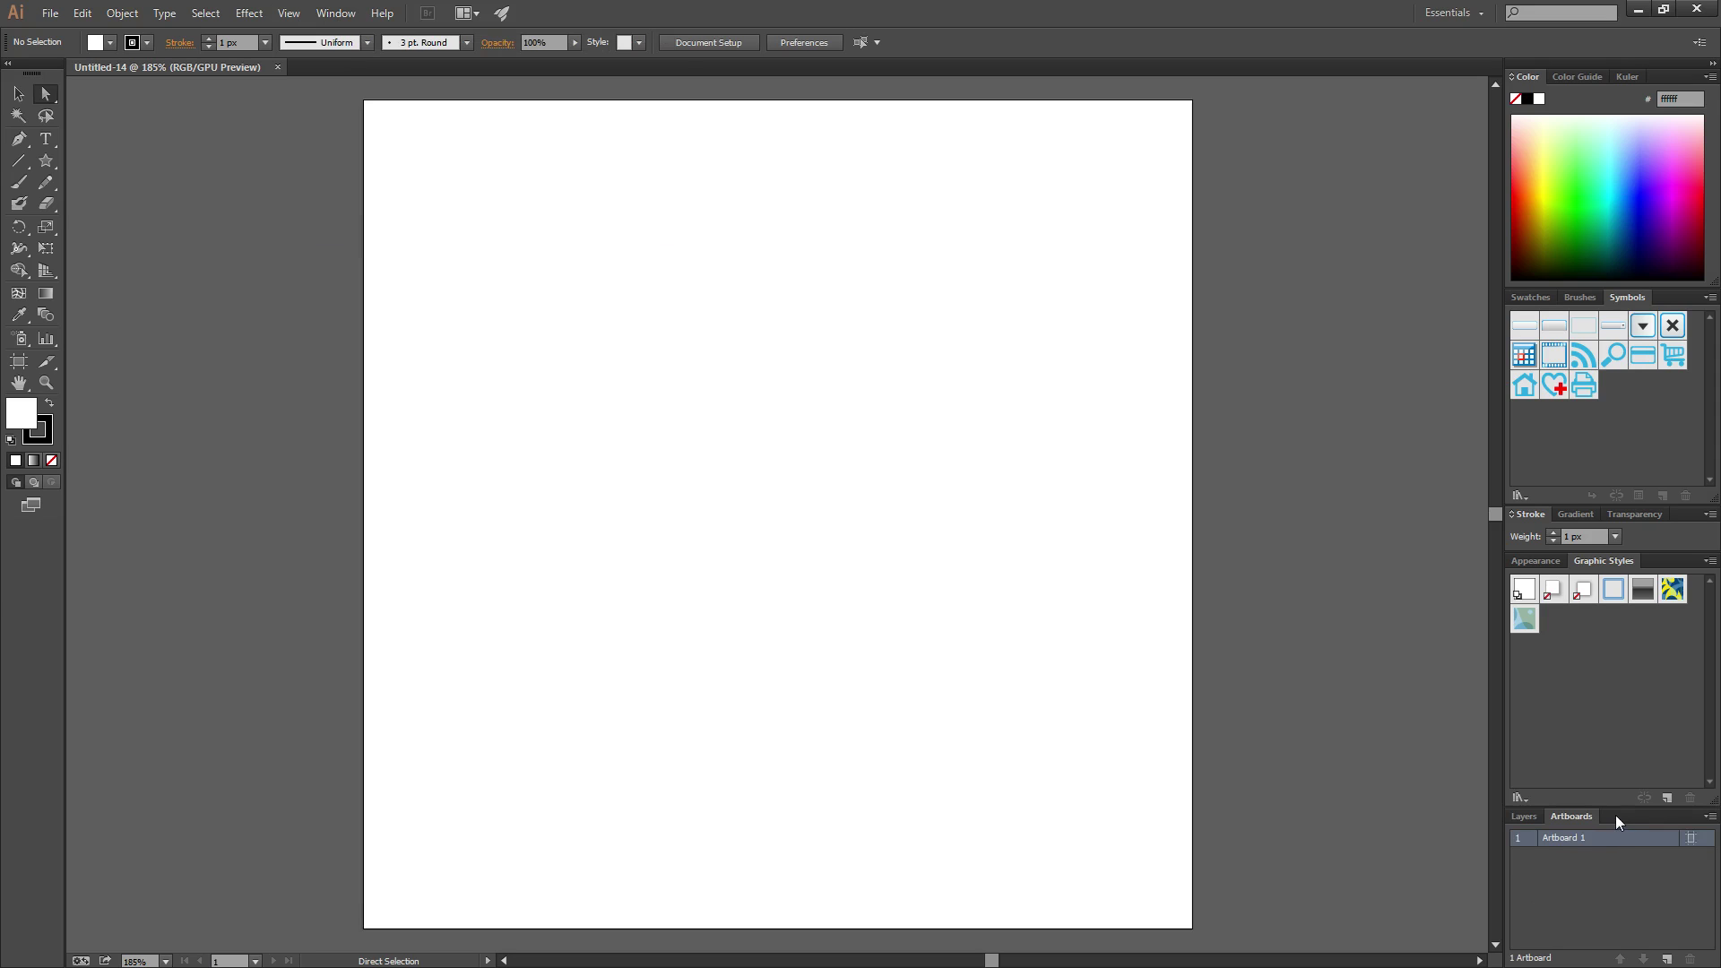
Detach the Artboards panel from the dock, float it beside the artboard and make it taller
drag(1626, 817, 1361, 341)
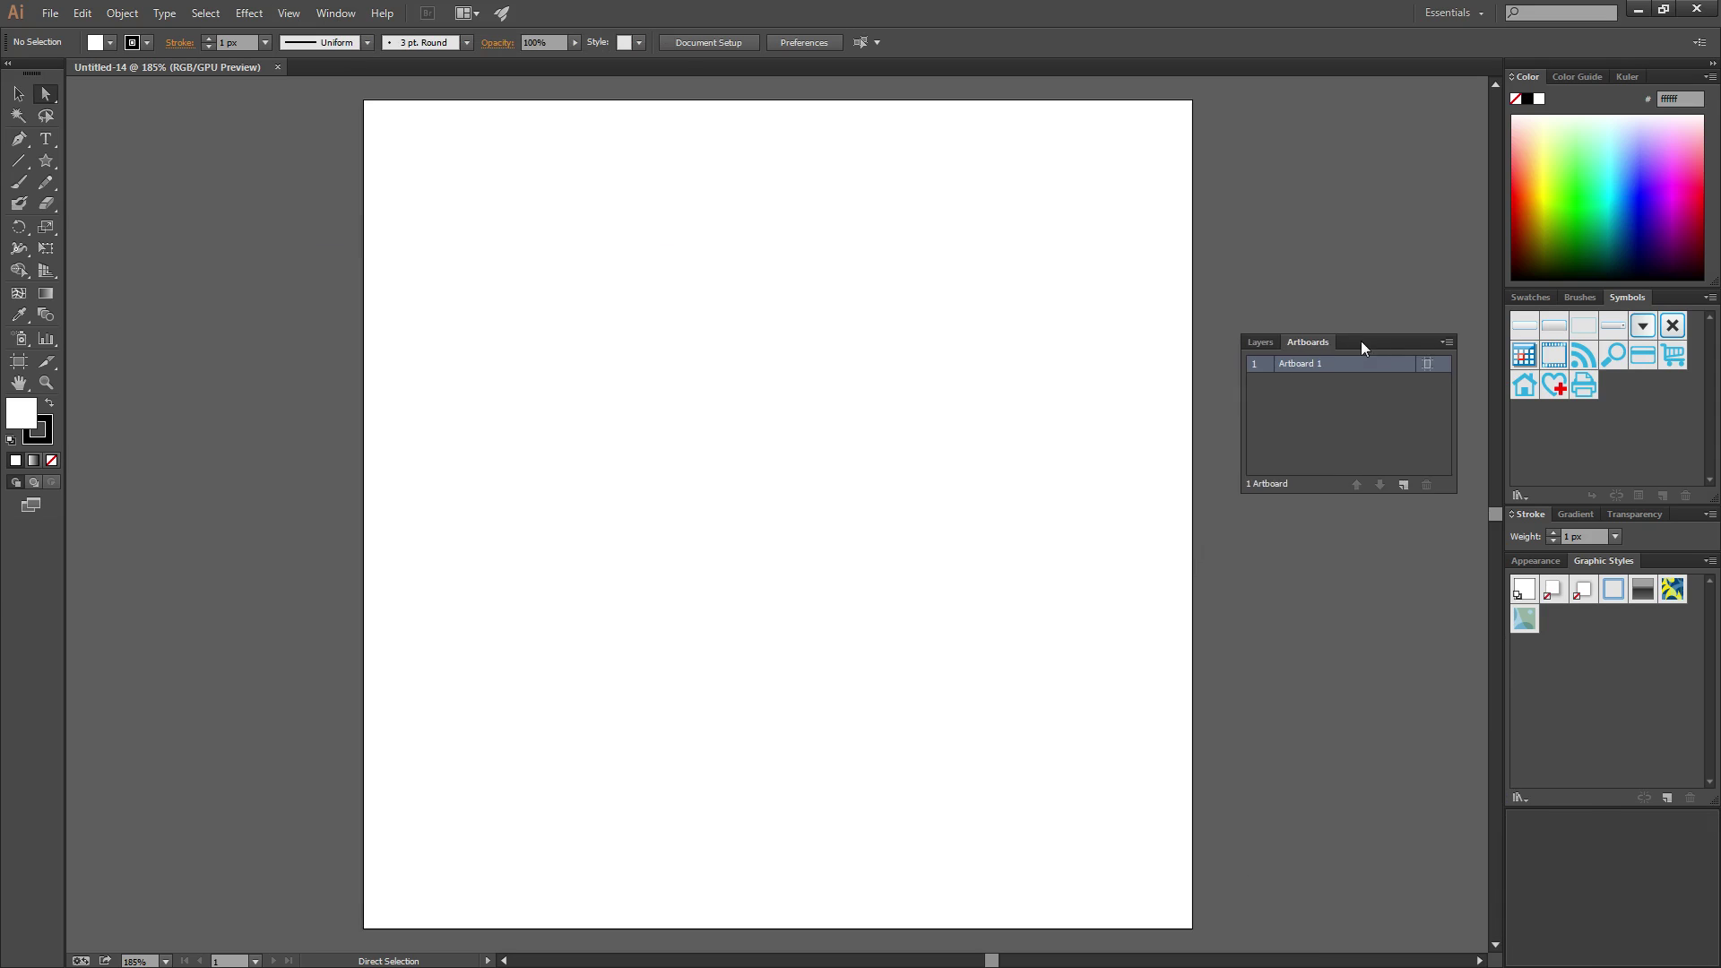
drag(1346, 501, 1364, 689)
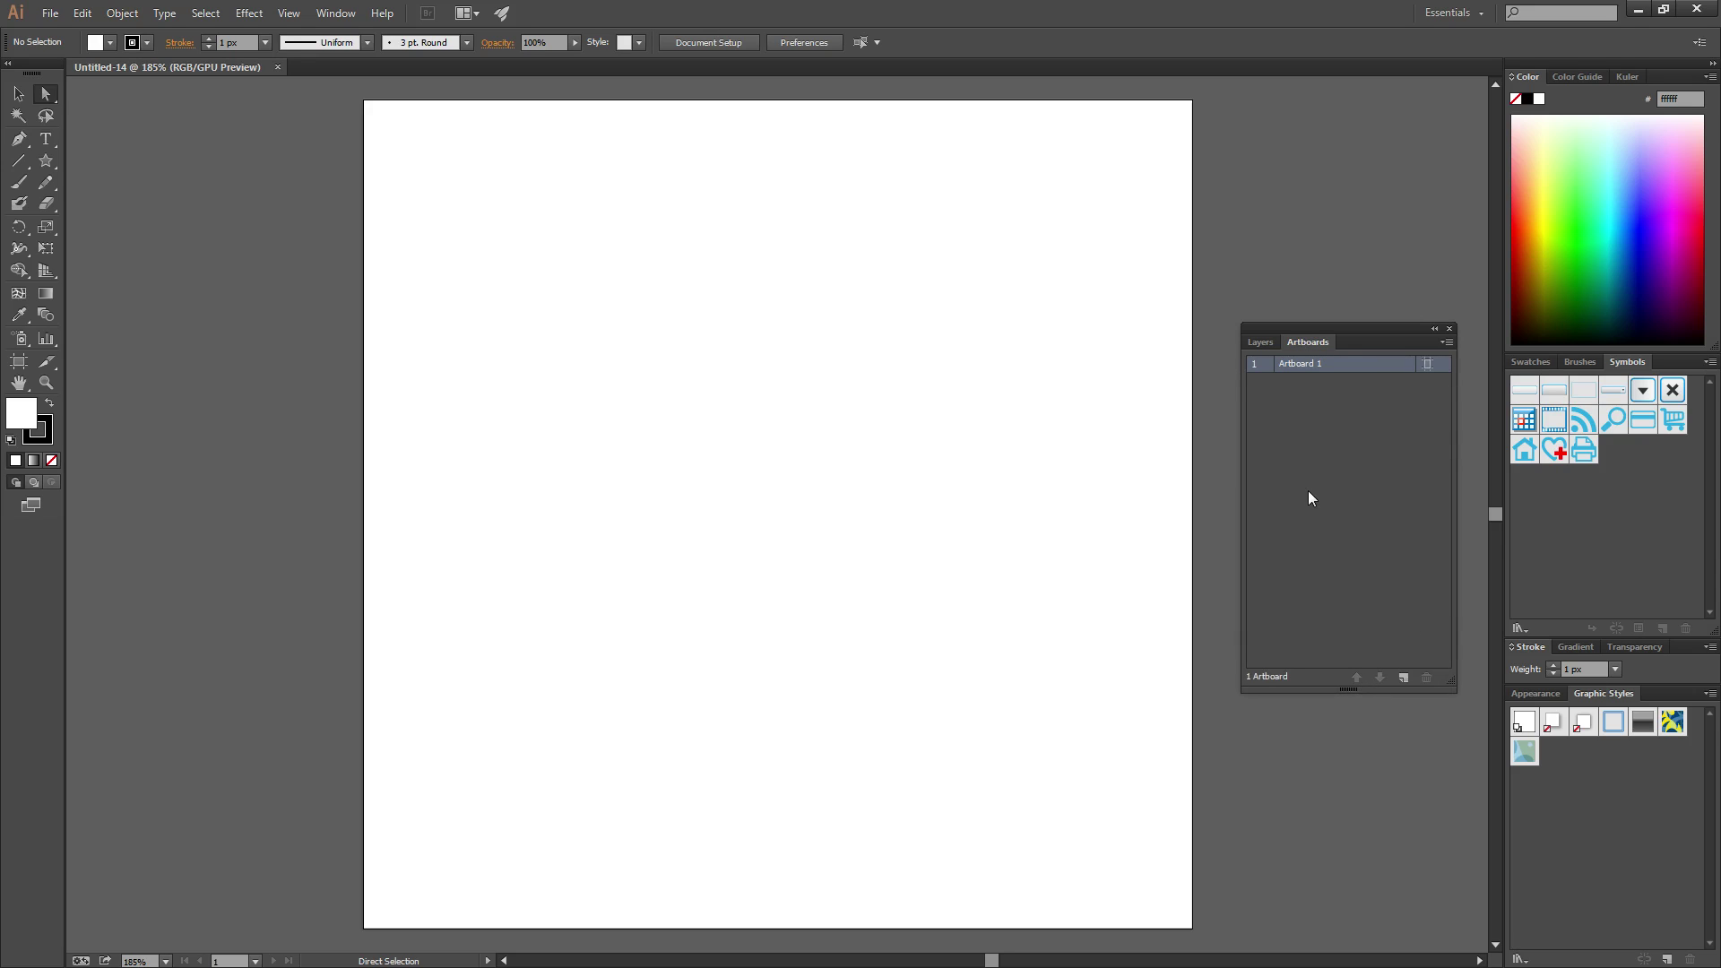
Rename Artboard 1 as "art 1"
double_click(1257, 369)
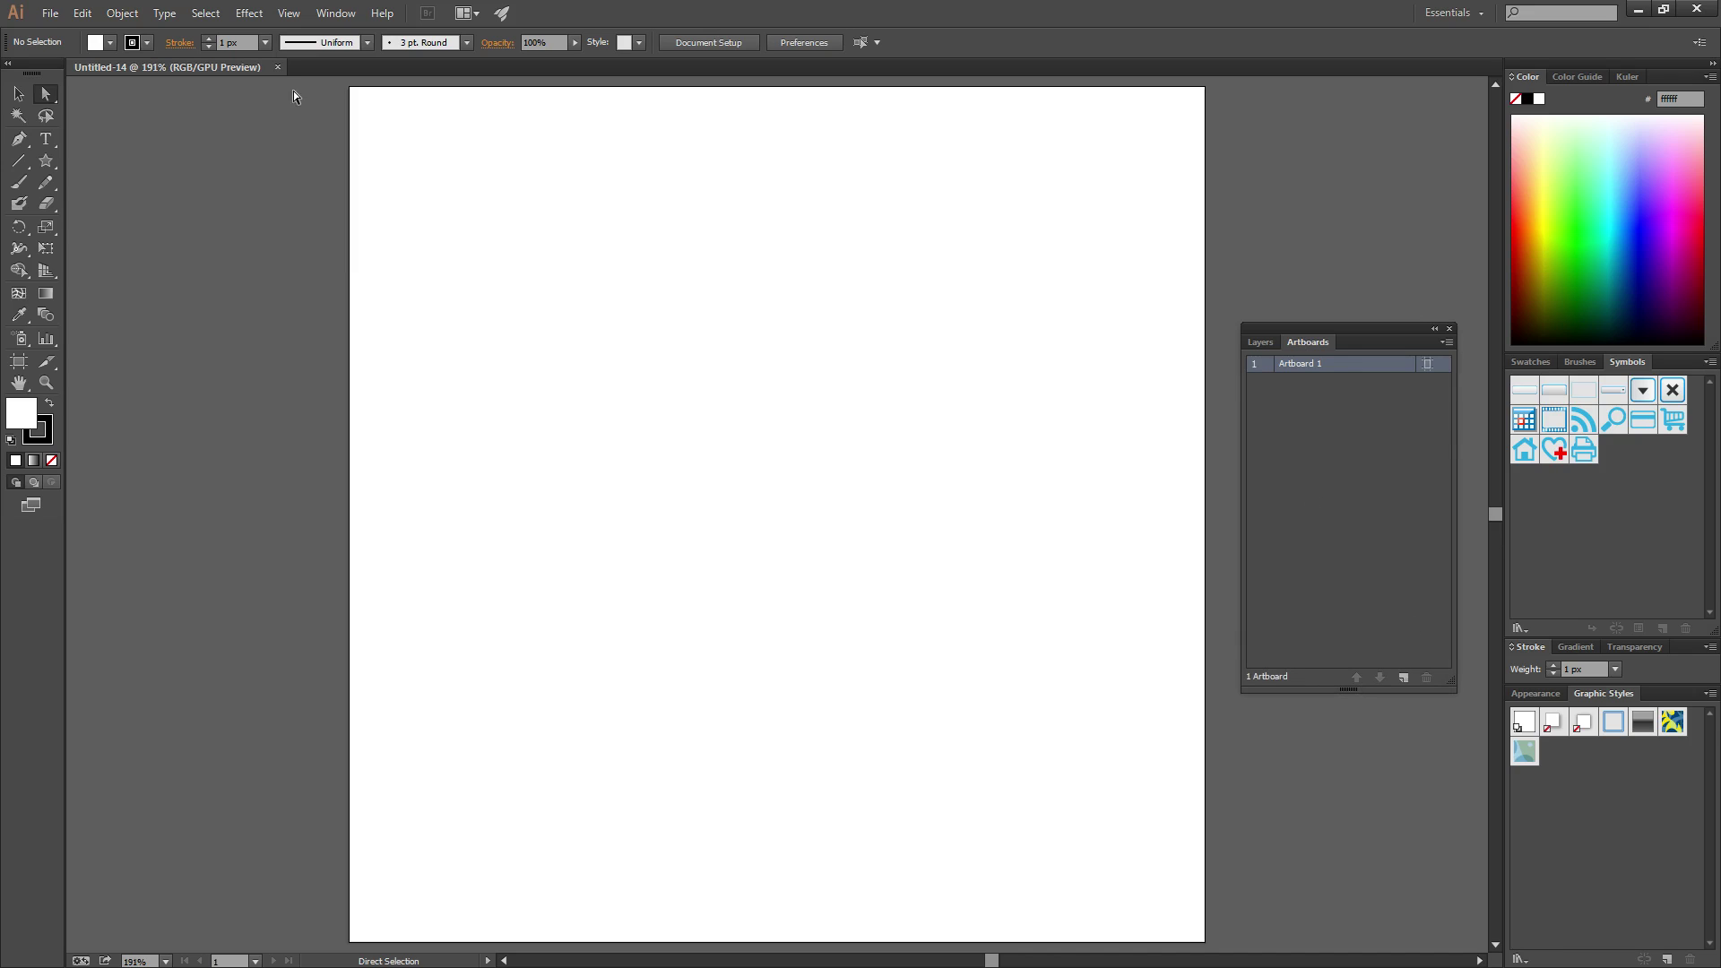
double_click(1287, 363)
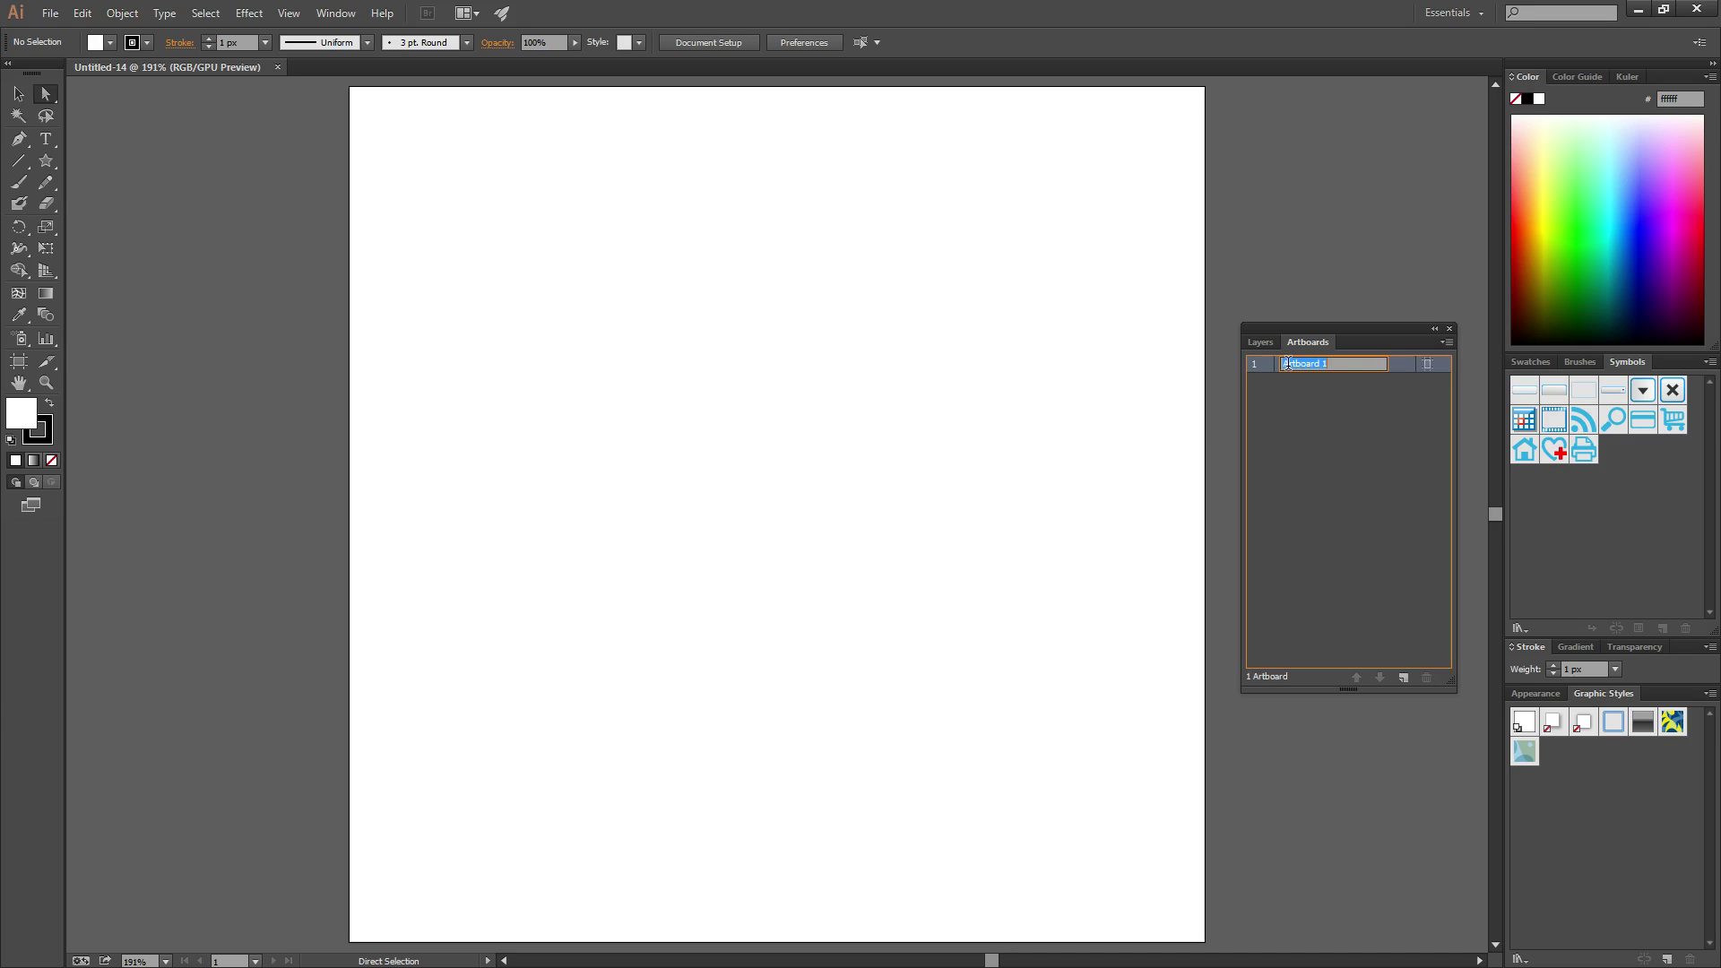
text(art)
key(Return)
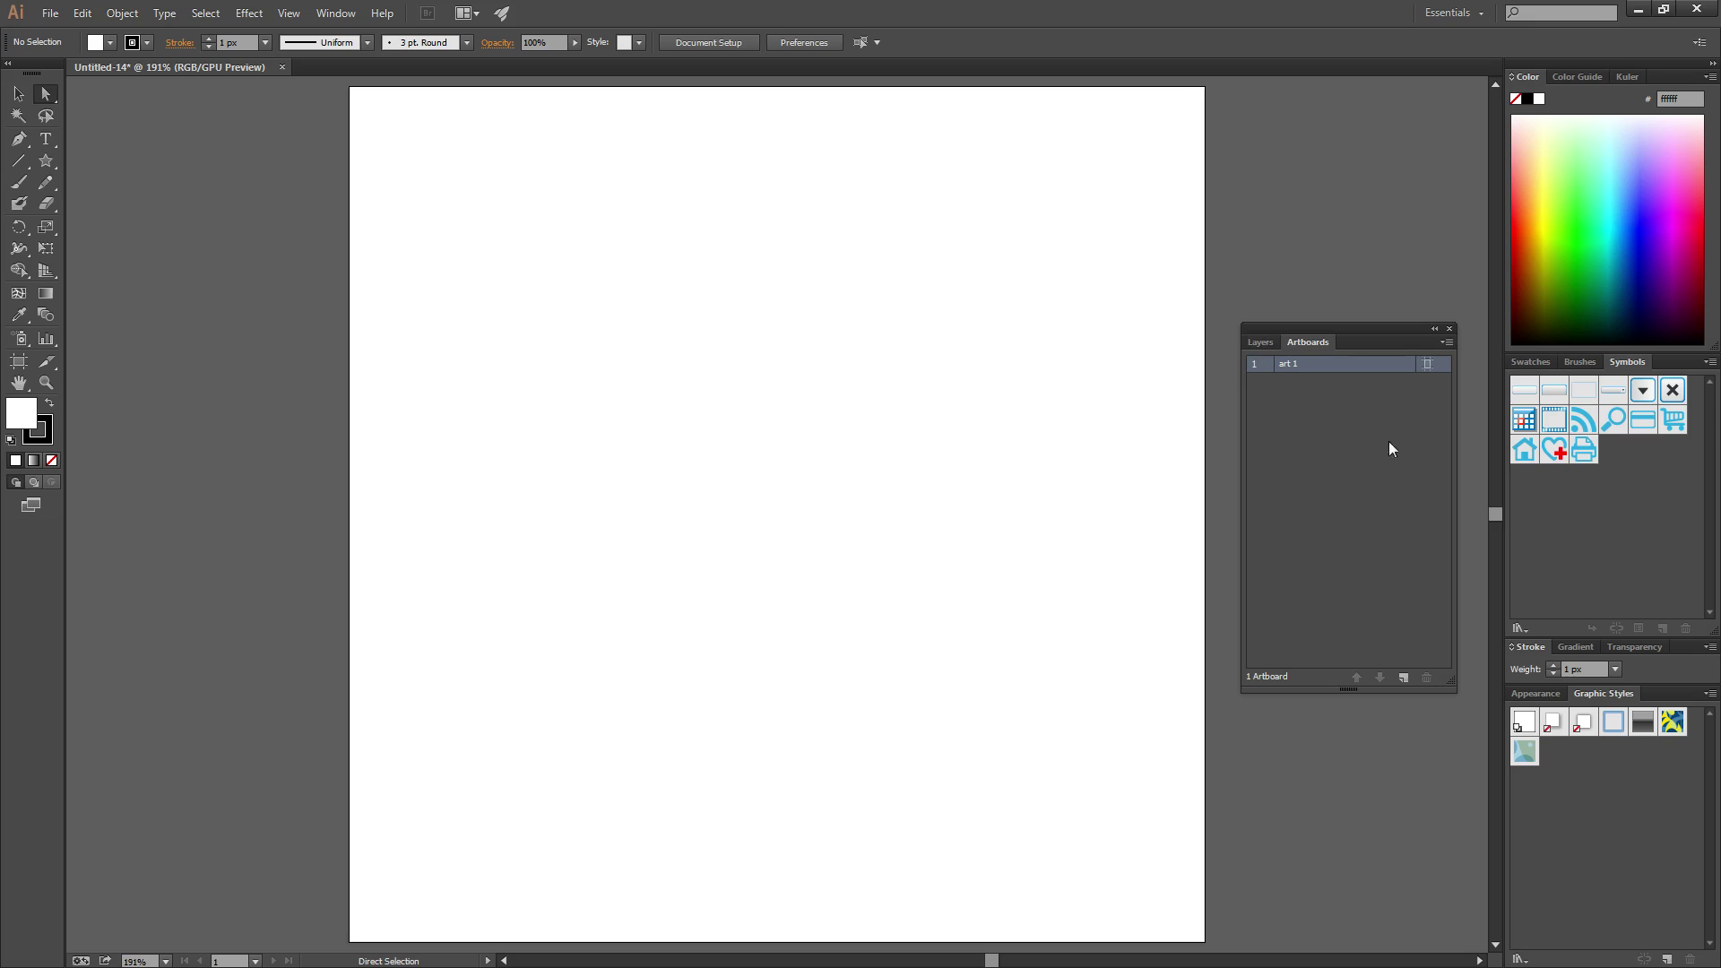
View the artboard options of art 1 and close them without making changes
click(1427, 364)
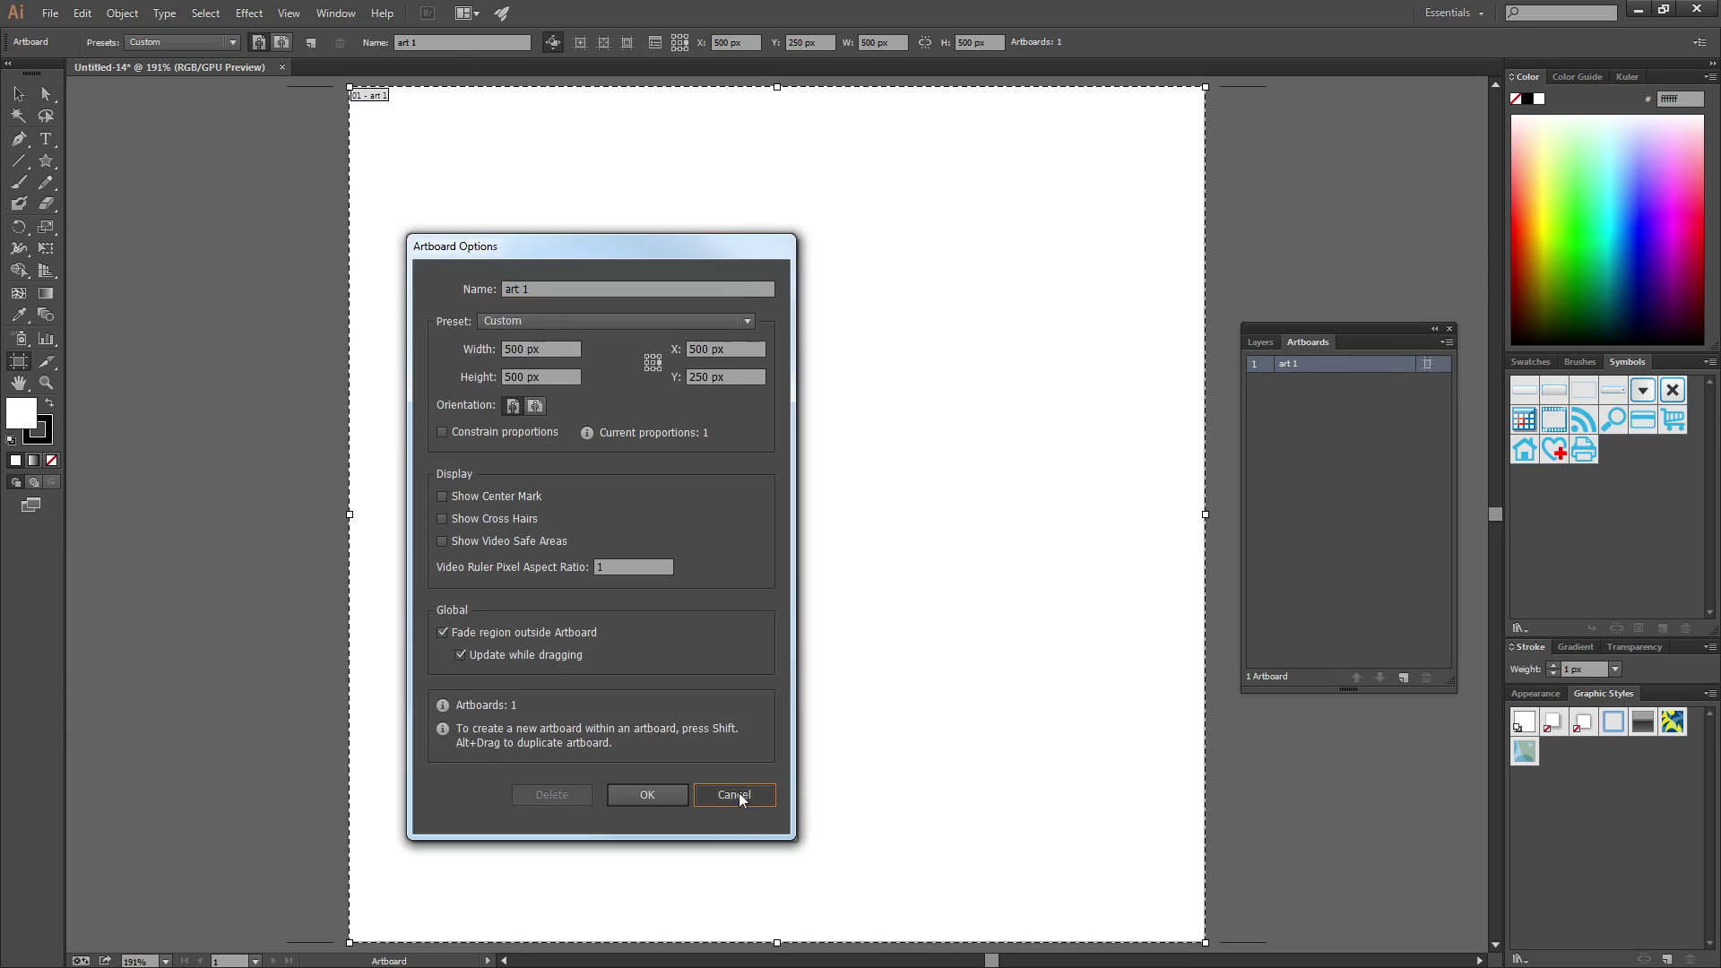
click(739, 794)
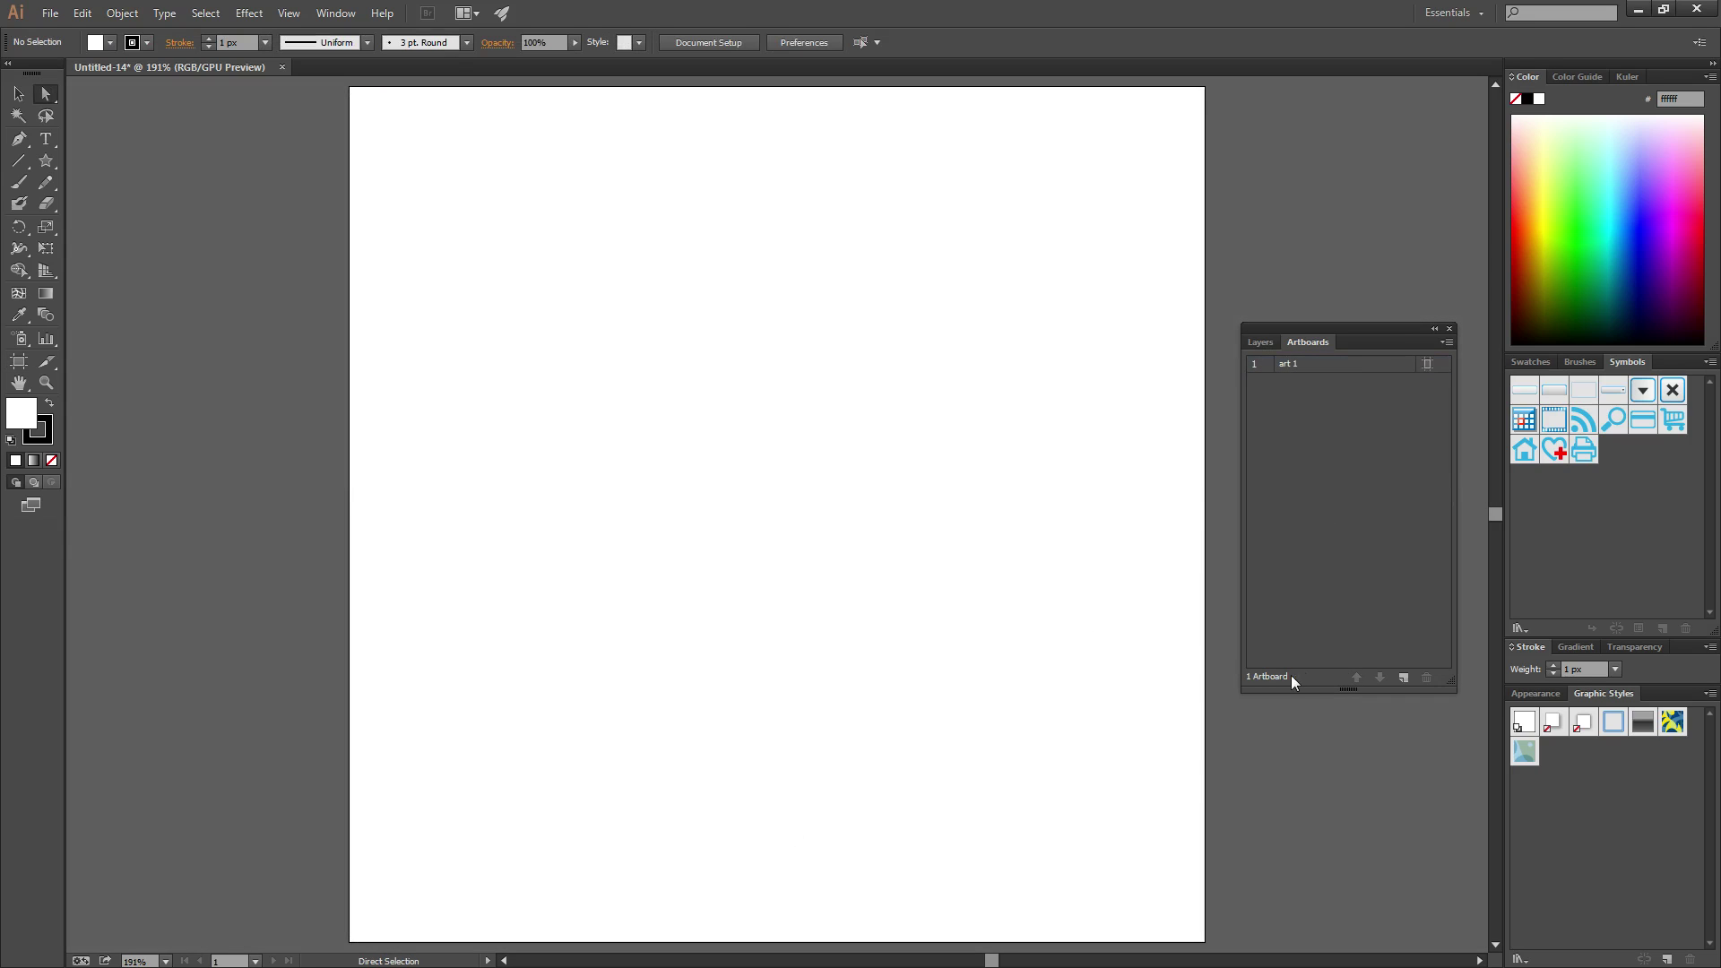
click(1259, 365)
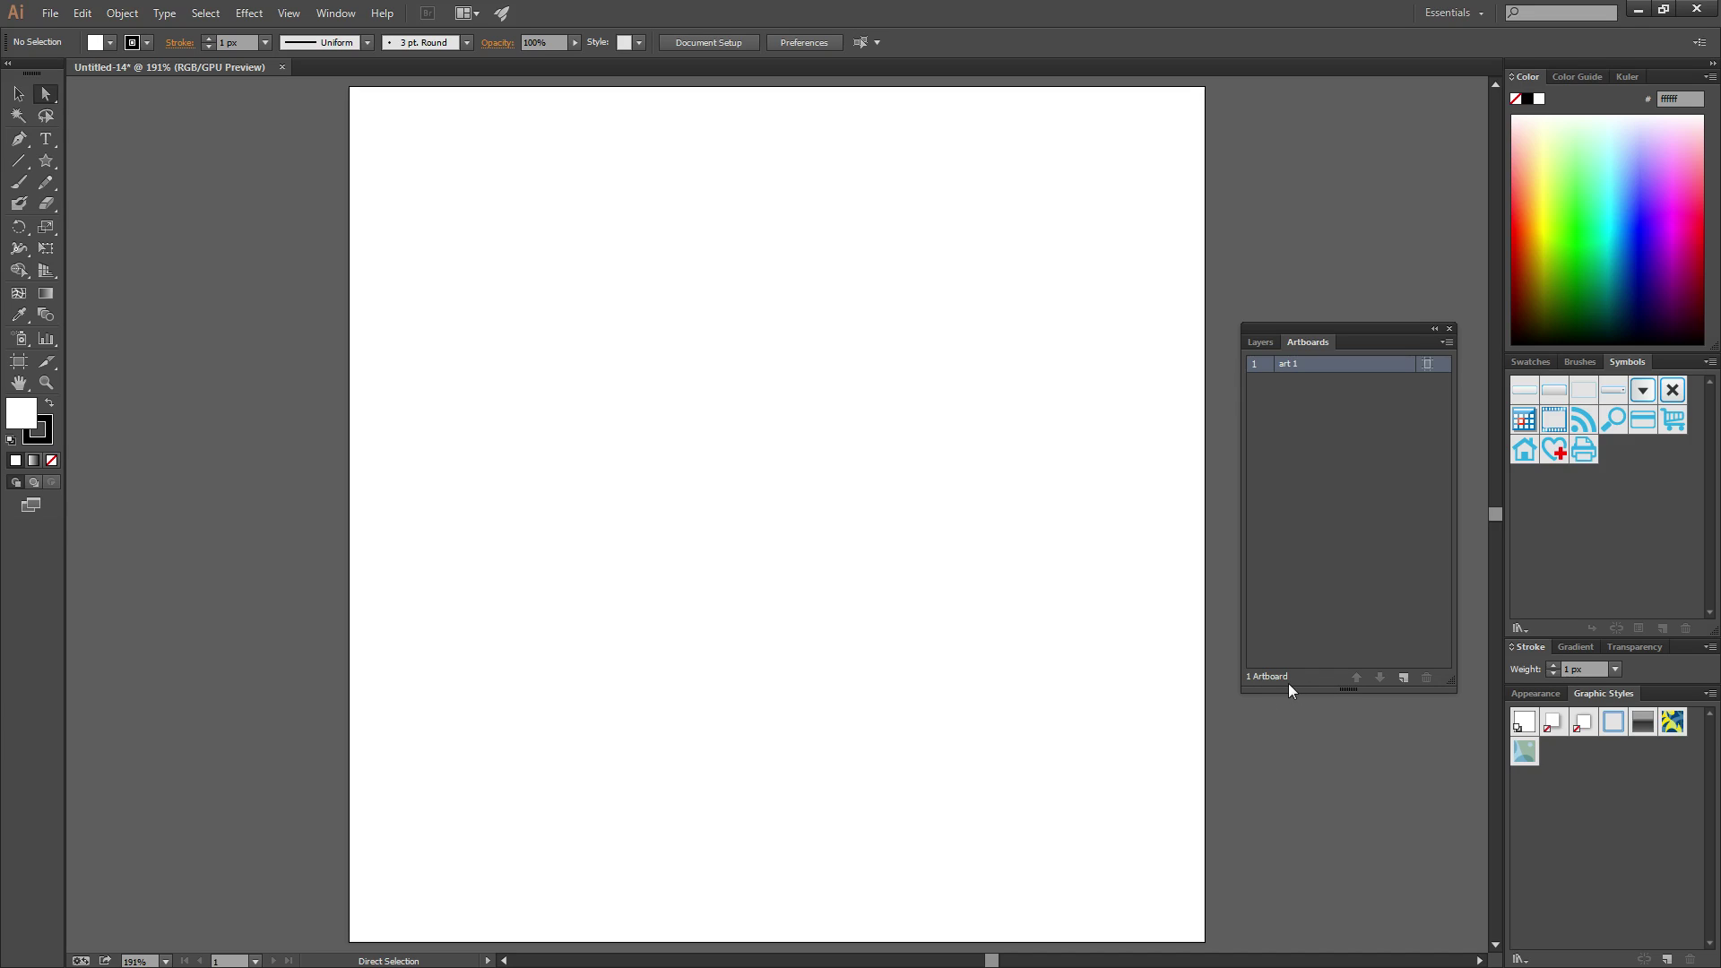
click(1314, 500)
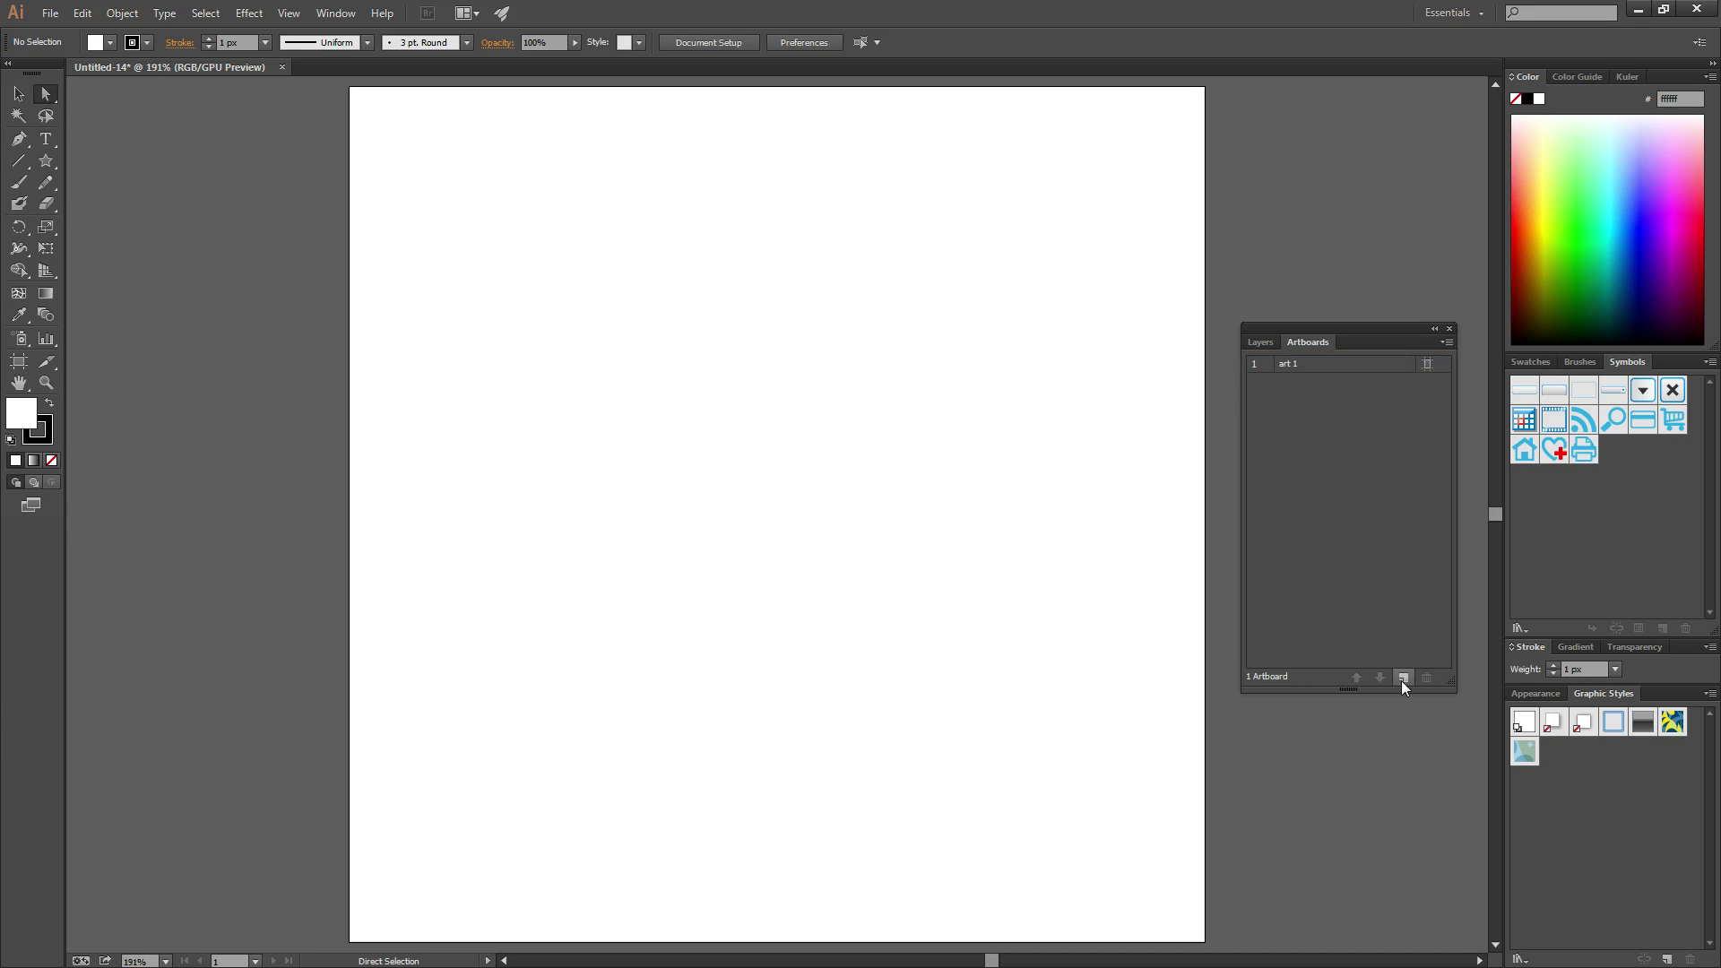
click(1446, 342)
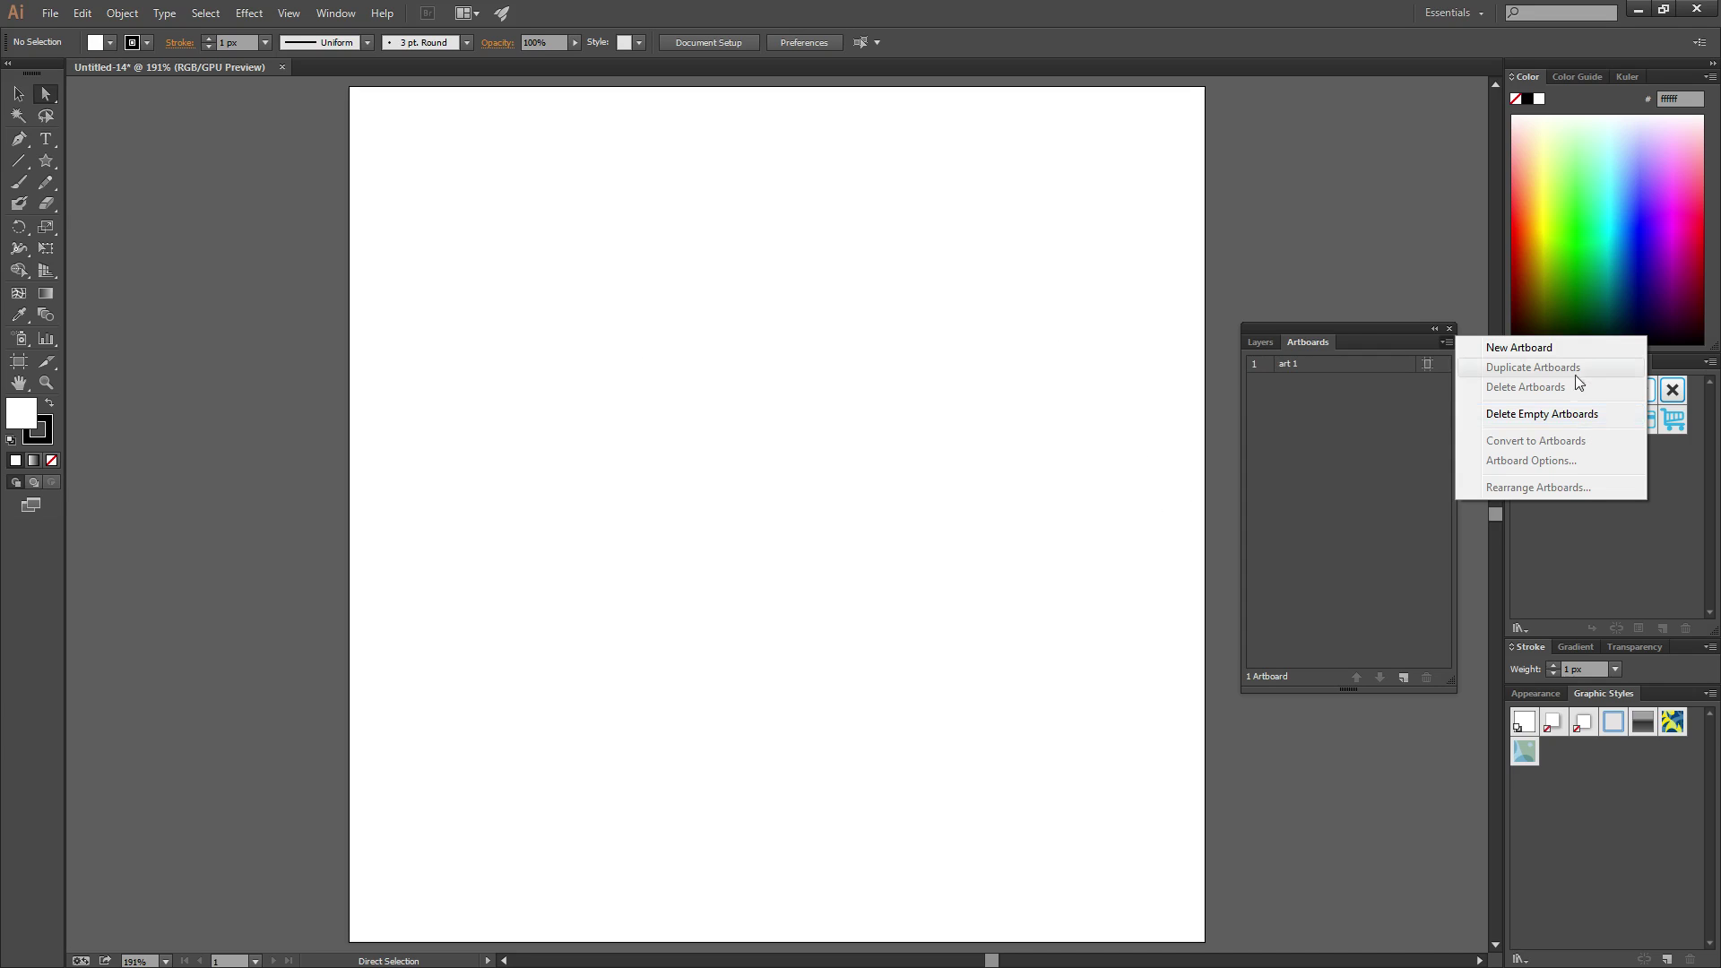
click(1283, 460)
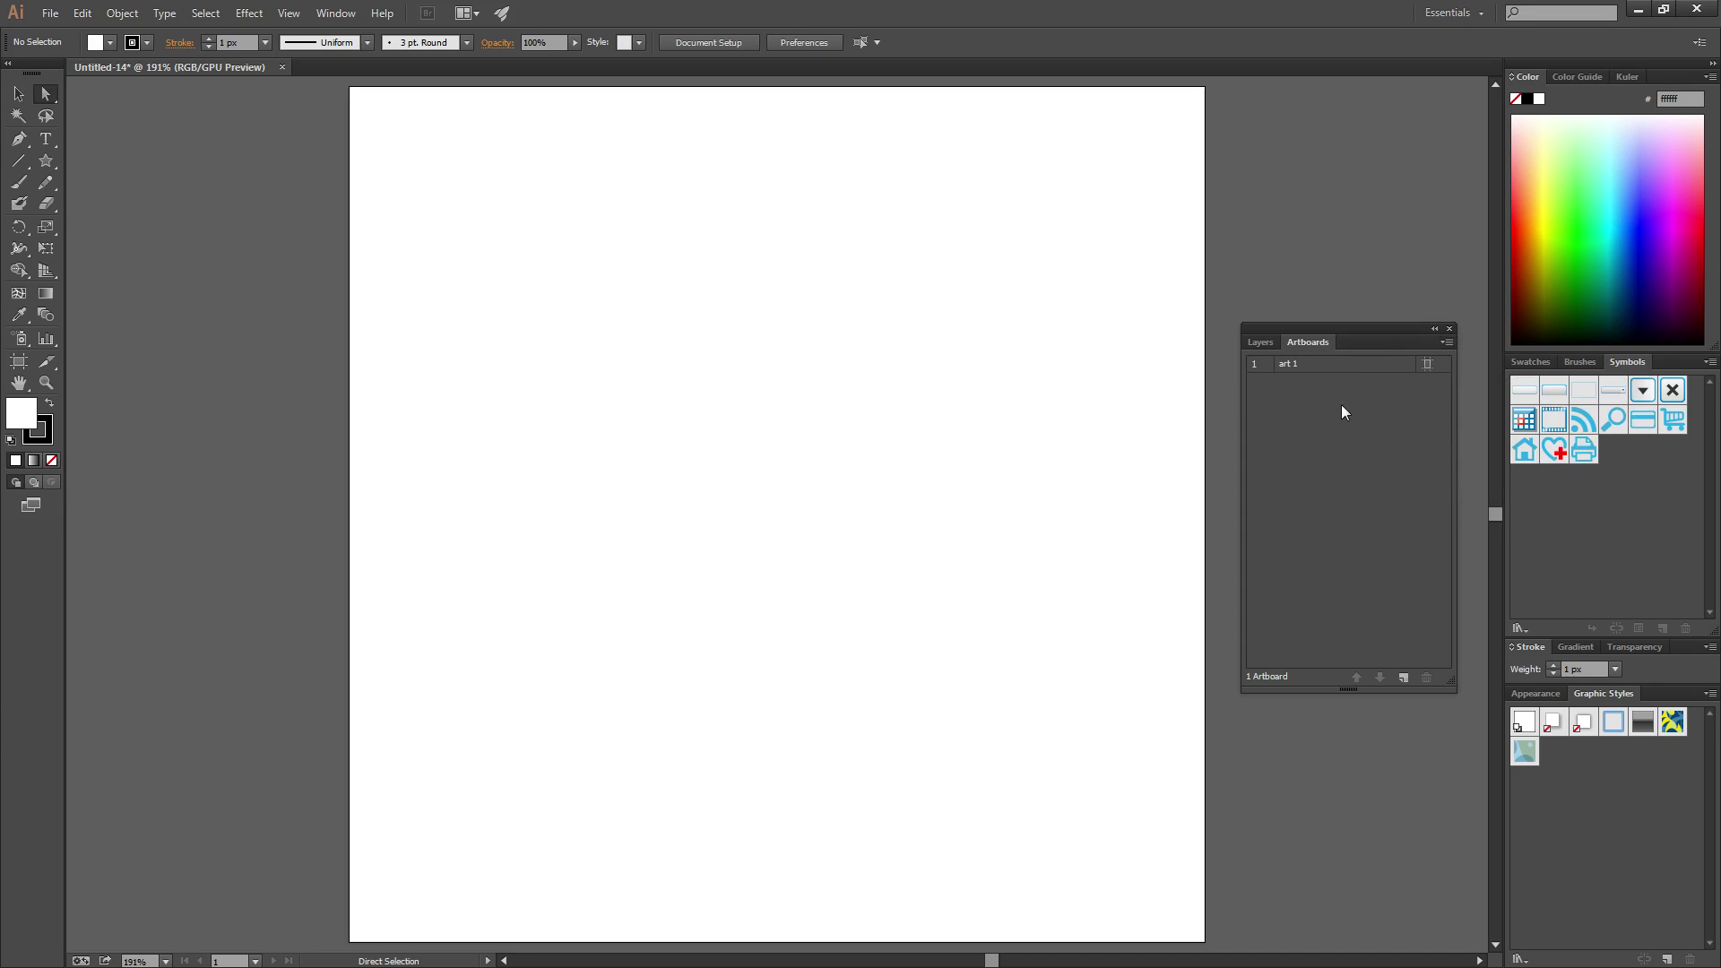
click(1447, 345)
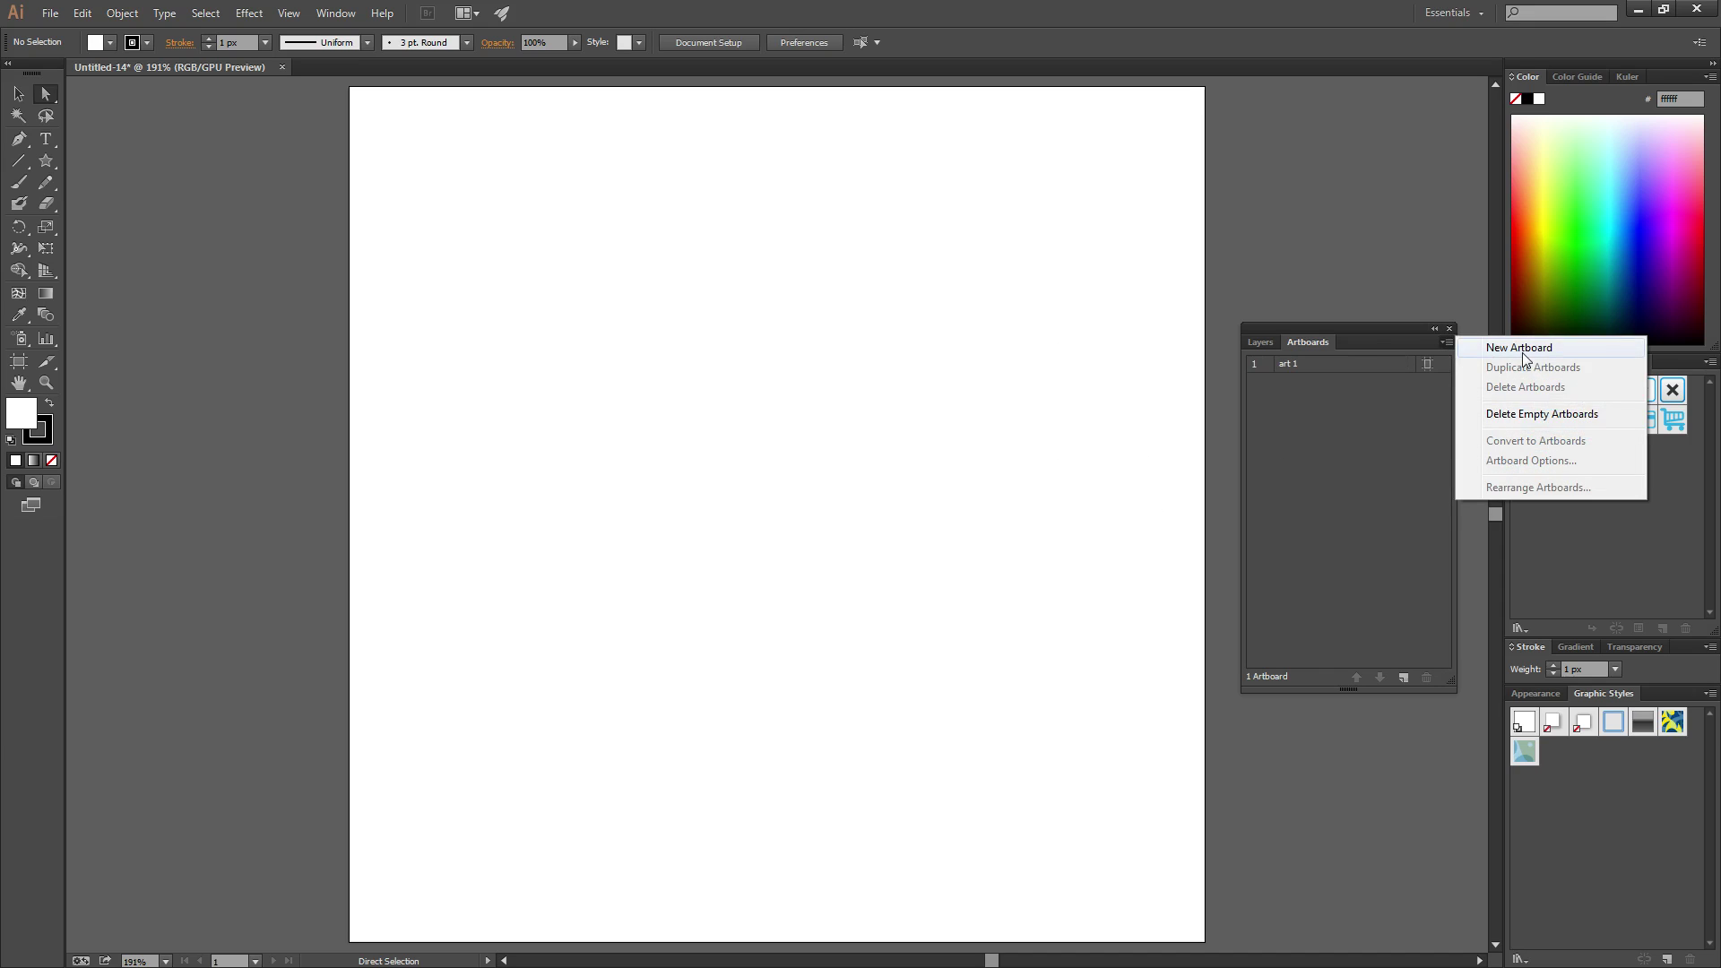
click(1370, 487)
Add a second artboard to the document and bring both artboards into view
click(1403, 676)
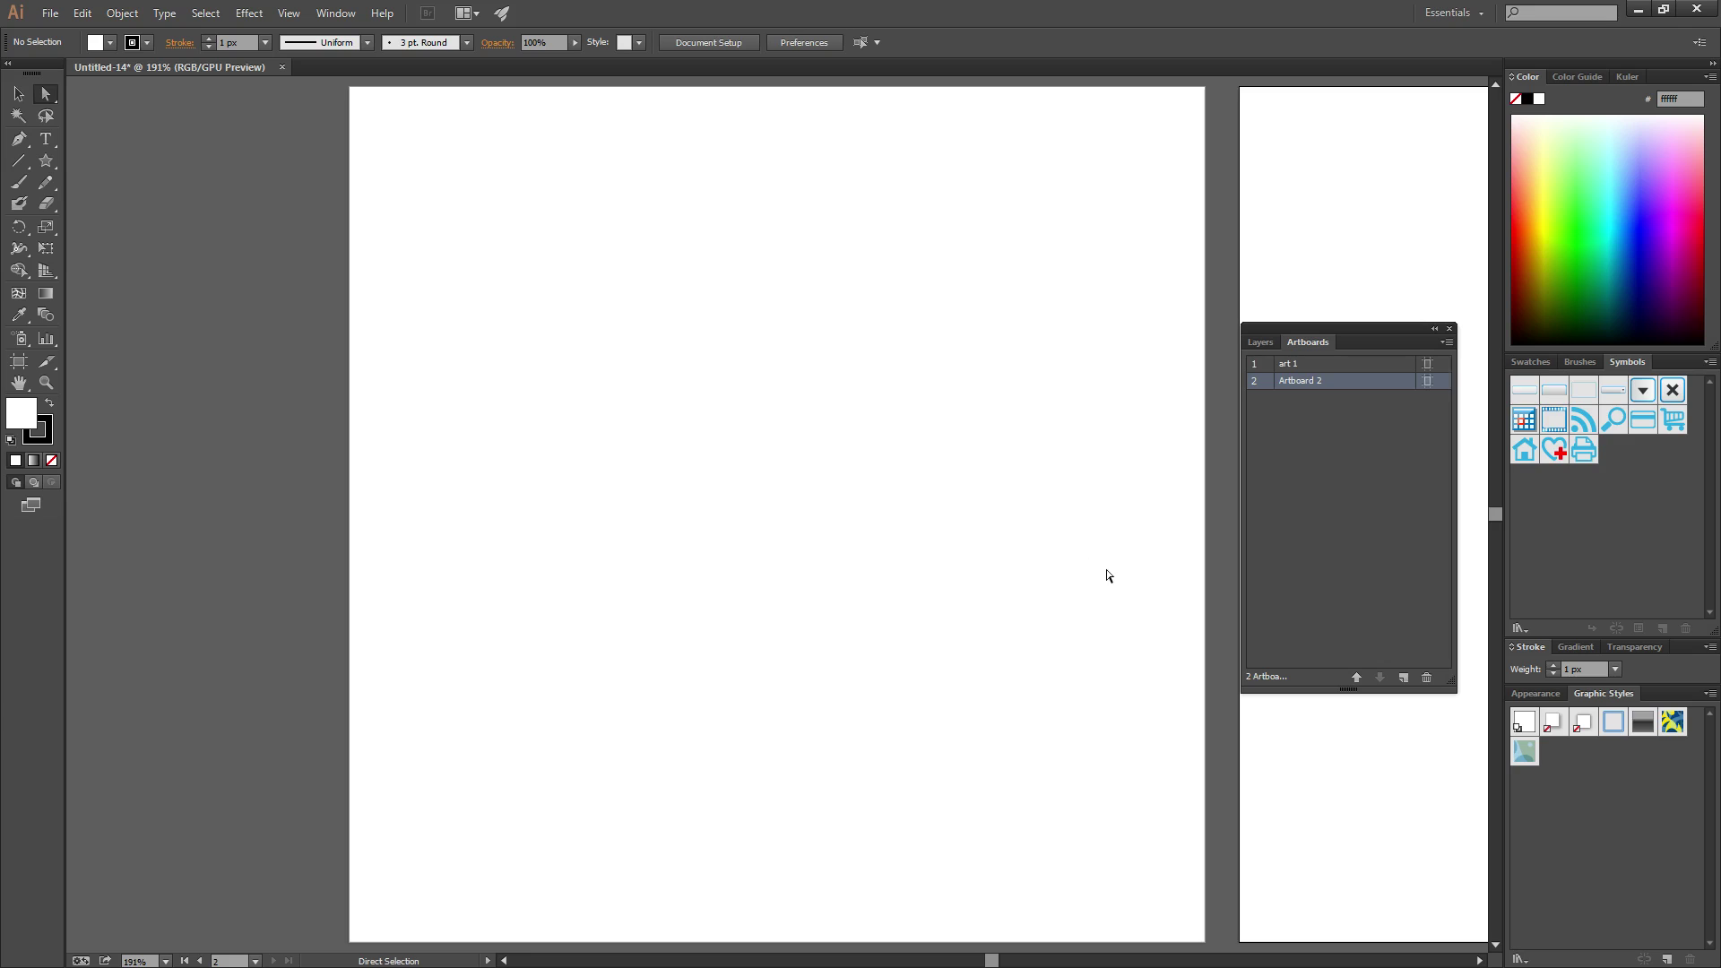
scroll(1090, 547, down, 1)
drag(1006, 531, 663, 515)
scroll(812, 516, down, 1)
drag(1031, 517, 895, 498)
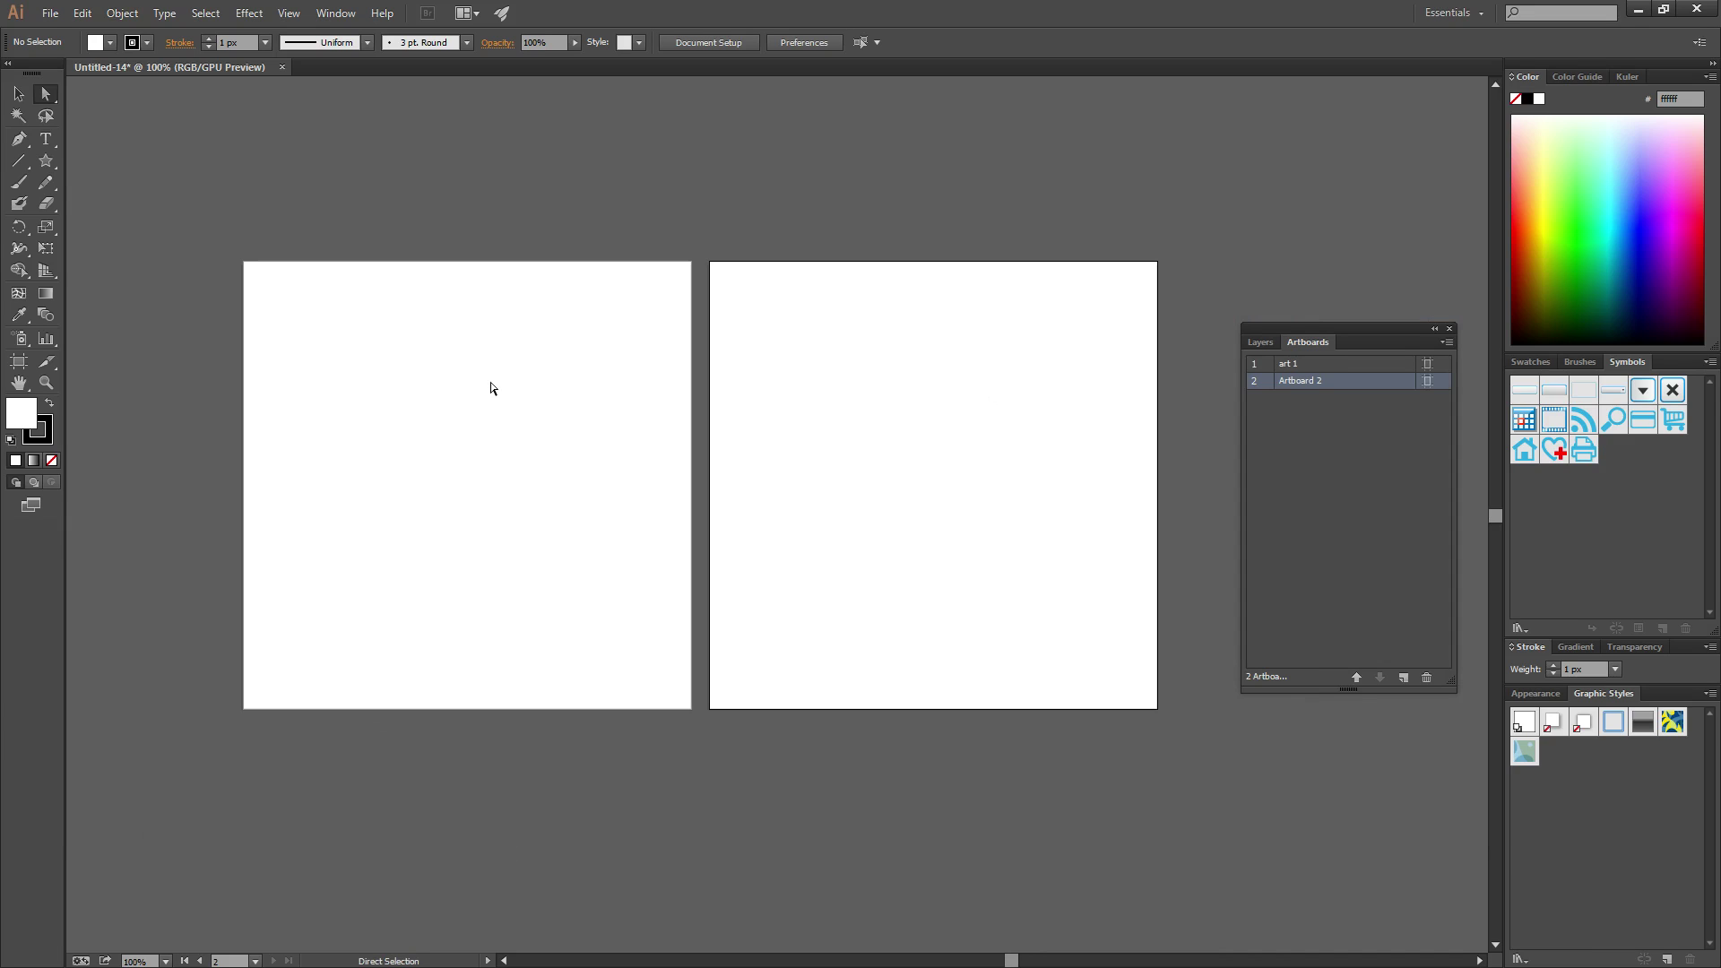
Move Artboard 2 up in the artboard order and back down below art 1
double_click(1302, 385)
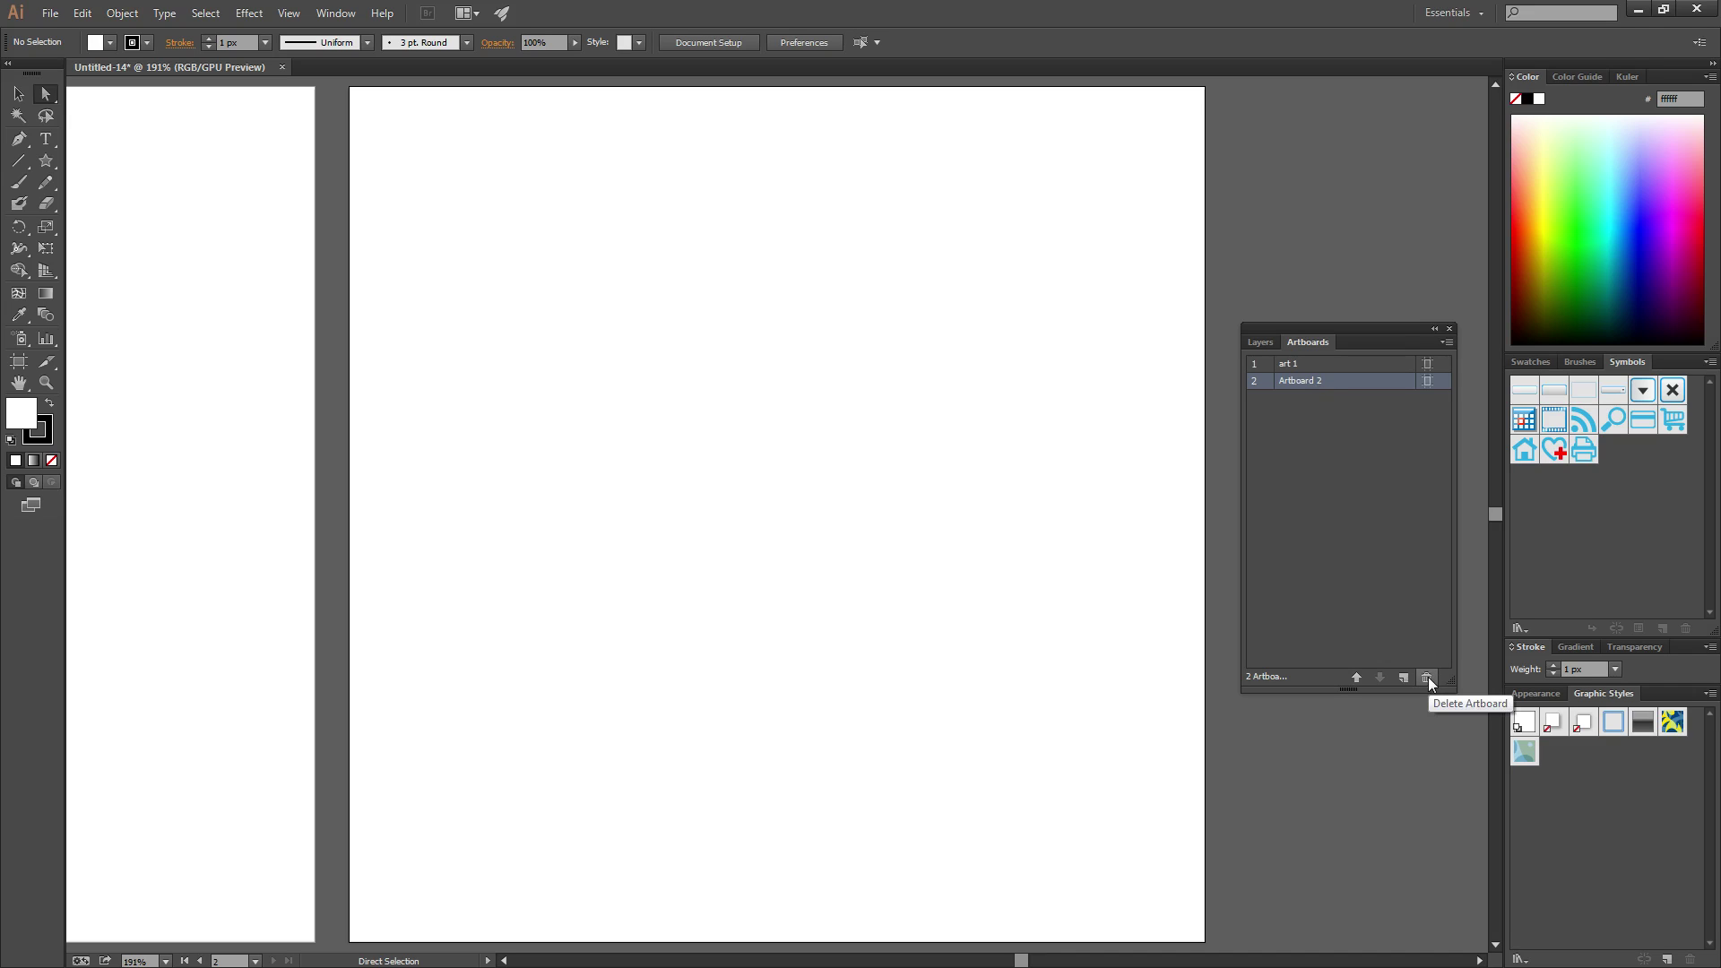
drag(1300, 379, 1361, 454)
click(1359, 678)
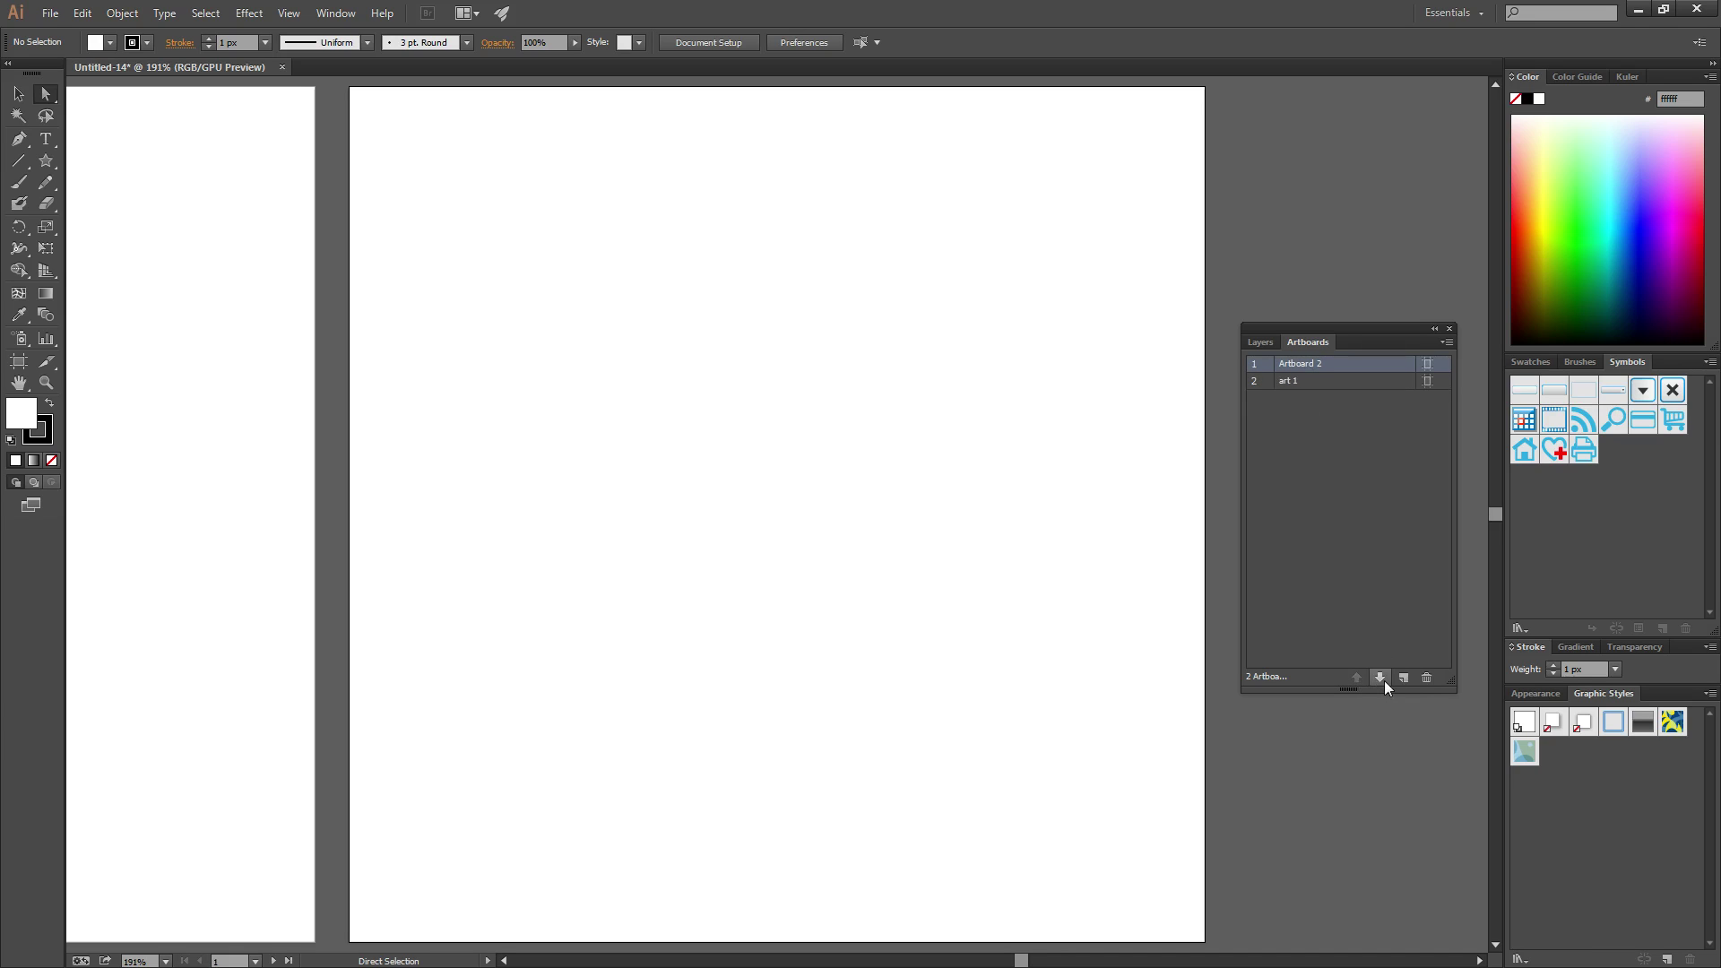
click(1379, 679)
click(1351, 511)
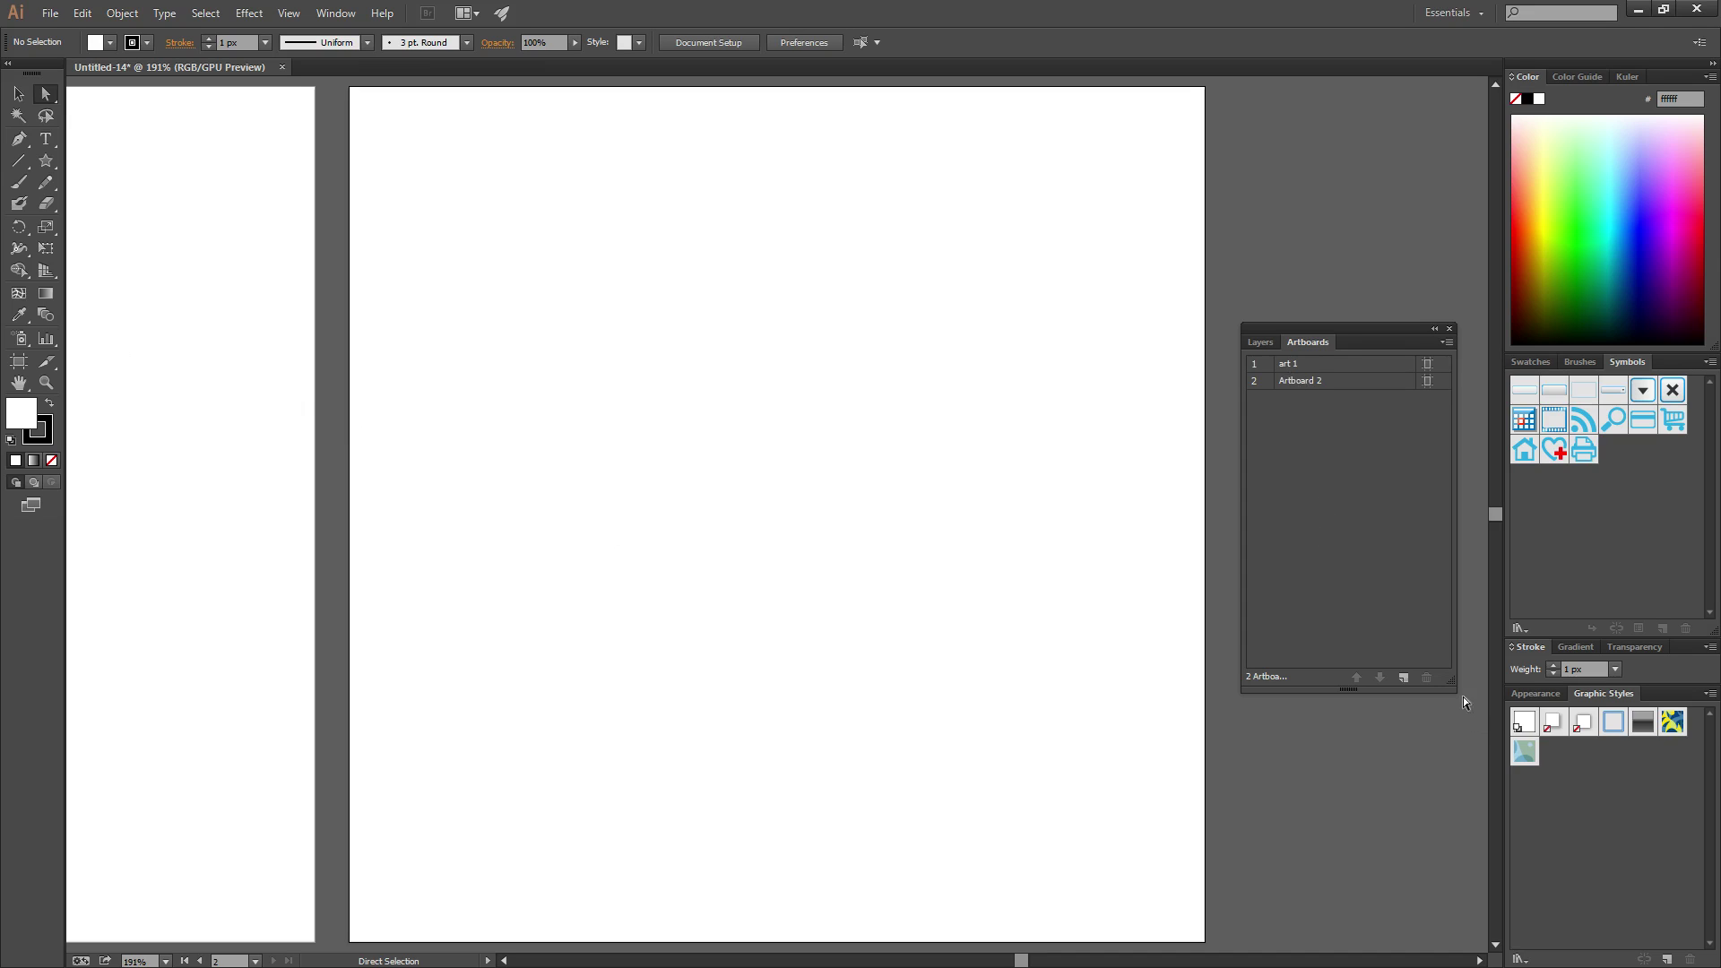
Shorten the floating Artboards panel and fit all artboards in the window
drag(1455, 681, 1344, 598)
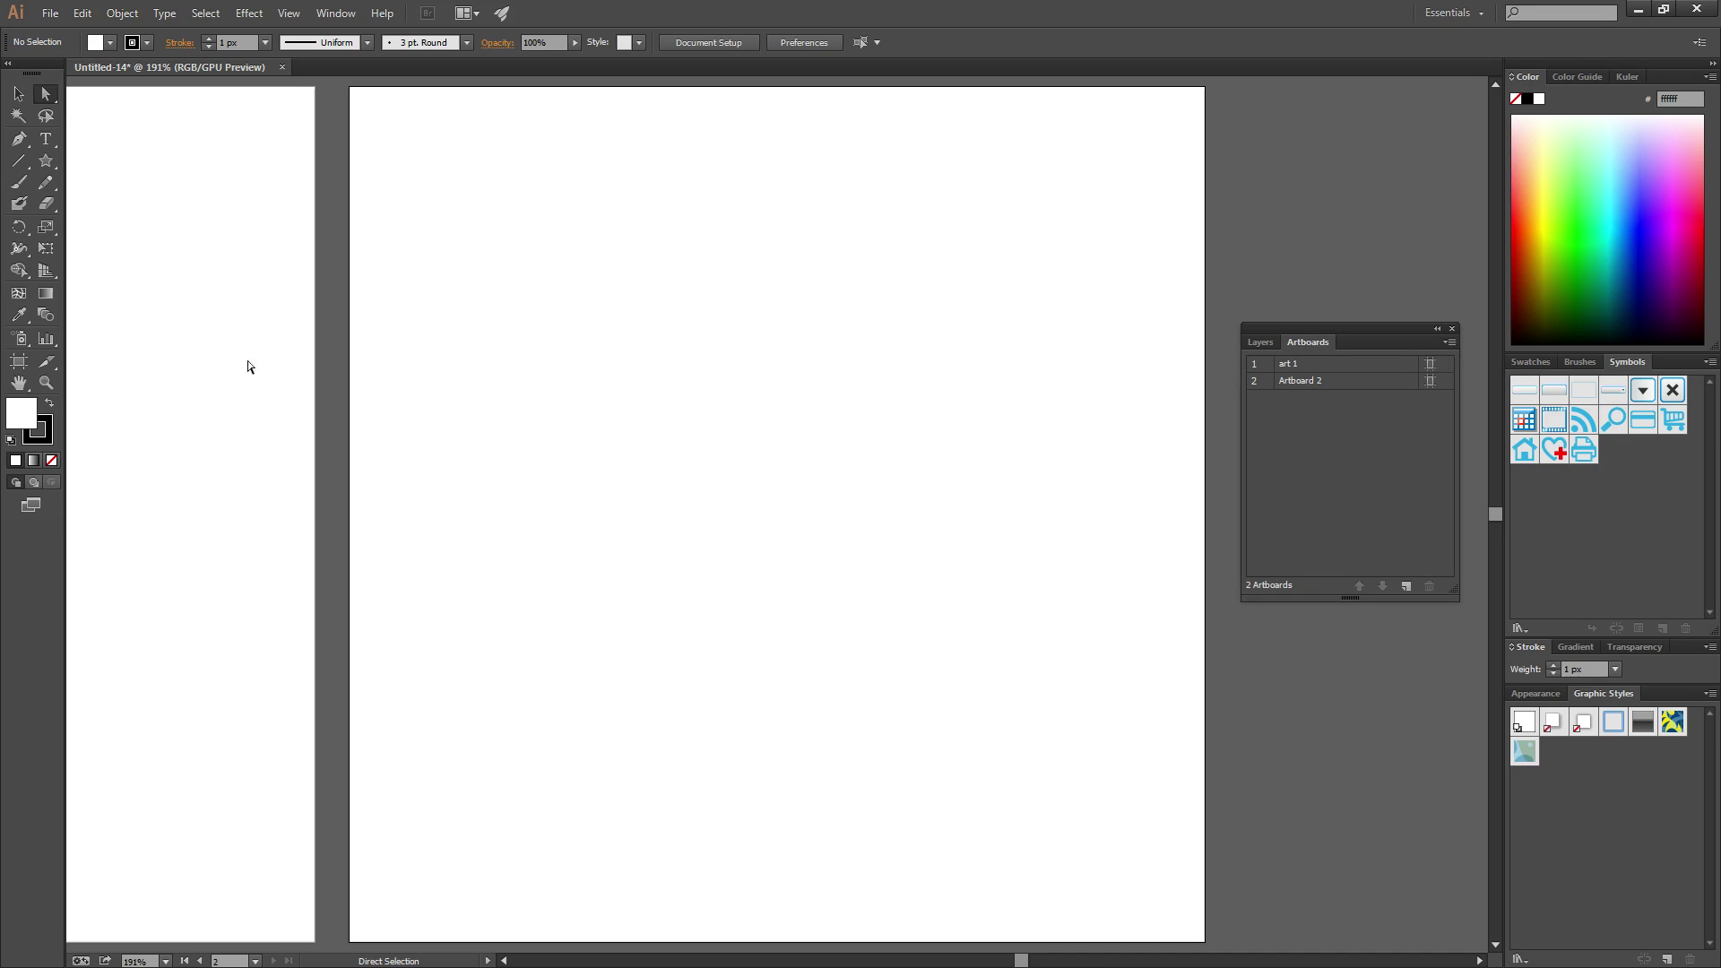
drag(466, 541, 773, 544)
click(289, 13)
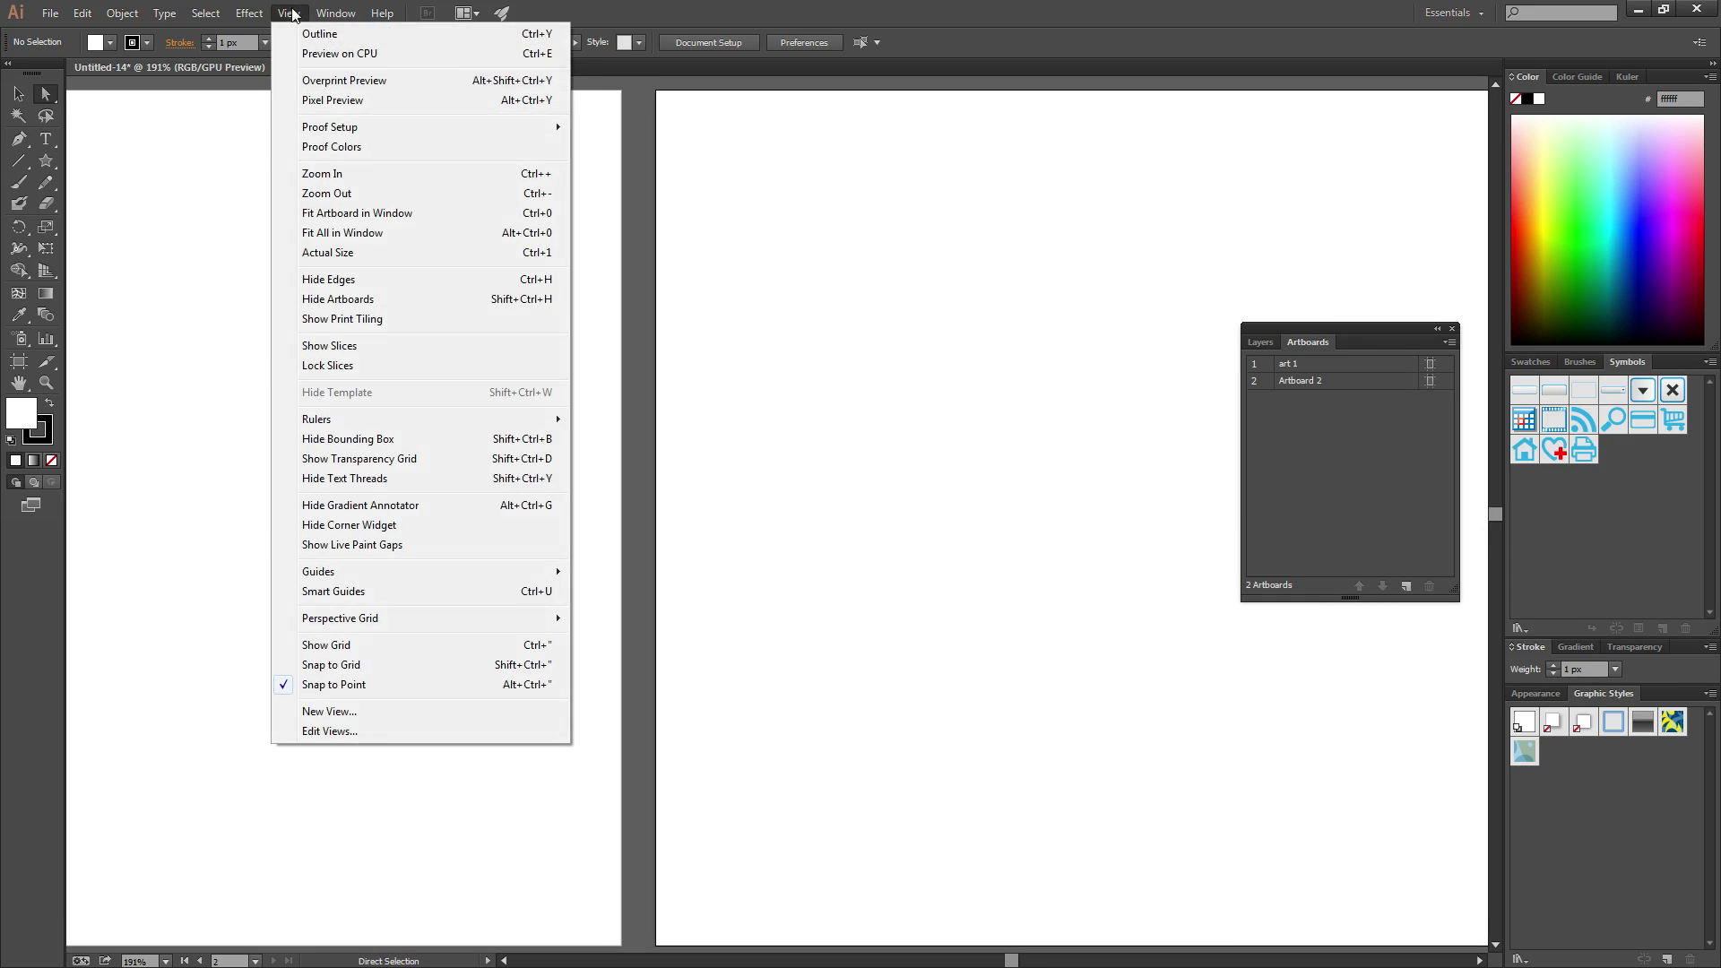
click(332, 235)
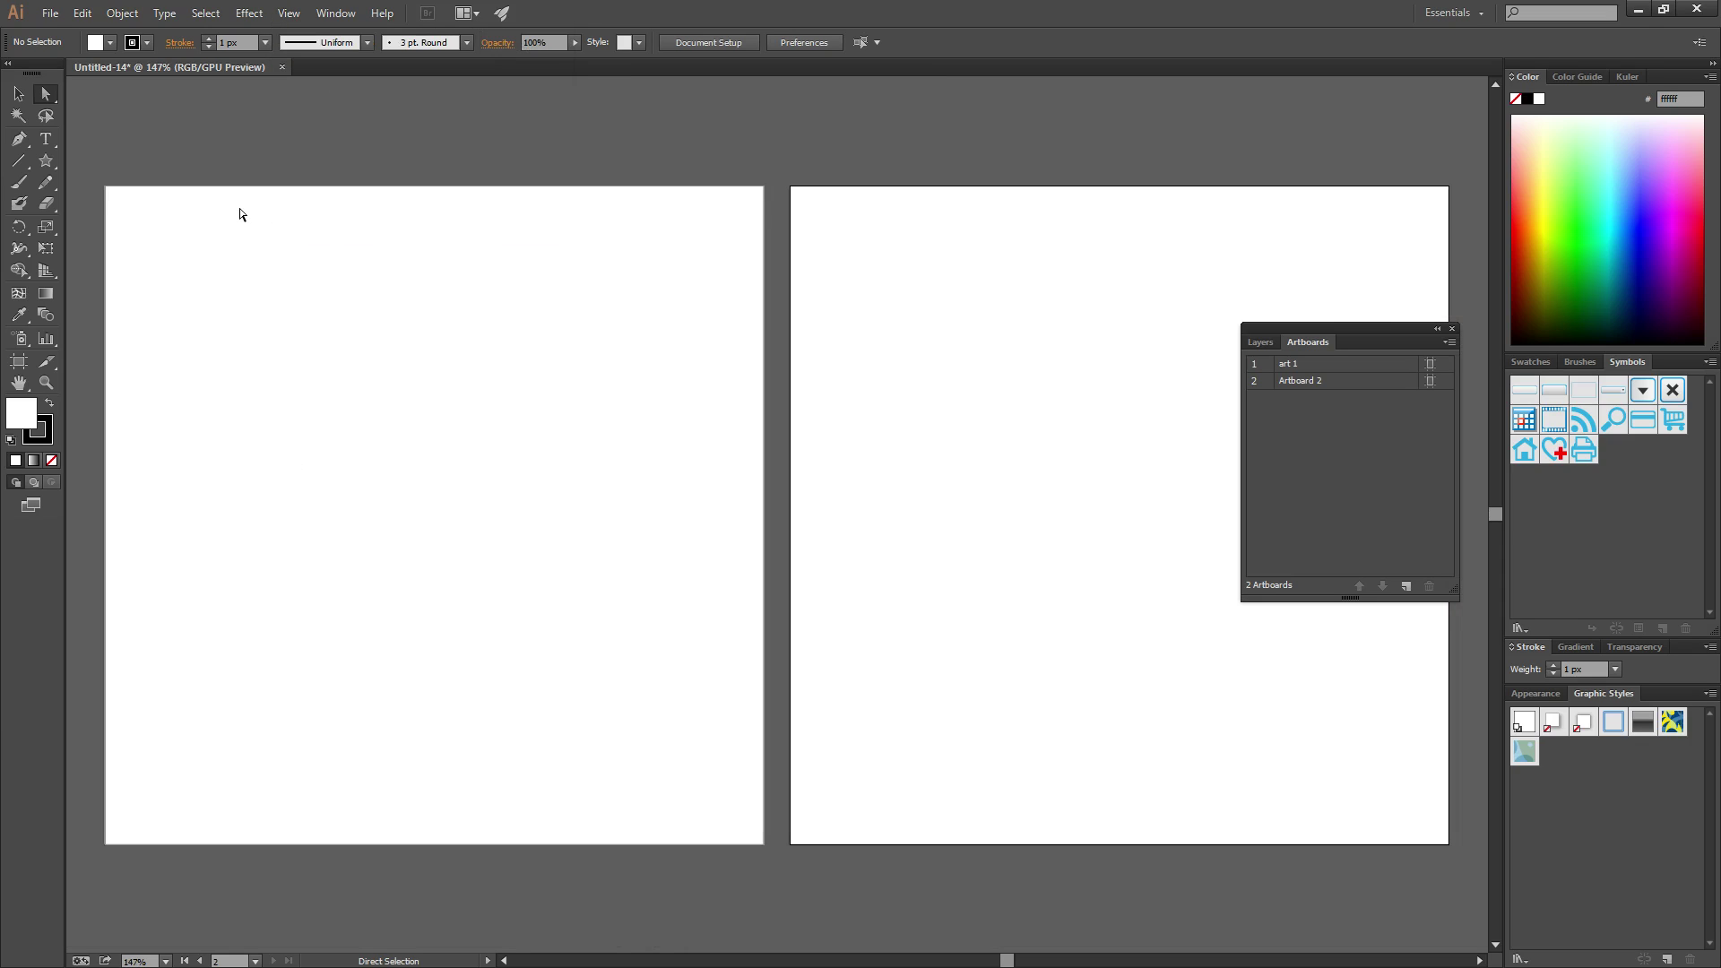
Draw a five-pointed star about 237 × 226 px on artboard art 1 and move it to the artboard's middle
click(46, 165)
drag(301, 346, 397, 477)
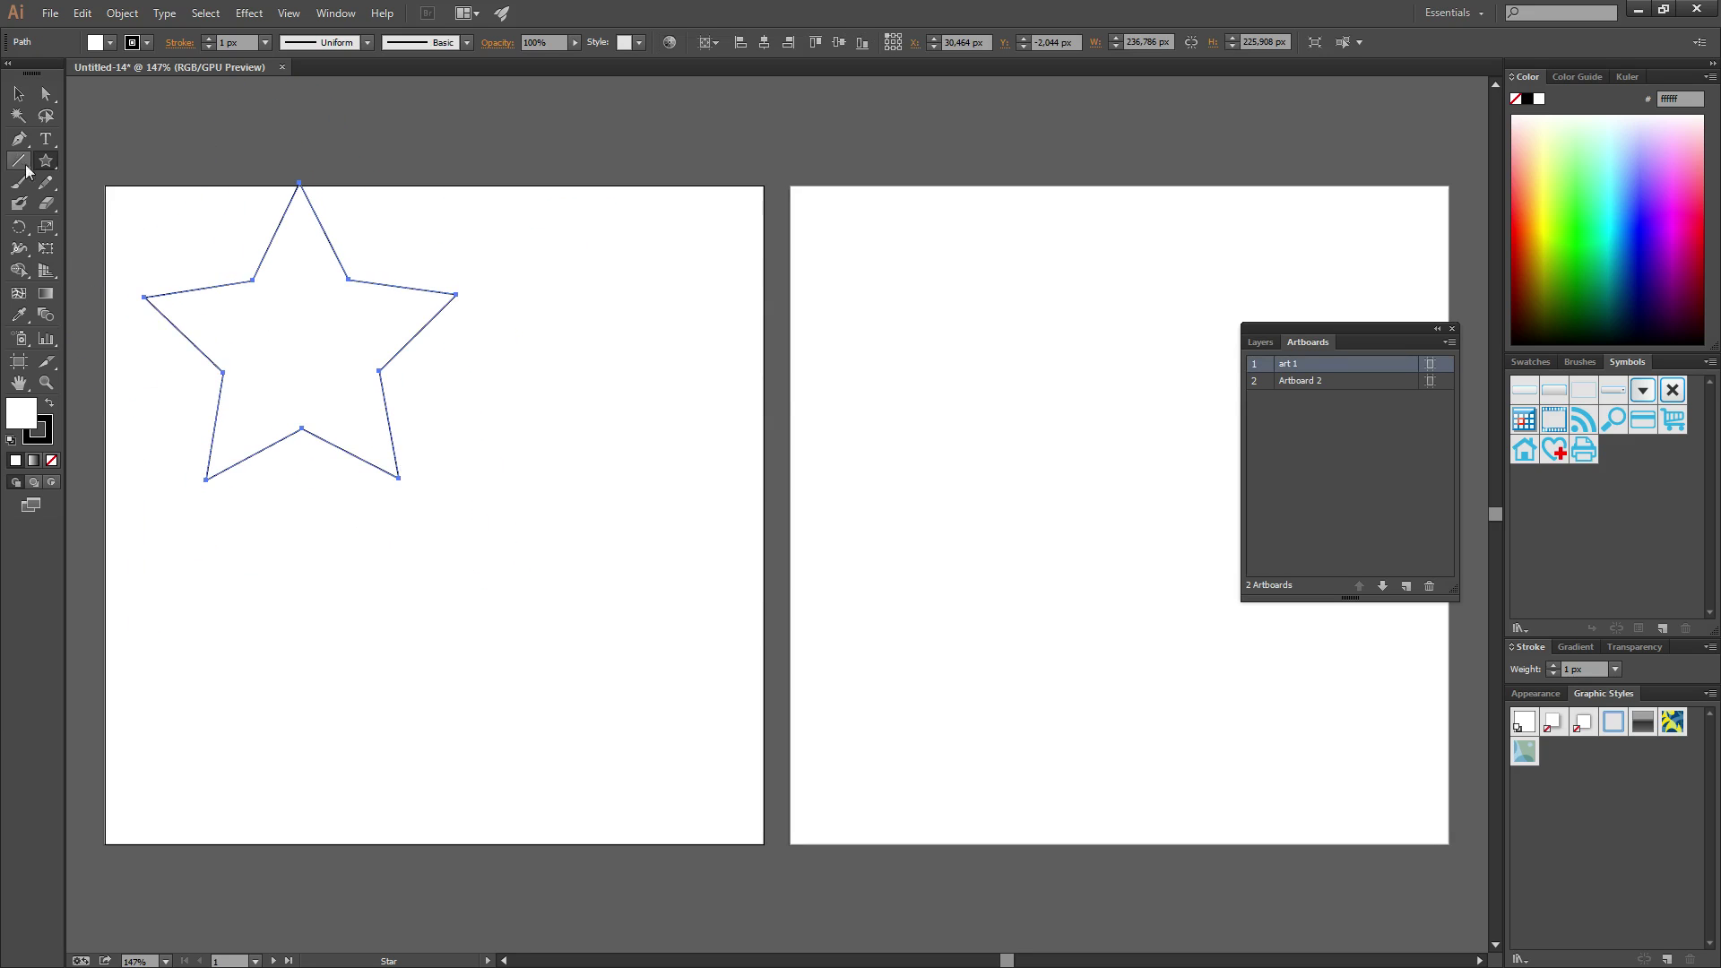
click(46, 95)
drag(351, 331, 476, 495)
click(616, 356)
Delete the document's empty artboards and deselect the star
click(1082, 475)
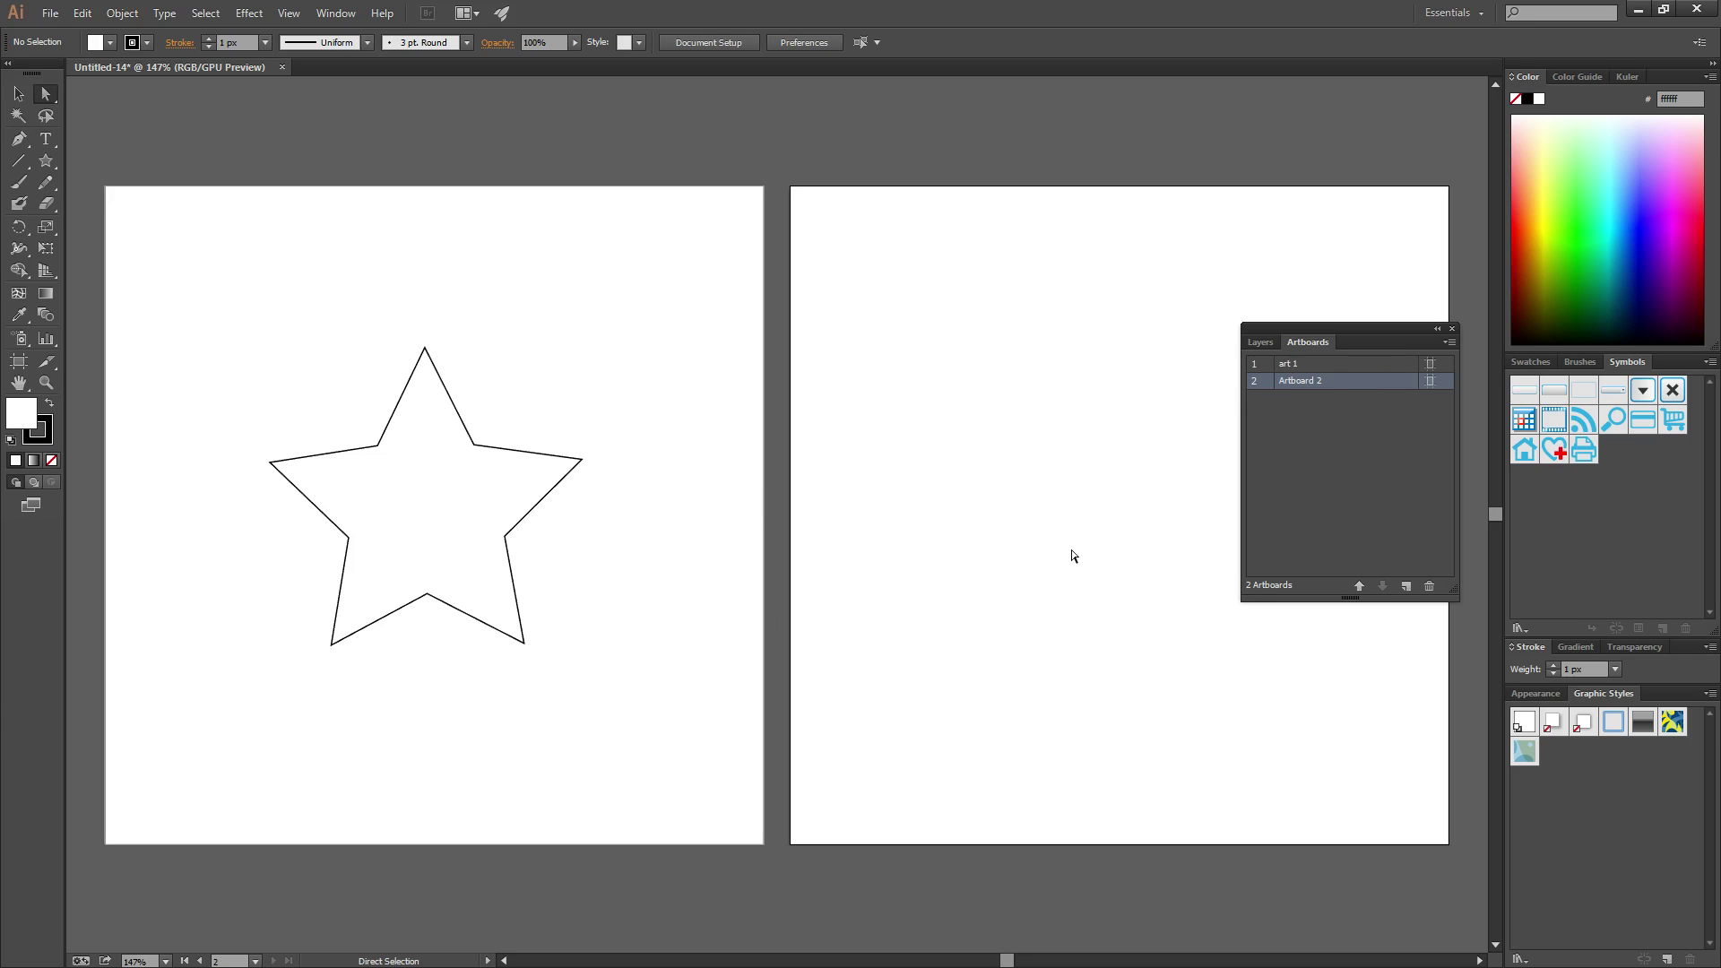
click(1449, 342)
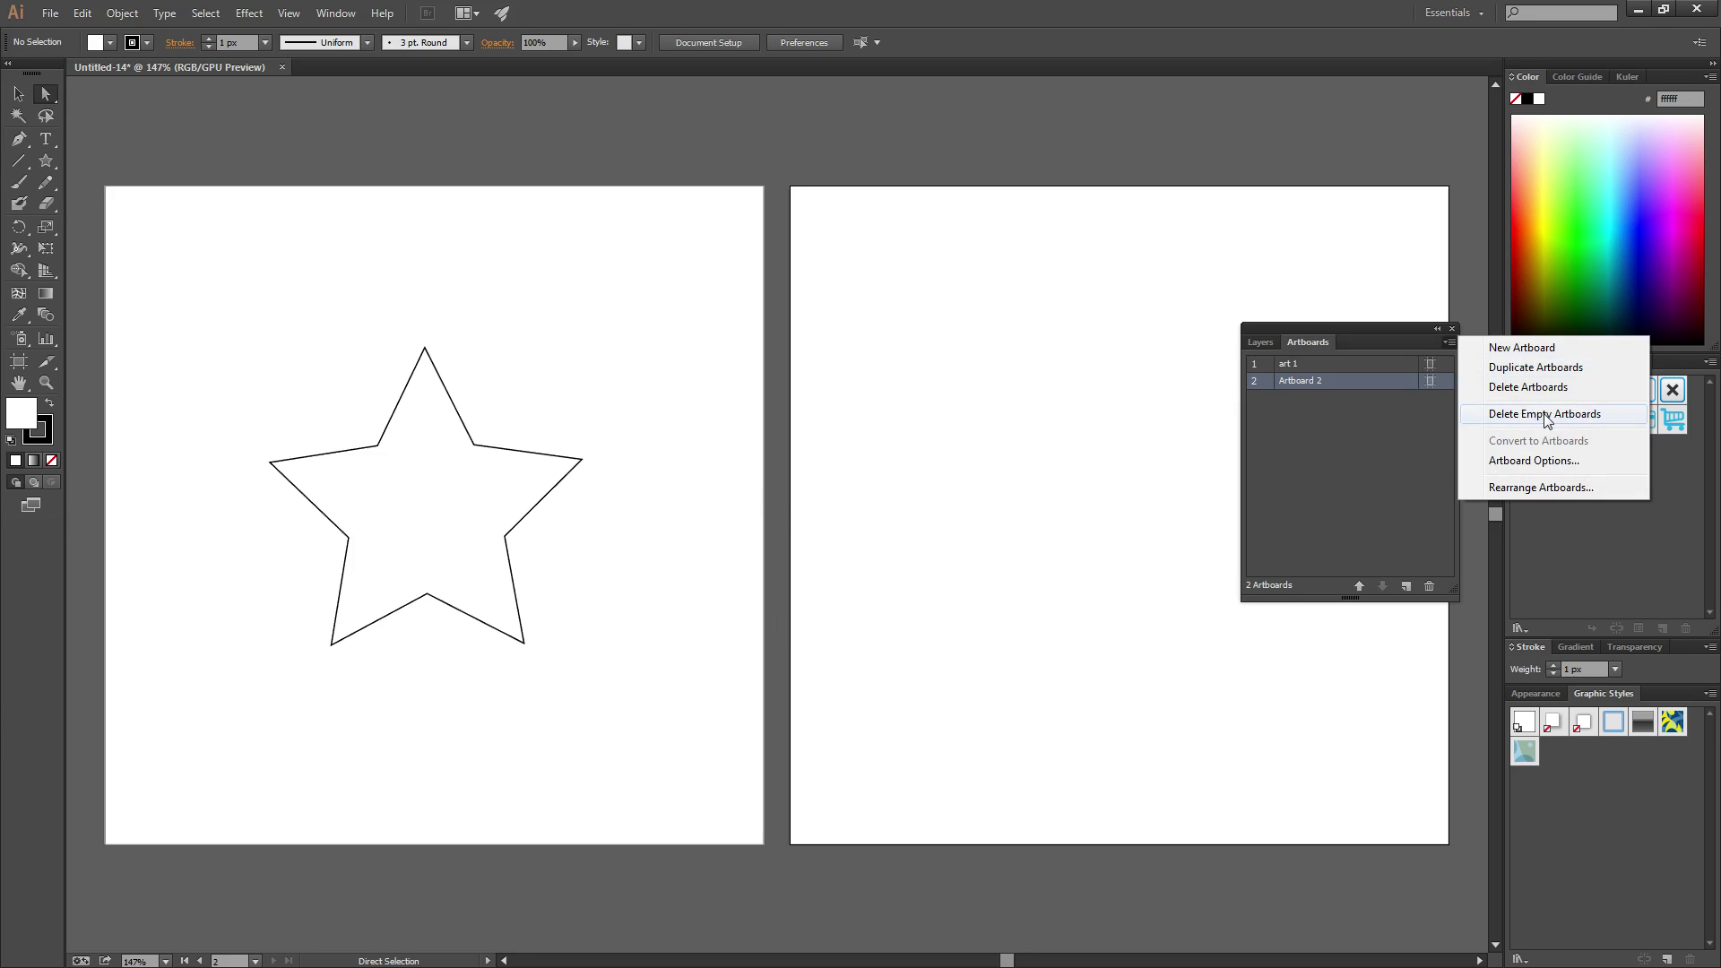
click(1544, 414)
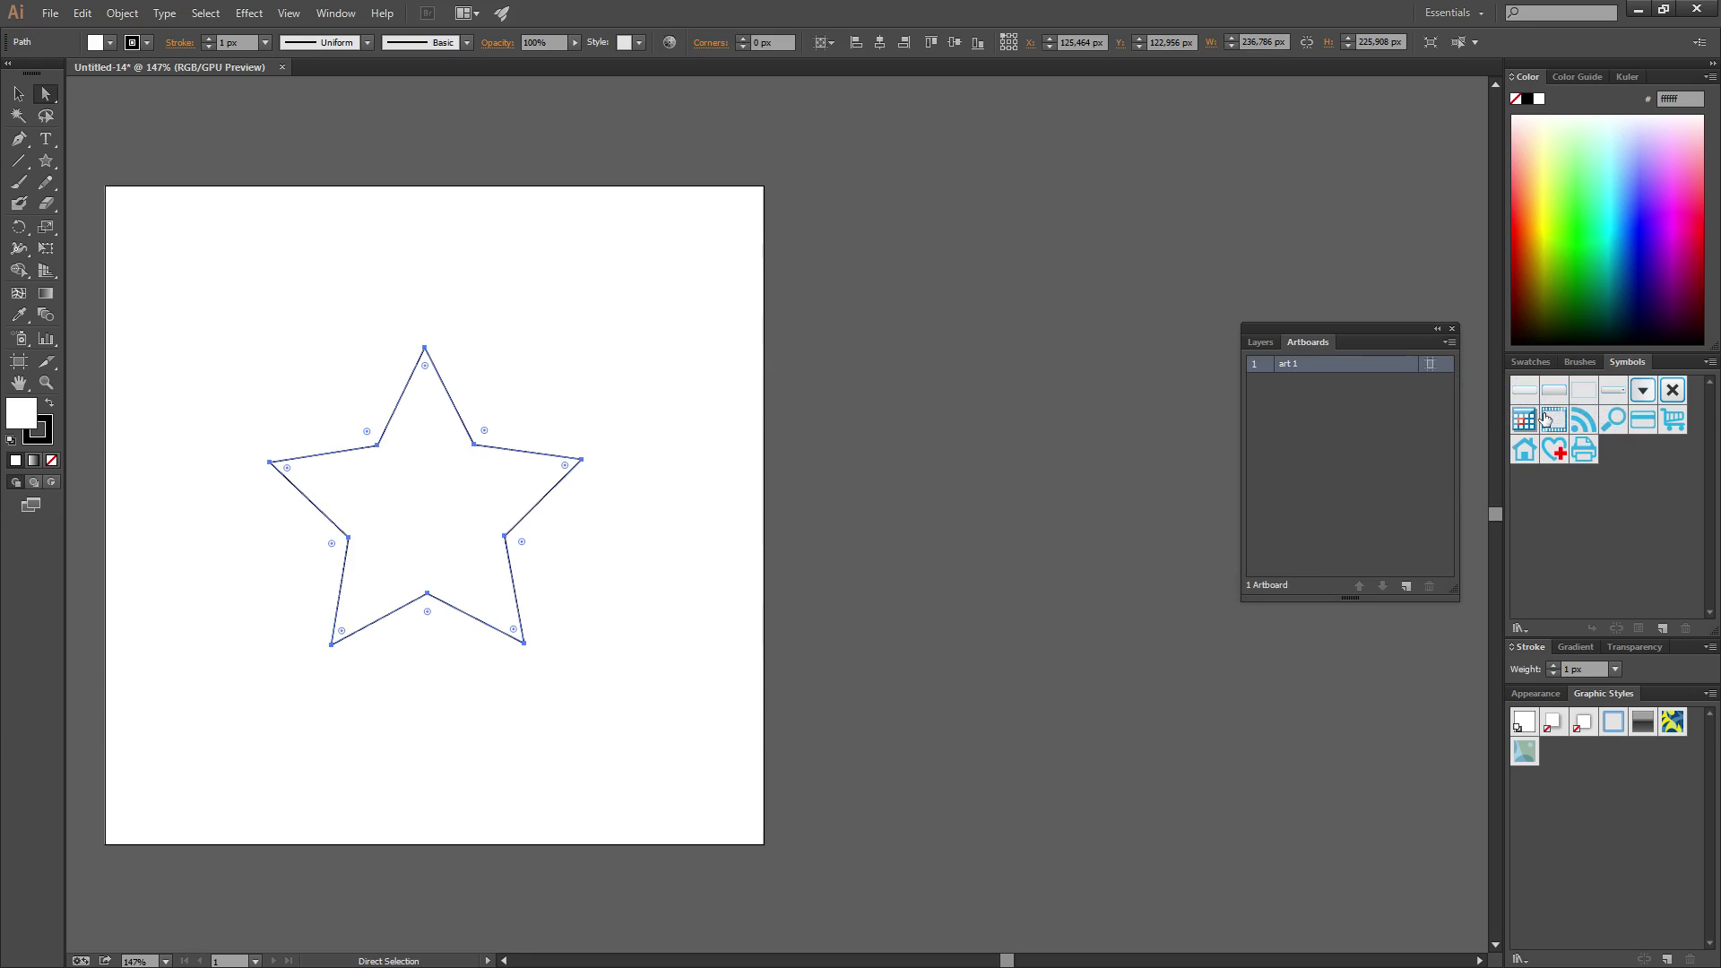
click(988, 387)
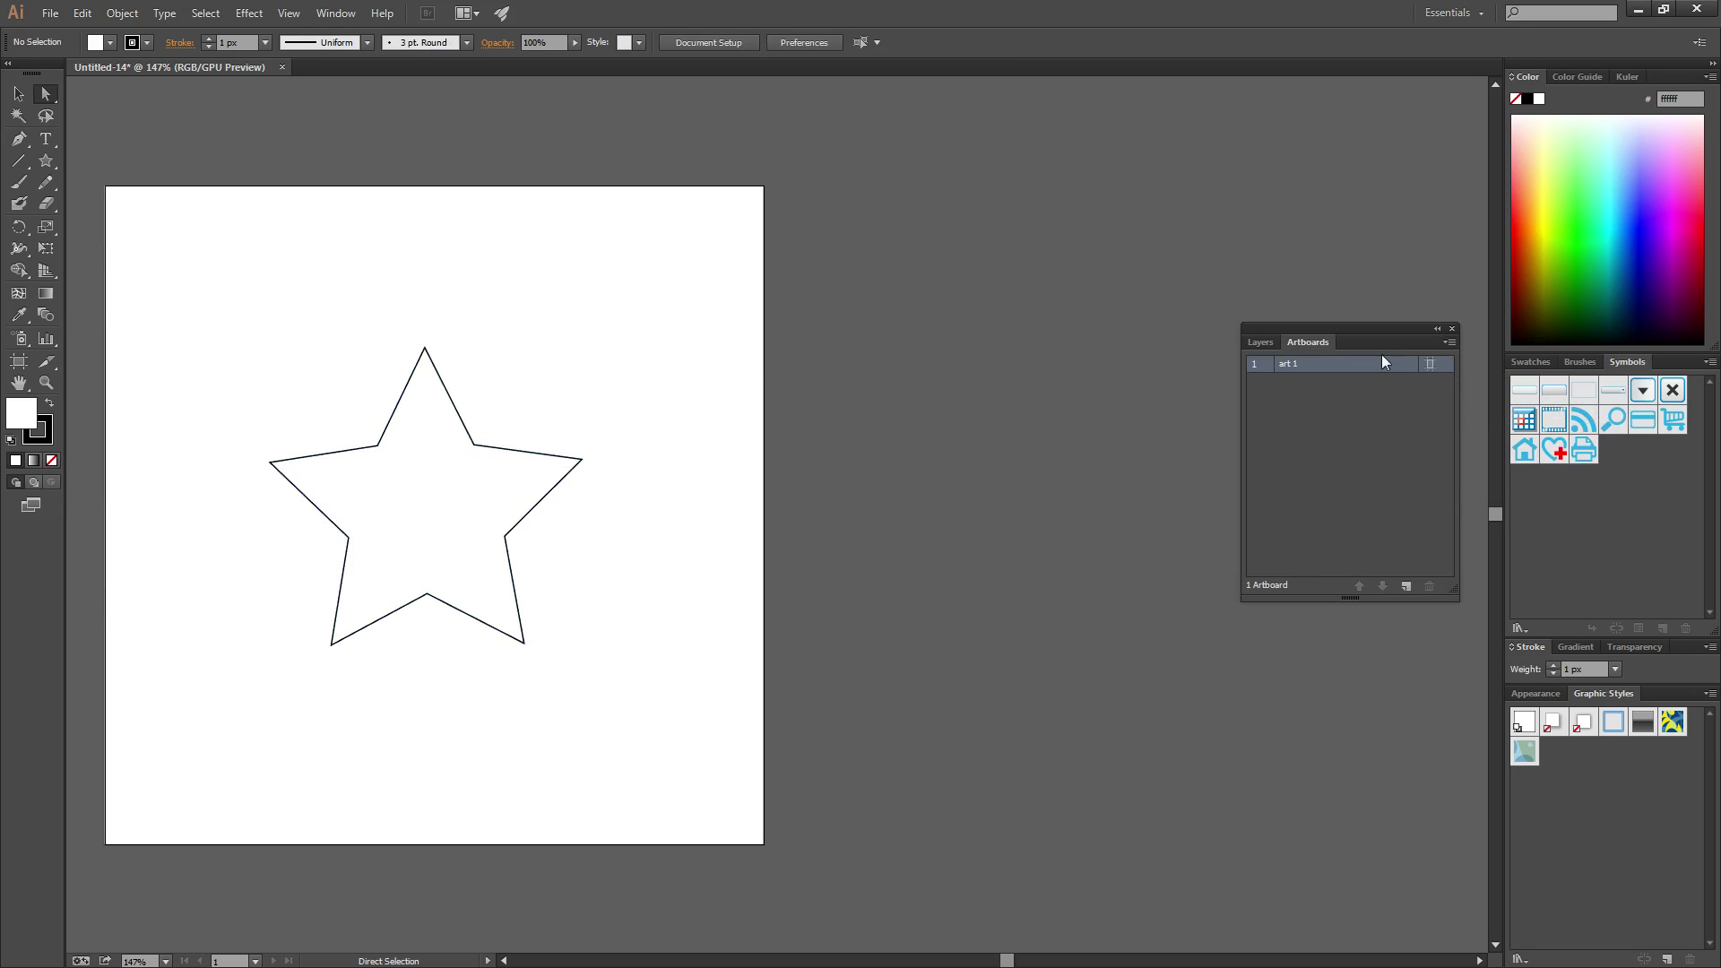
click(1450, 343)
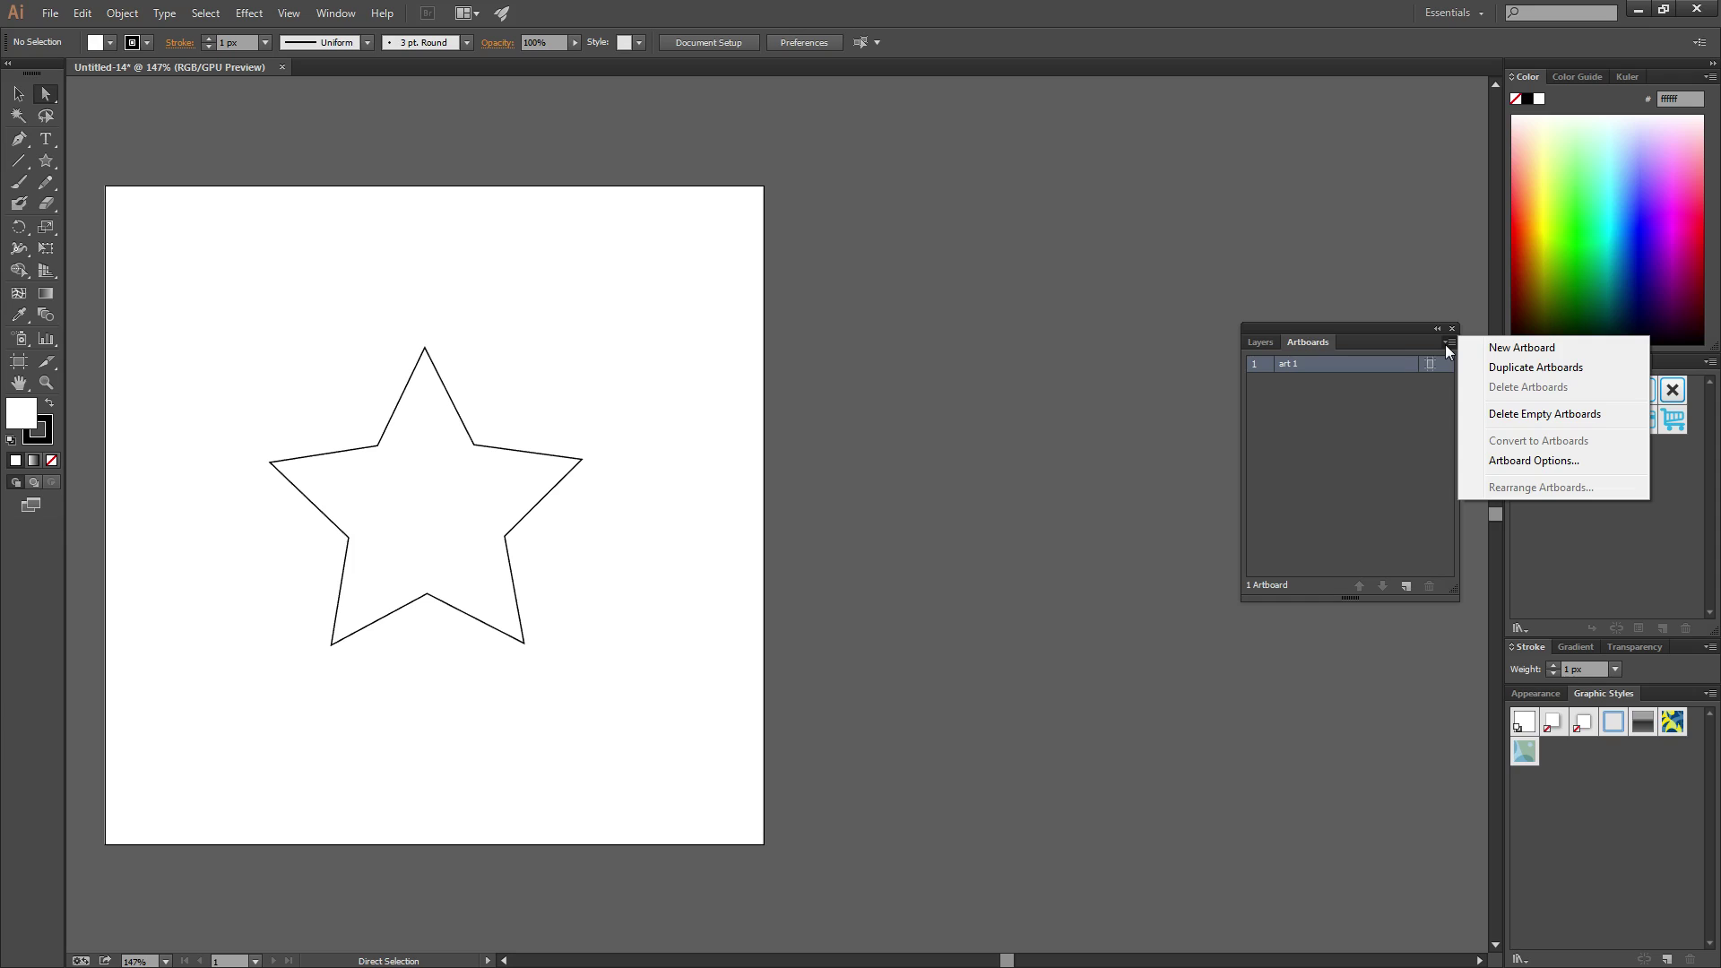
click(700, 400)
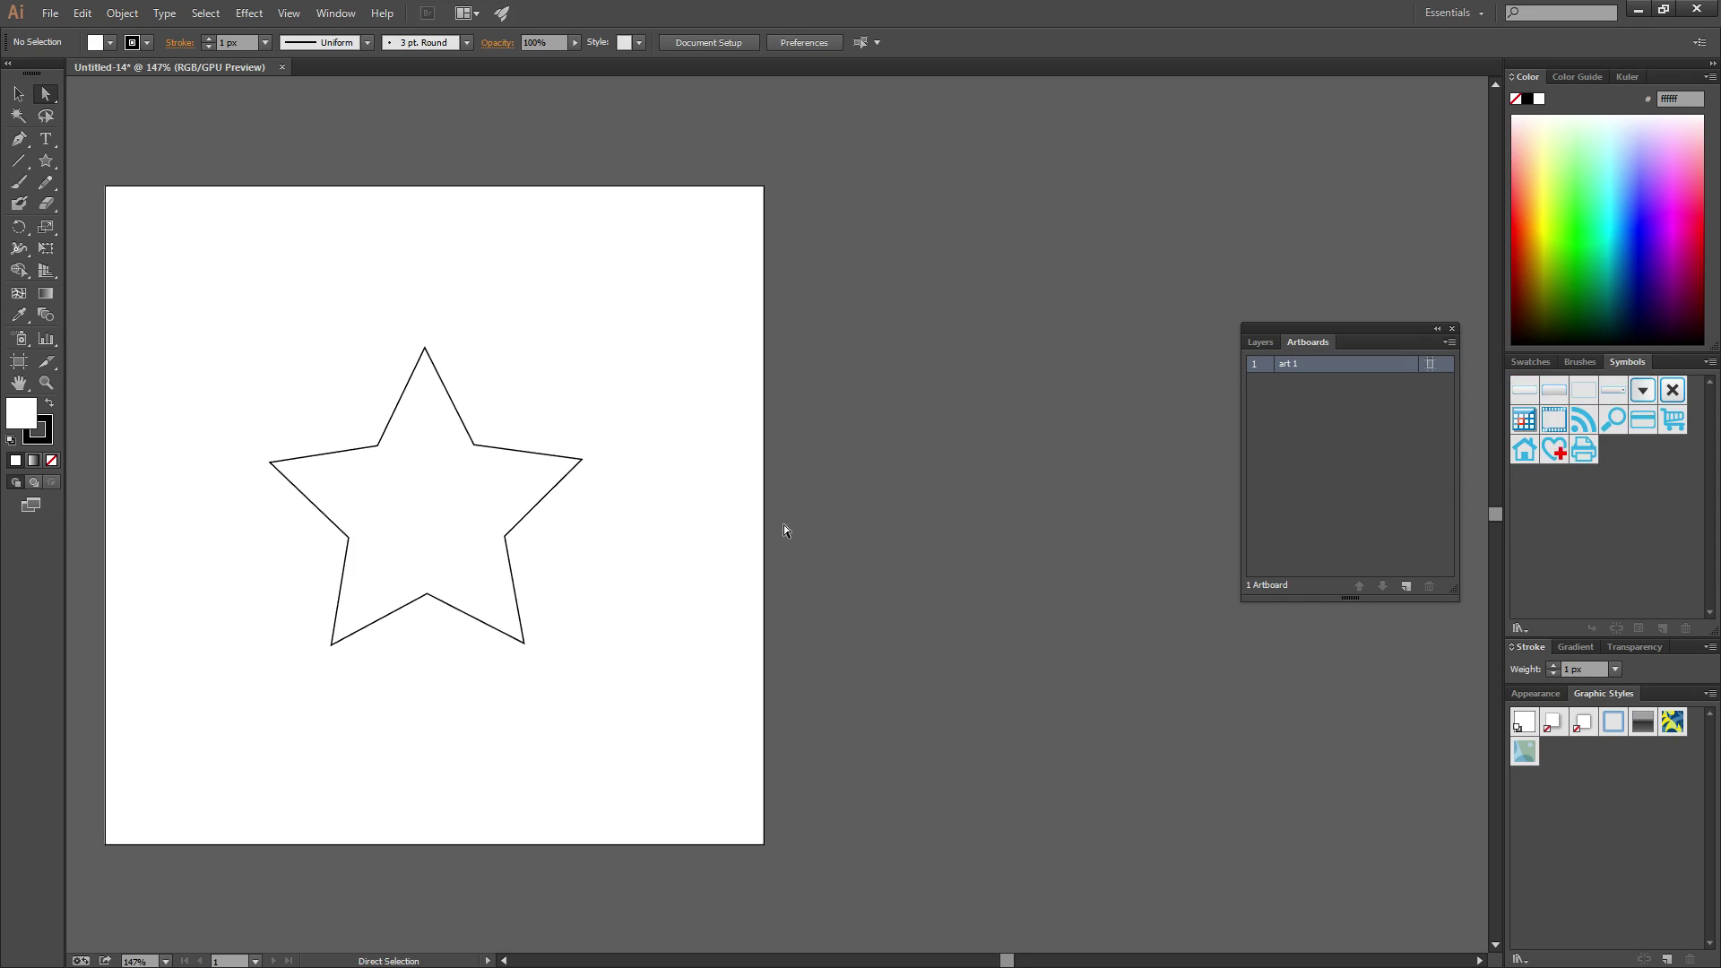
drag(513, 286, 638, 701)
click(267, 271)
Draw a rectangle about 225 × 55 px over the star's top point and another about 268 × 79 px across its lower points
drag(46, 160, 104, 175)
drag(583, 364, 582, 364)
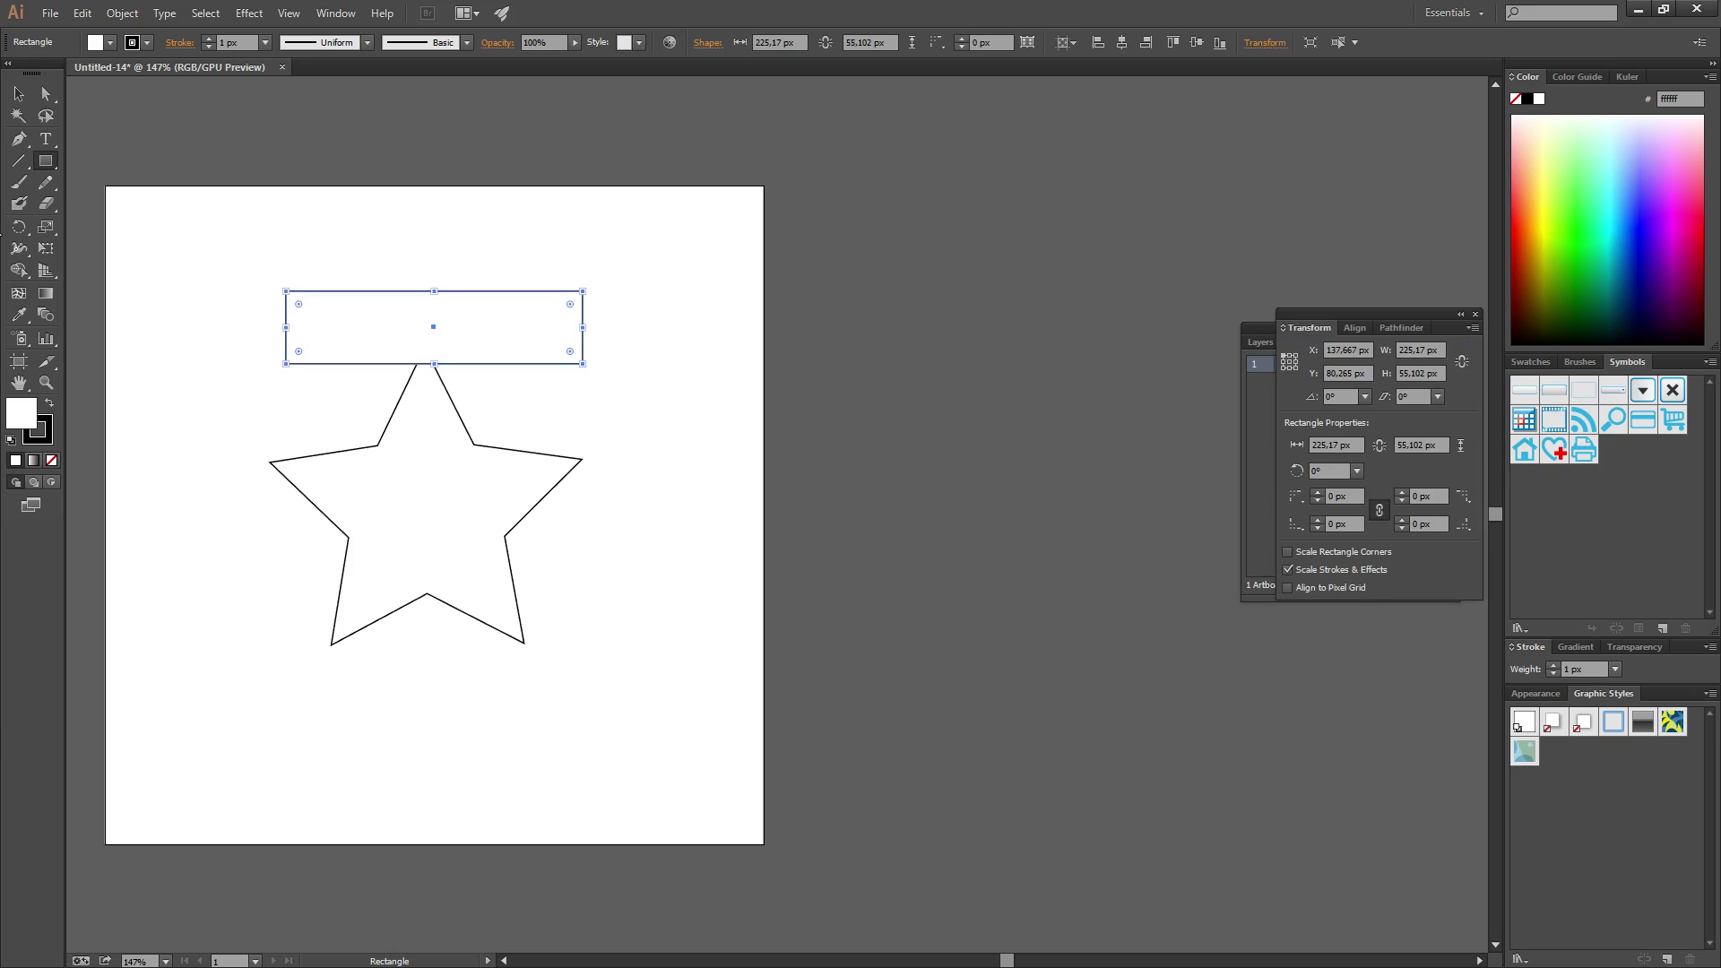
drag(273, 618, 626, 722)
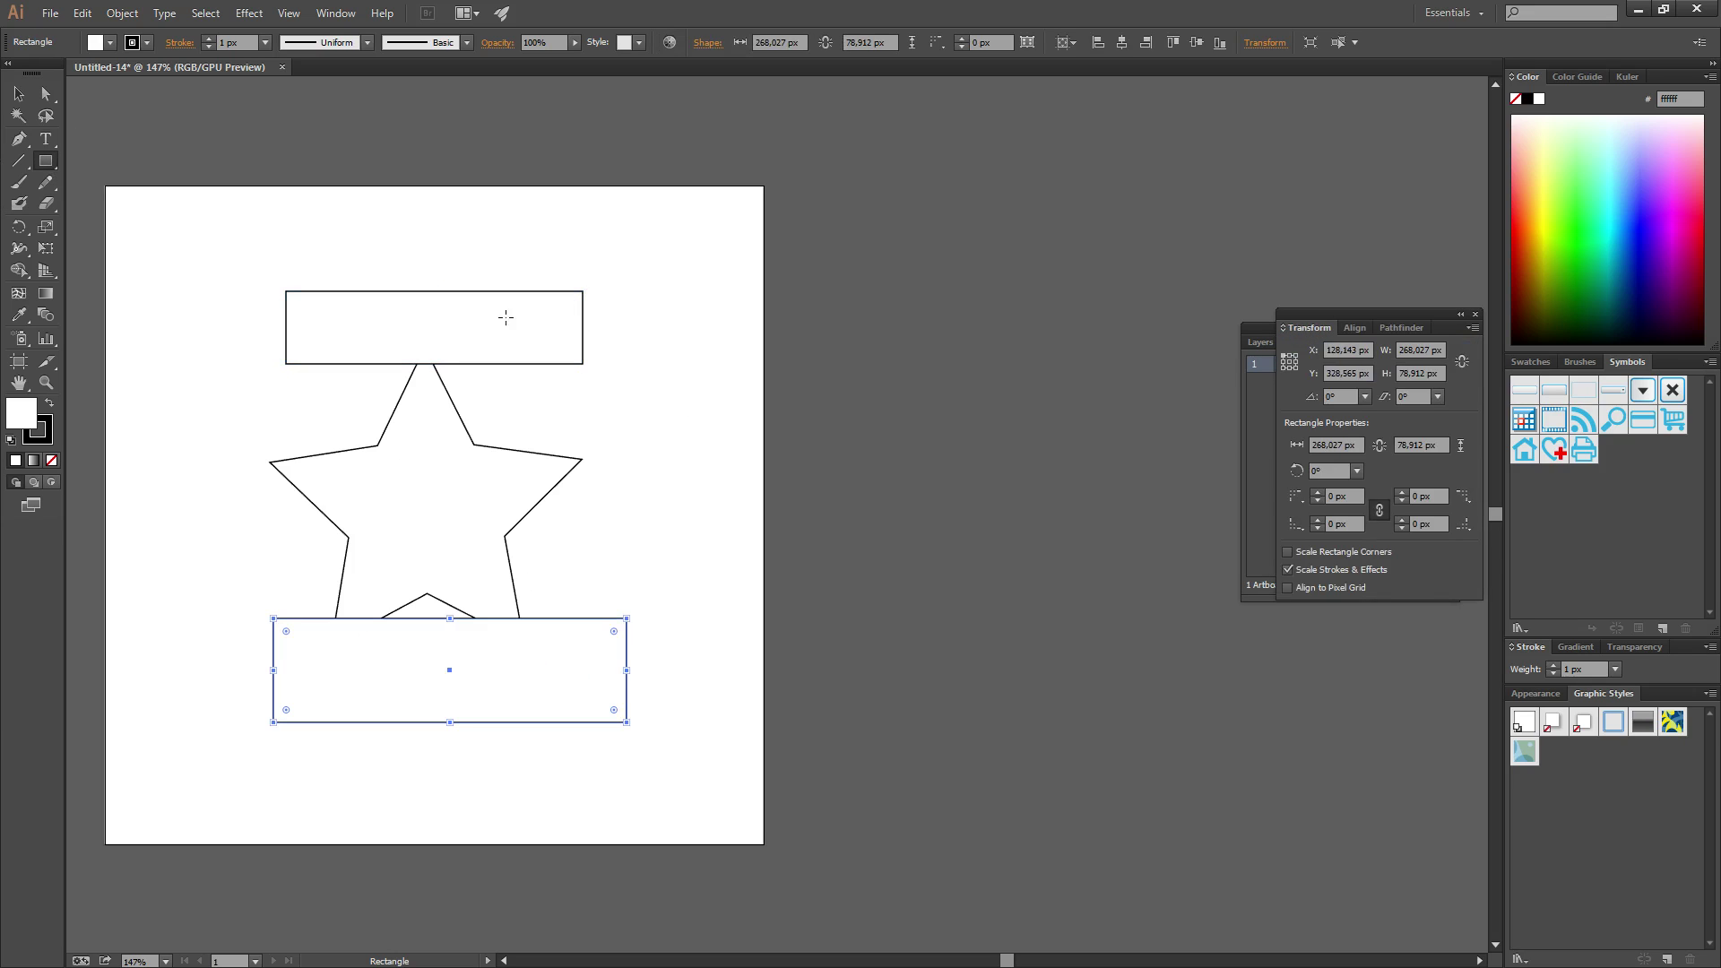
Close the floating Transform panel and move the Artboards panel up beside the artboard, leaving nothing selected
click(46, 93)
click(631, 430)
drag(172, 225, 711, 792)
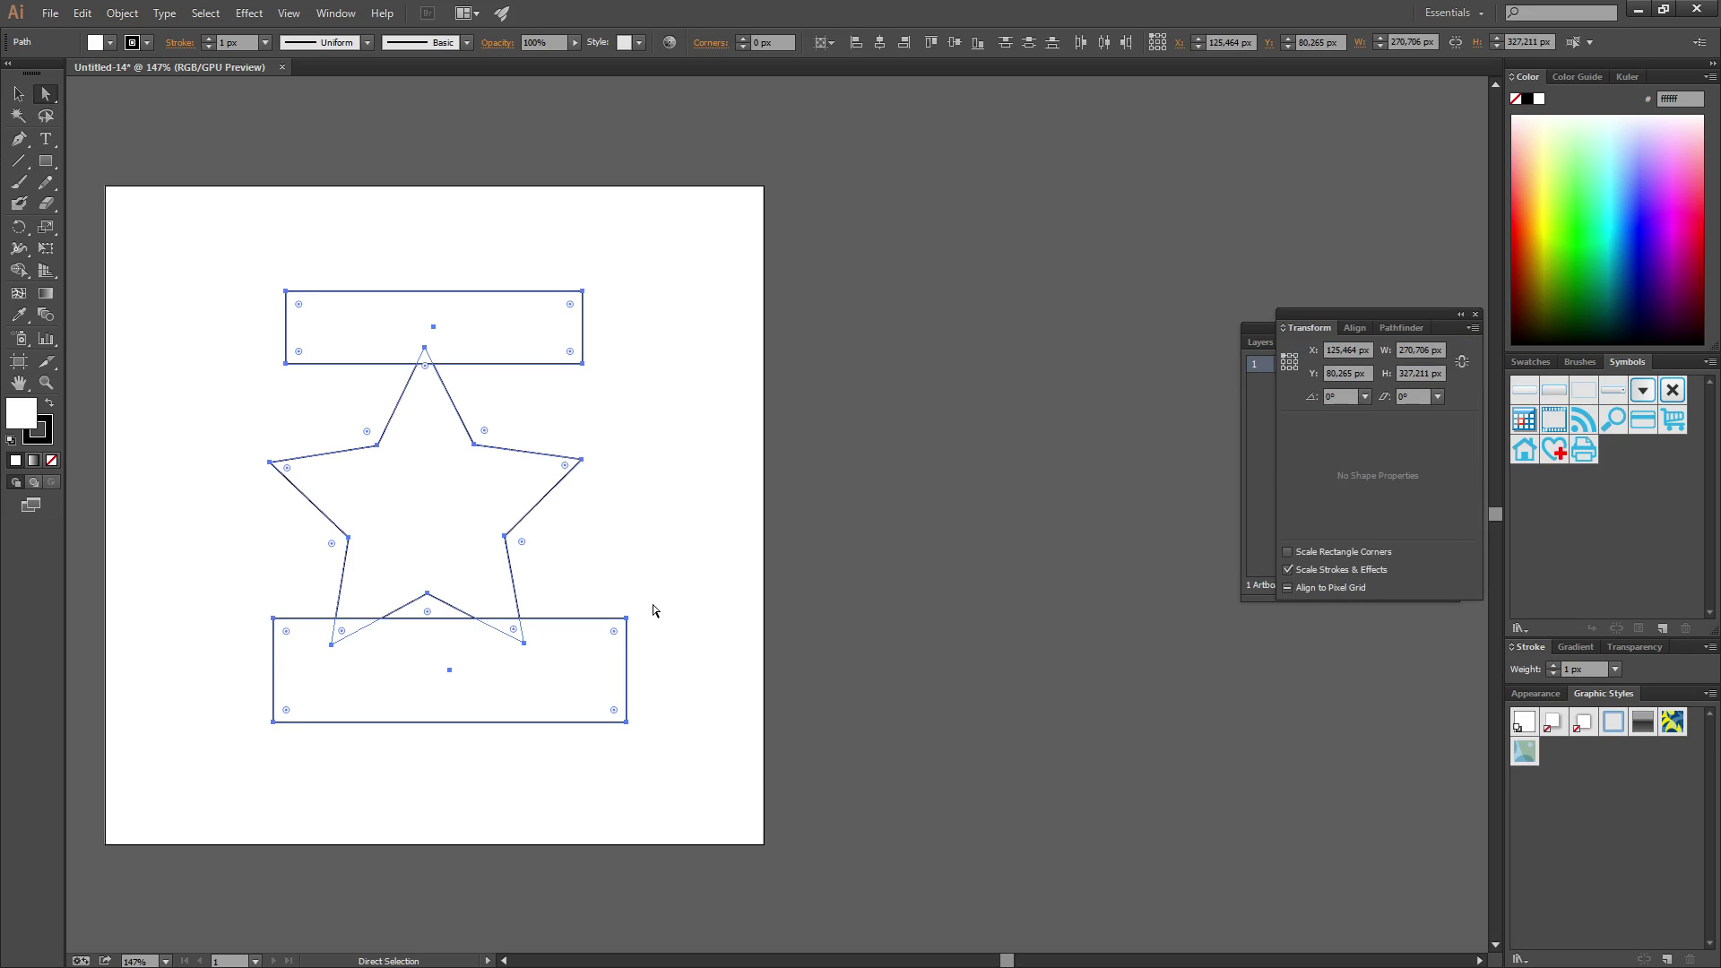
click(1475, 315)
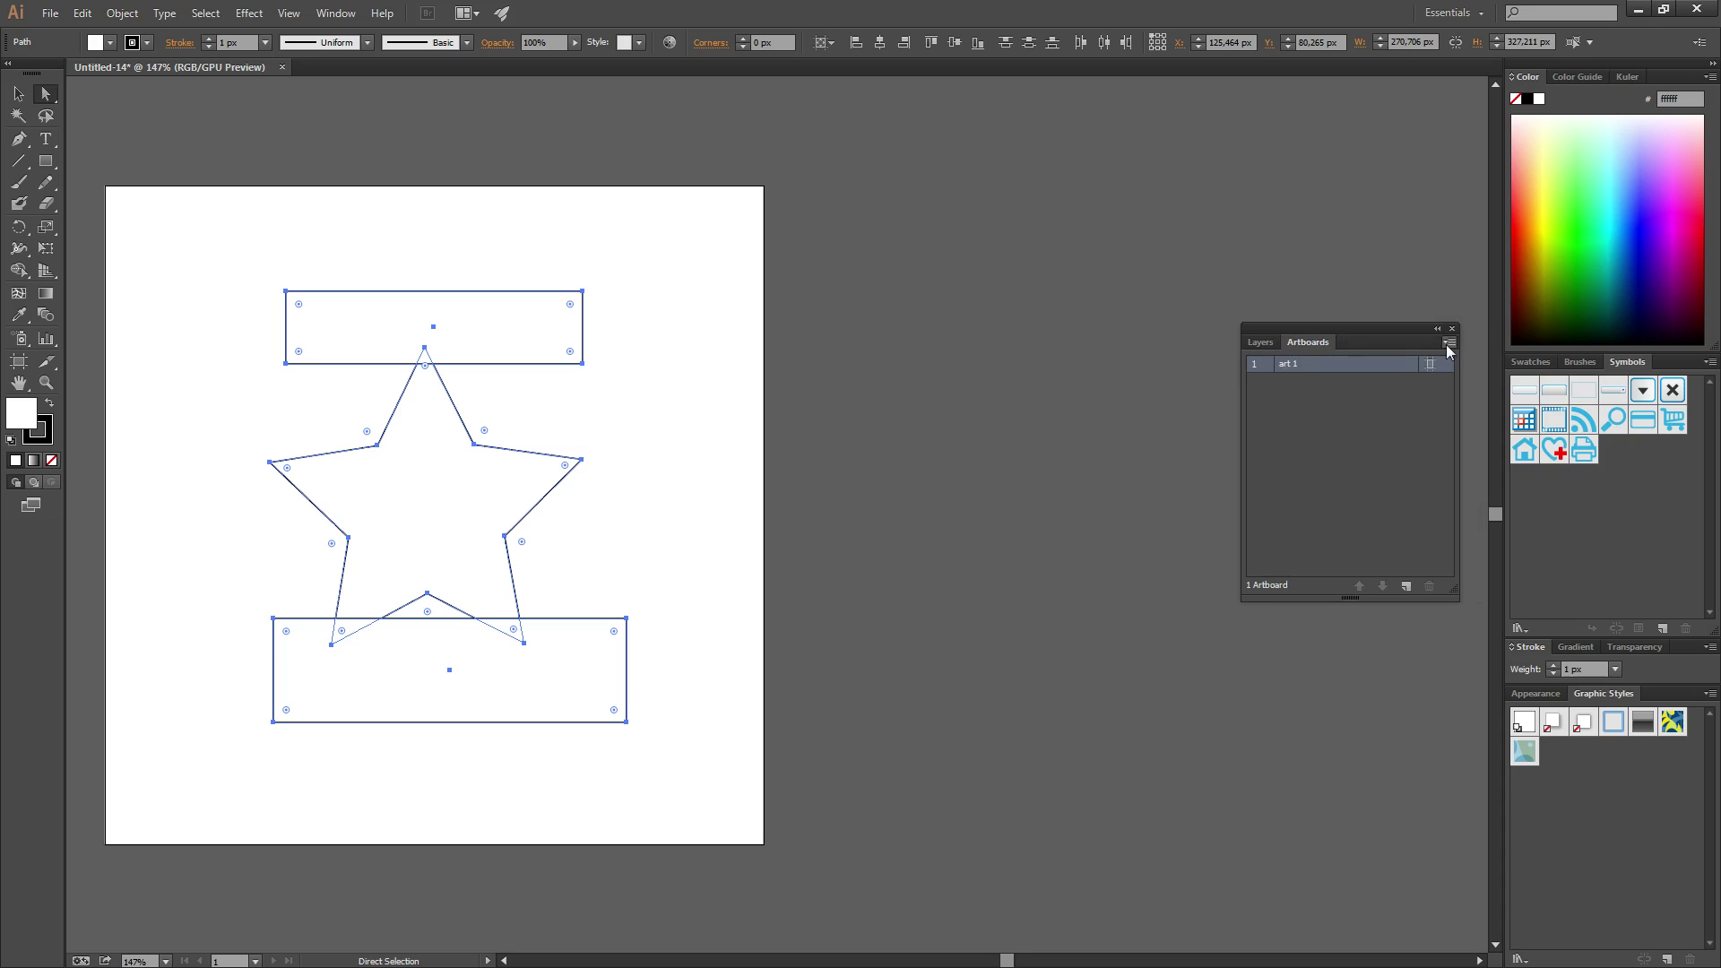
drag(1384, 332, 1274, 280)
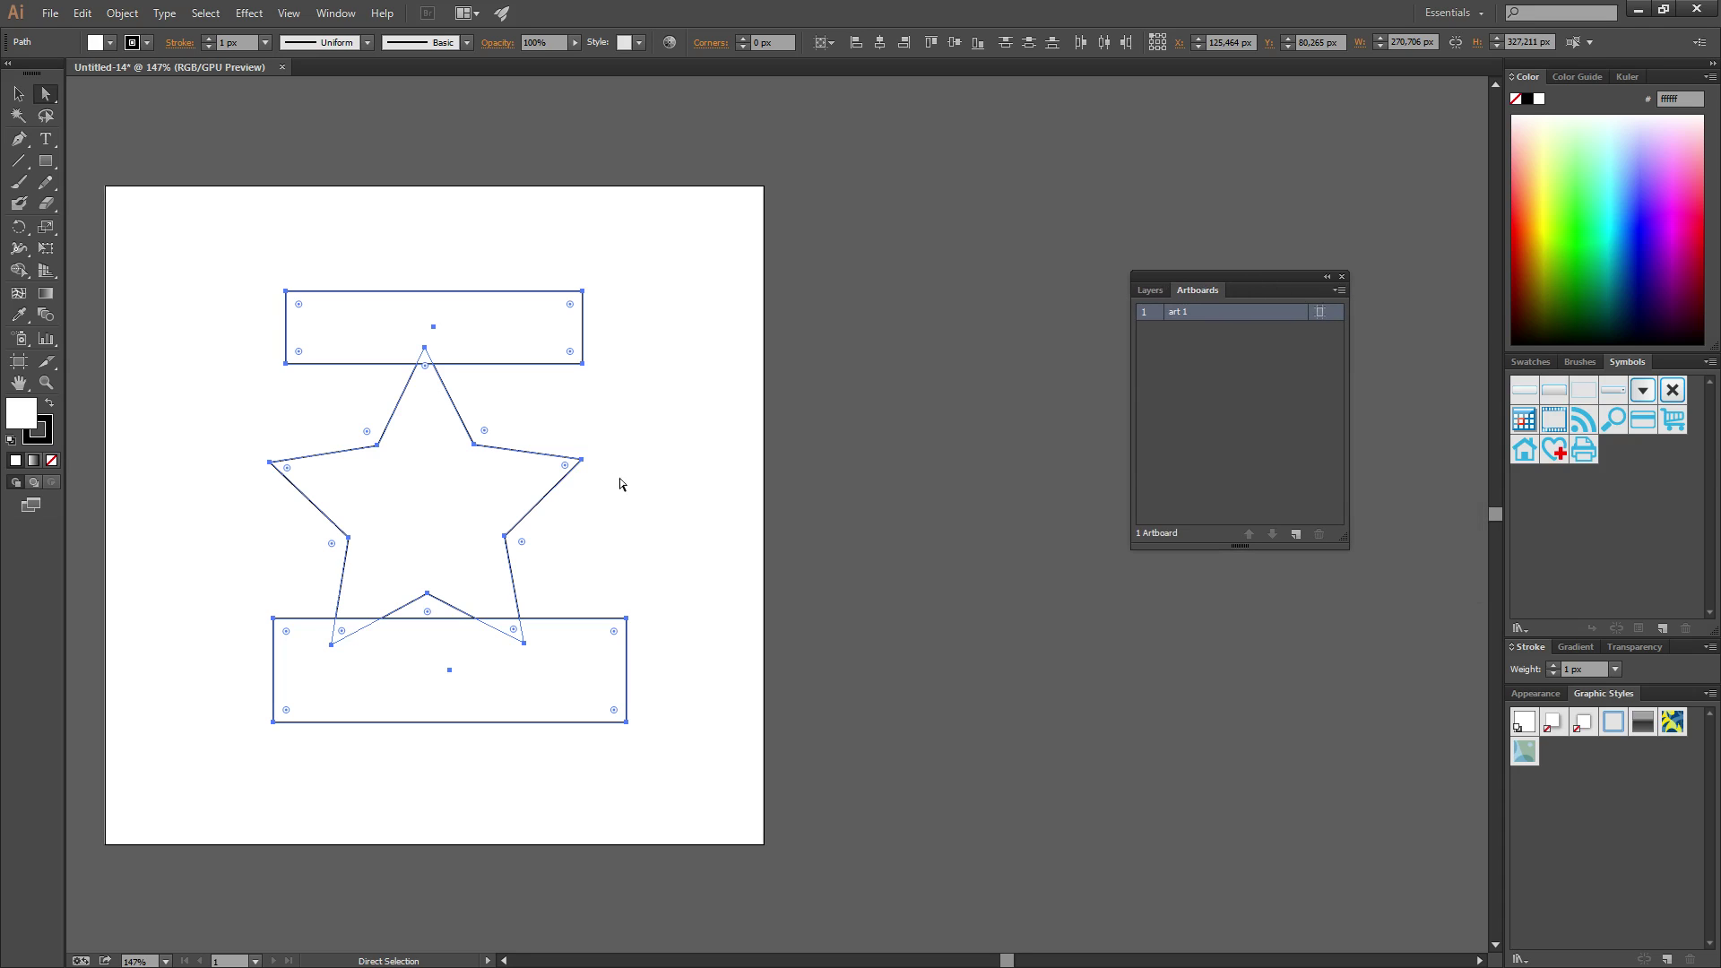
click(670, 438)
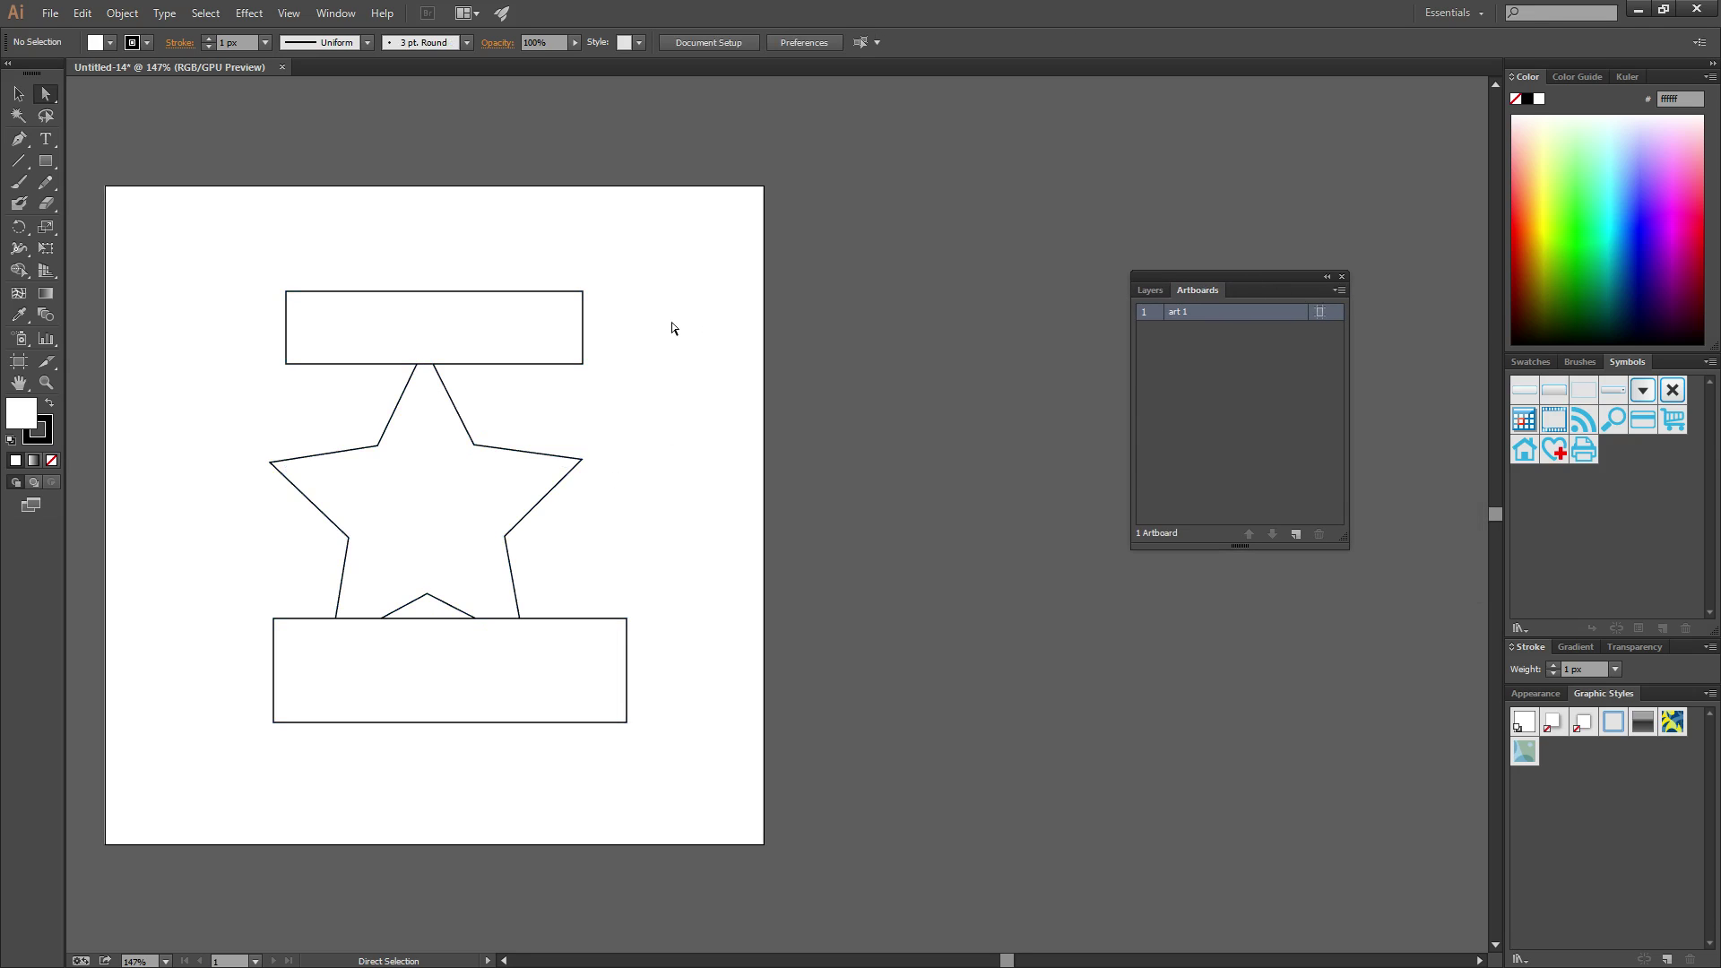
Duplicate artboard art 1 together with its star and rectangles
double_click(1177, 313)
drag(1197, 355, 1296, 534)
key(space)
drag(1324, 695, 601, 705)
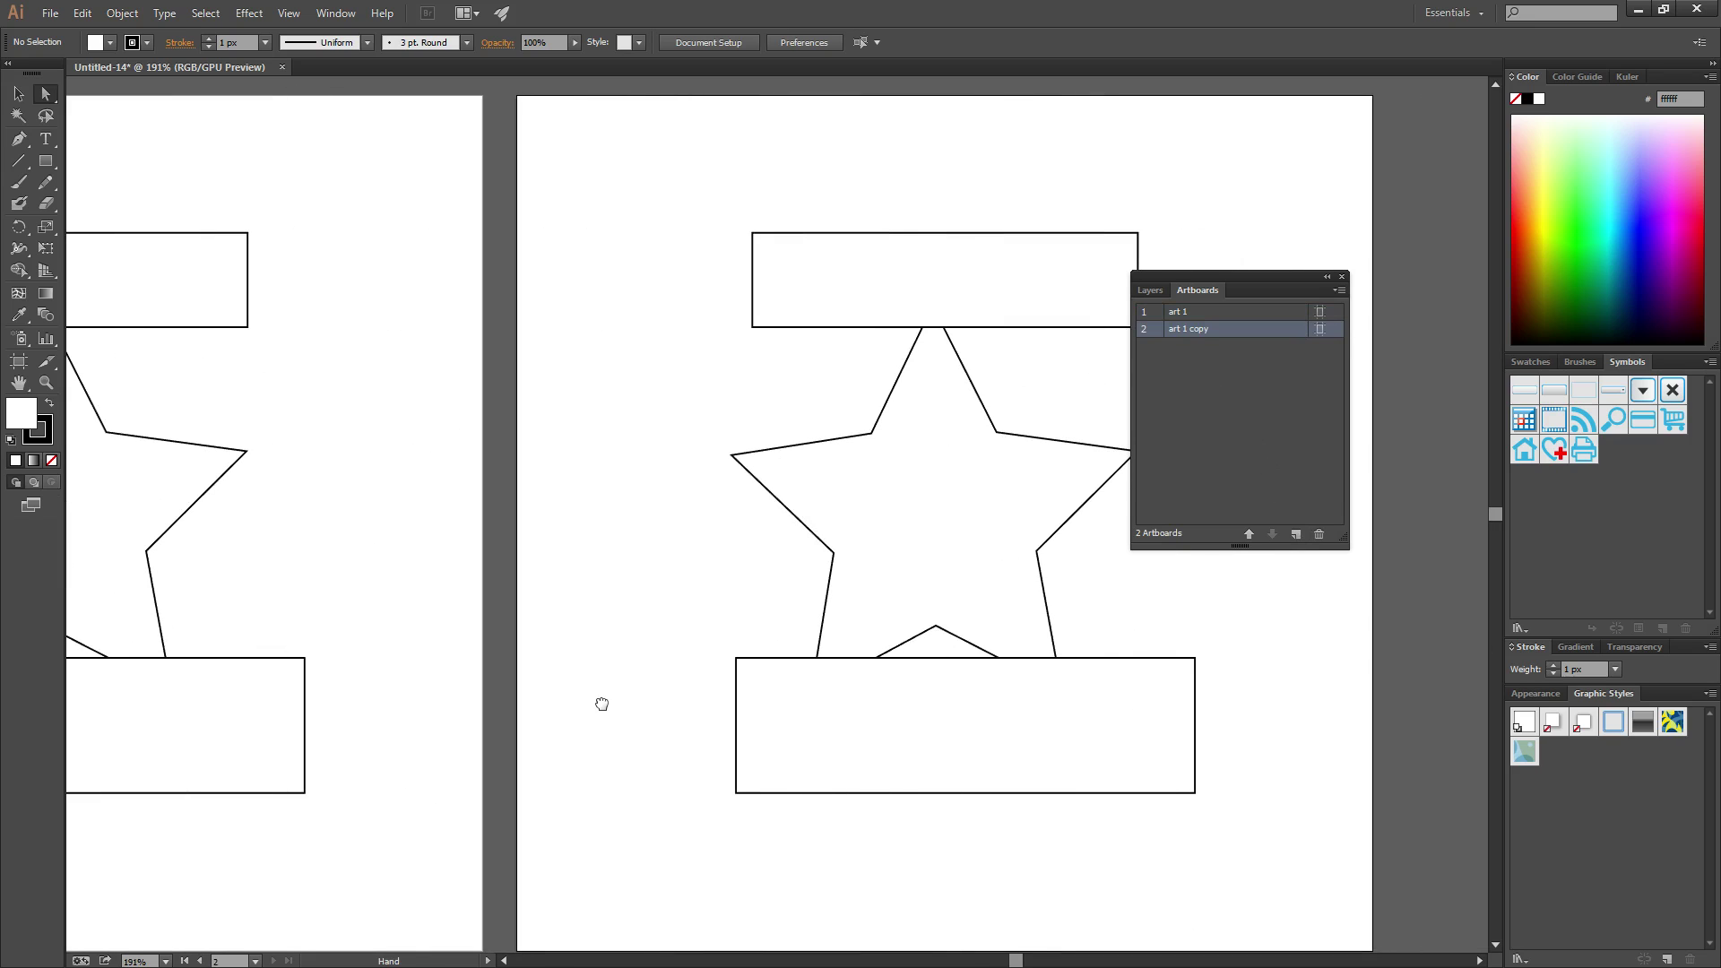
Delete the duplicate artboard and the copied star and rectangles left on the canvas
click(1318, 535)
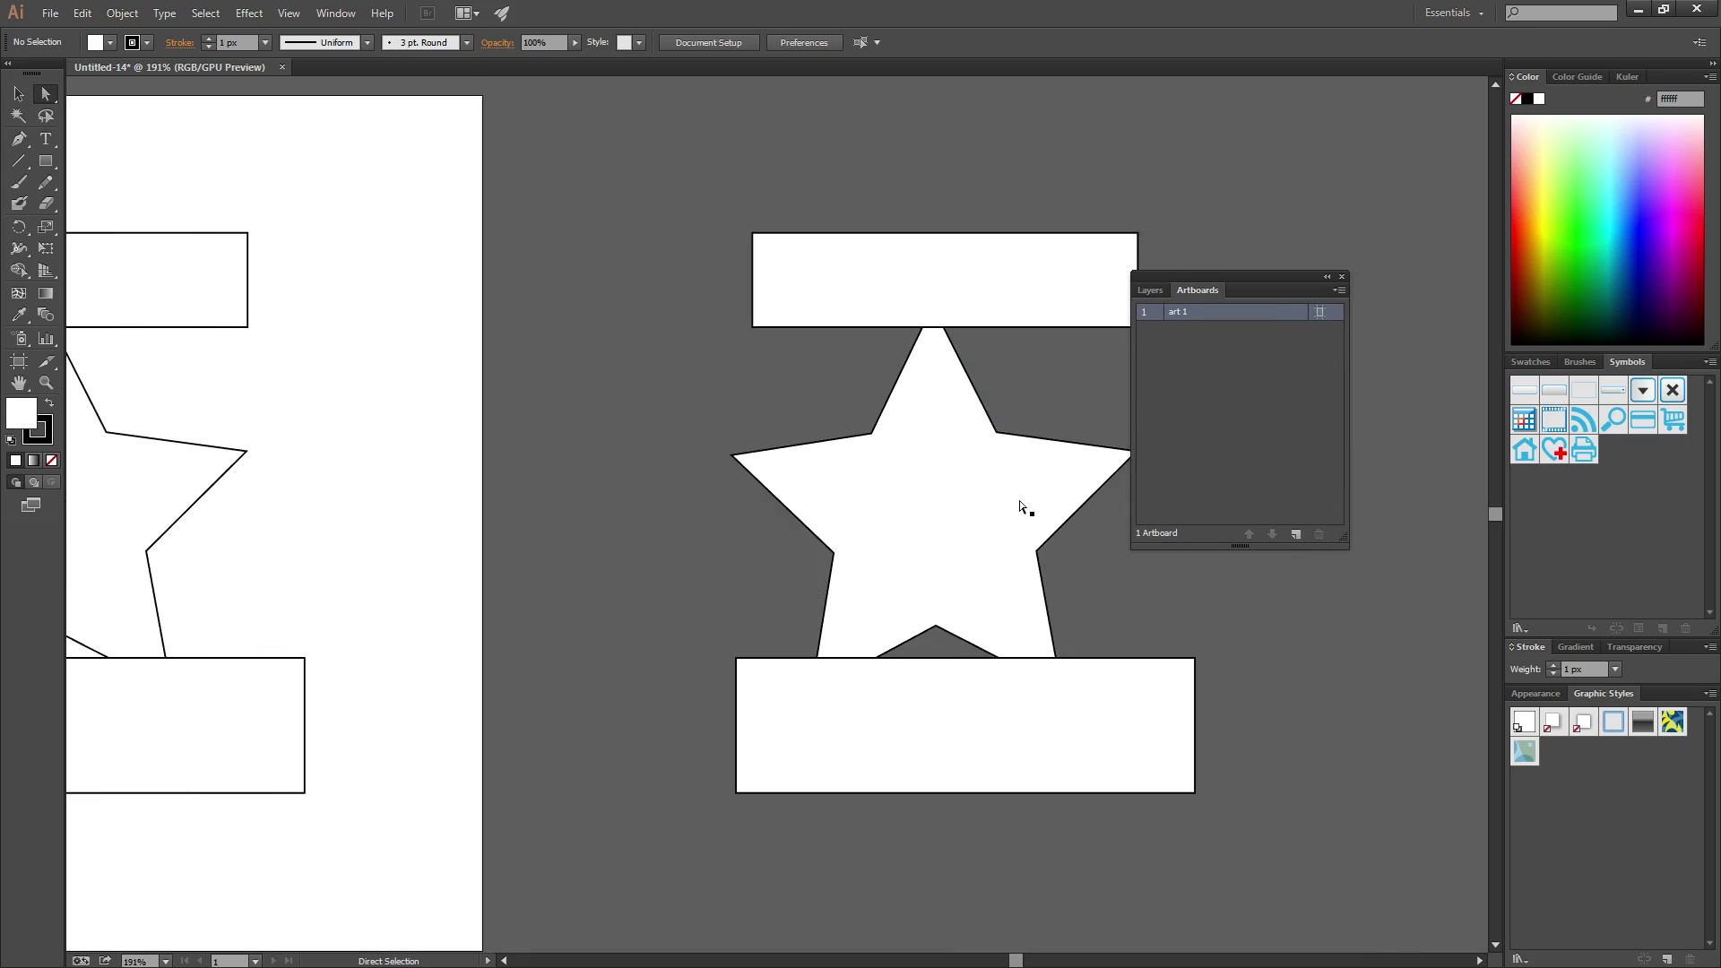
drag(598, 122, 1304, 728)
key(Delete)
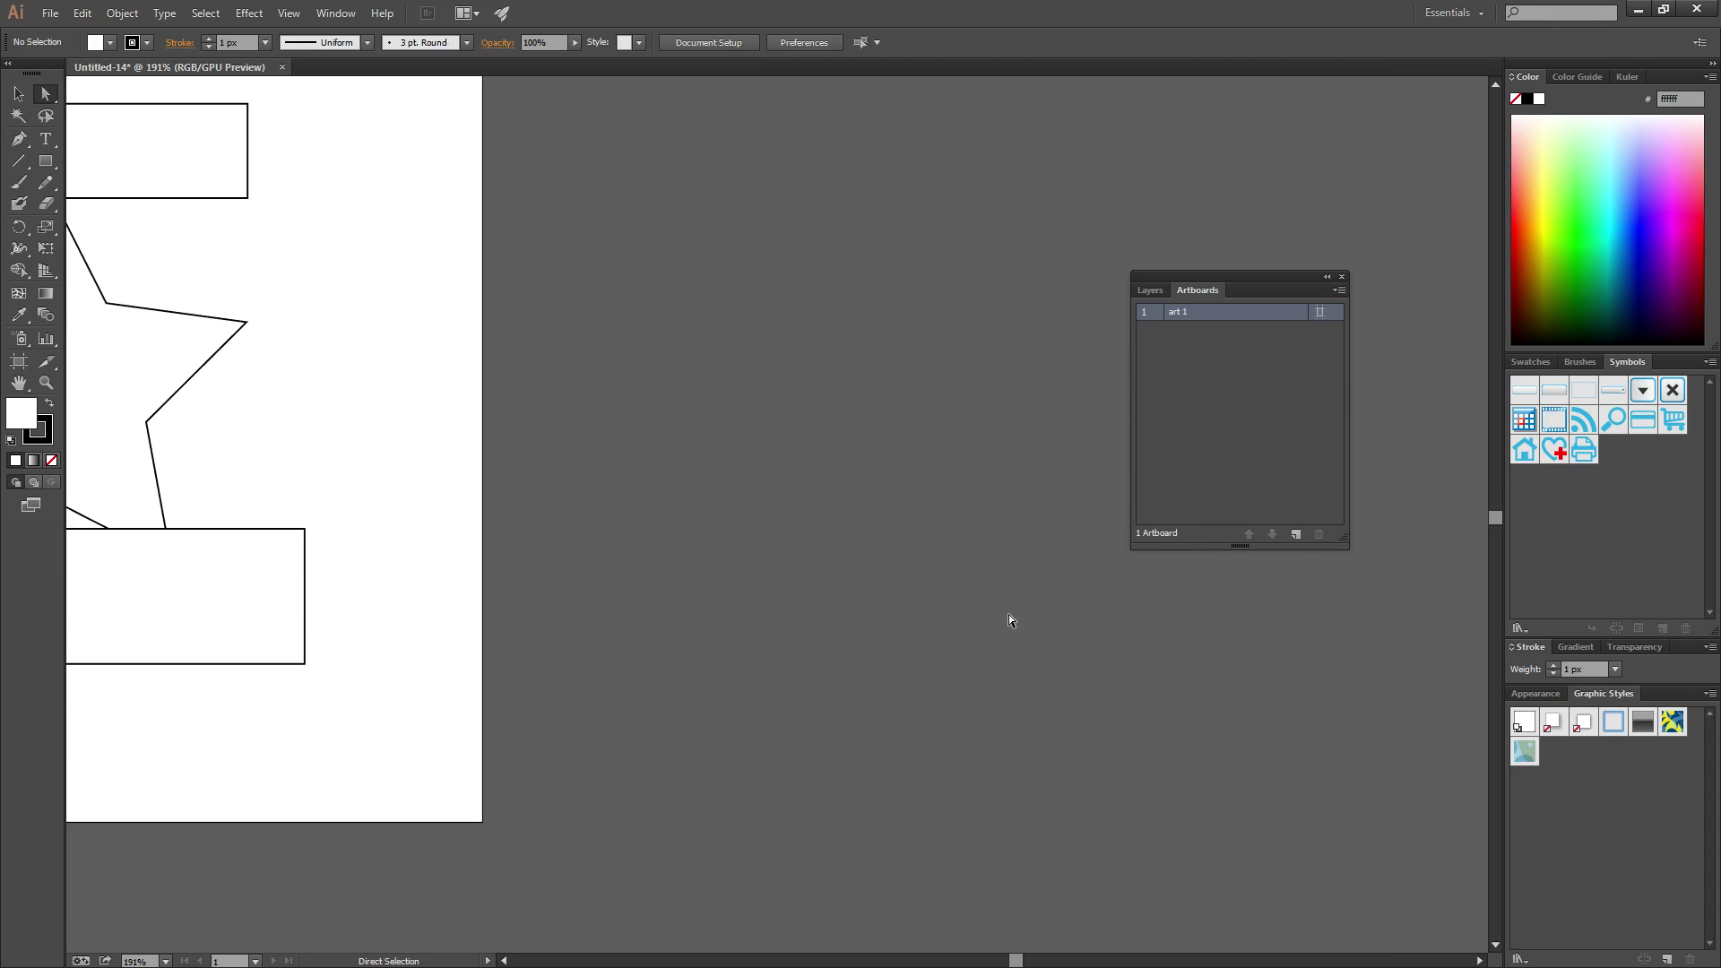
scroll(618, 502, down, 2)
drag(619, 502, 984, 564)
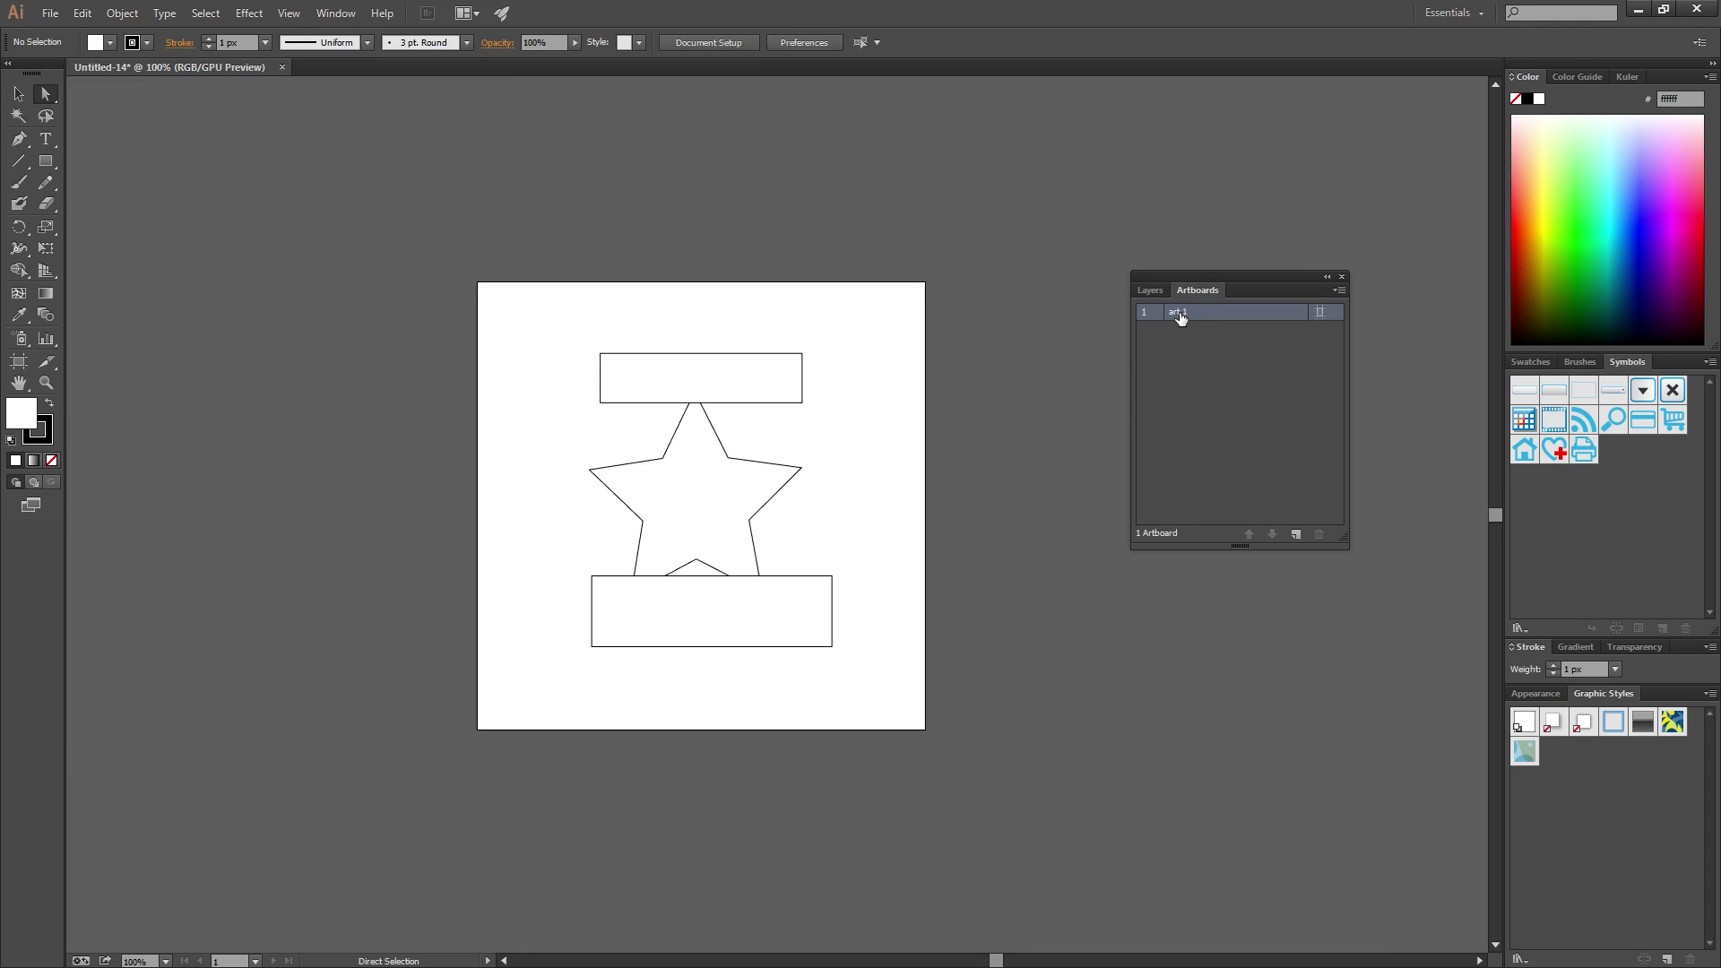
Add an empty artboard beside art 1, remove it again and deselect the shapes
click(1295, 534)
drag(545, 292, 932, 691)
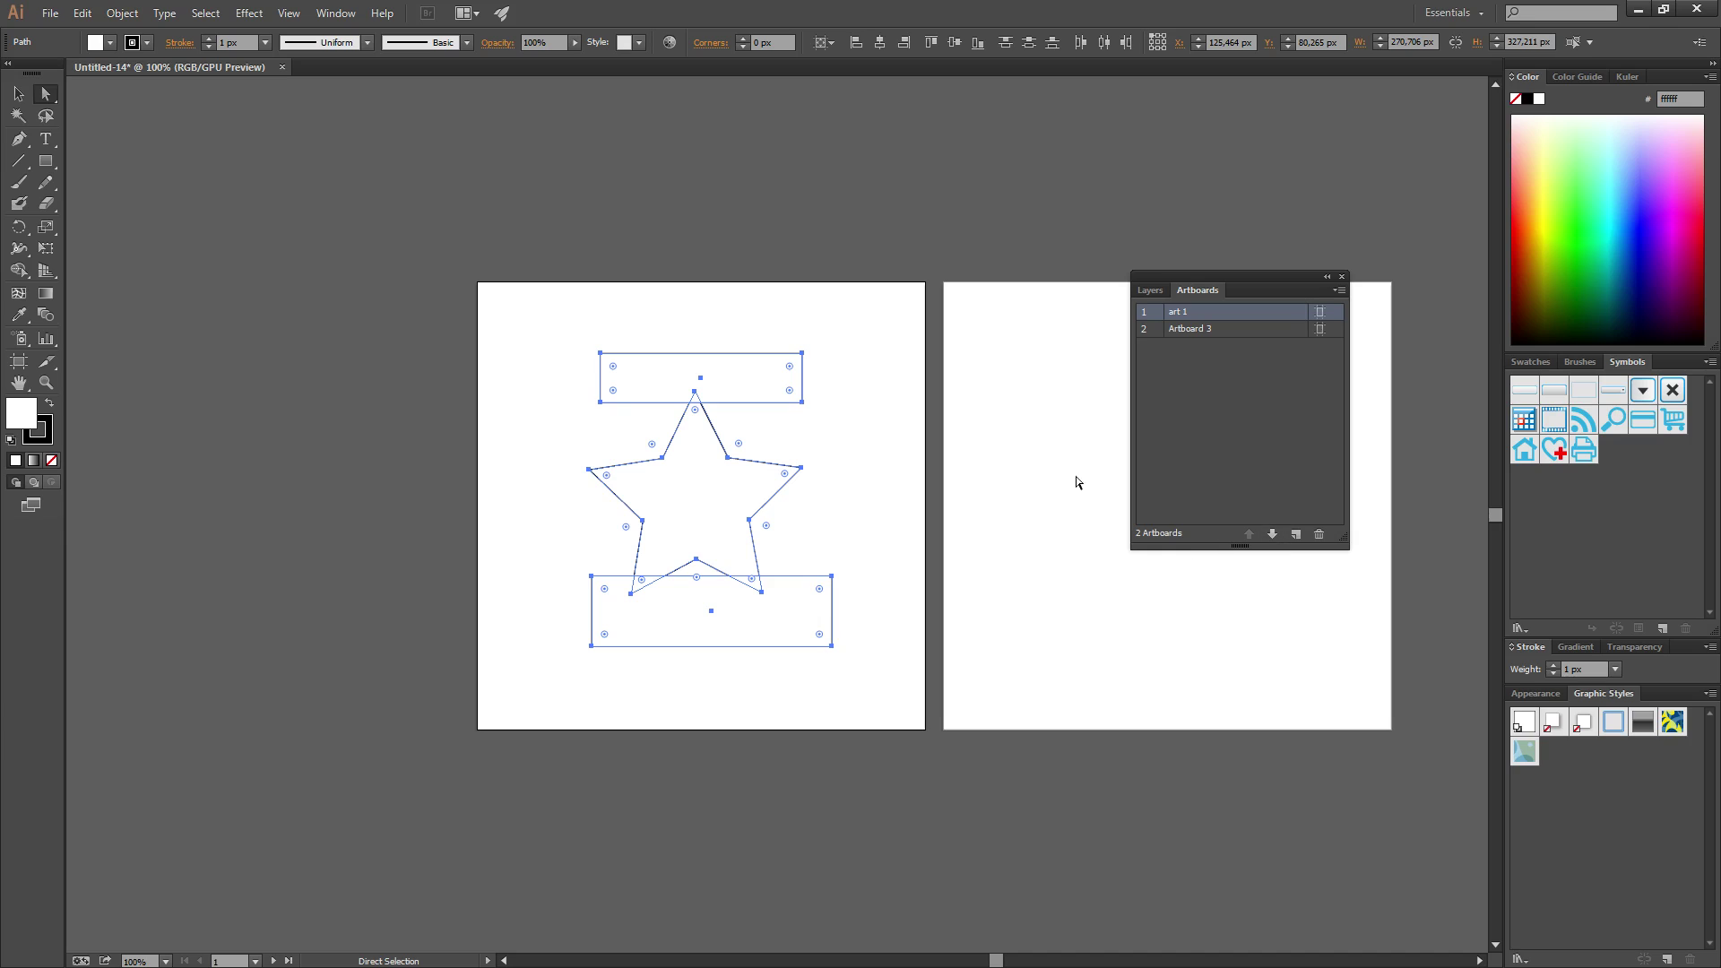
click(1192, 329)
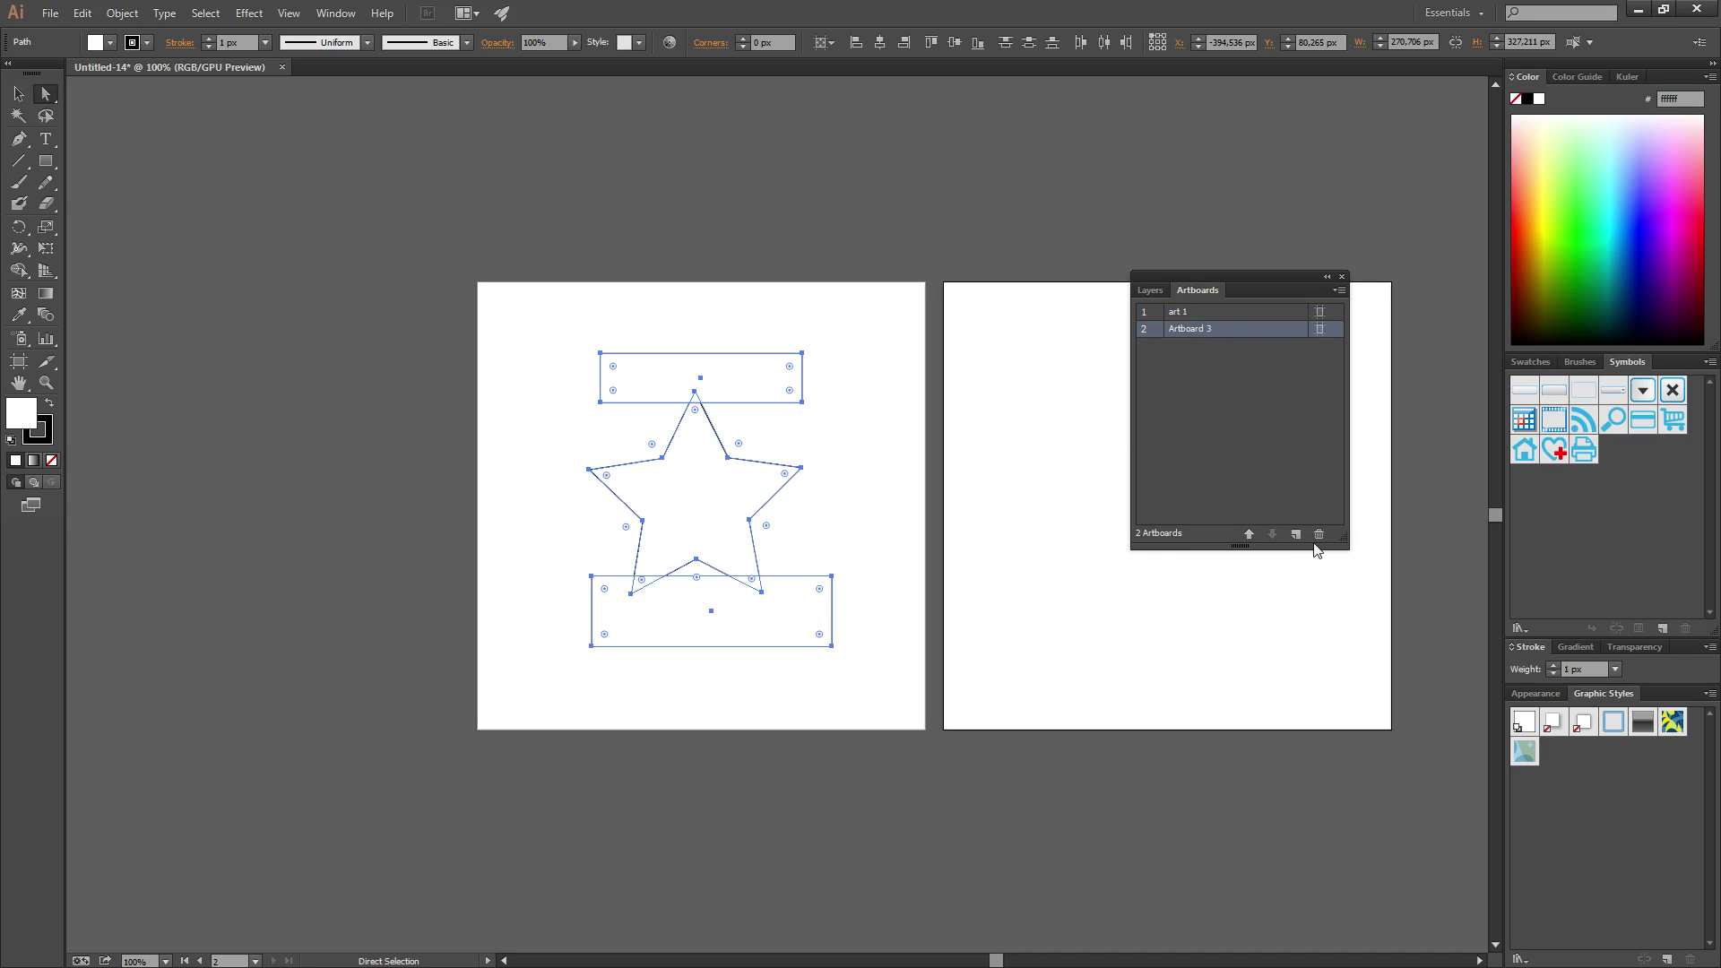
click(1319, 534)
click(1007, 428)
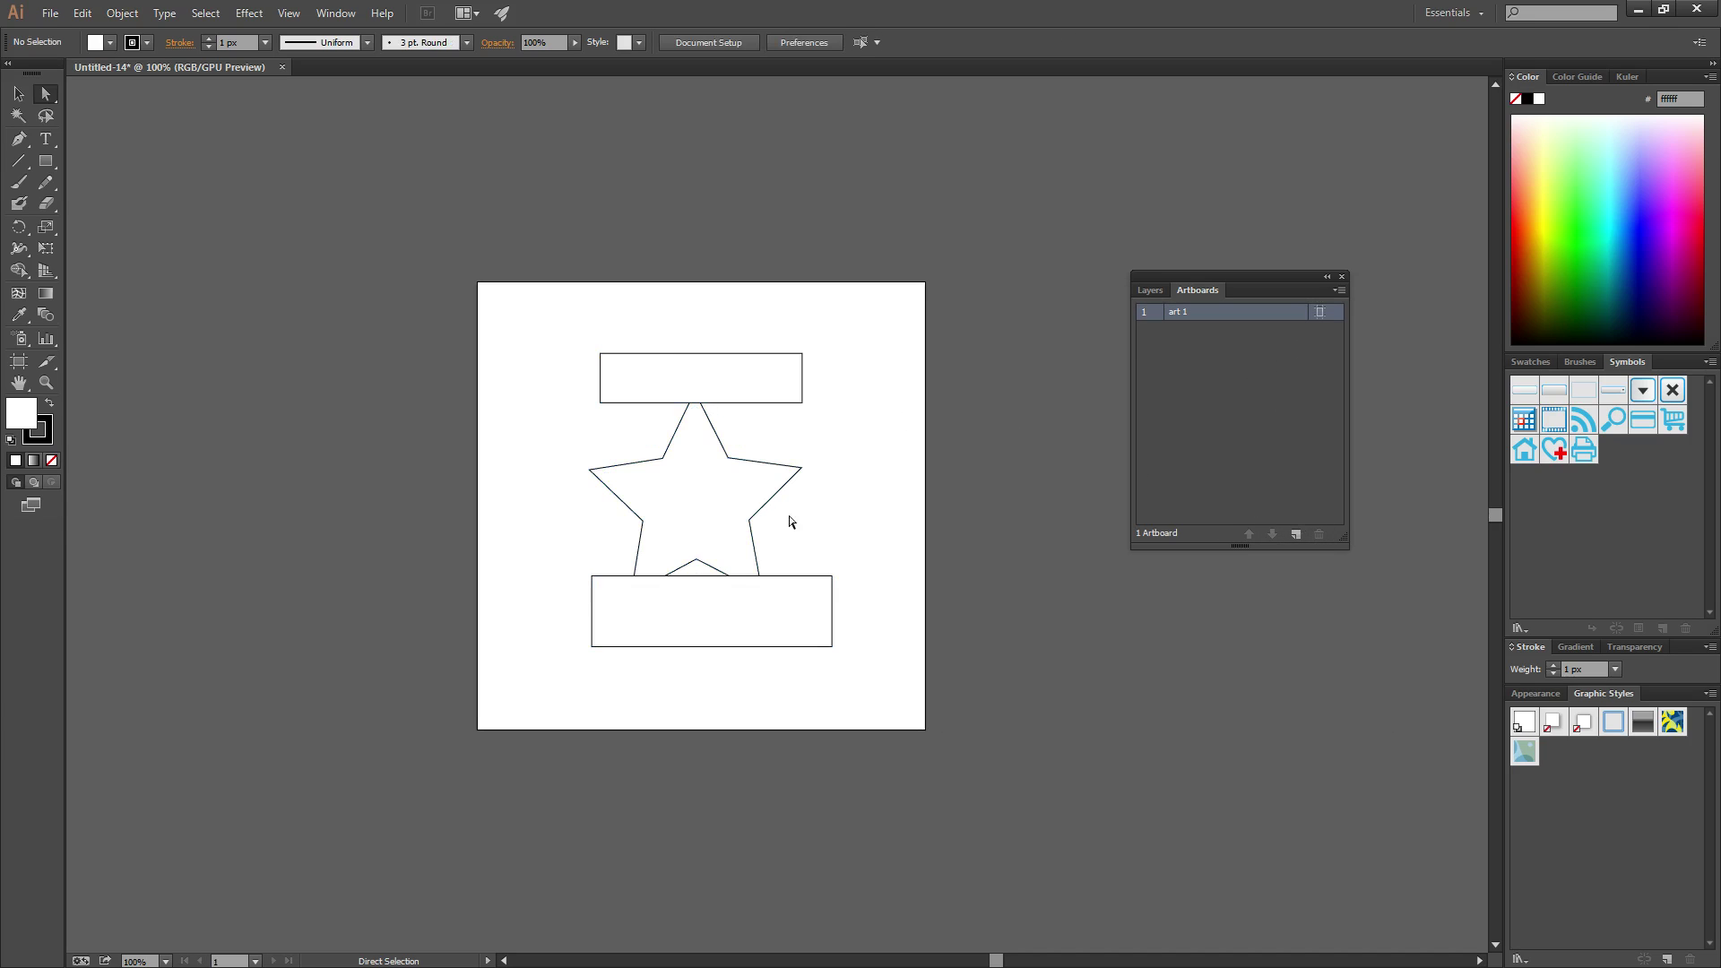
Duplicate artboard art 1 with its artwork using the Duplicate Artboards command
double_click(1181, 314)
mouse_move(1180, 314)
mouse_down()
mouse_move(1279, 487)
mouse_move(1194, 315)
mouse_up()
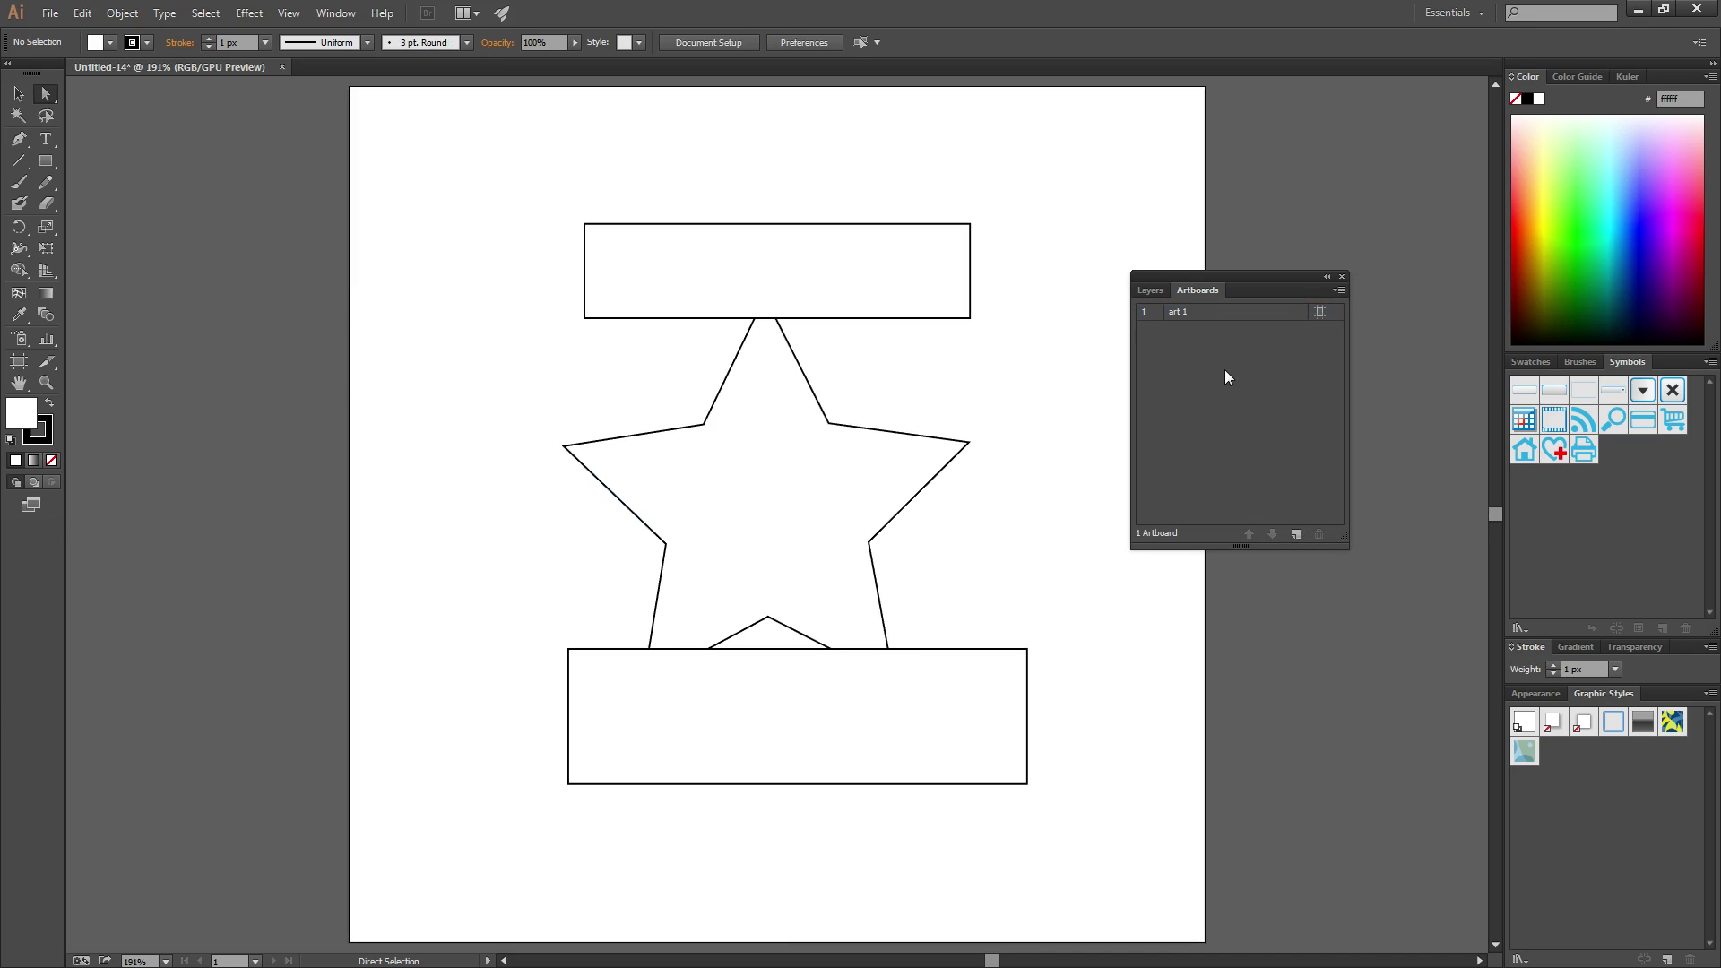
click(1200, 316)
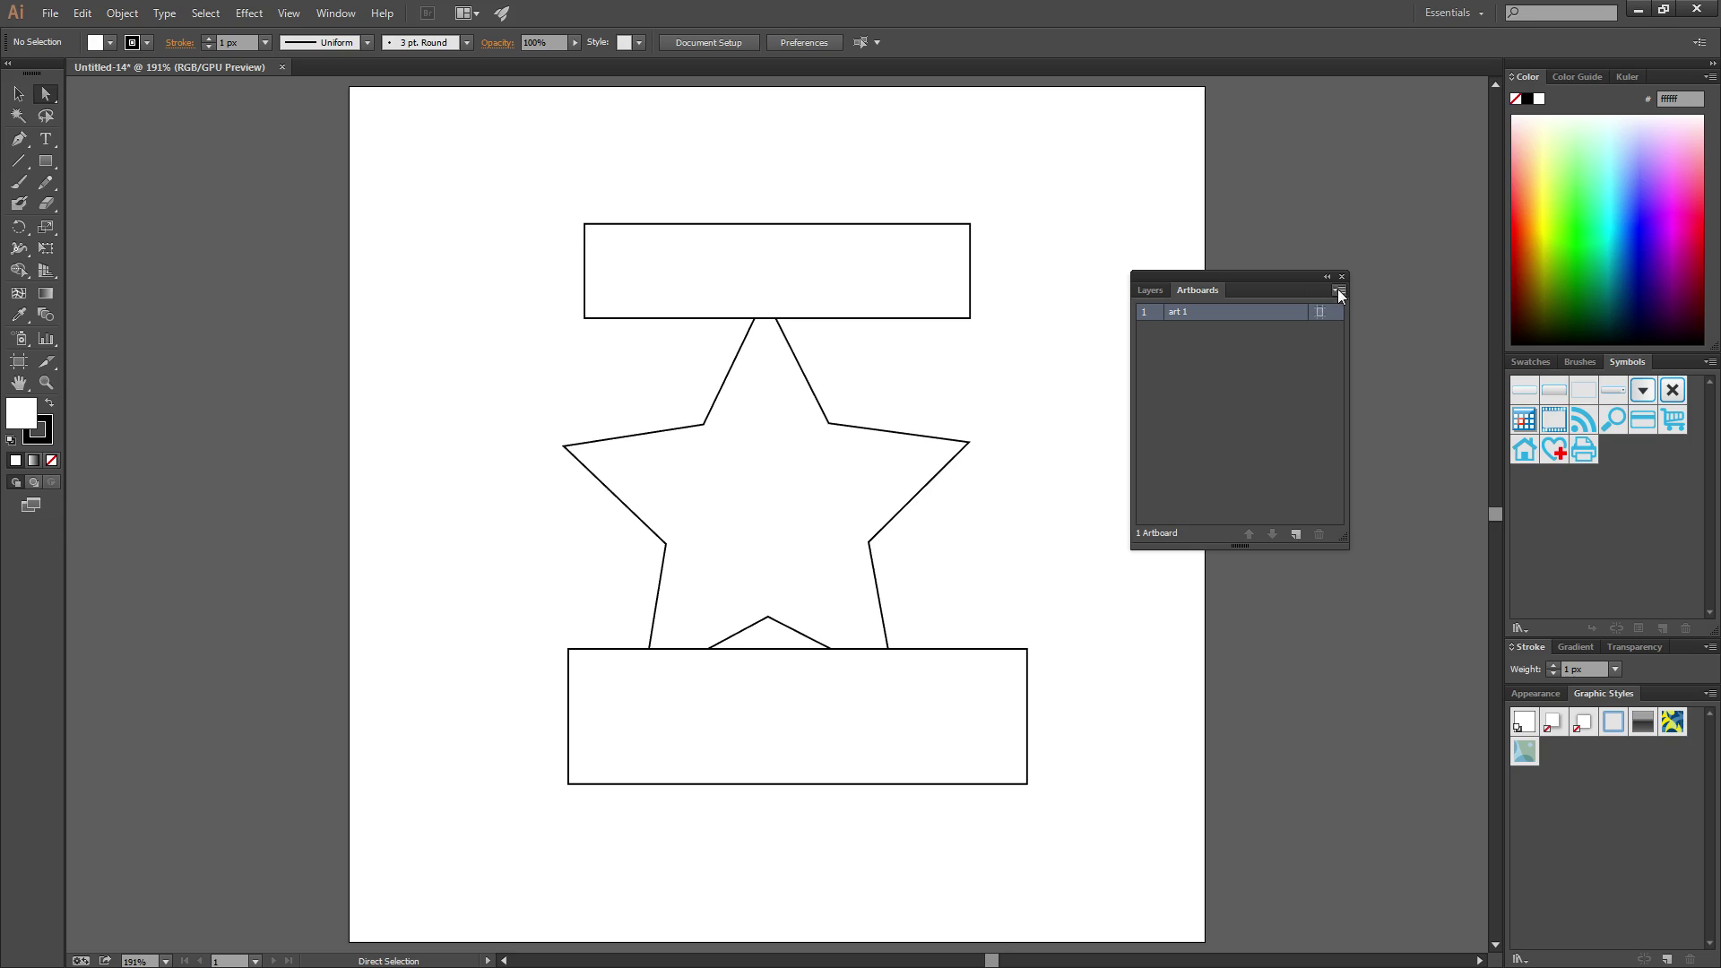
click(1338, 290)
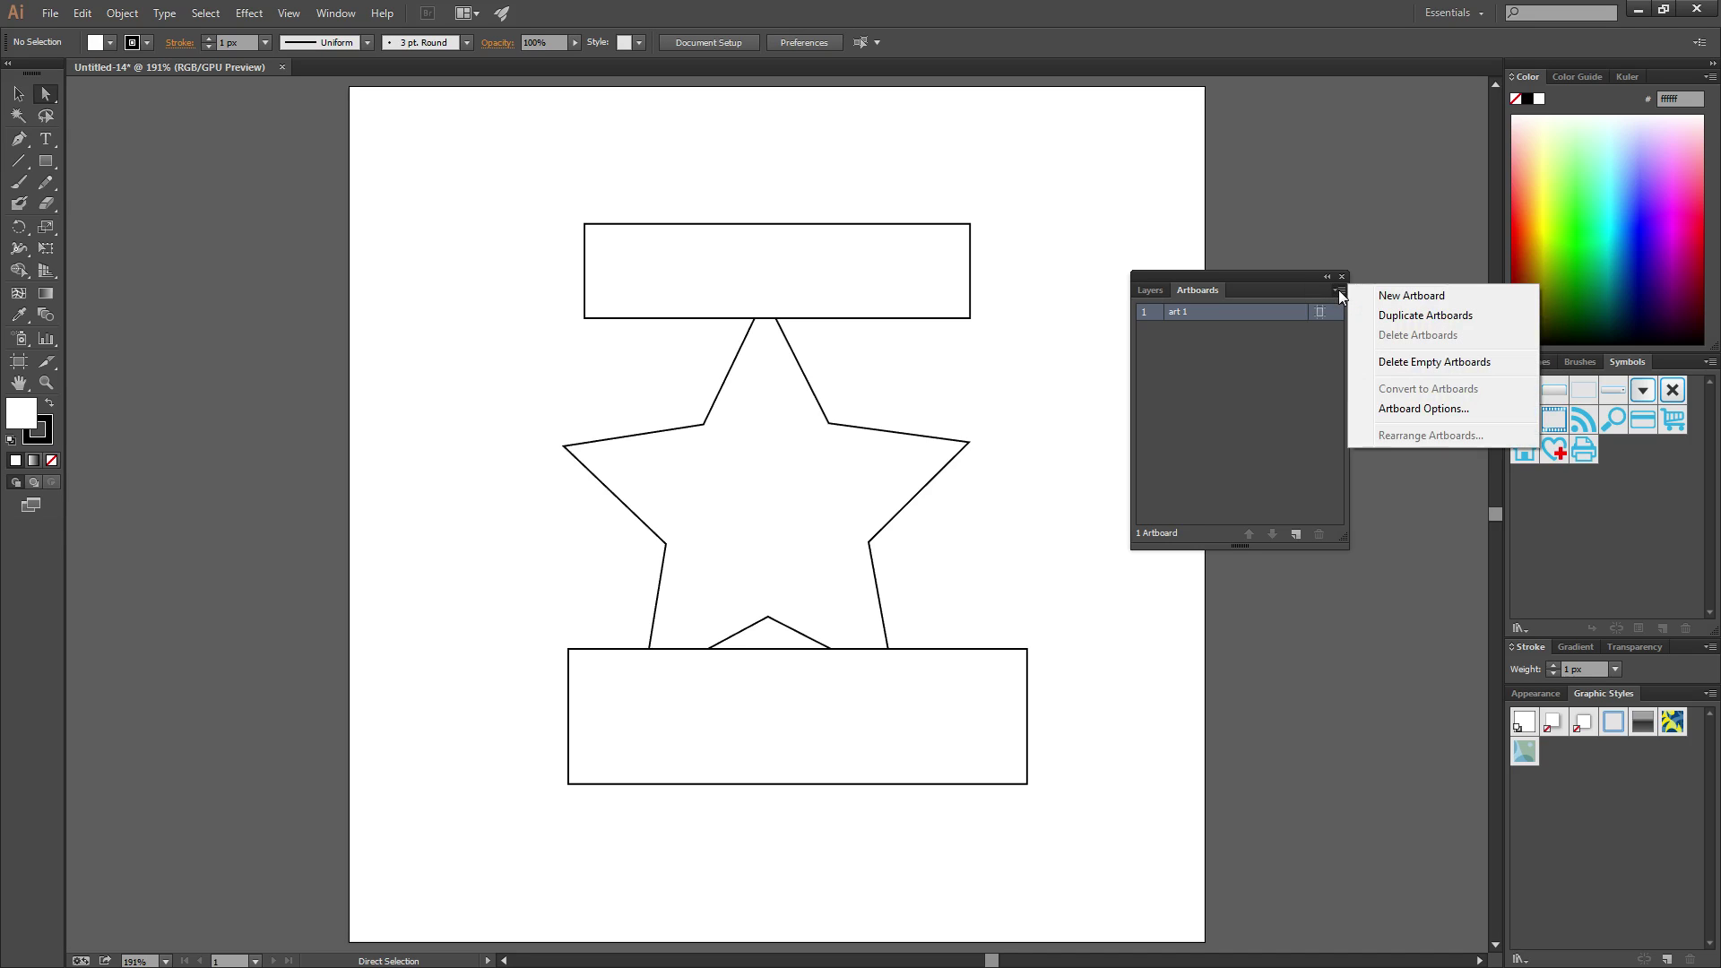
click(1403, 318)
drag(1325, 776, 366, 740)
drag(652, 418, 912, 393)
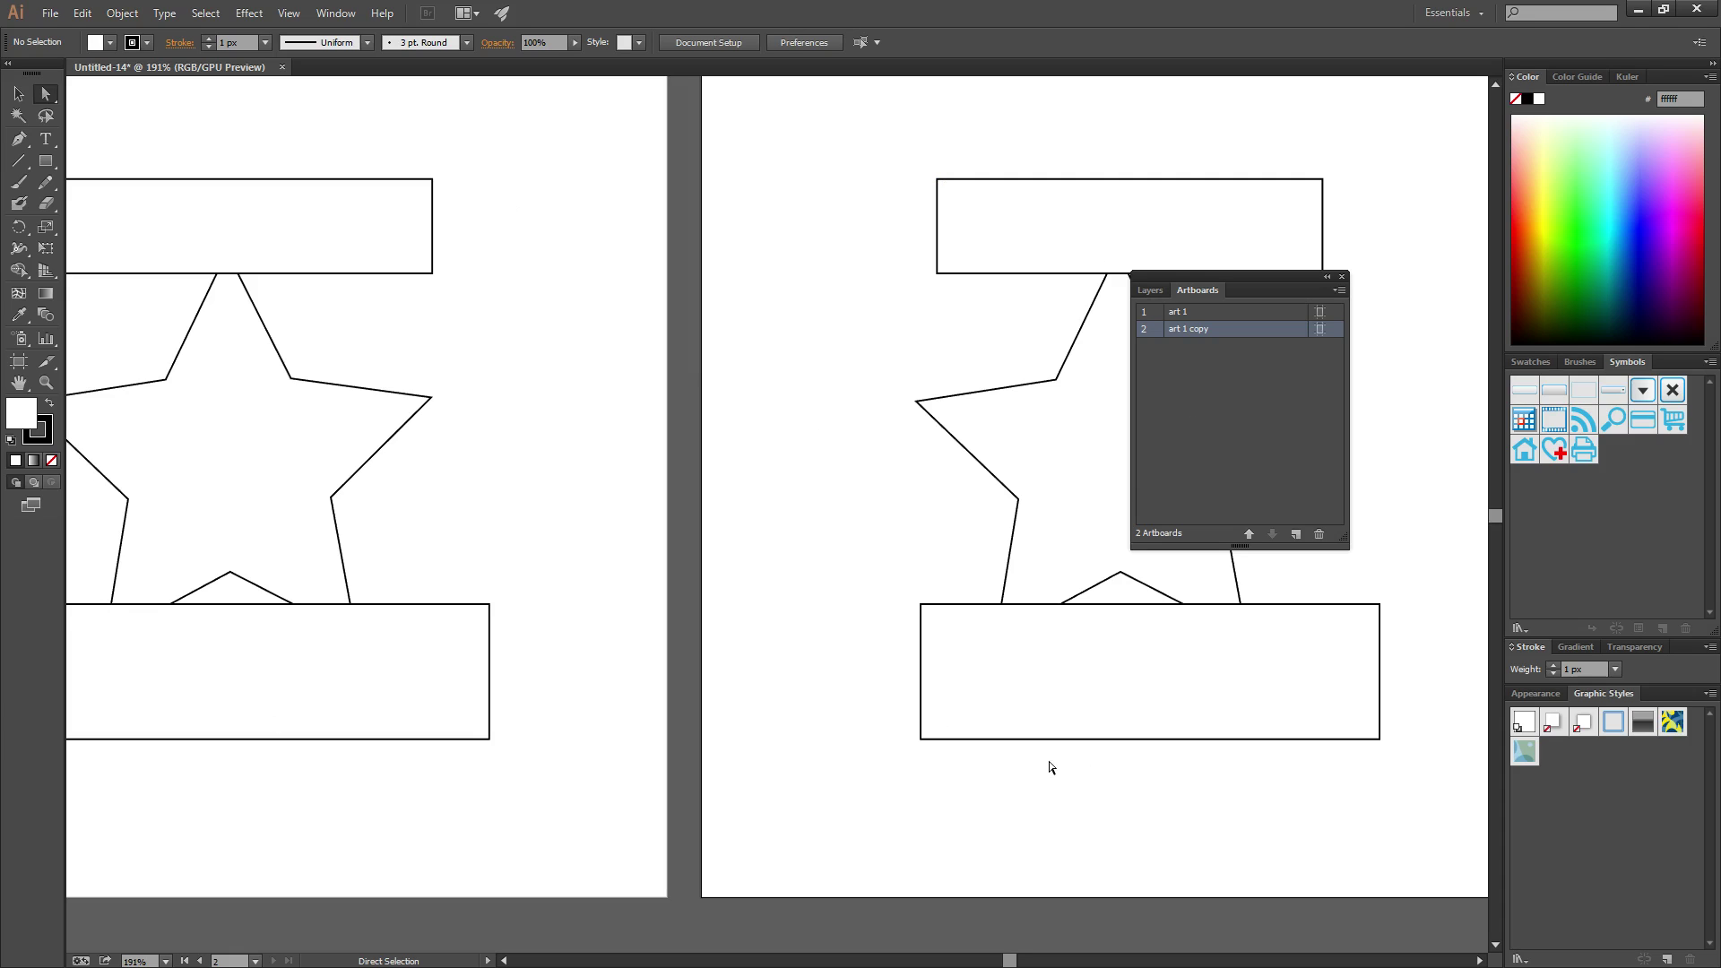
Rearrange the two artboards into a single vertical column, moving the artwork with them
click(1251, 396)
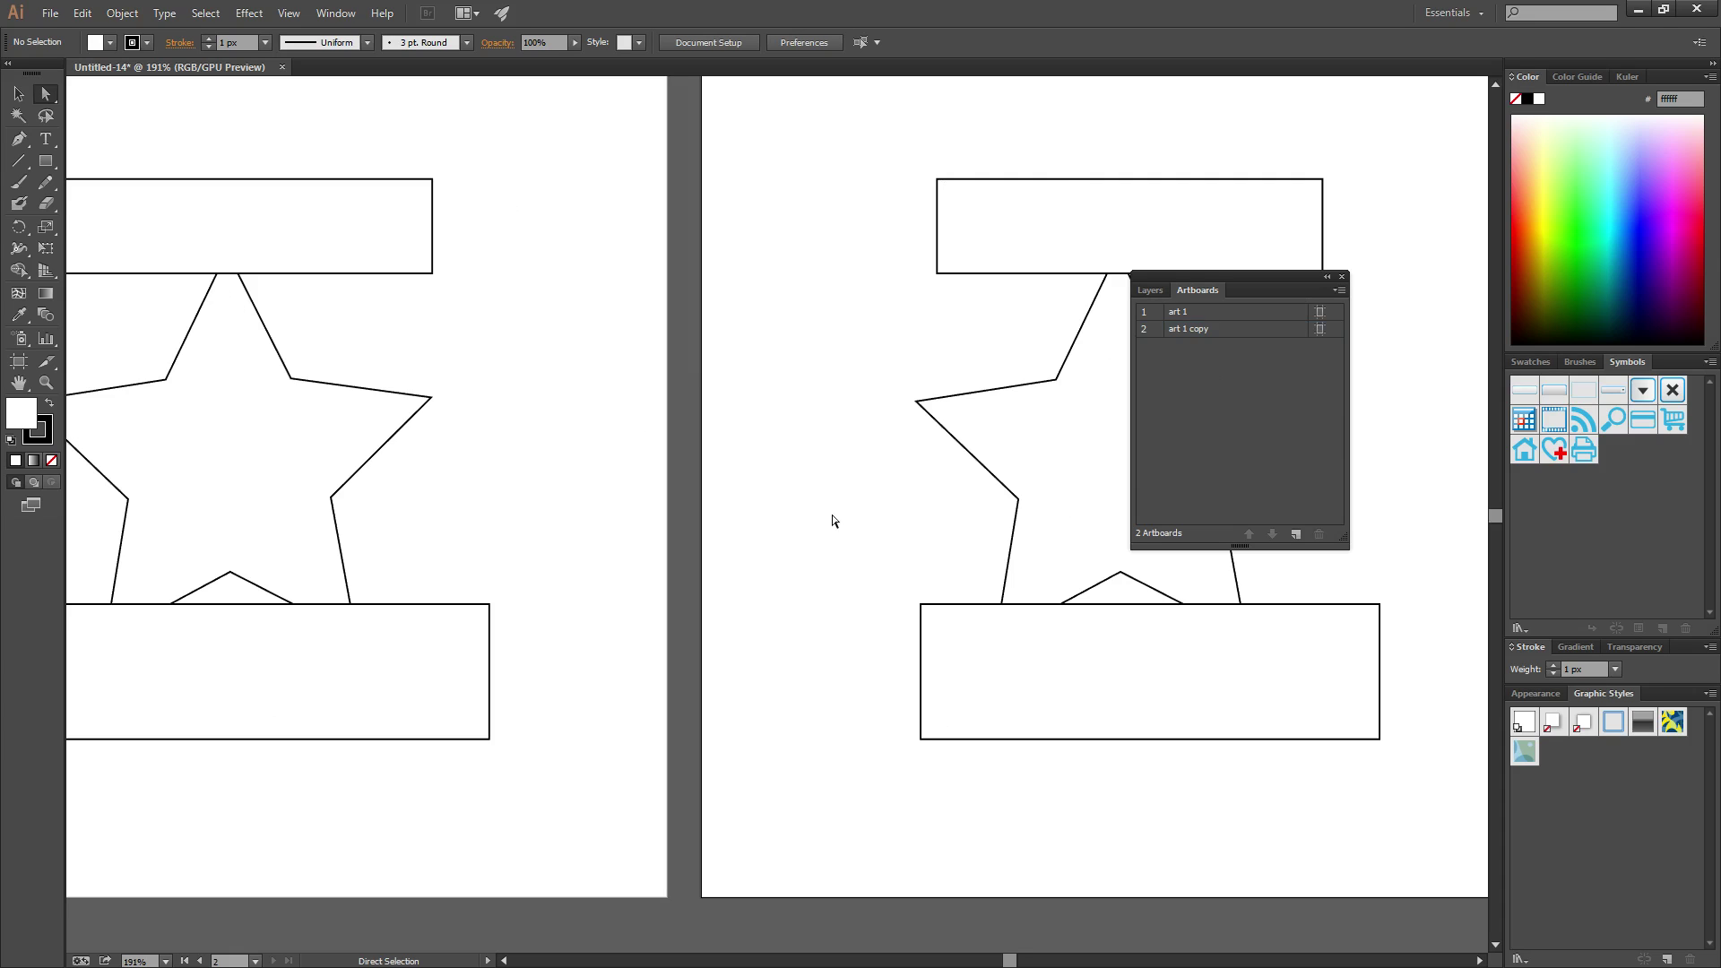
click(1339, 291)
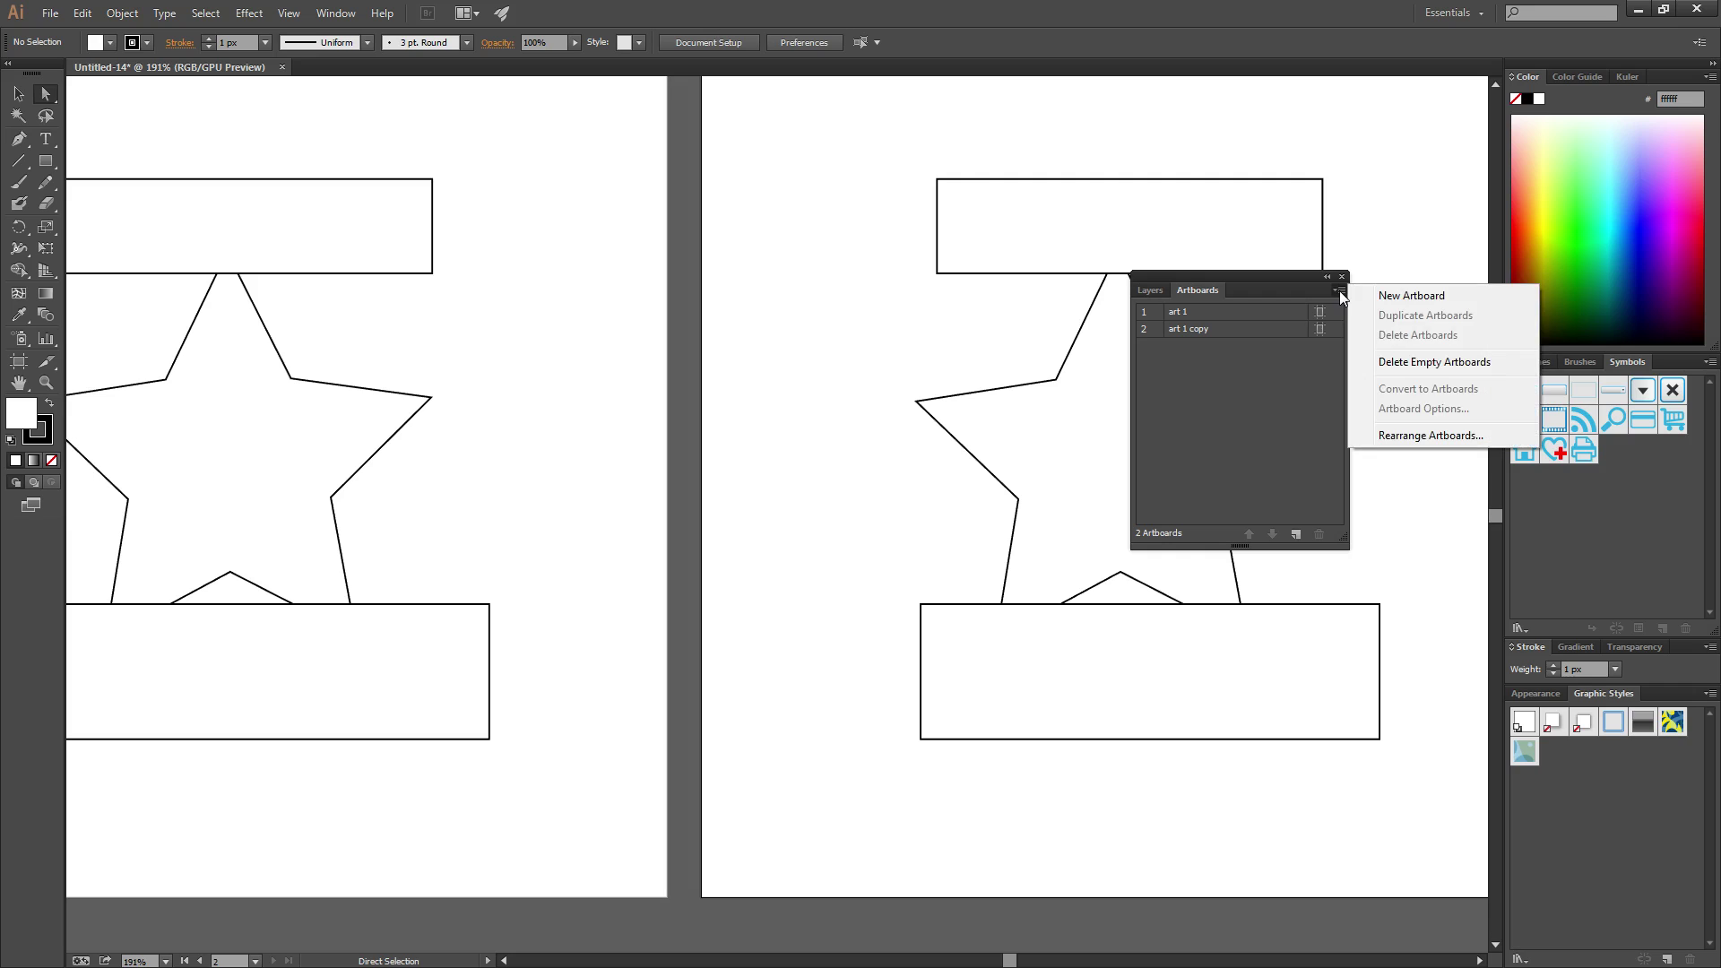
click(1429, 437)
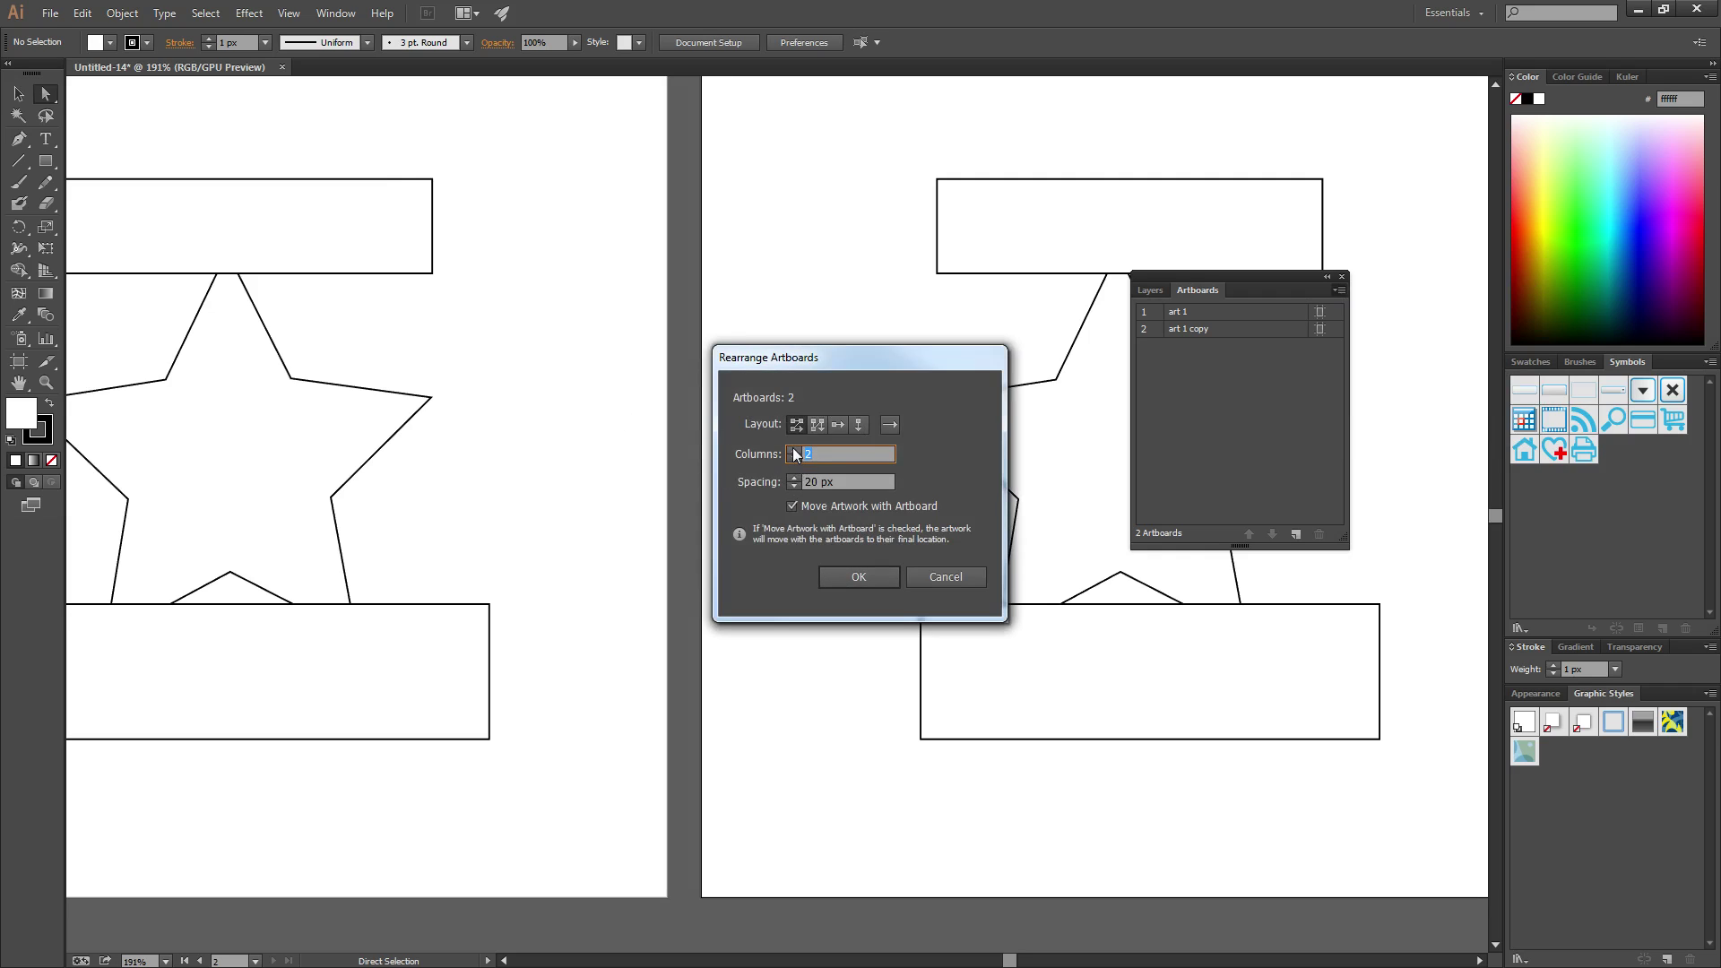
click(859, 576)
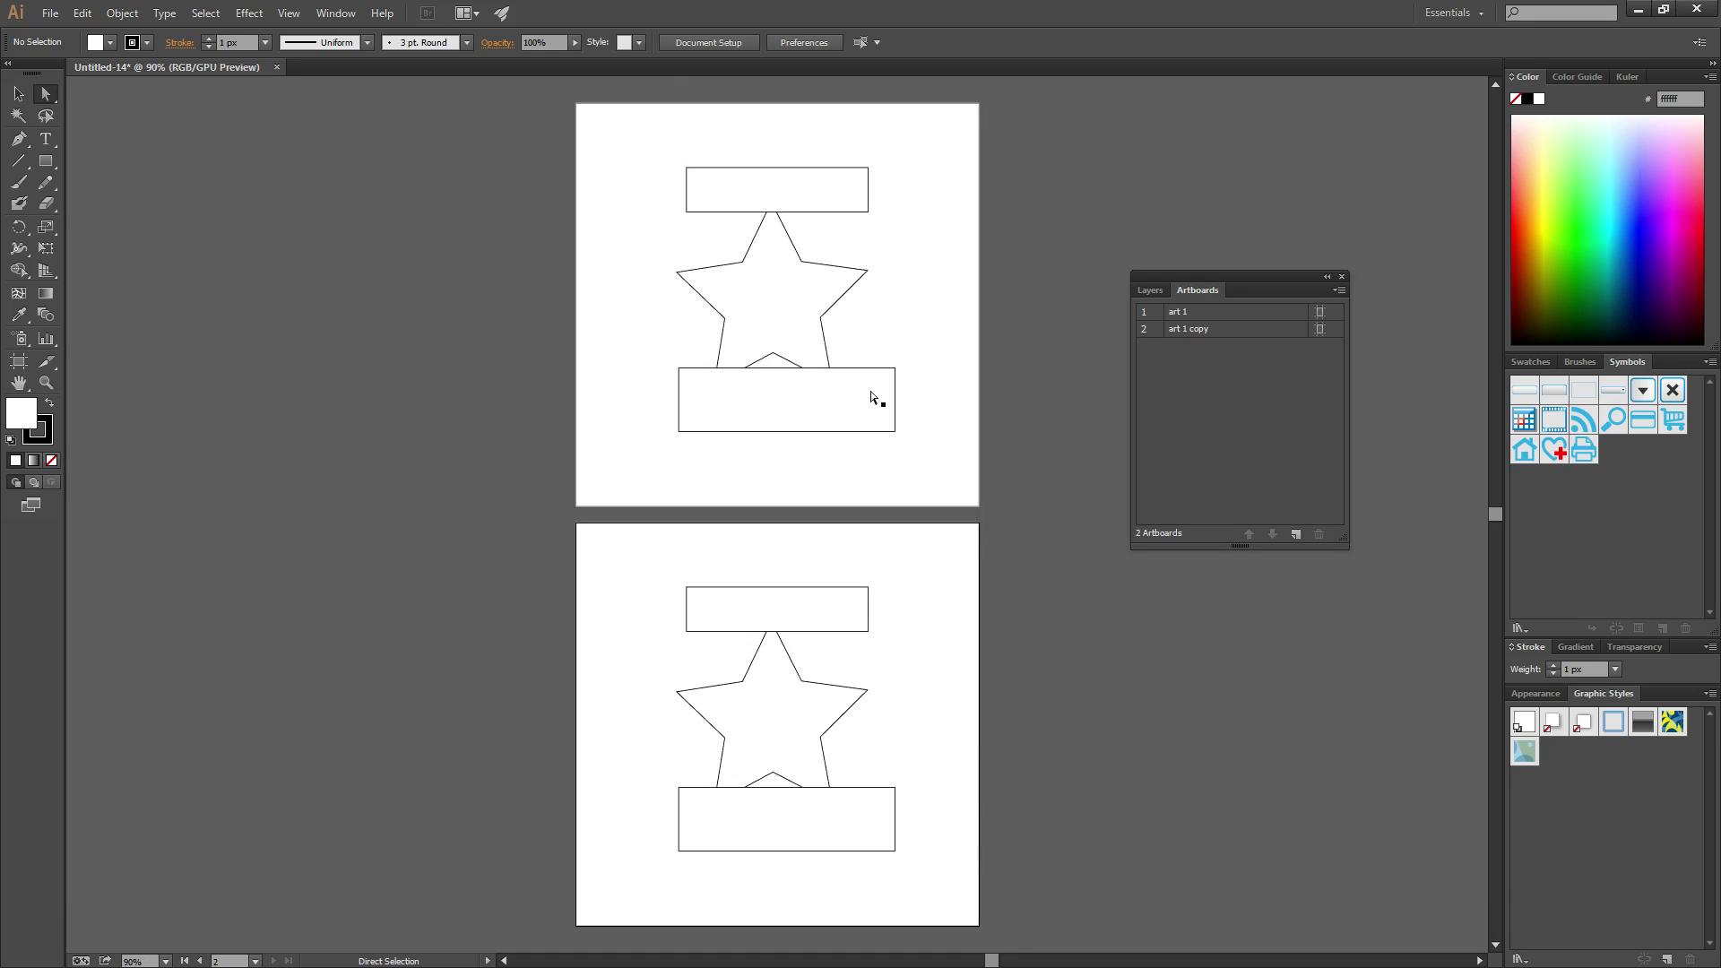
Rearrange the two artboards side by side in one row, keeping the artwork with each artboard
click(1340, 292)
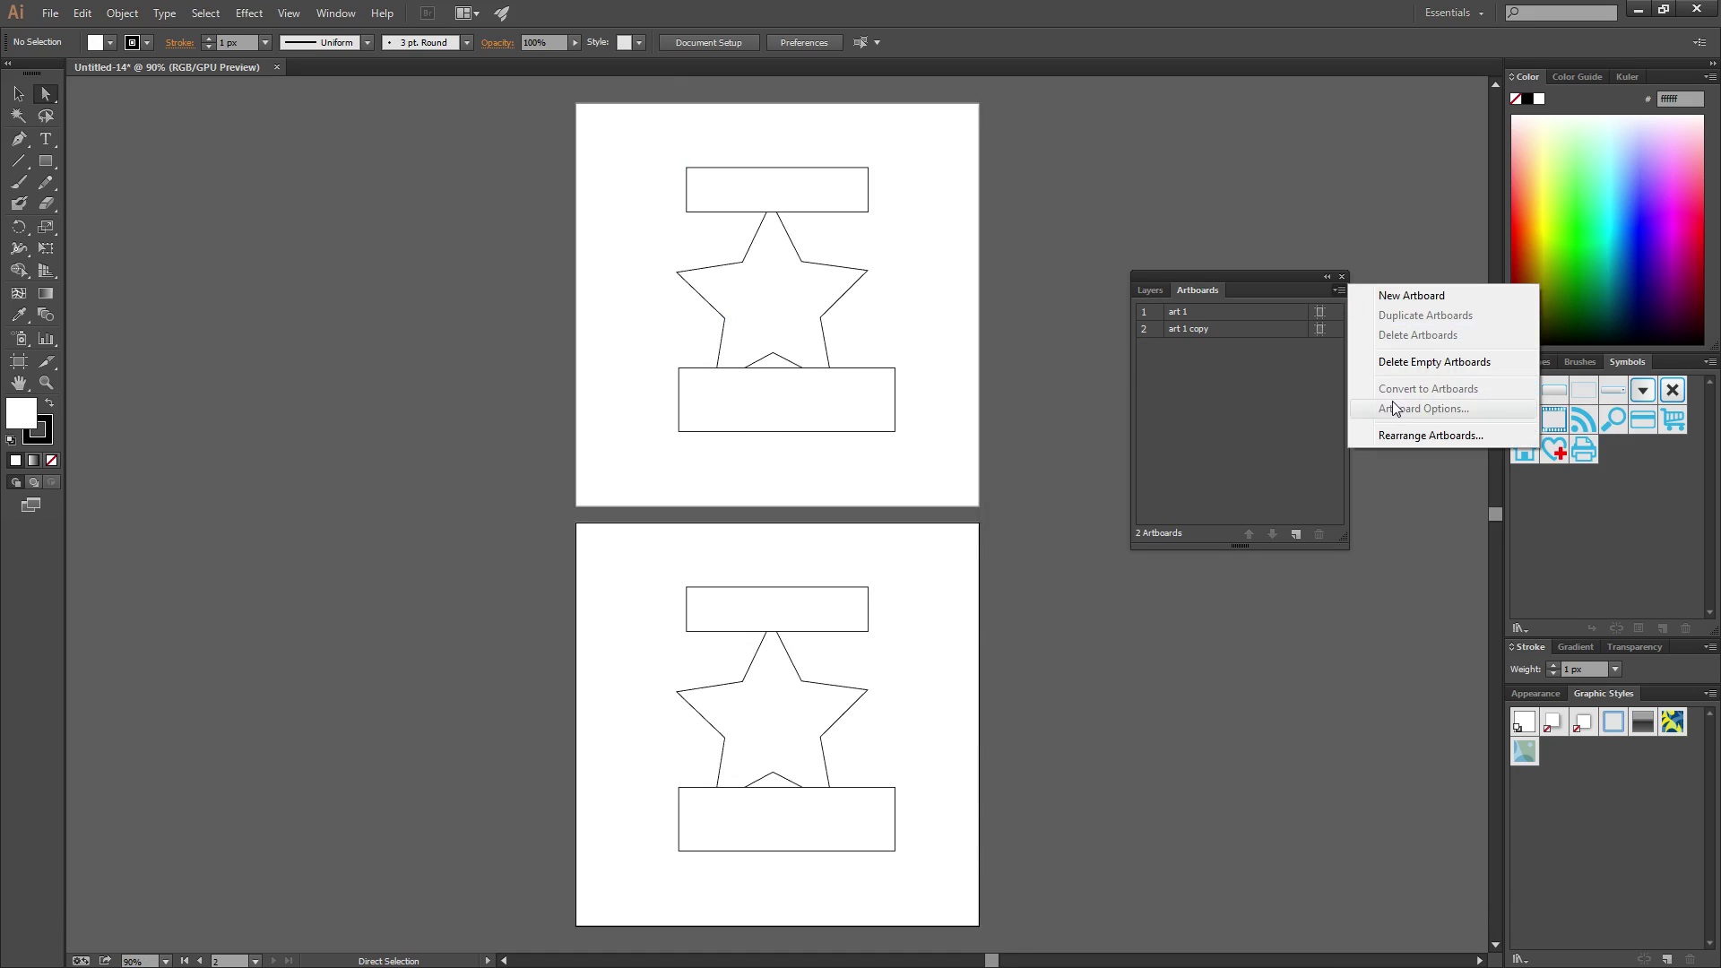
click(1423, 435)
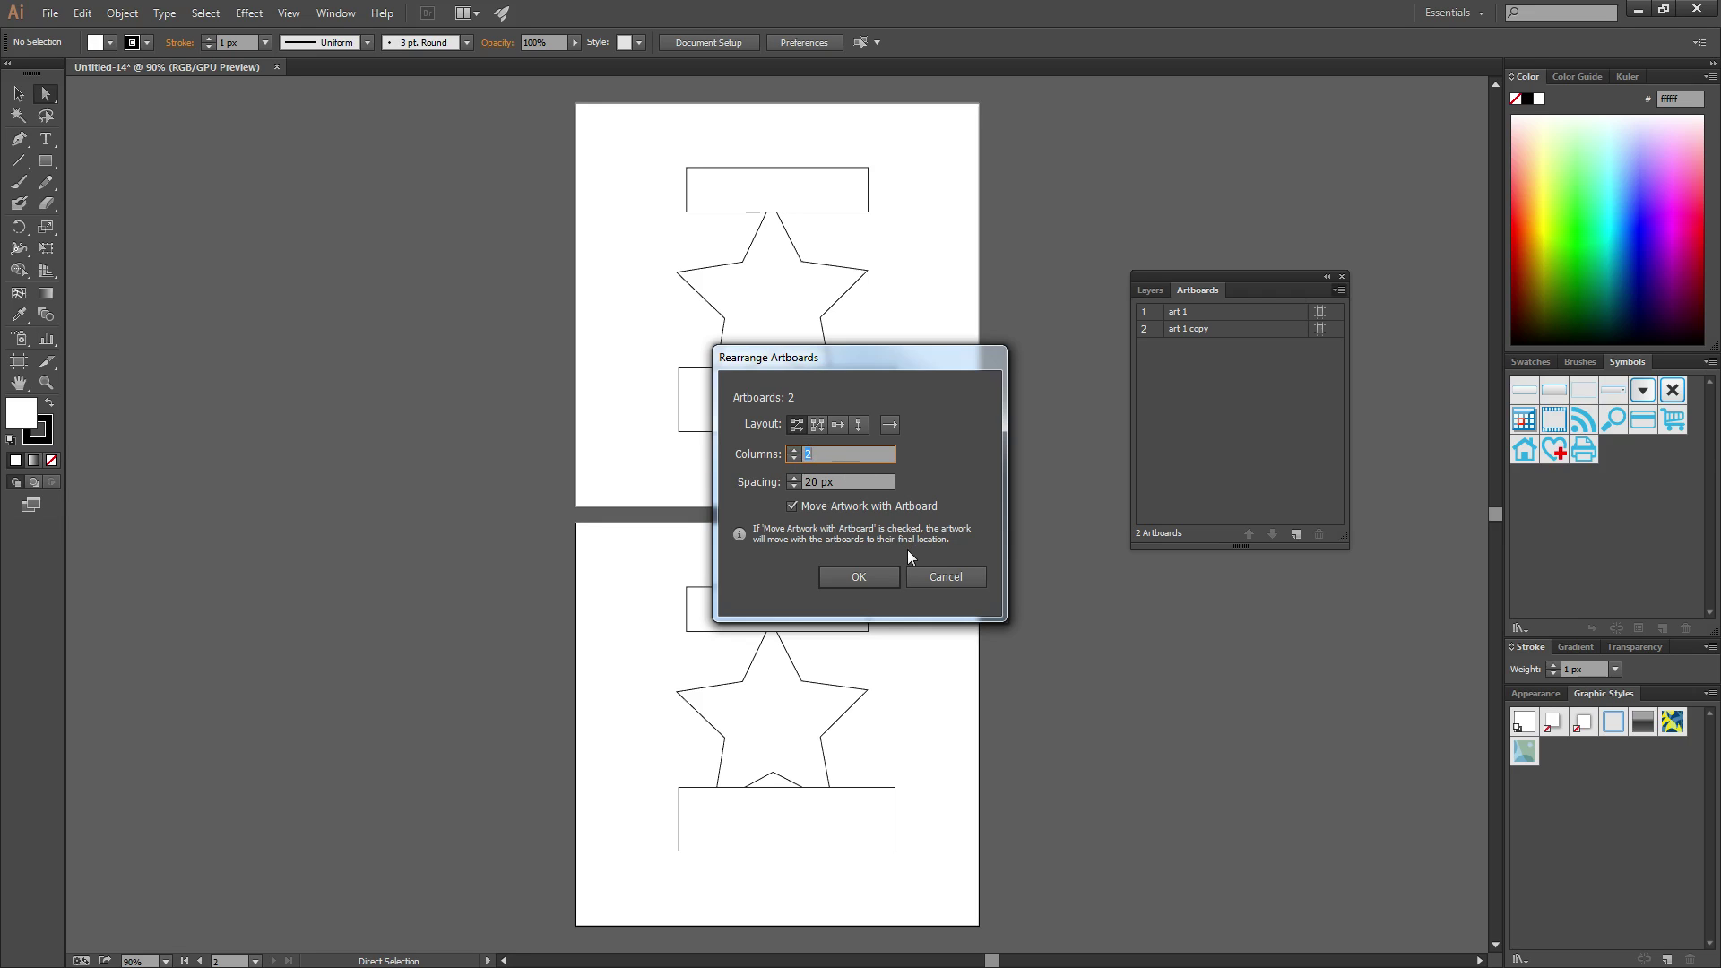
click(859, 577)
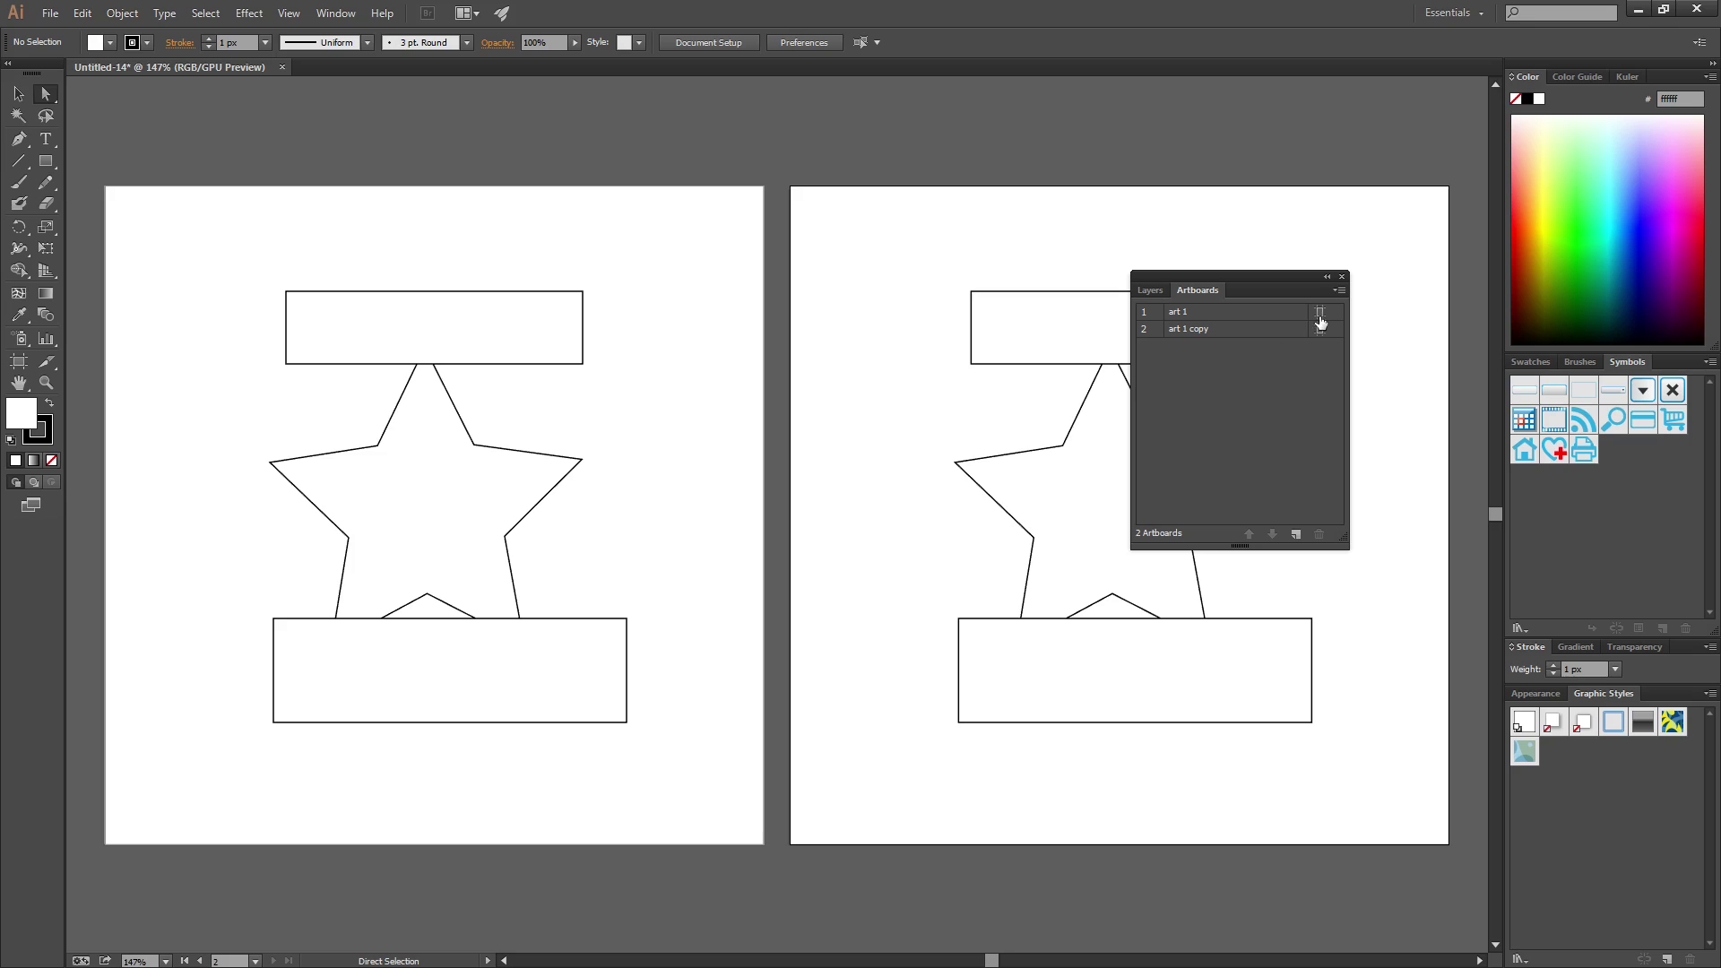
Make art 1 the active artboard, view its Artboard Options and cancel without changes
click(1340, 292)
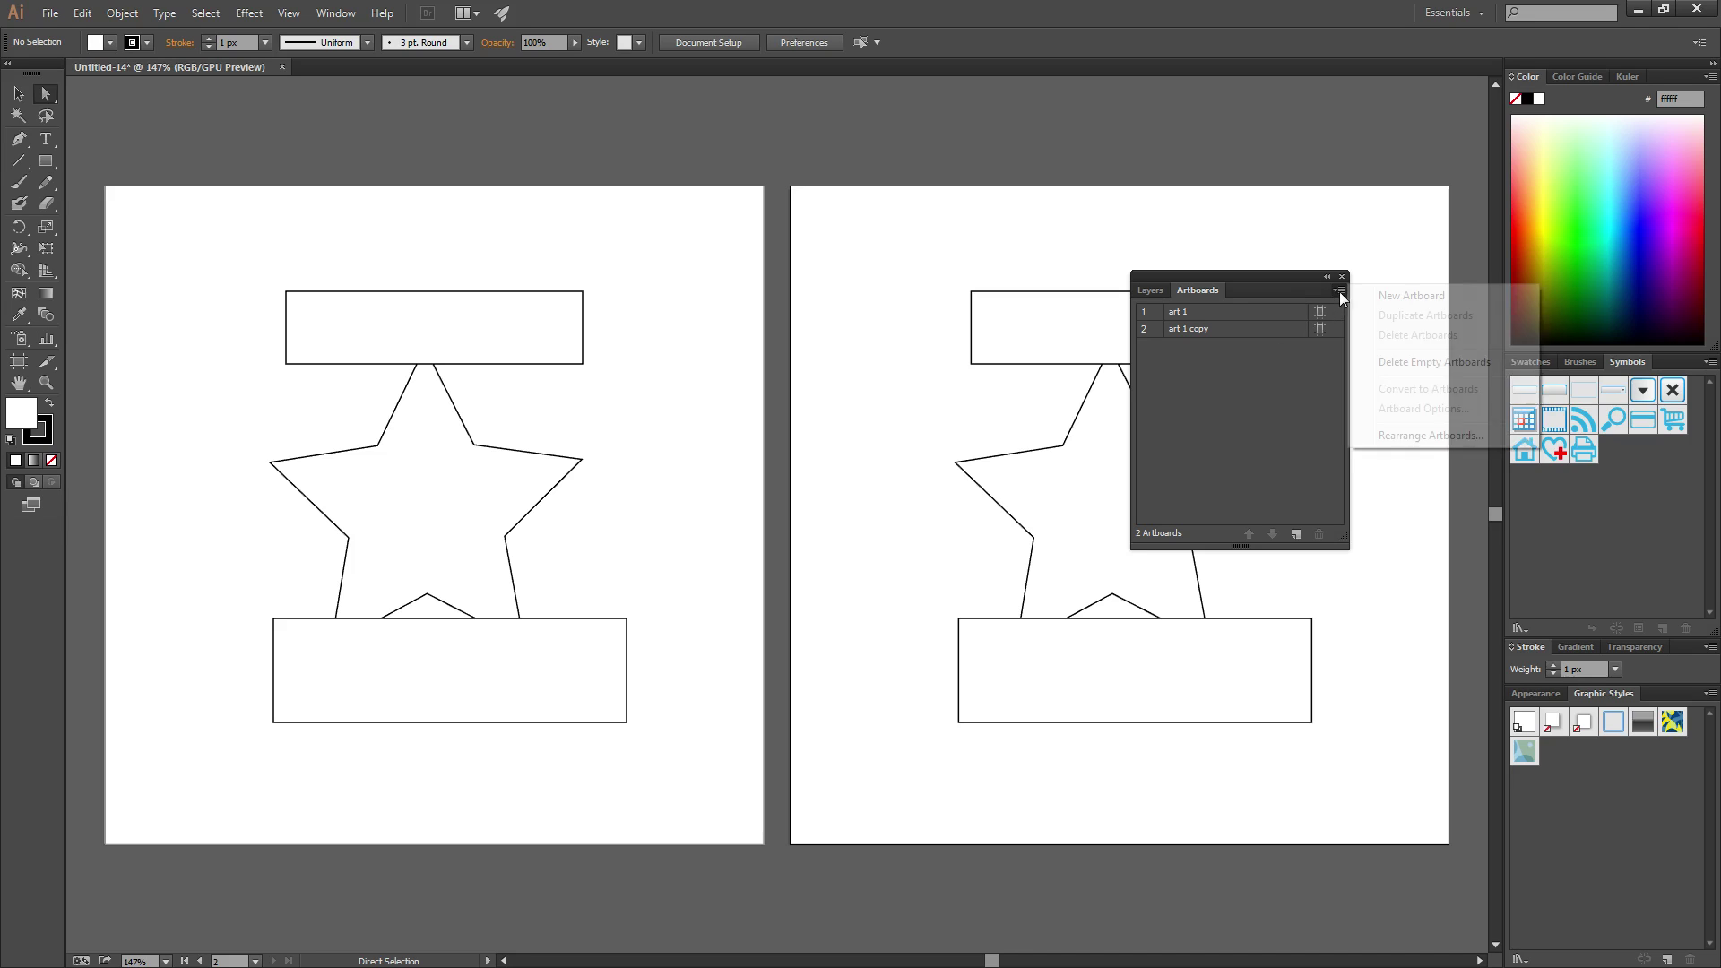
click(830, 380)
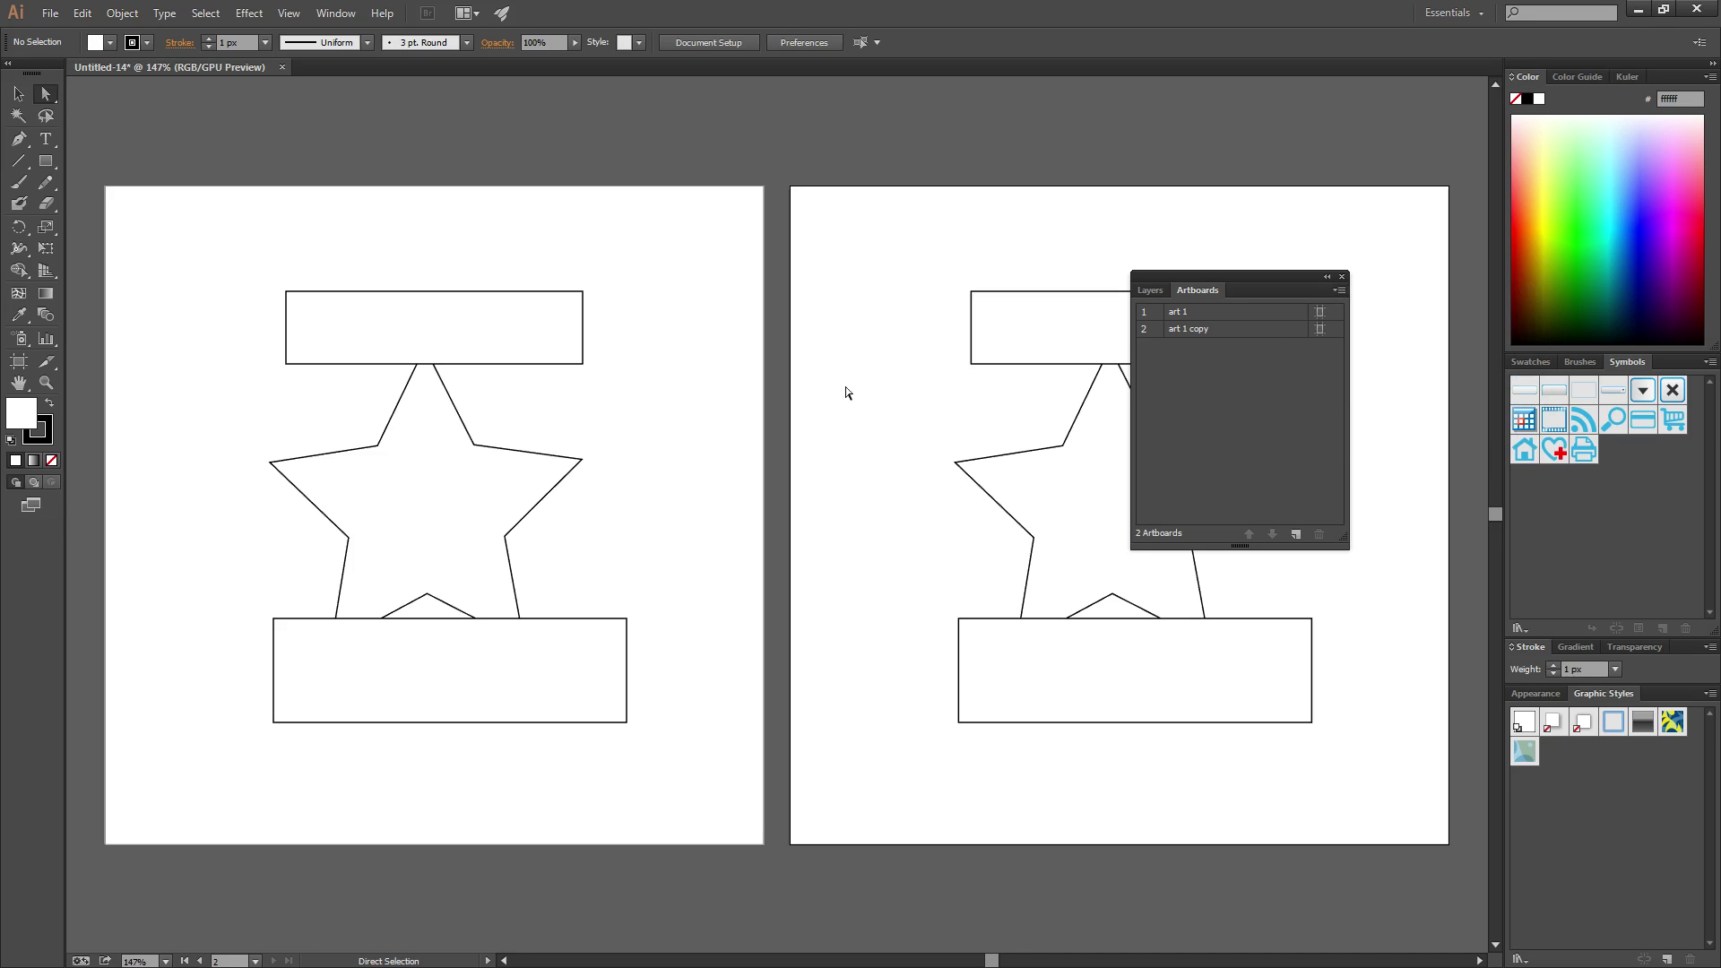
click(688, 337)
click(1336, 291)
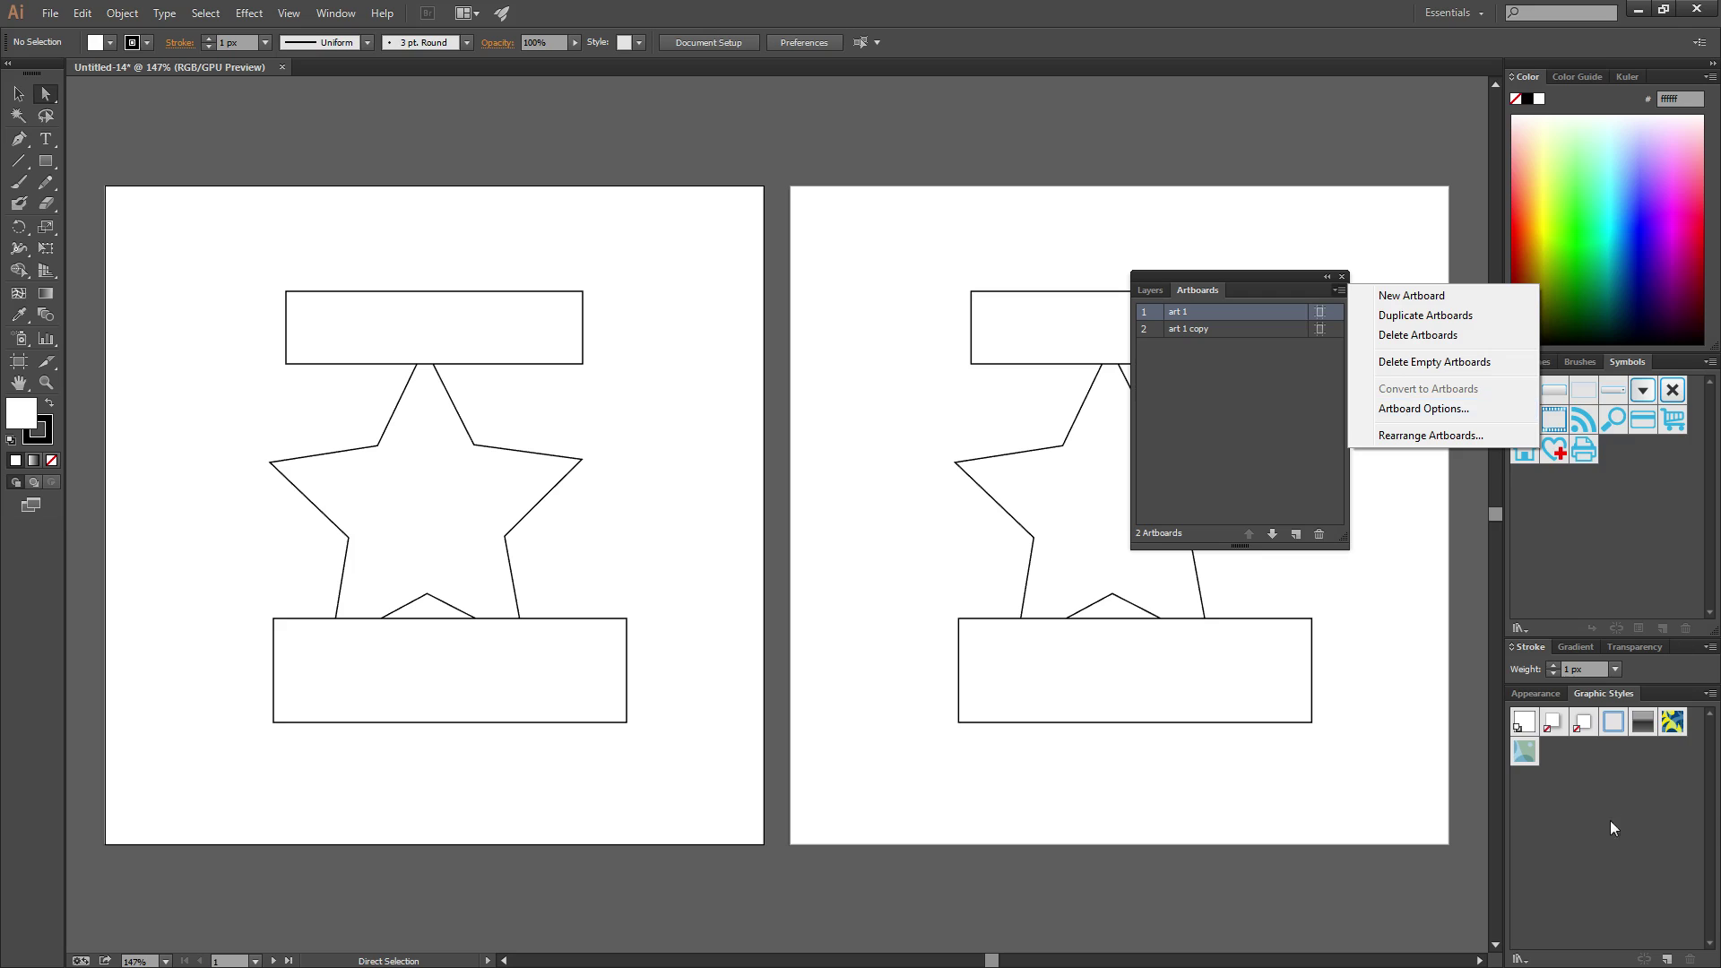
double_click(1178, 313)
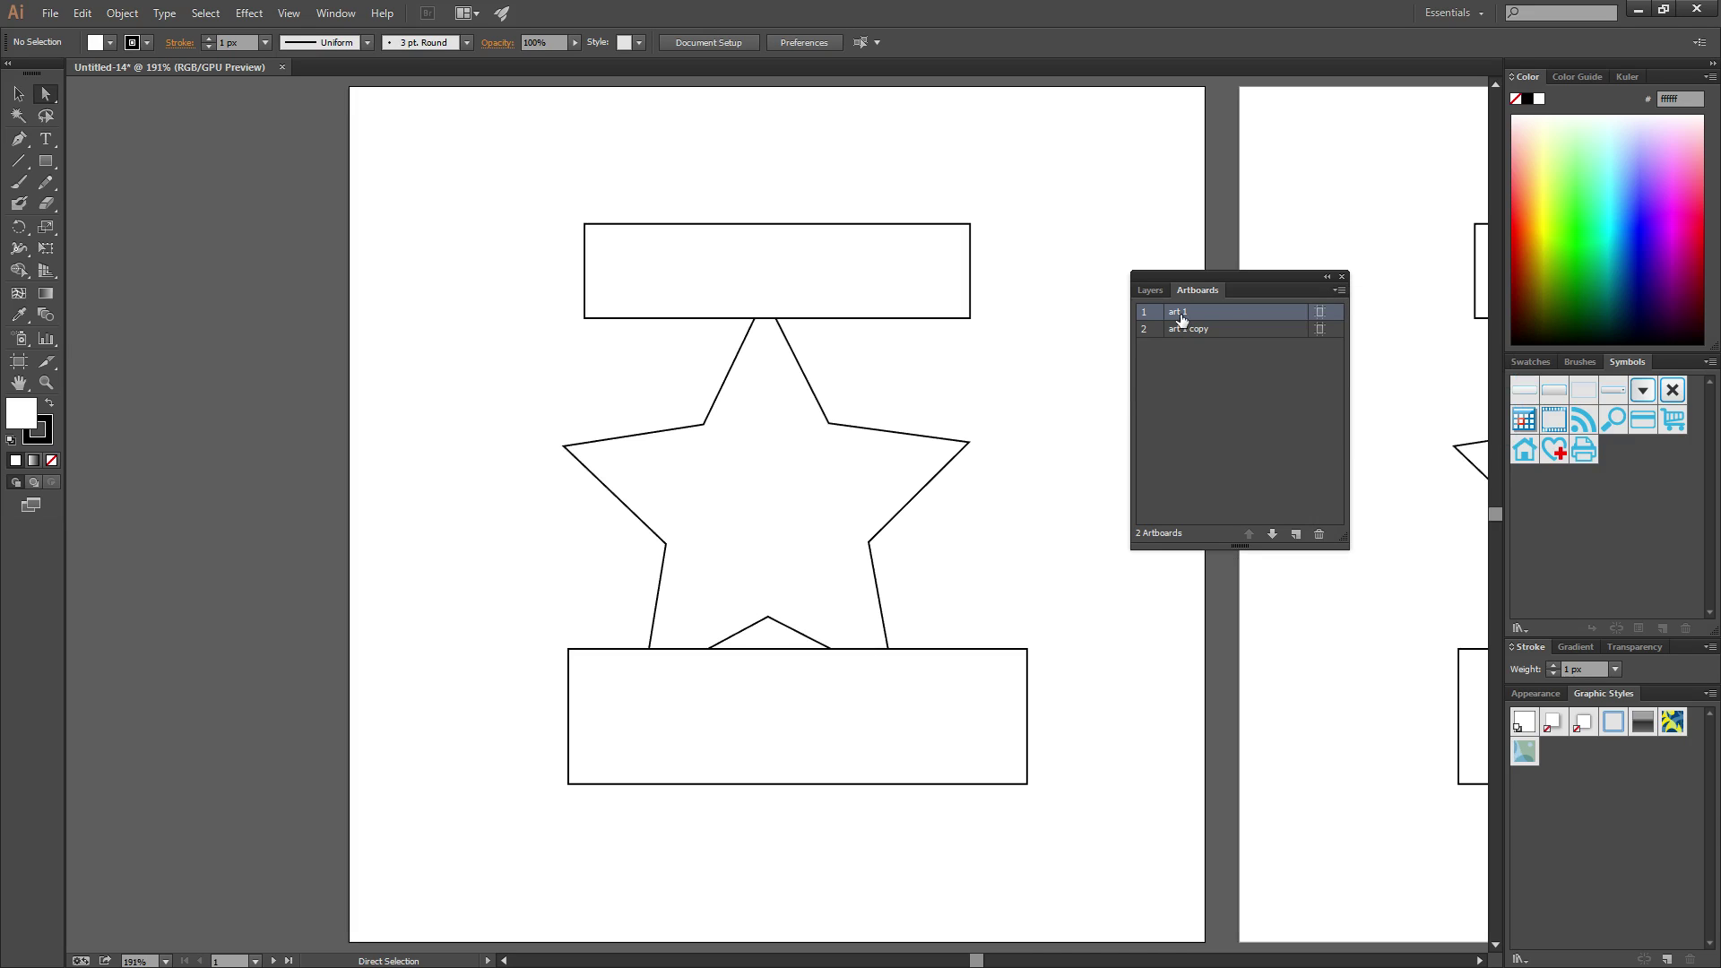
click(1341, 292)
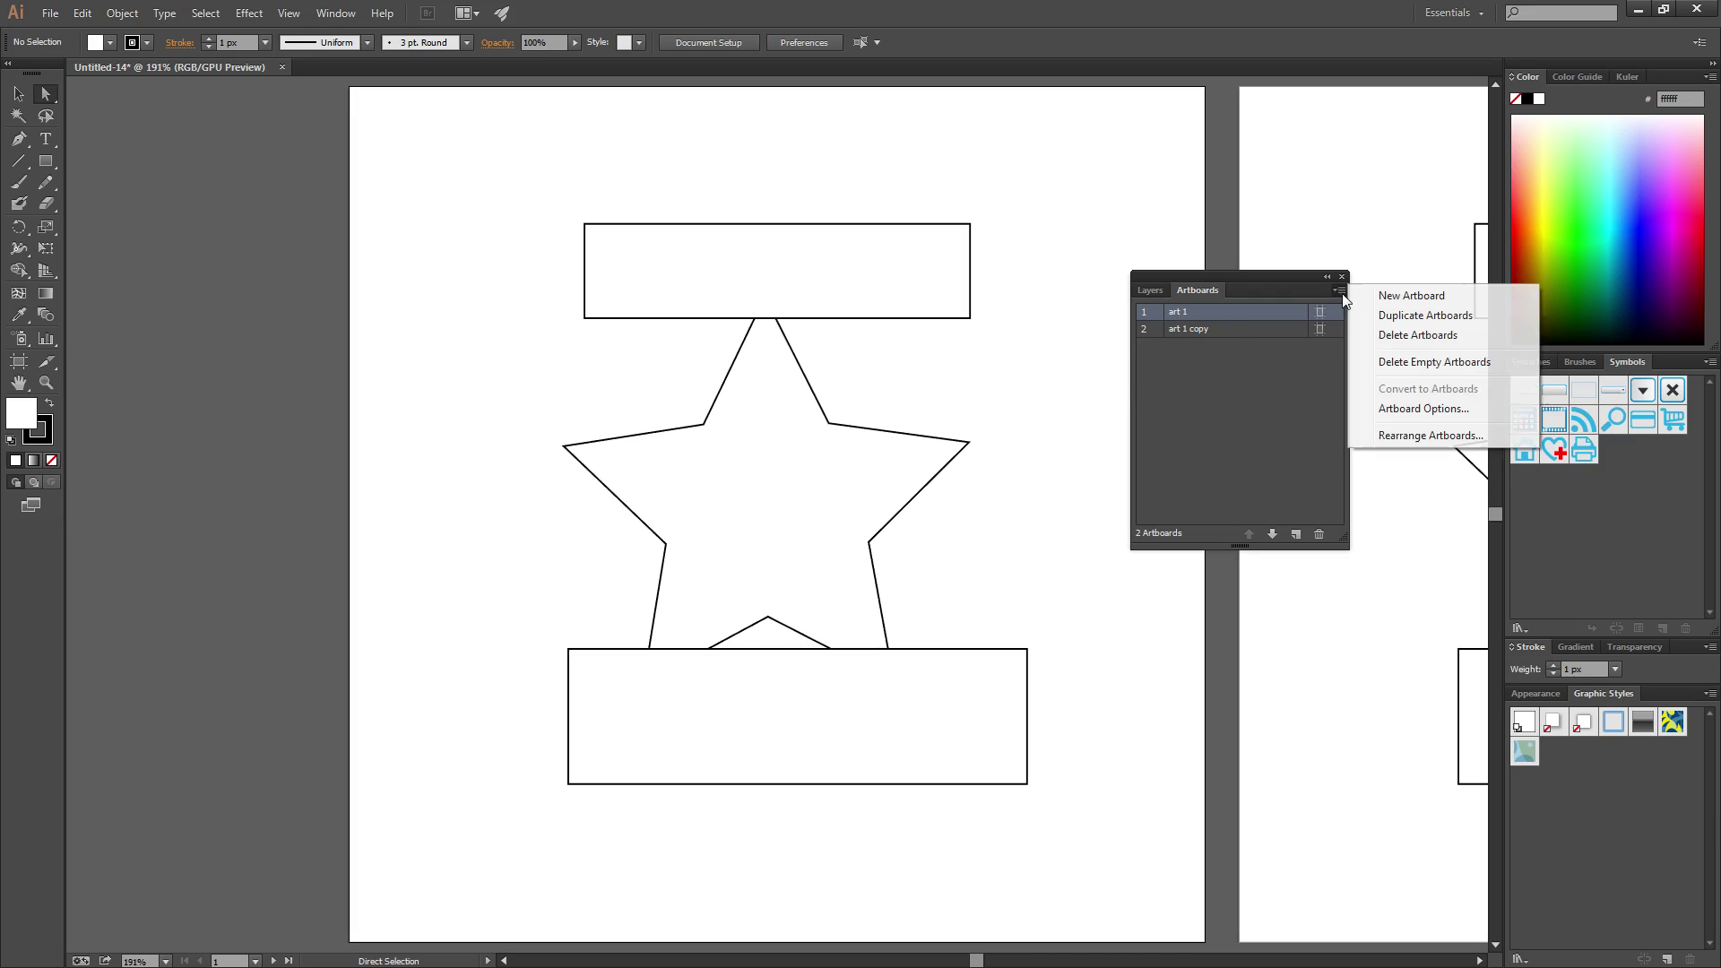
click(1423, 411)
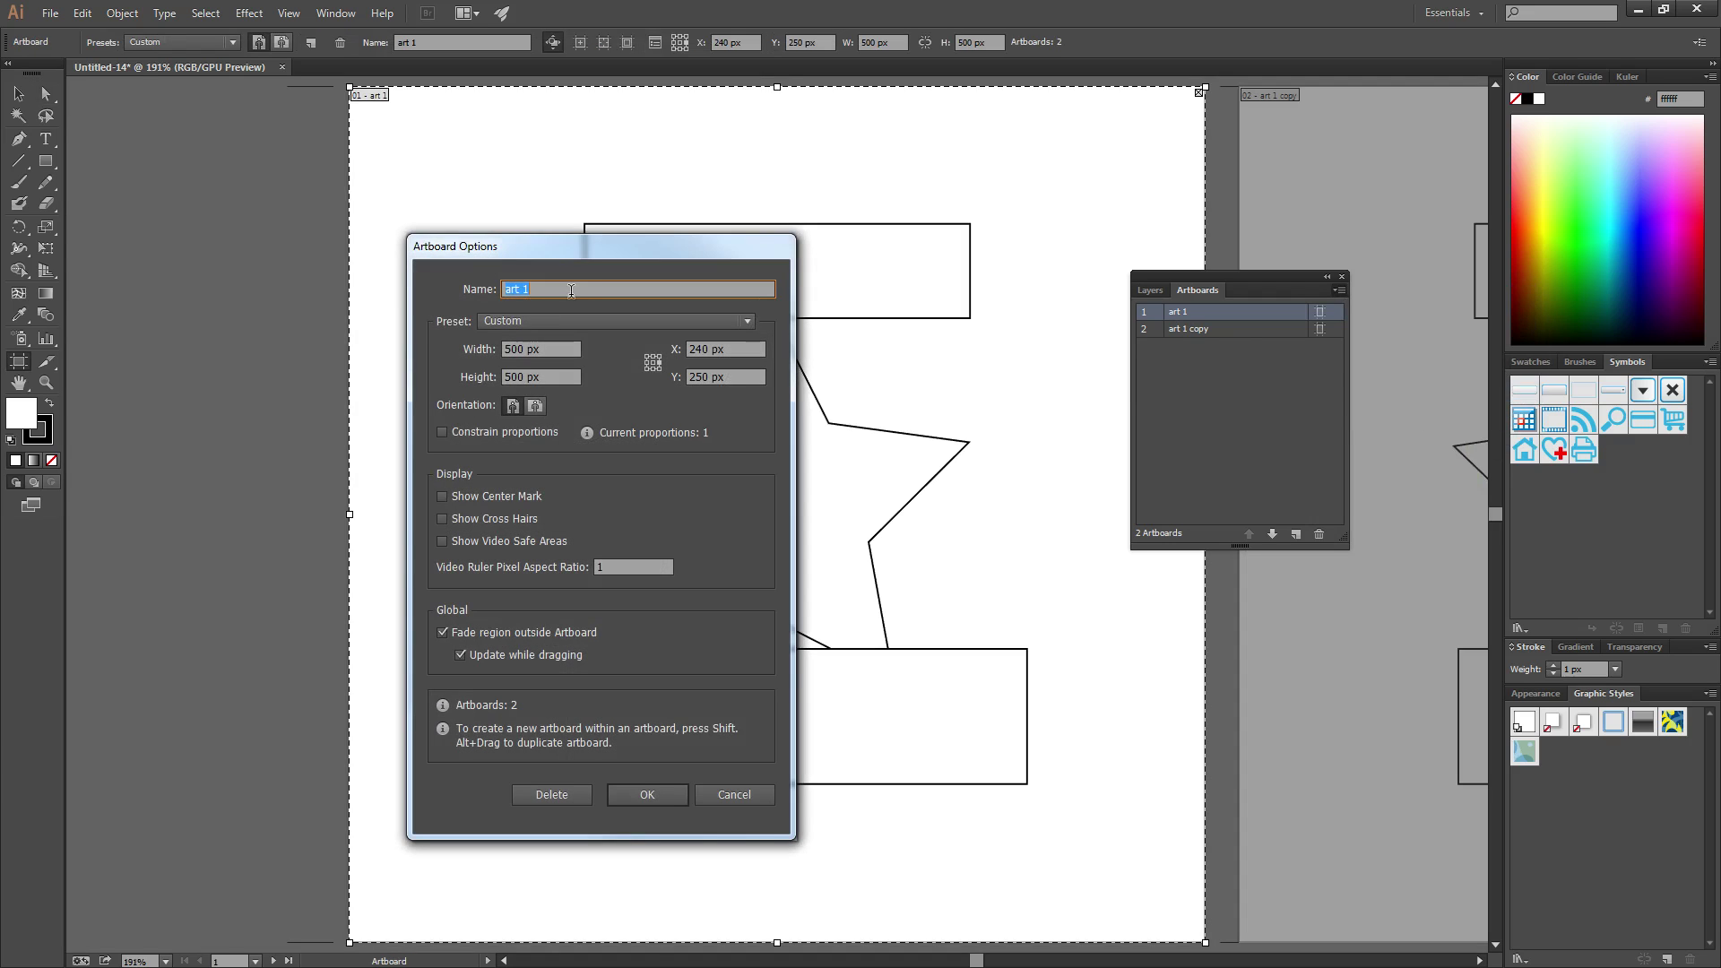
drag(576, 267, 339, 230)
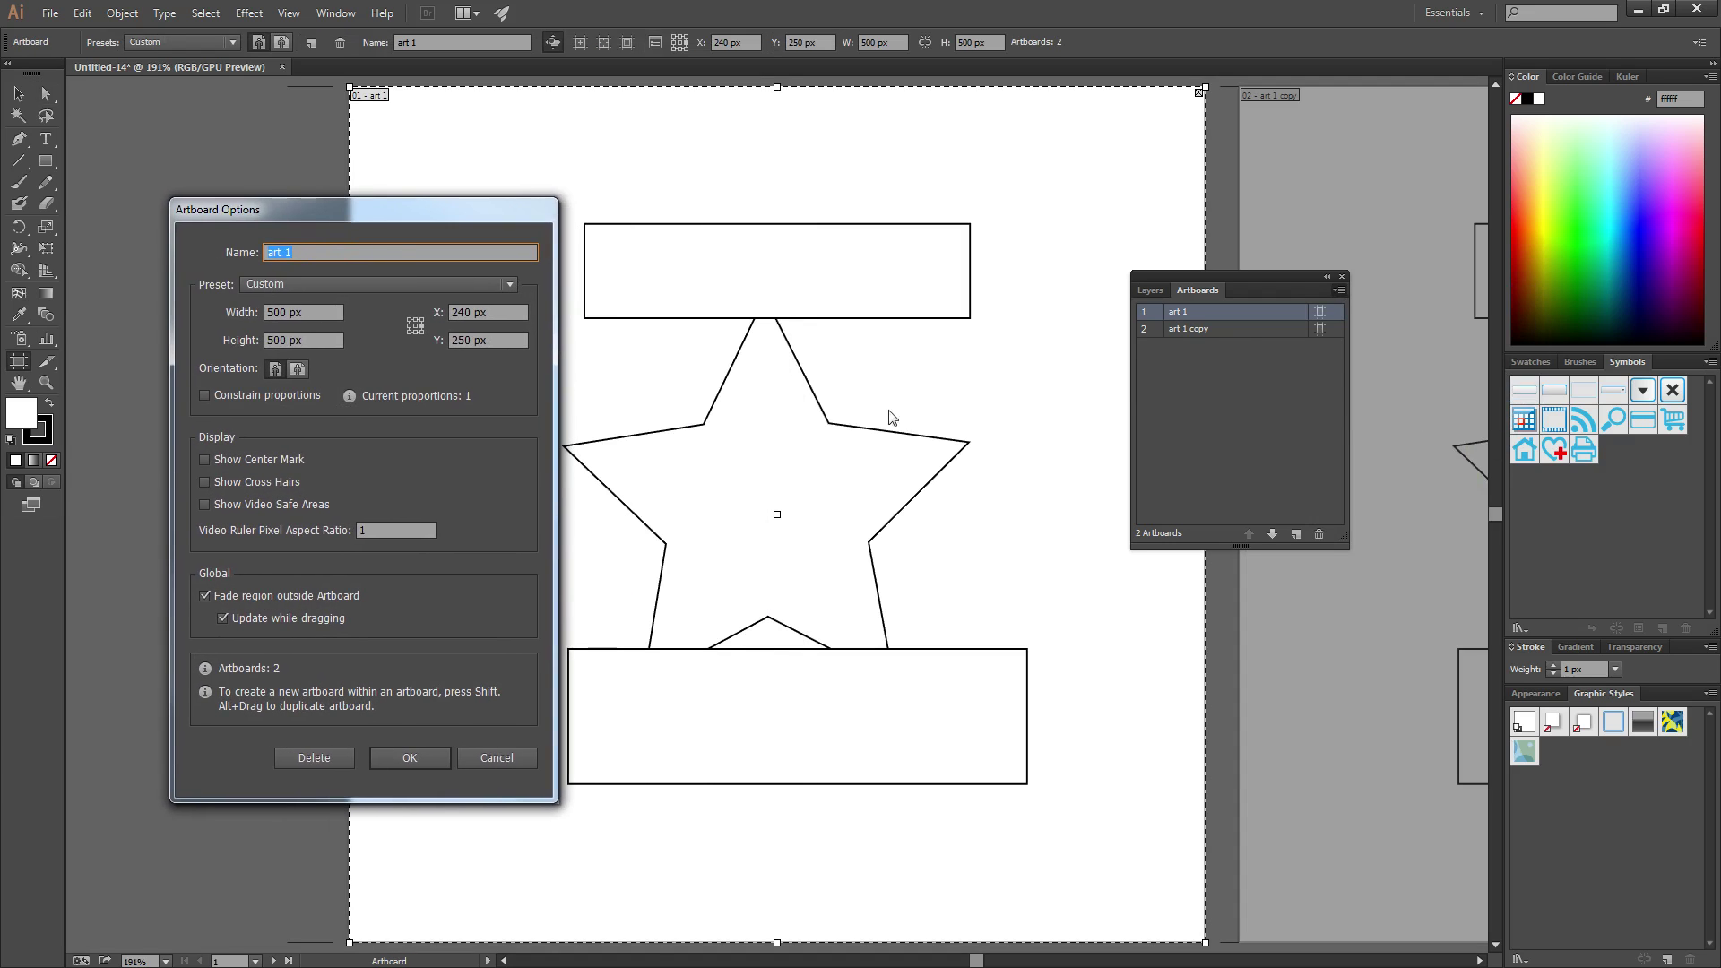
click(504, 754)
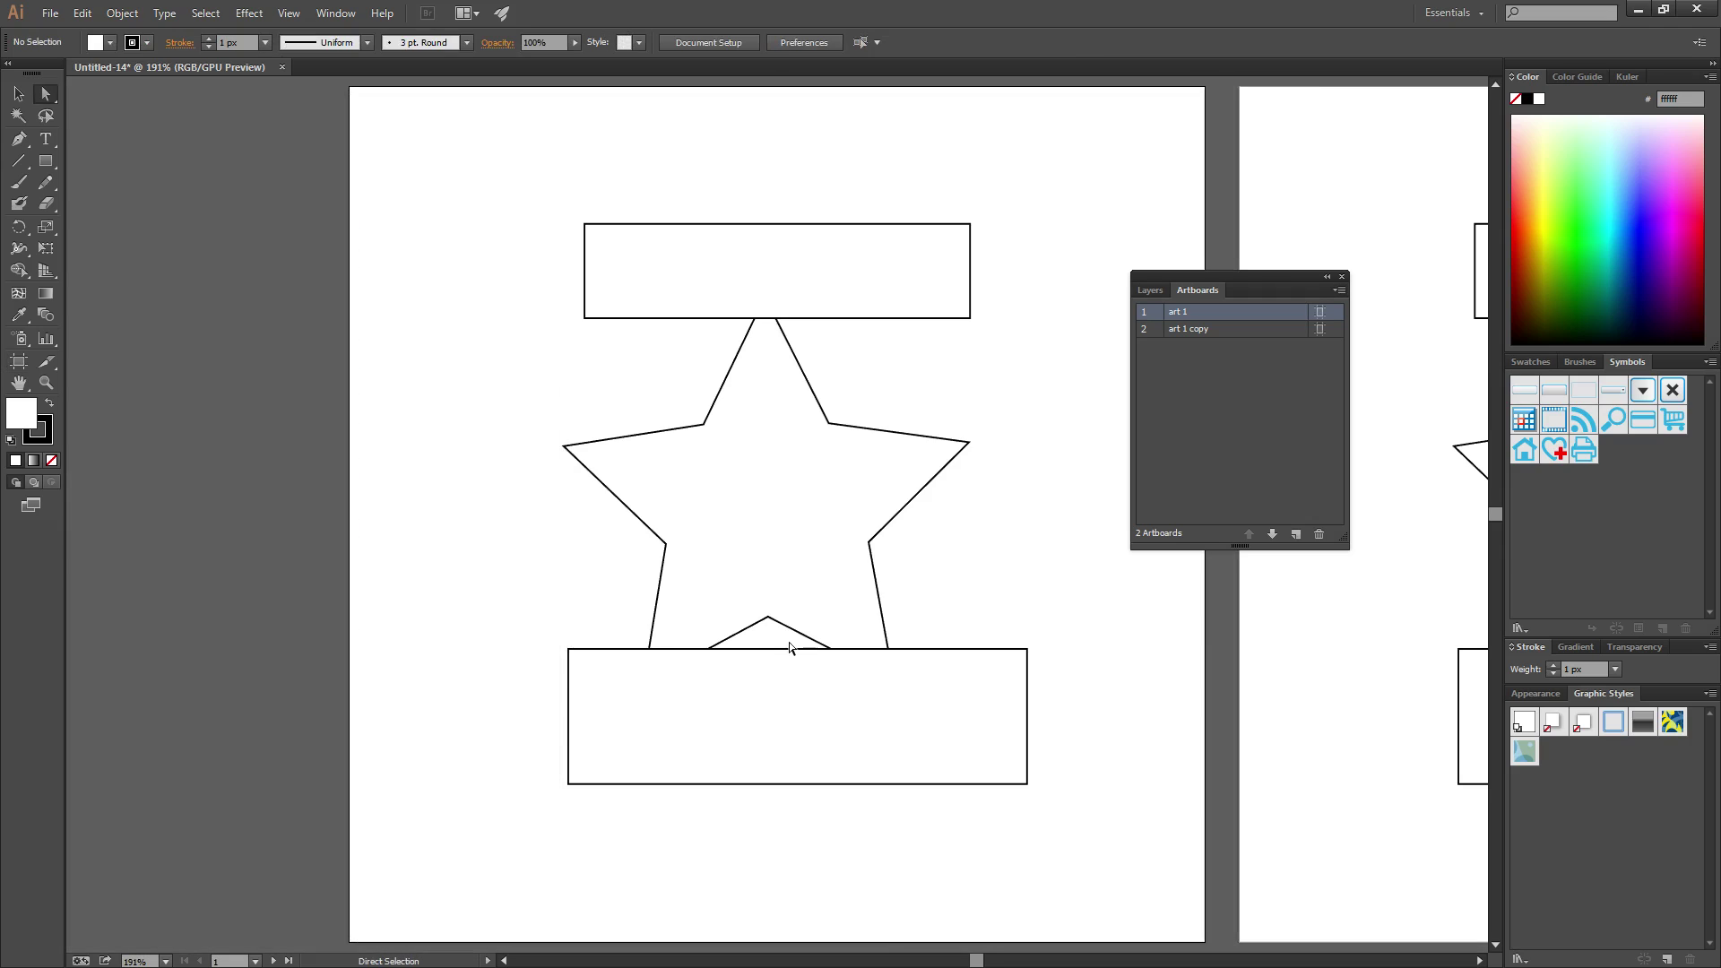
Bring up the options of art 1 directly from its entry in the artboard list and cancel them
scroll(790, 641, down, 1)
scroll(789, 641, down, 3)
drag(799, 584, 722, 433)
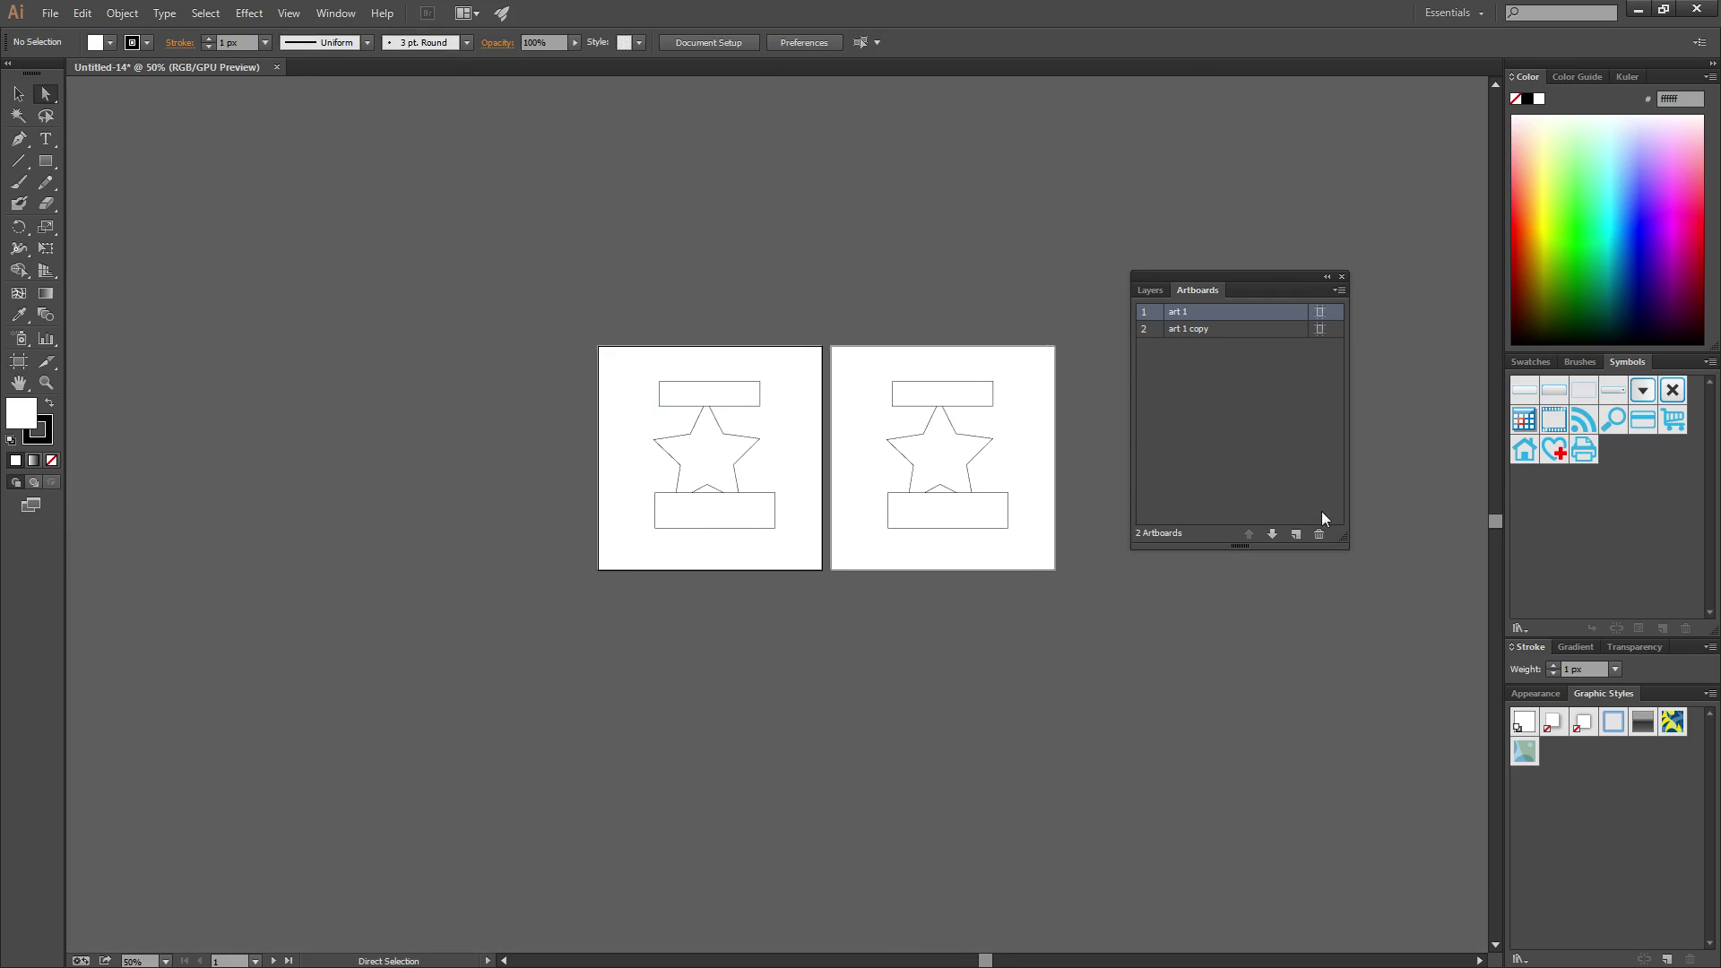
click(1319, 313)
click(1320, 313)
click(499, 760)
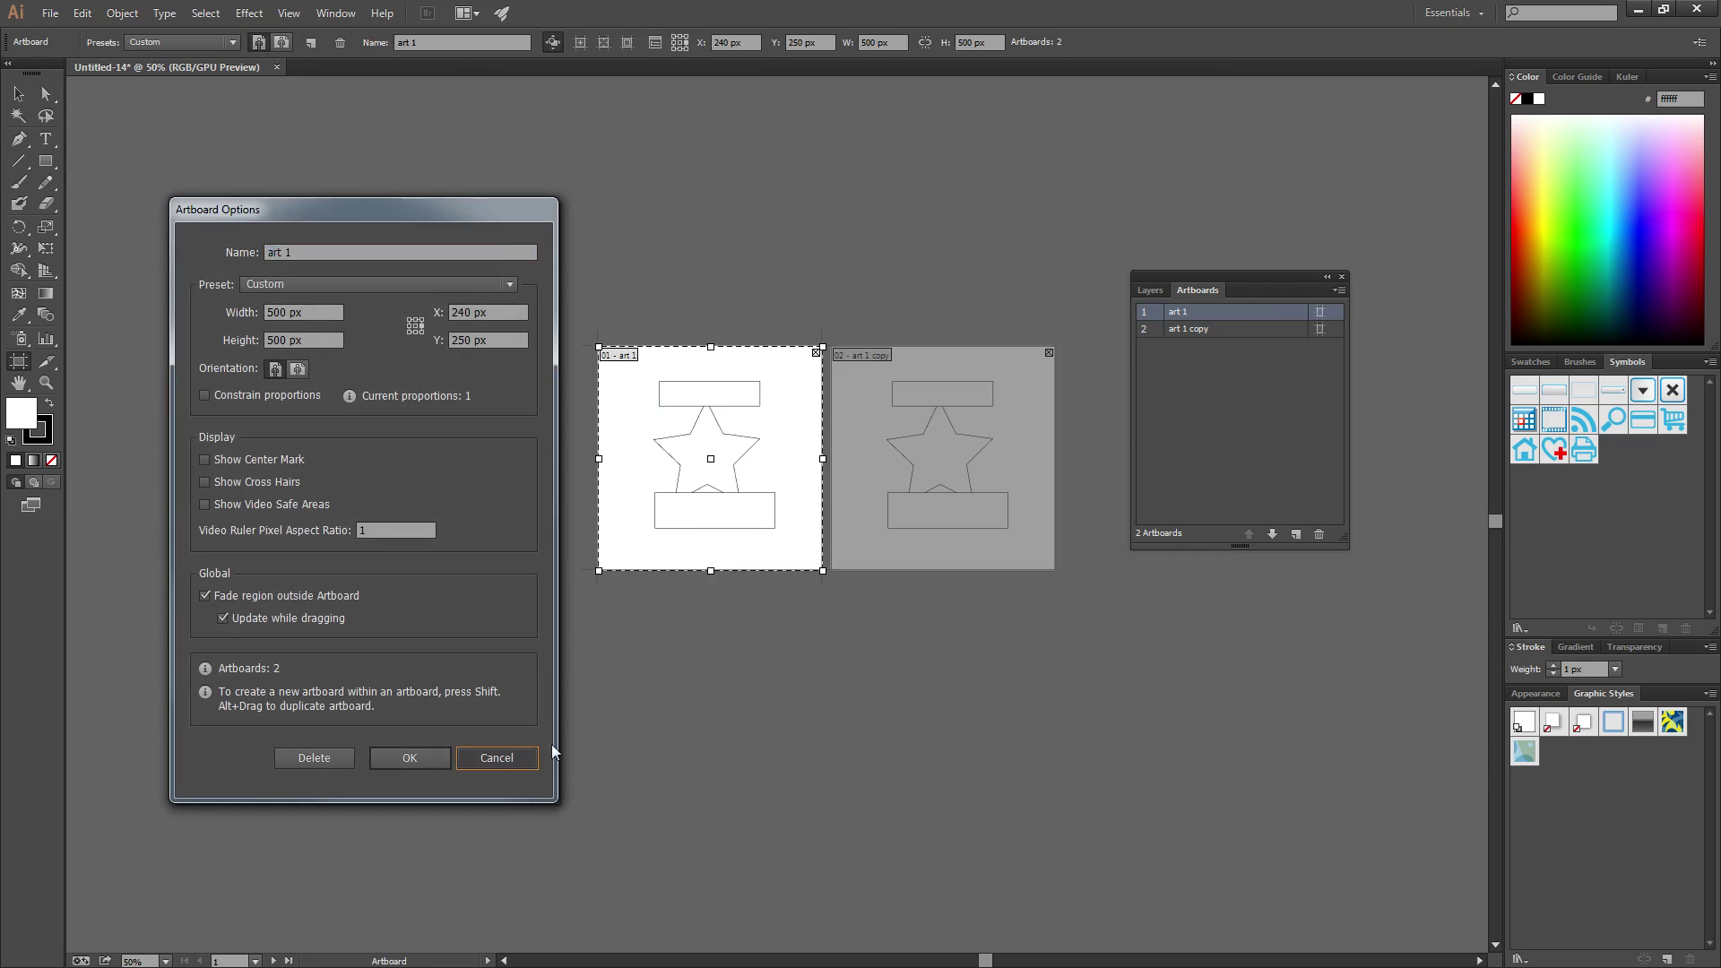
Rename artboard art 1 as "novo nome" through its Artboard Options
click(1338, 291)
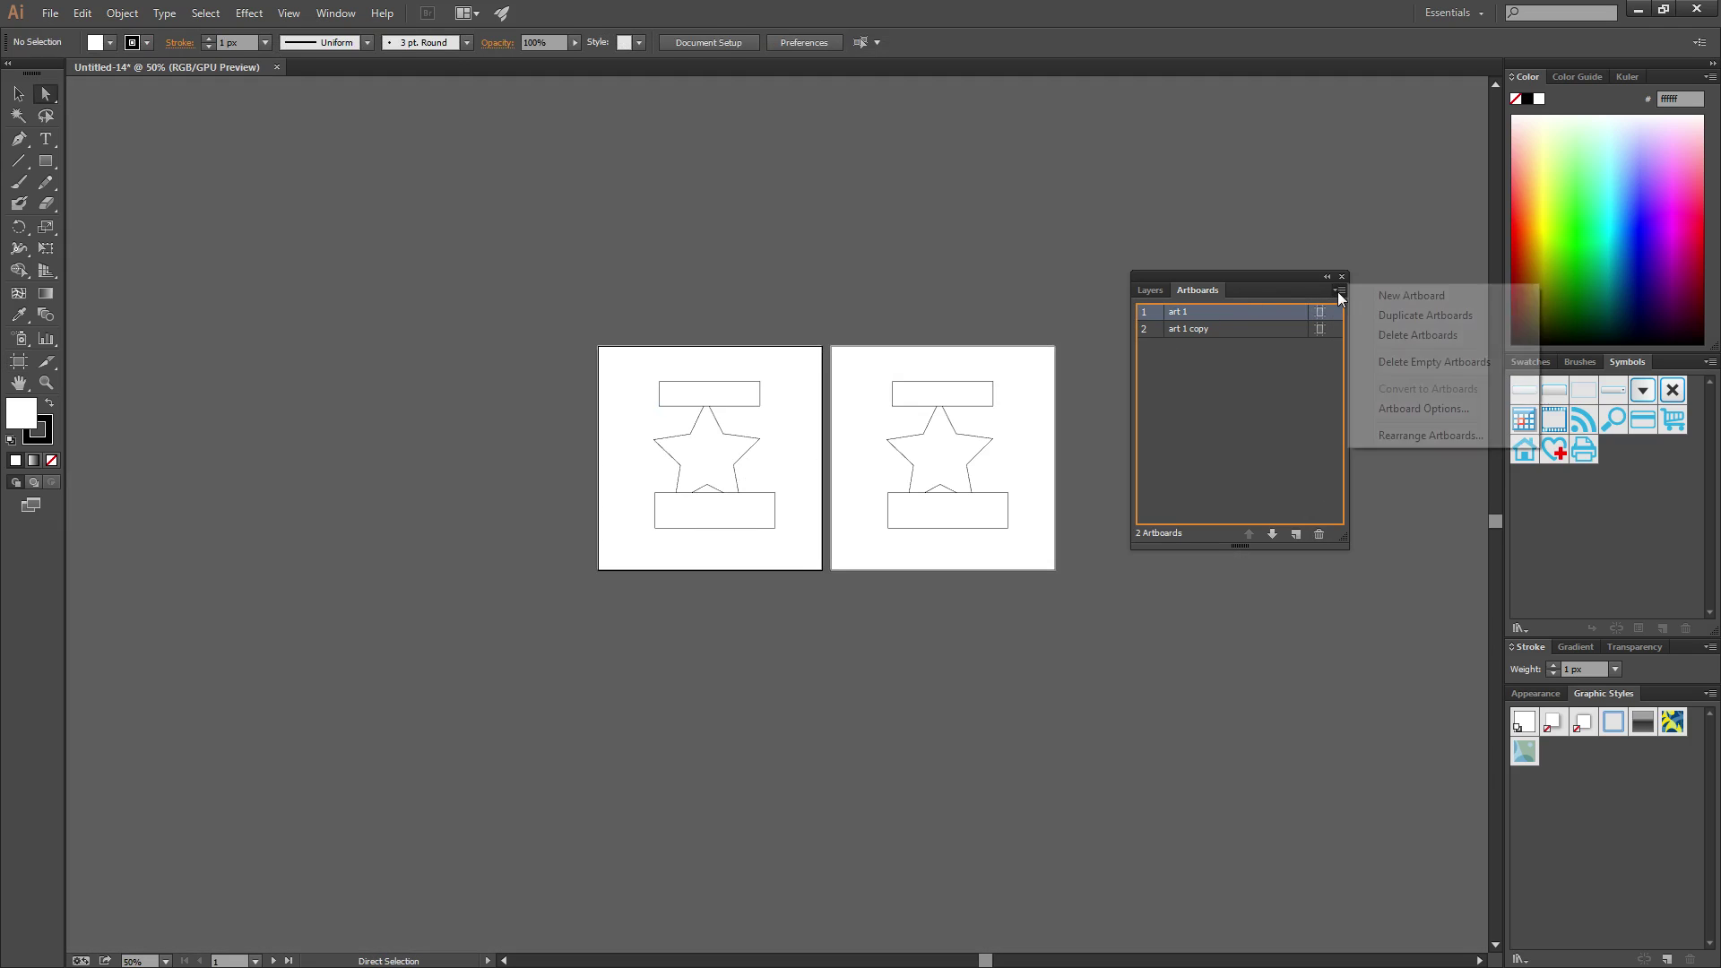
click(1419, 409)
drag(441, 215, 396, 163)
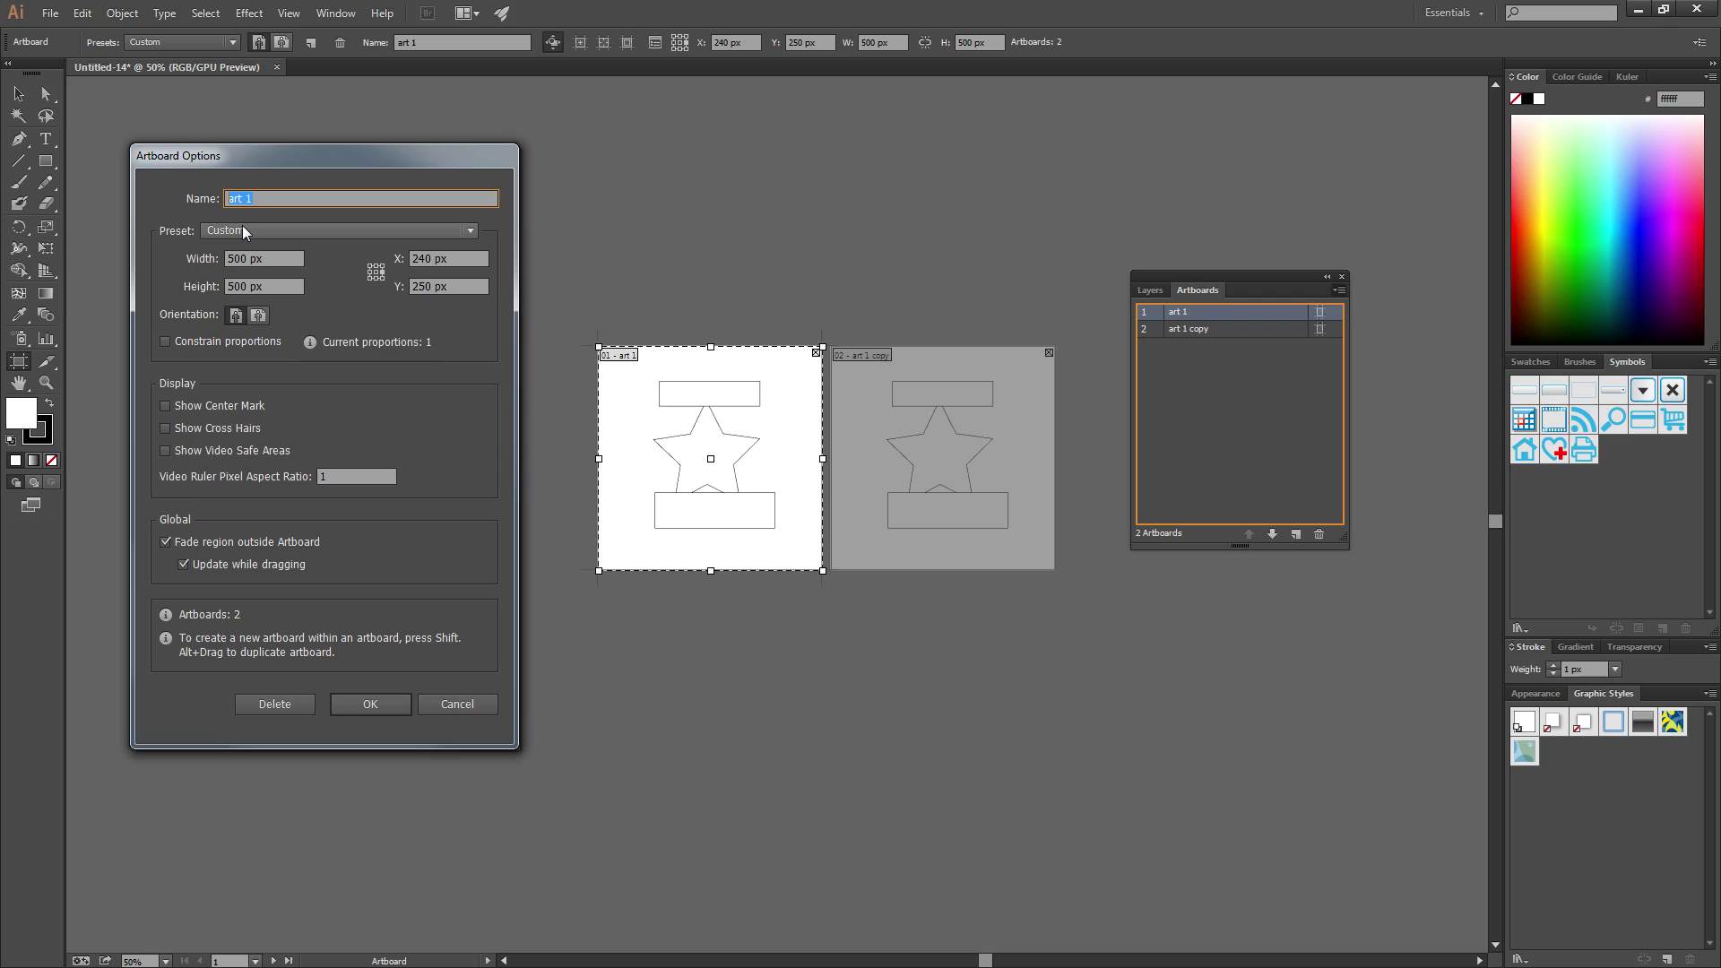
text(novo nome)
click(380, 706)
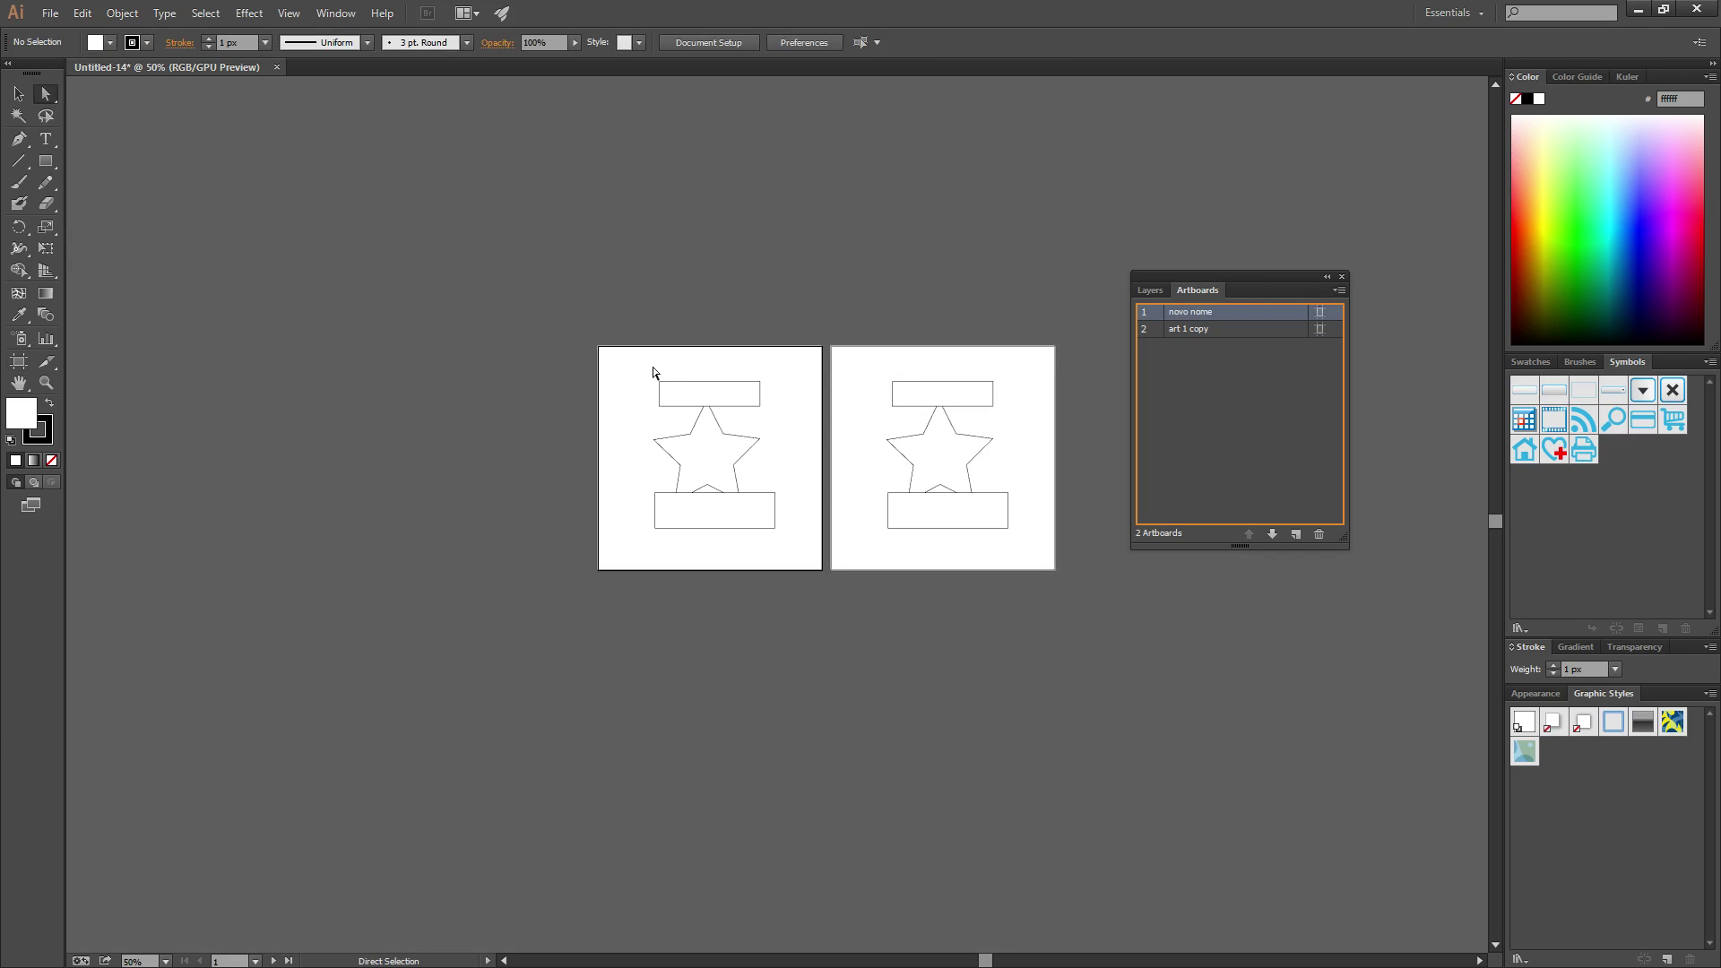
Resize artboard novo nome to 700 × 700 px in its Artboard Options, using the centre as reference point
click(1319, 314)
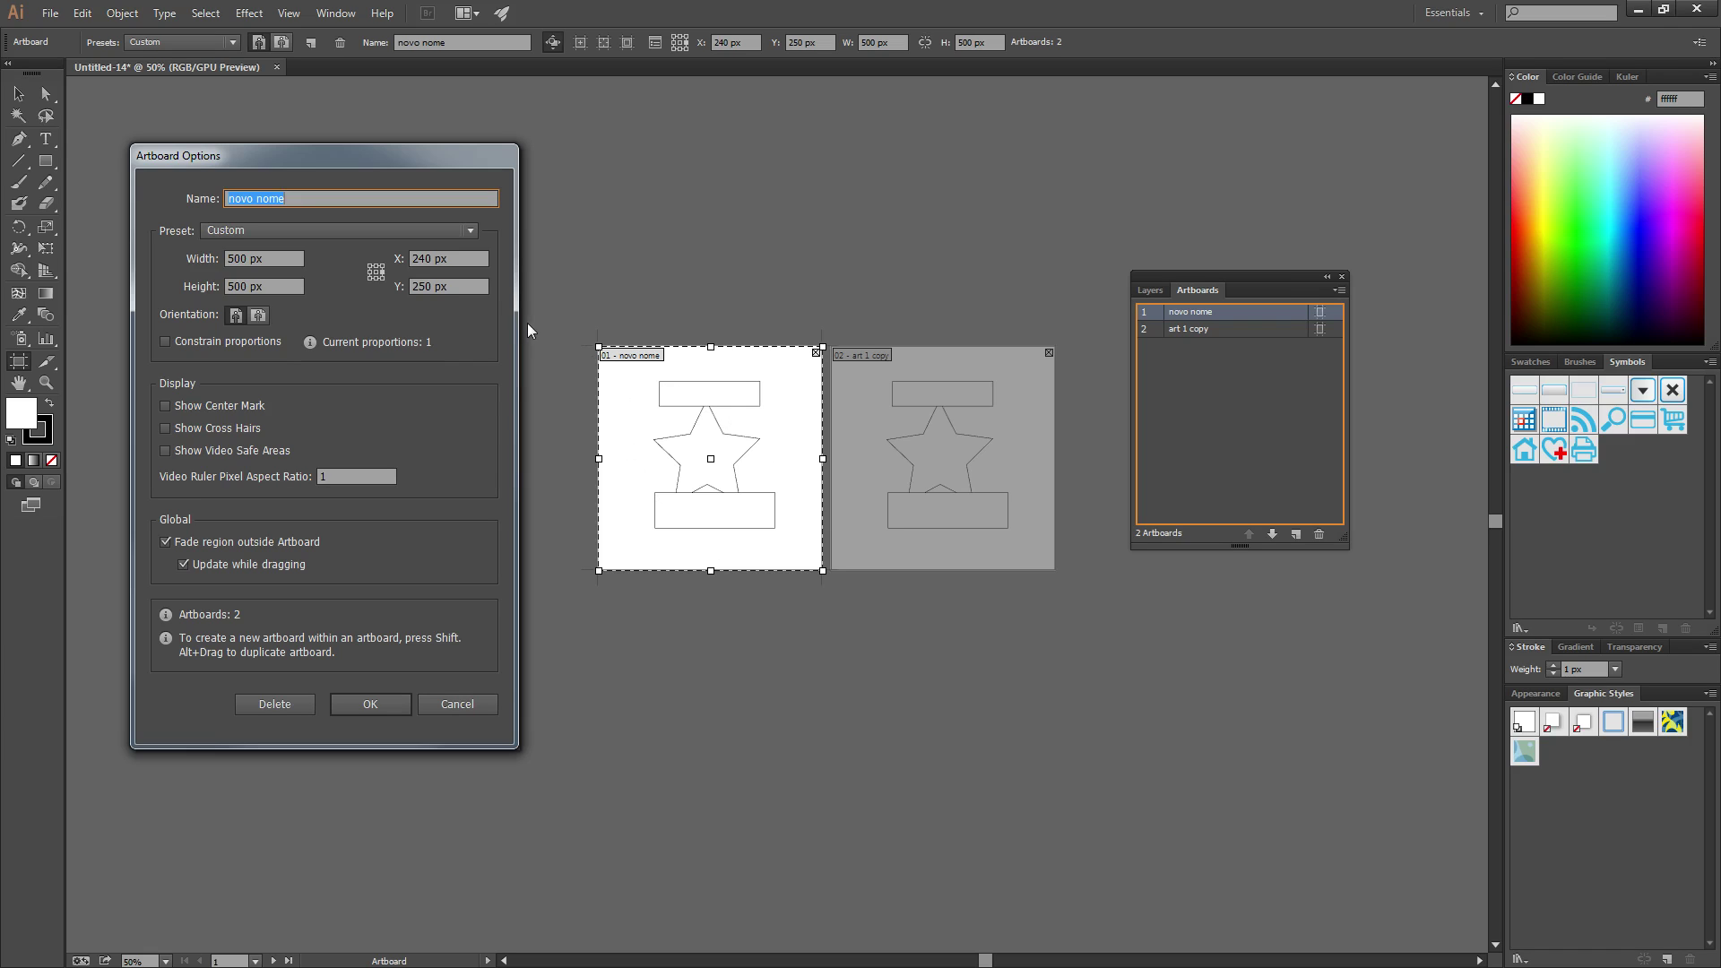
click(375, 273)
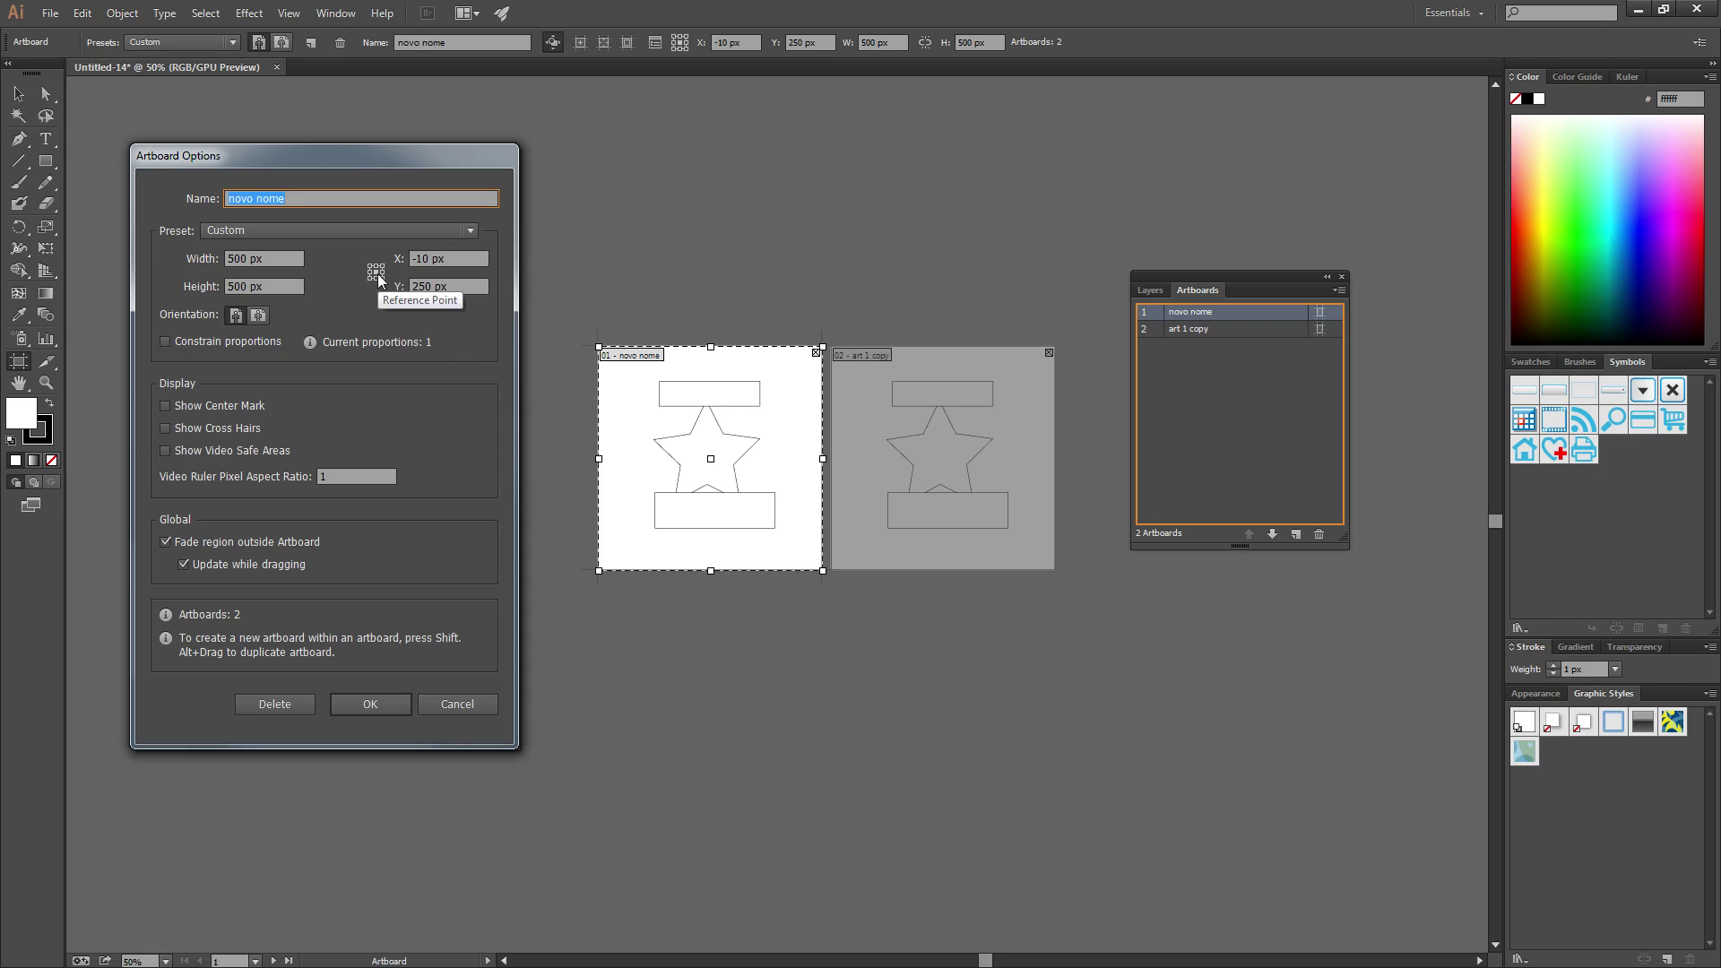
click(234, 258)
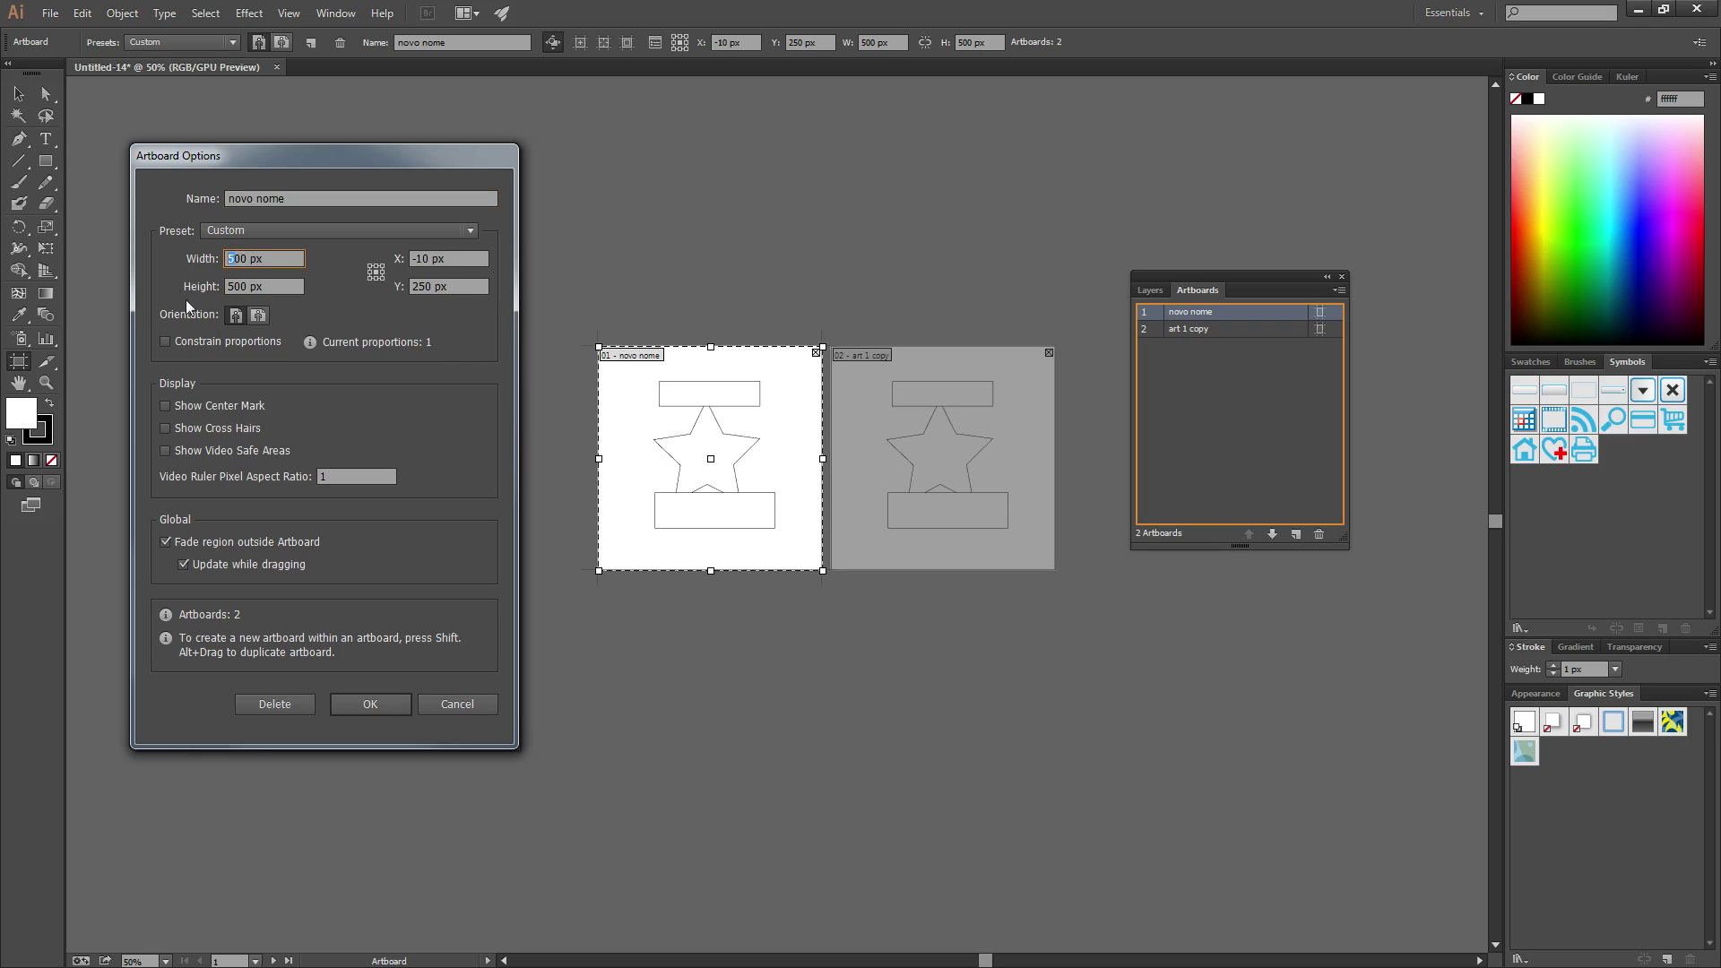
drag(227, 285, 235, 284)
text(7)
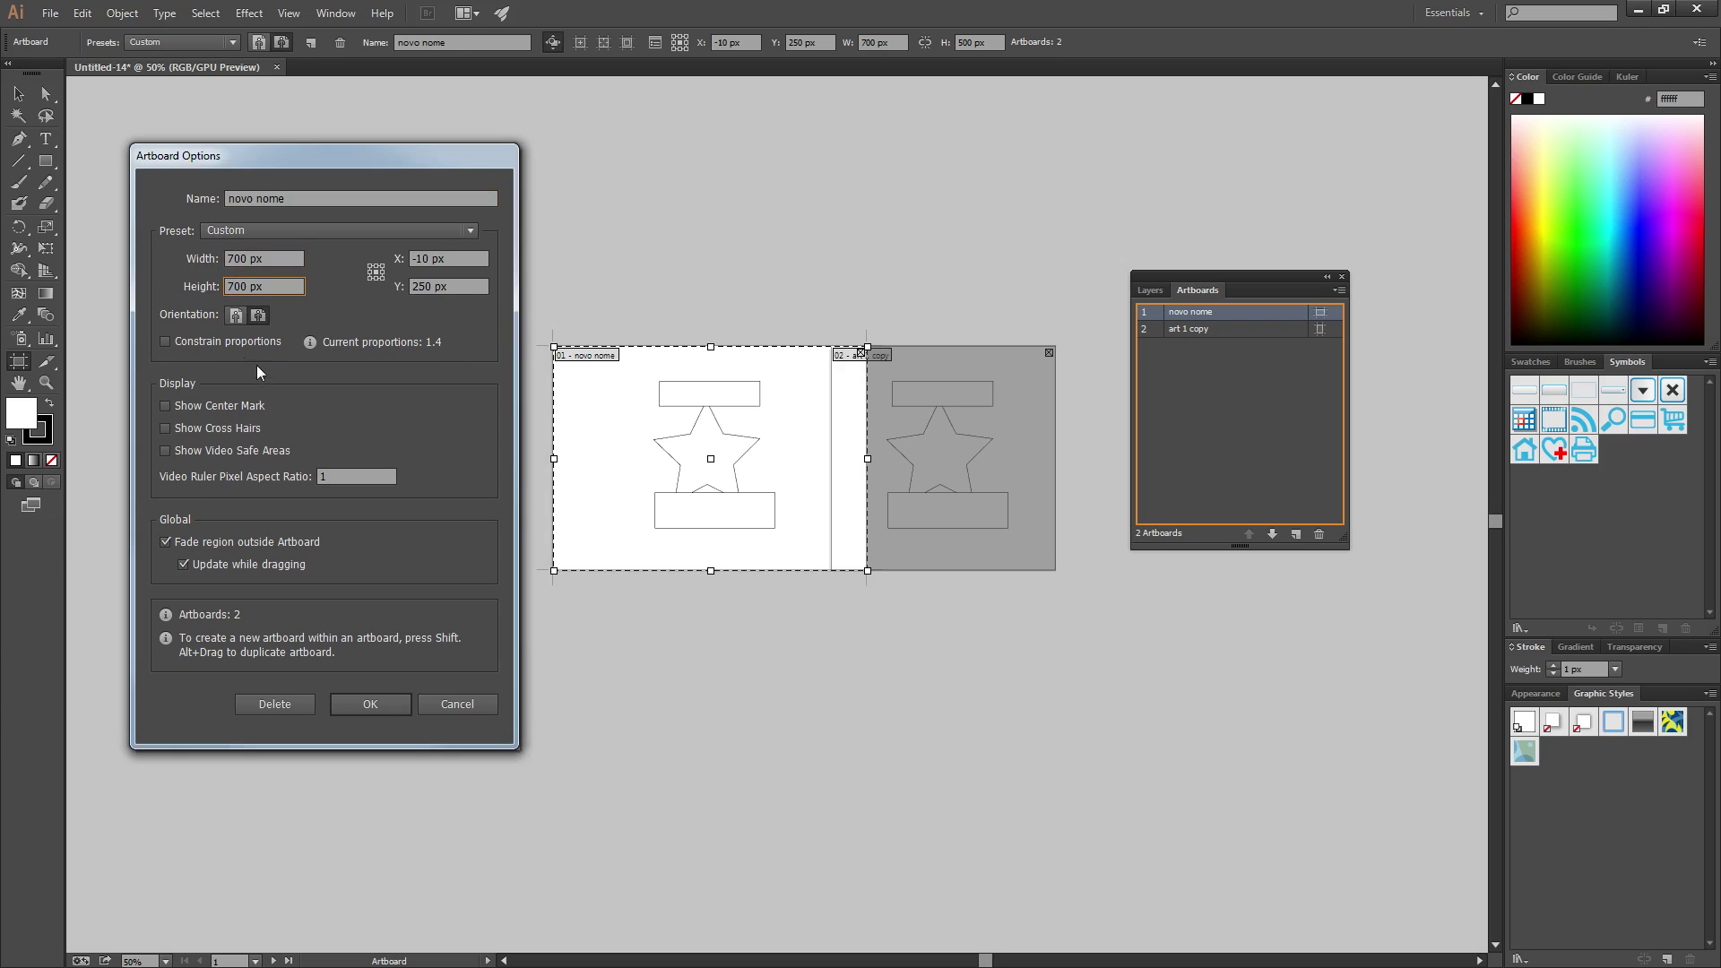
key(Return)
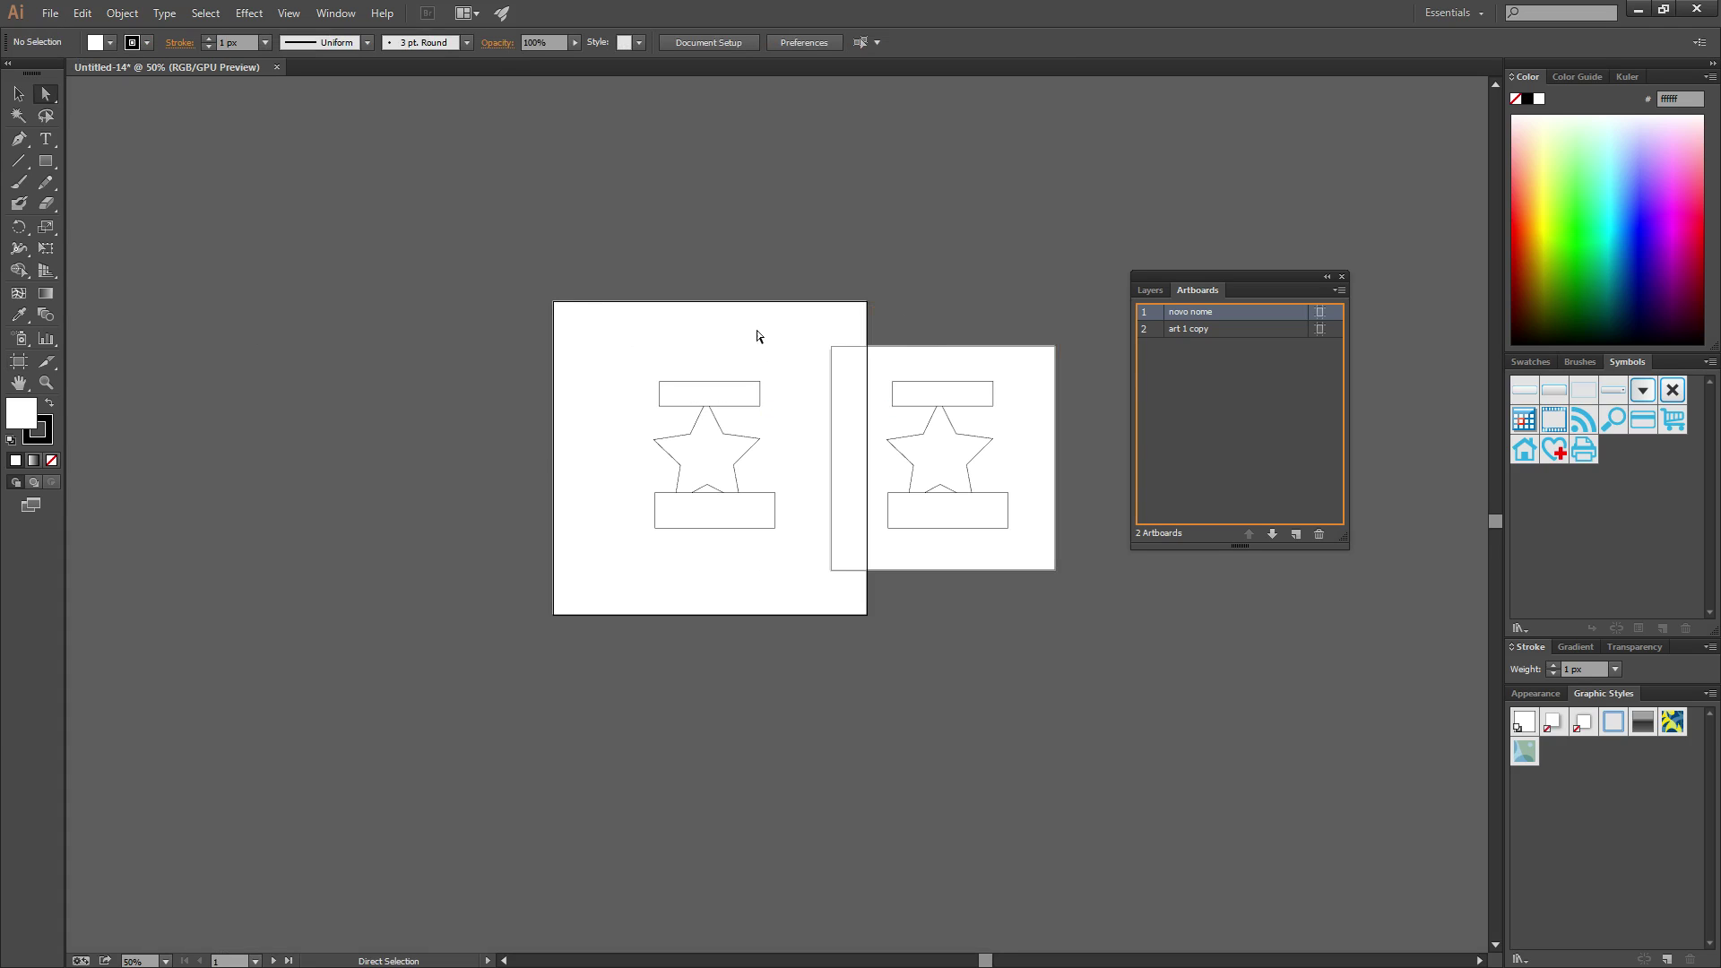
View the Artboard Options of novo nome, cancel them and undo the artboard's last resize
click(1319, 312)
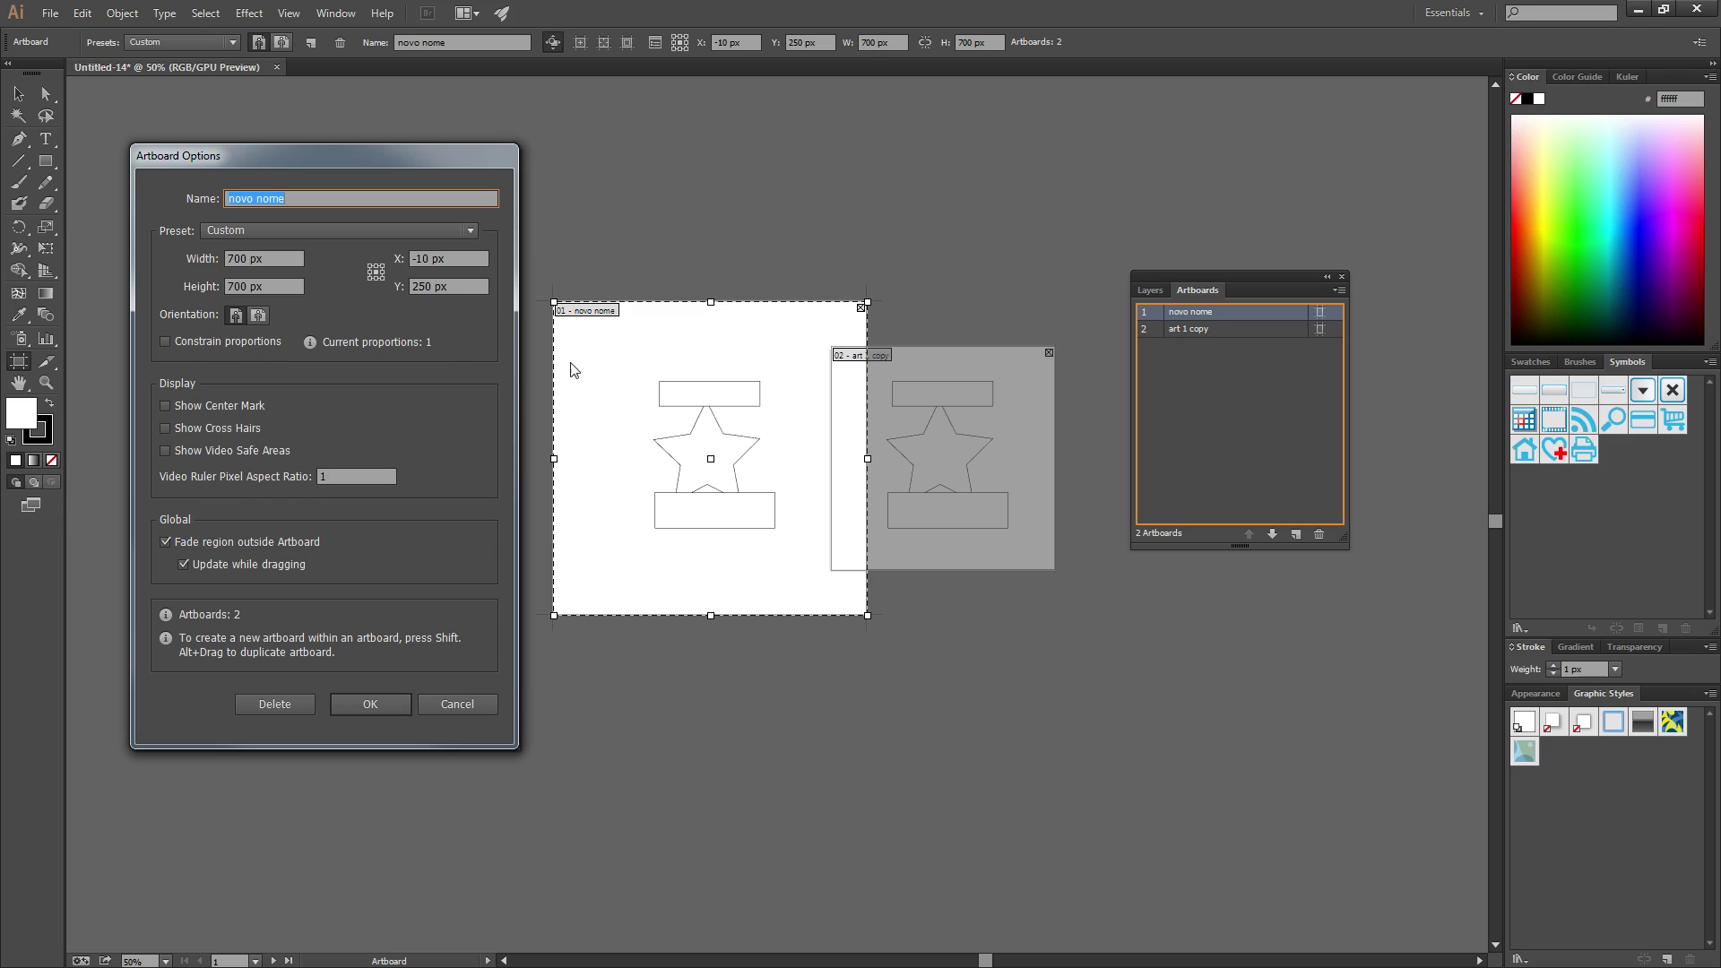
click(457, 703)
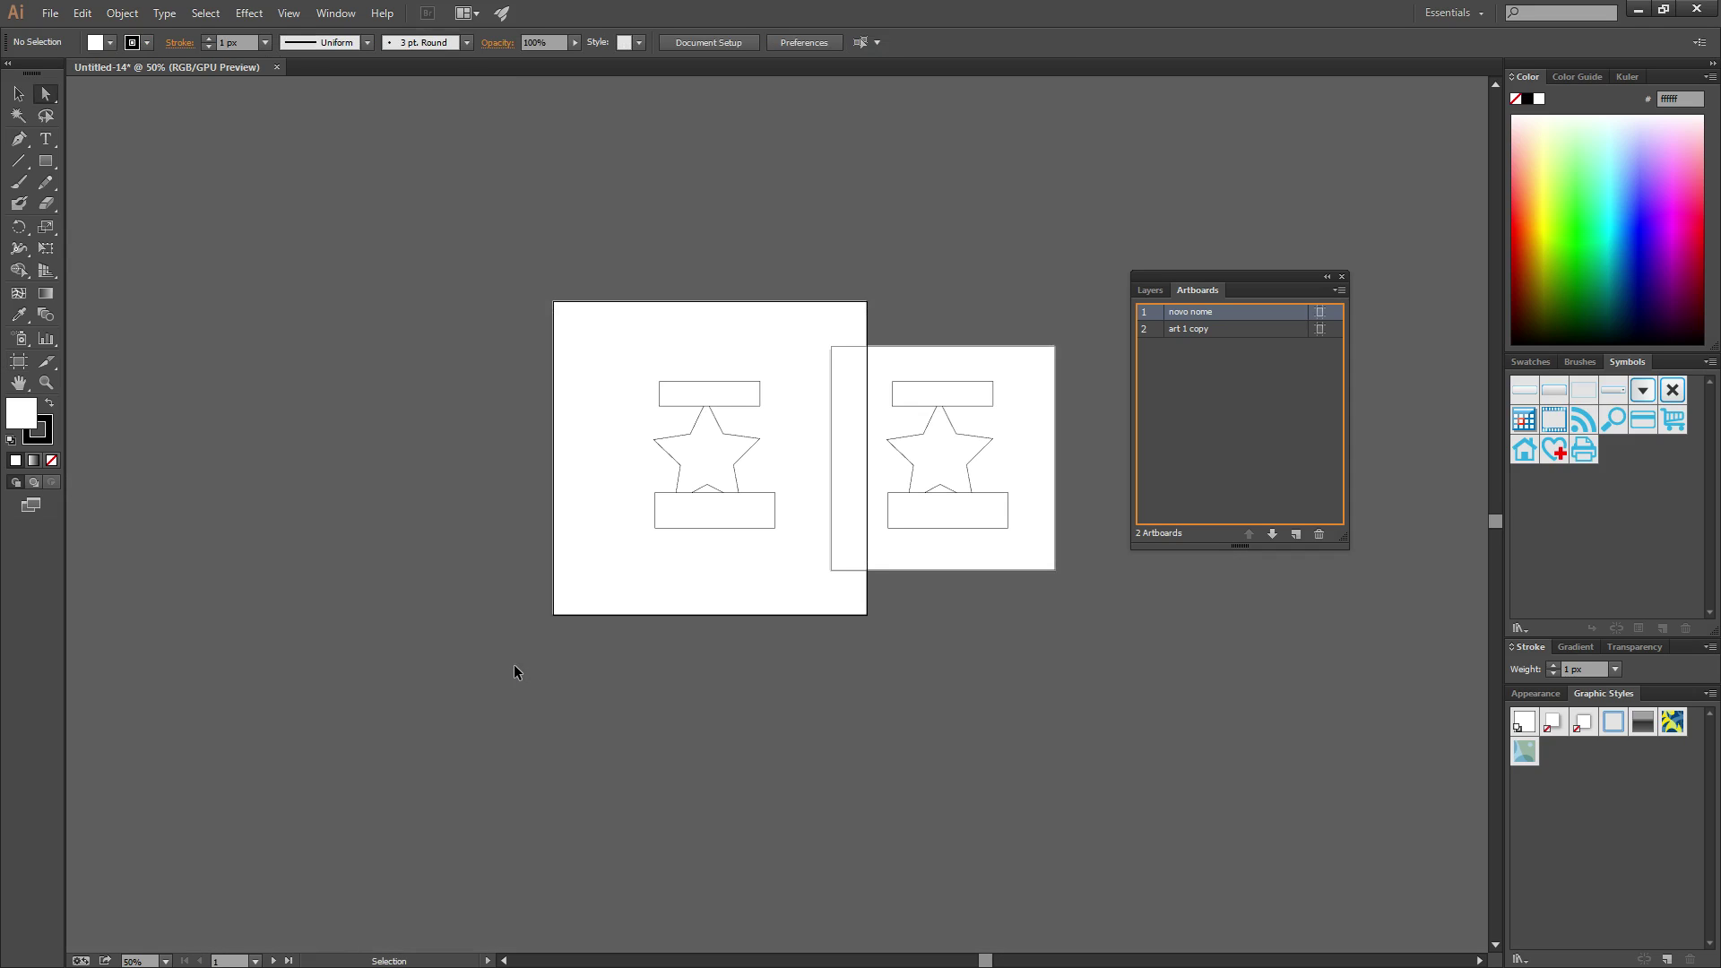
key(ctrl+z)
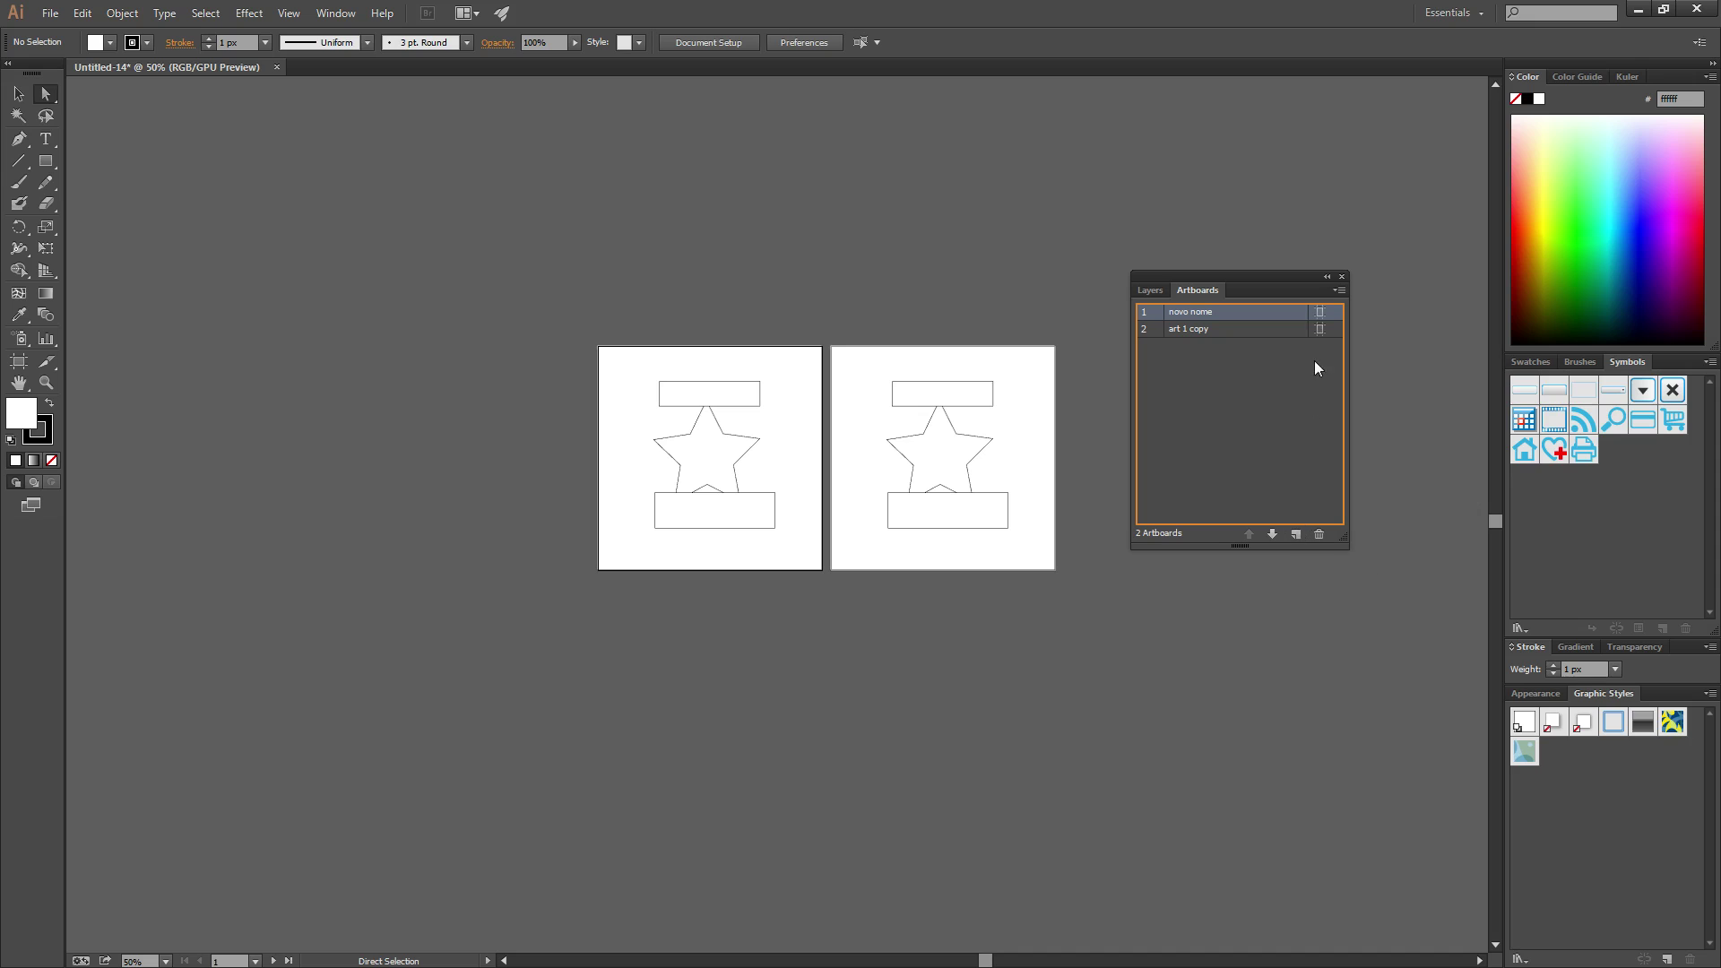
Constrain the proportions of artboard novo nome in its Artboard Options and set the width to 800 px
click(1320, 320)
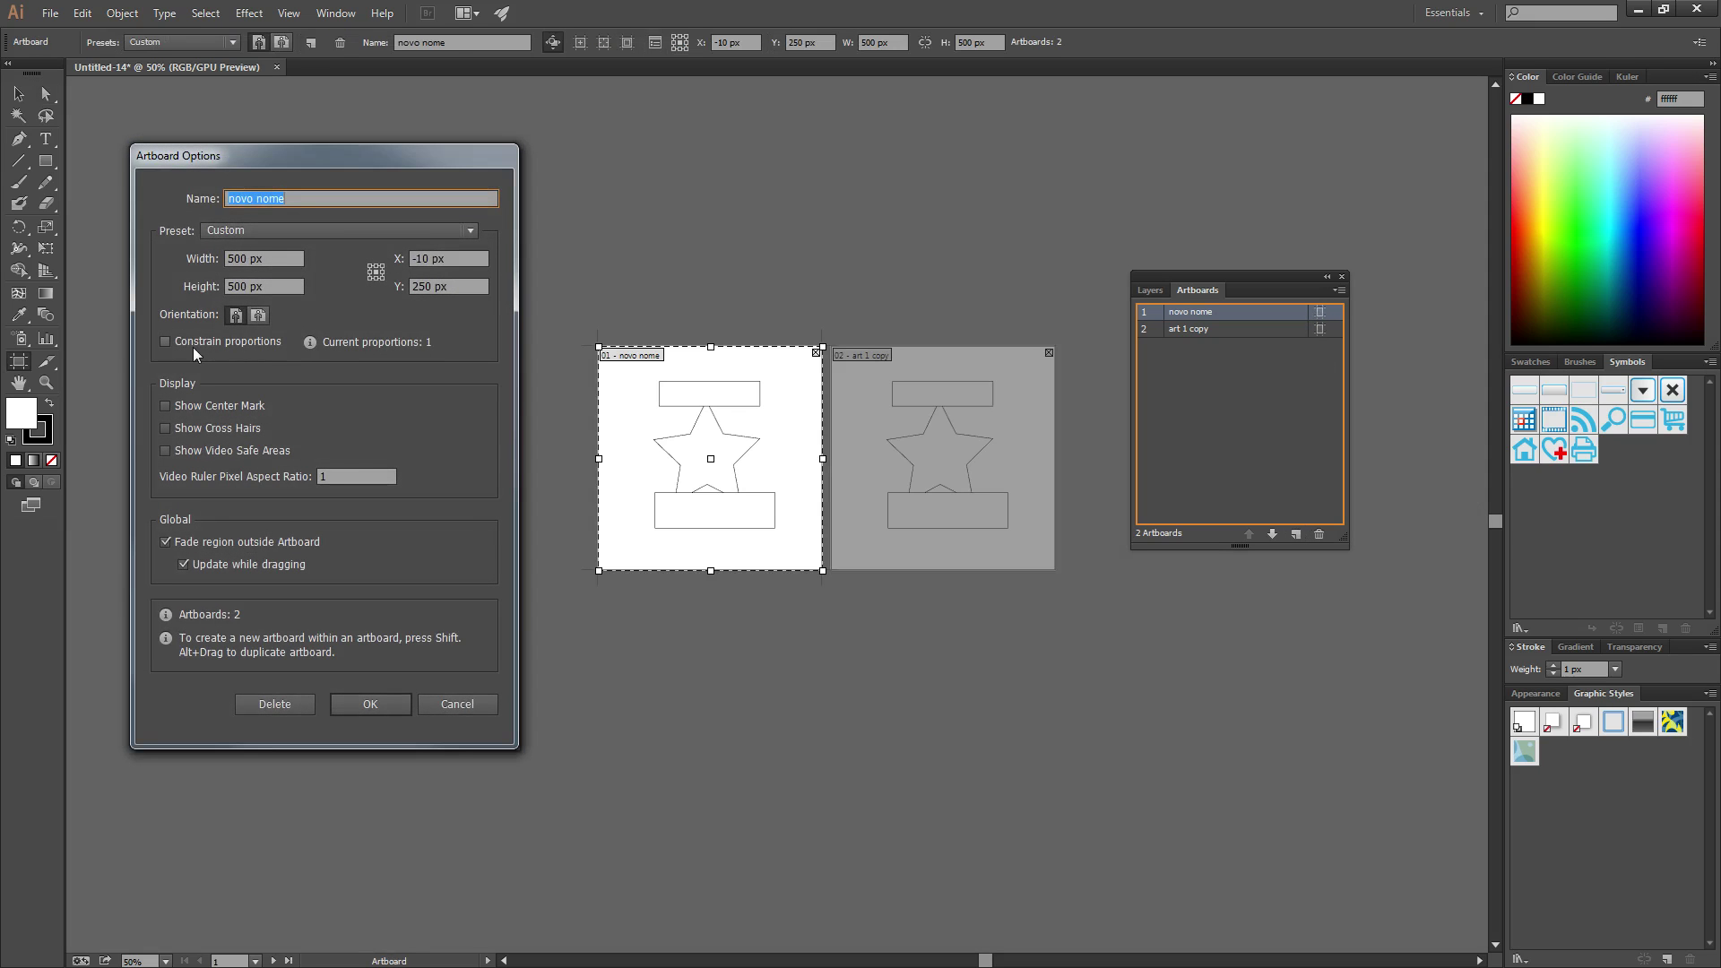
click(185, 346)
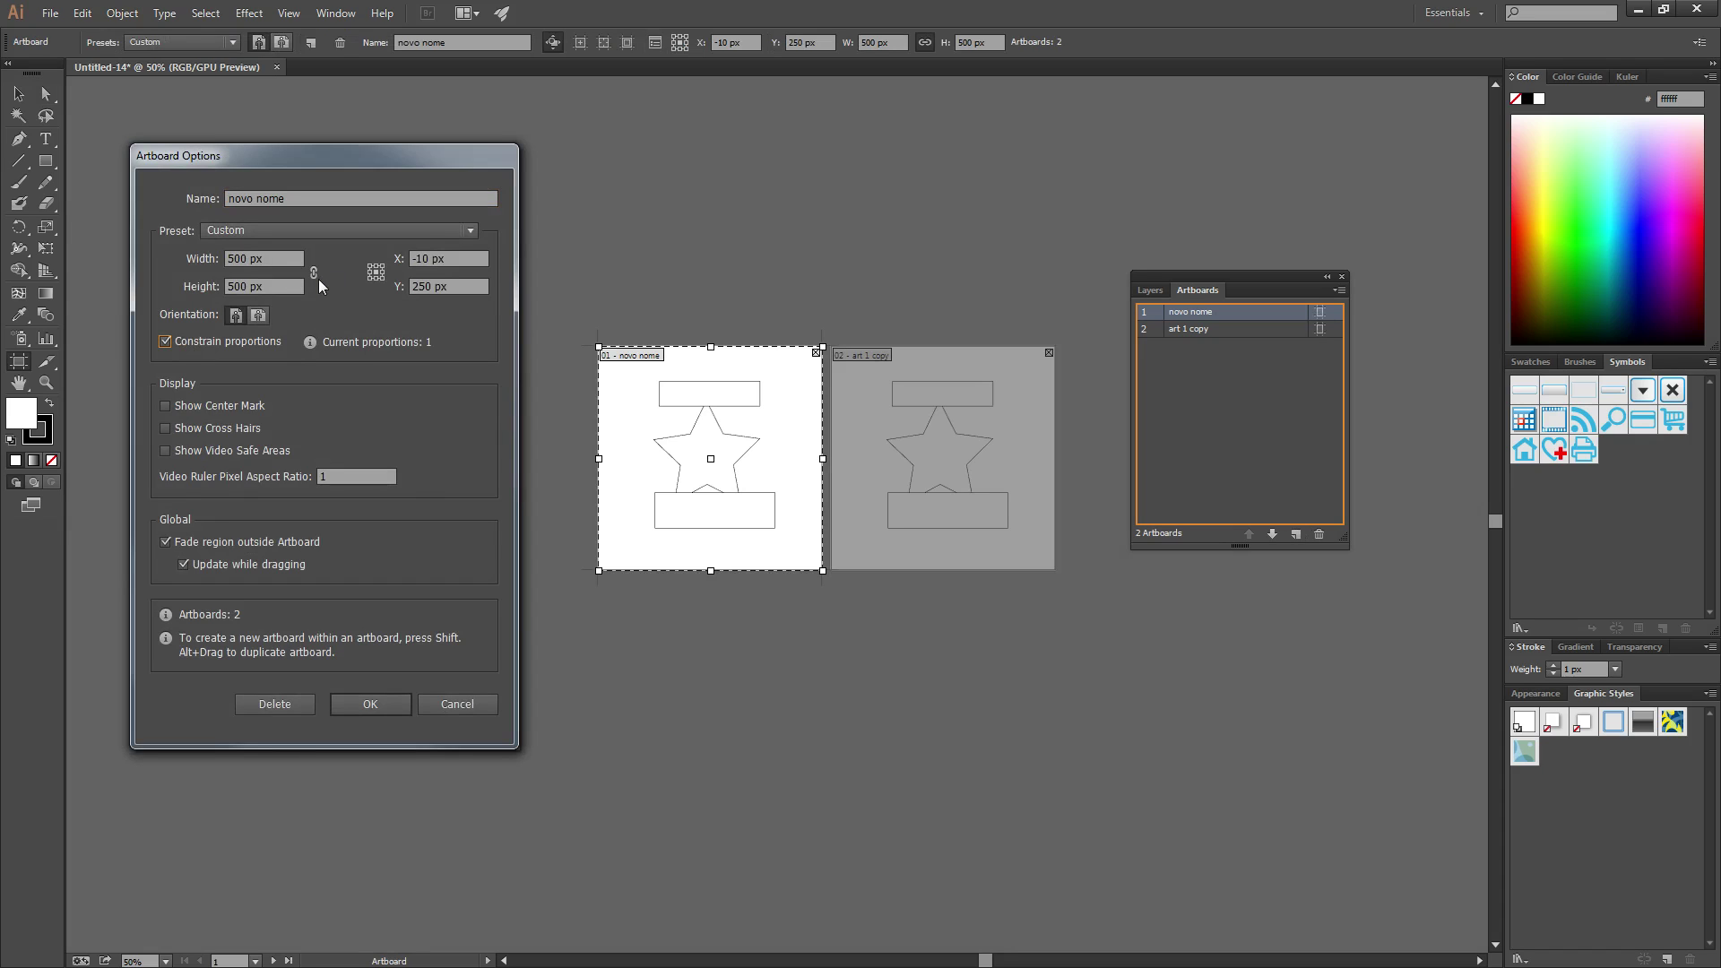
drag(228, 259, 242, 259)
text(8)
click(271, 284)
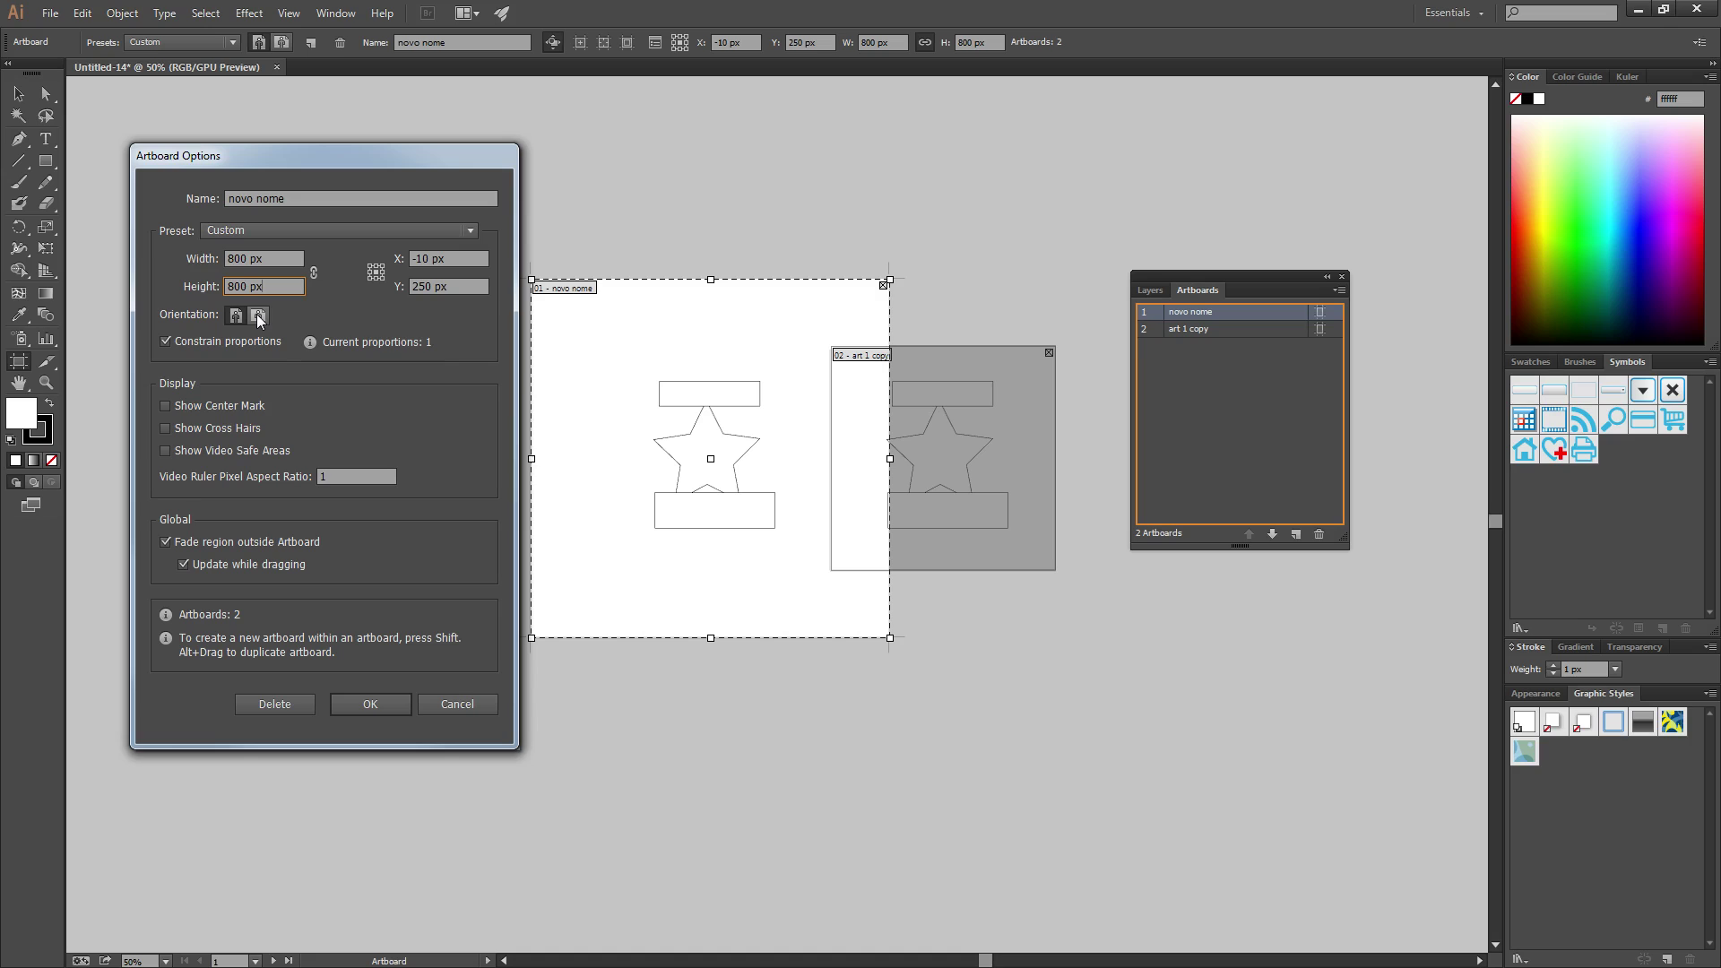
Release the proportion constraint of novo nome and set only its width to 500 px
click(165, 342)
drag(241, 259, 226, 259)
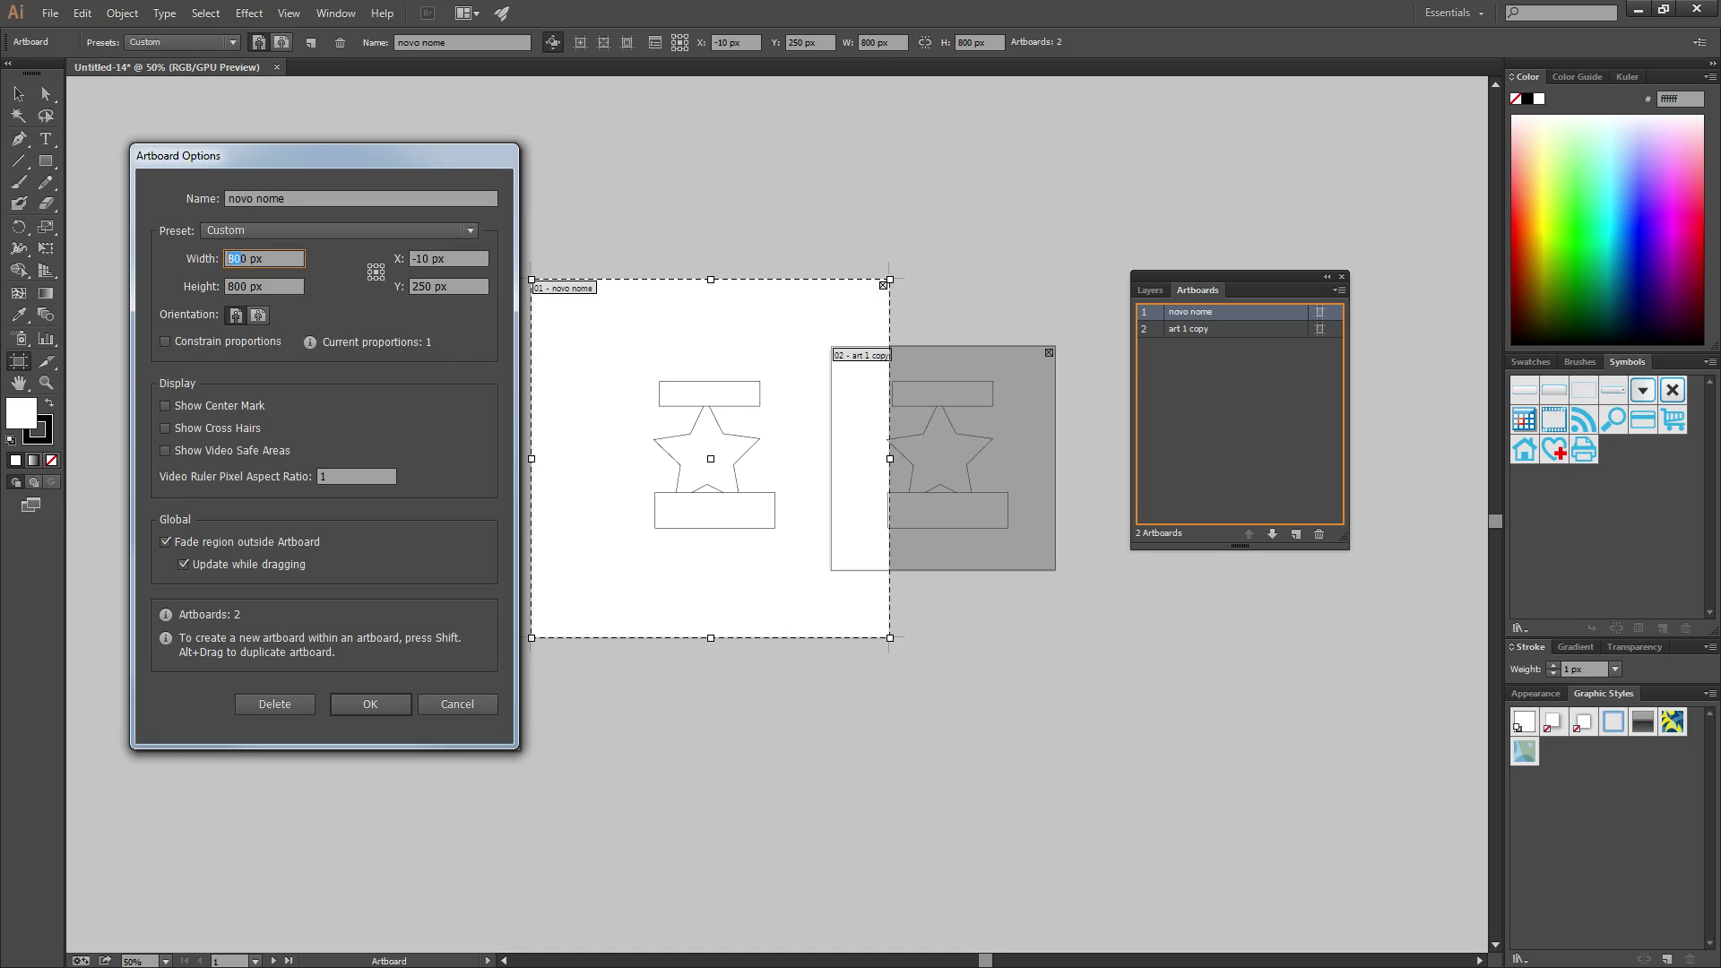
text(50)
click(292, 283)
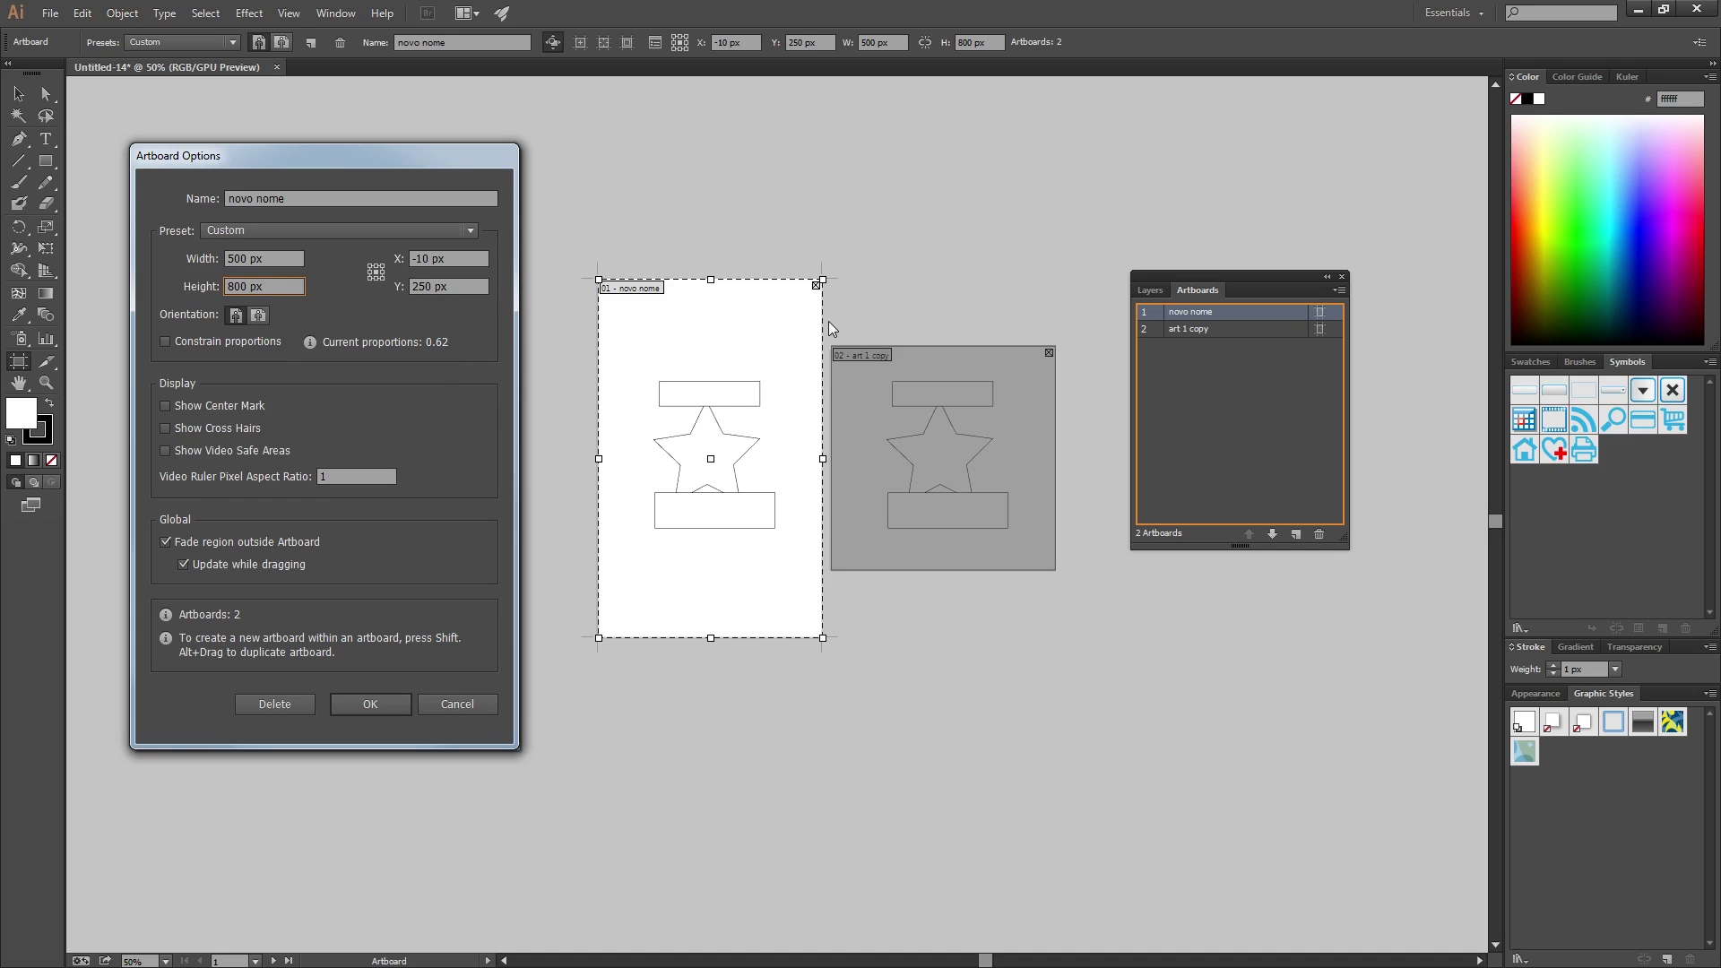
Switch the artboard between landscape and portrait about its centre, and repeat this with the top-left corner as reference point
click(258, 316)
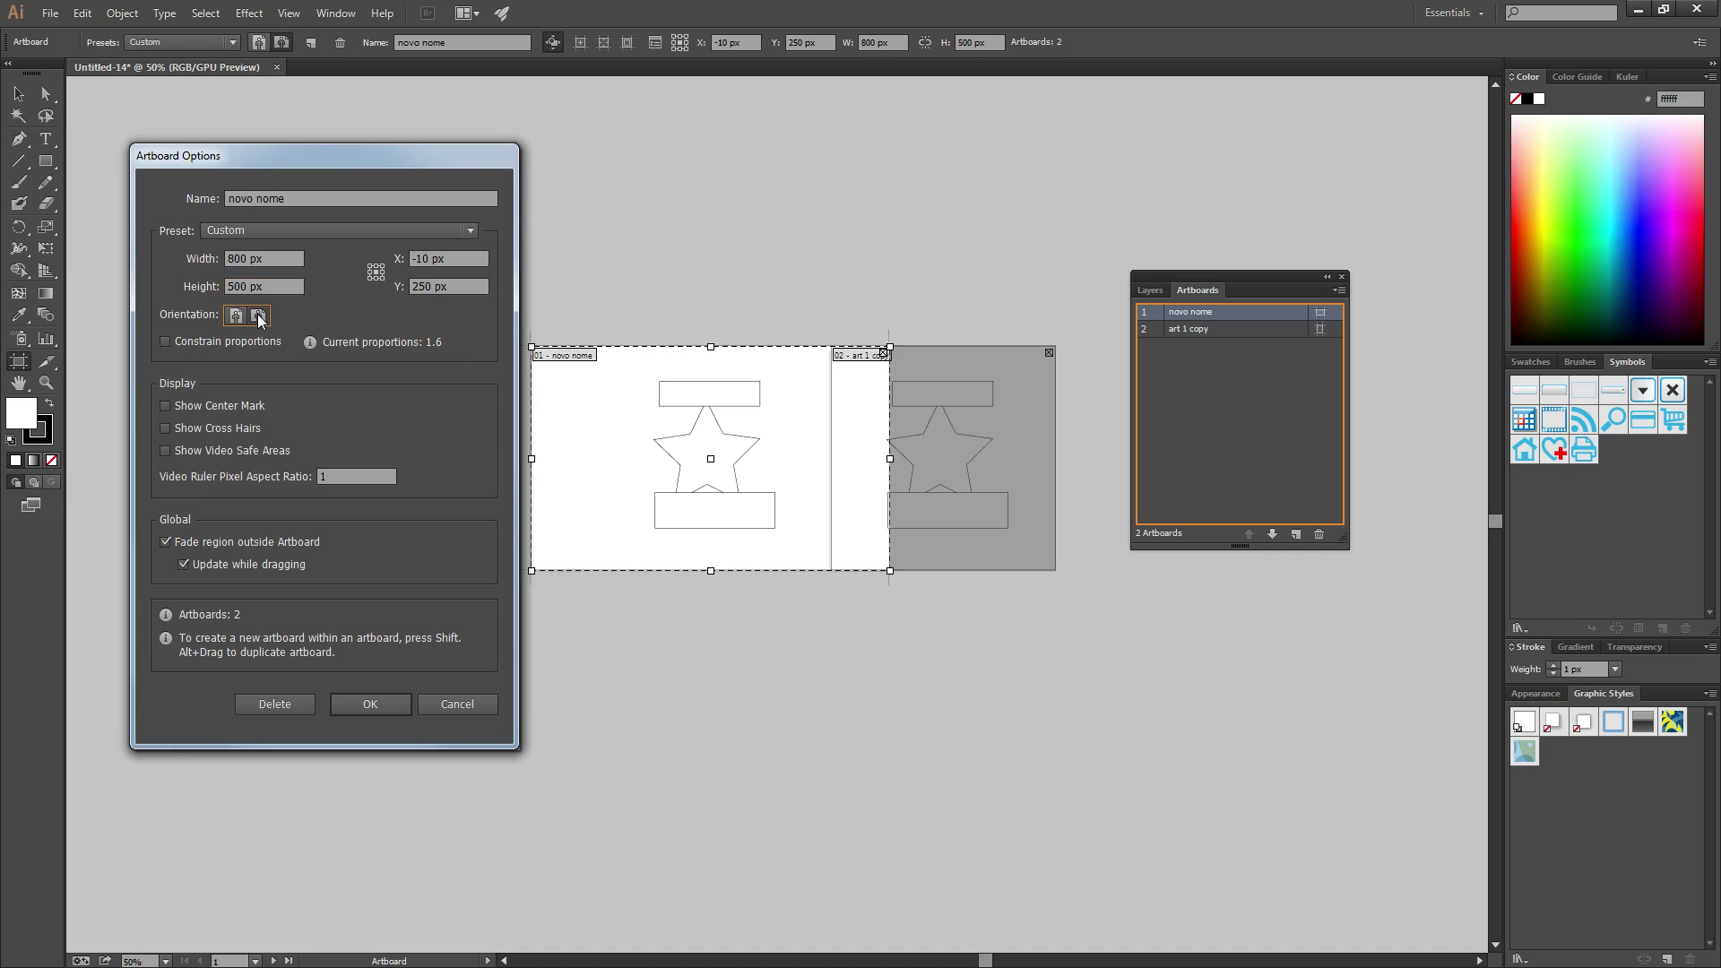
click(238, 315)
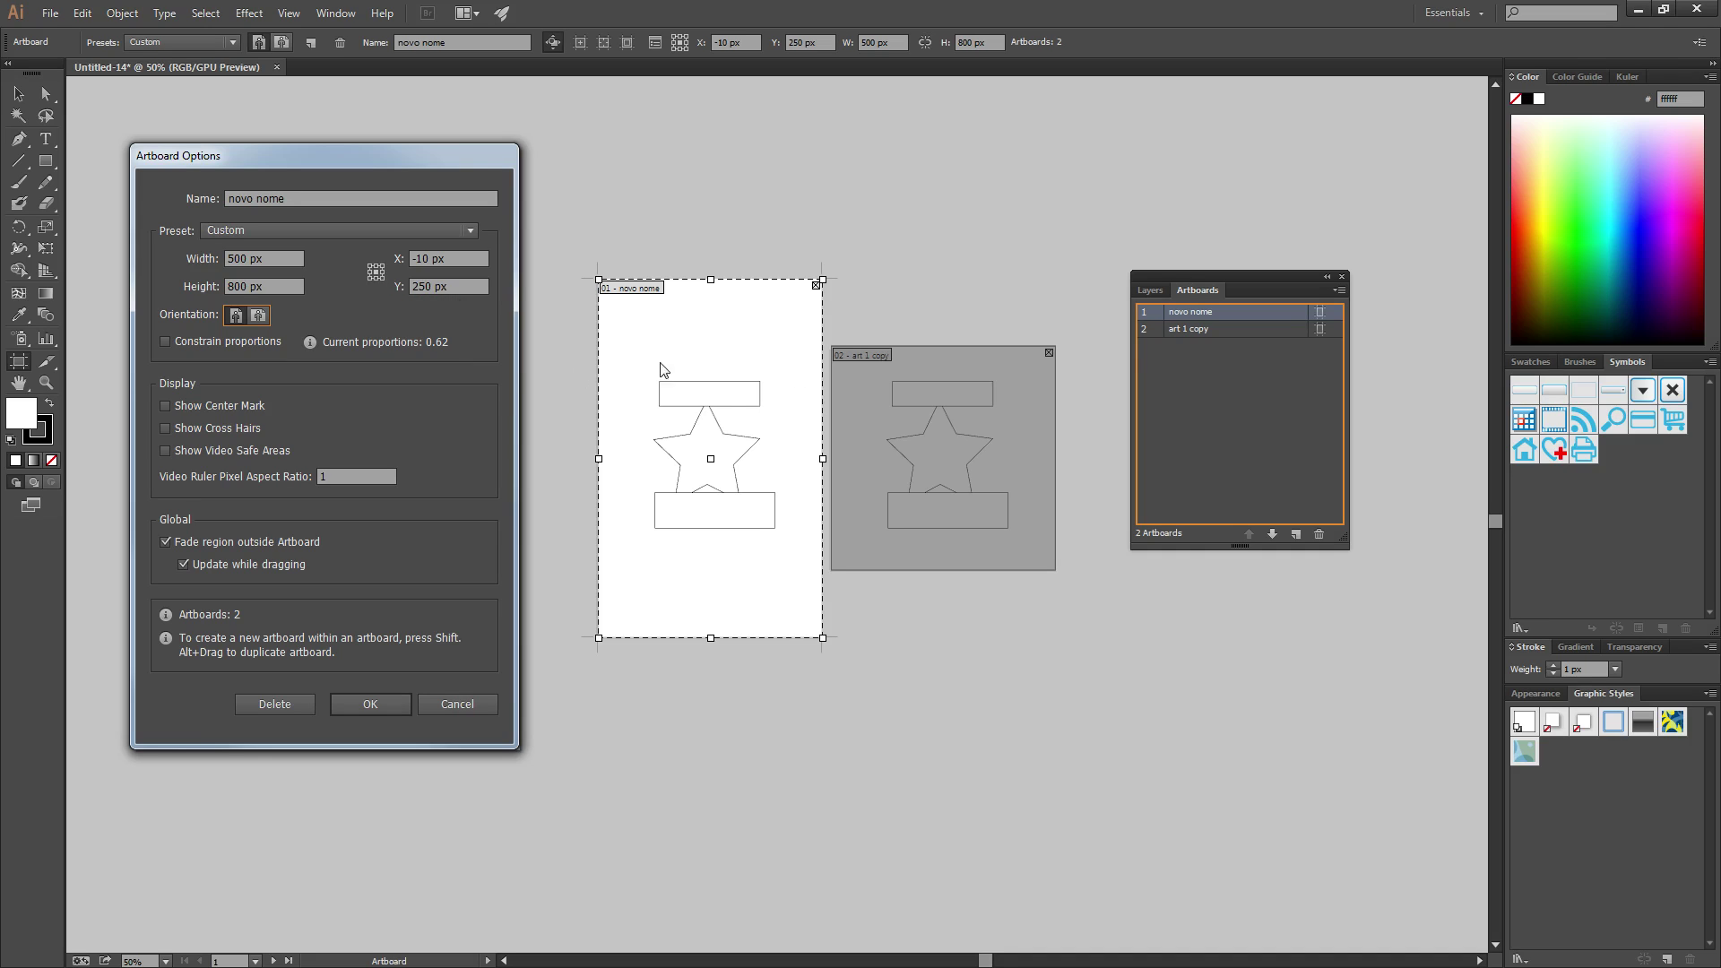
click(370, 267)
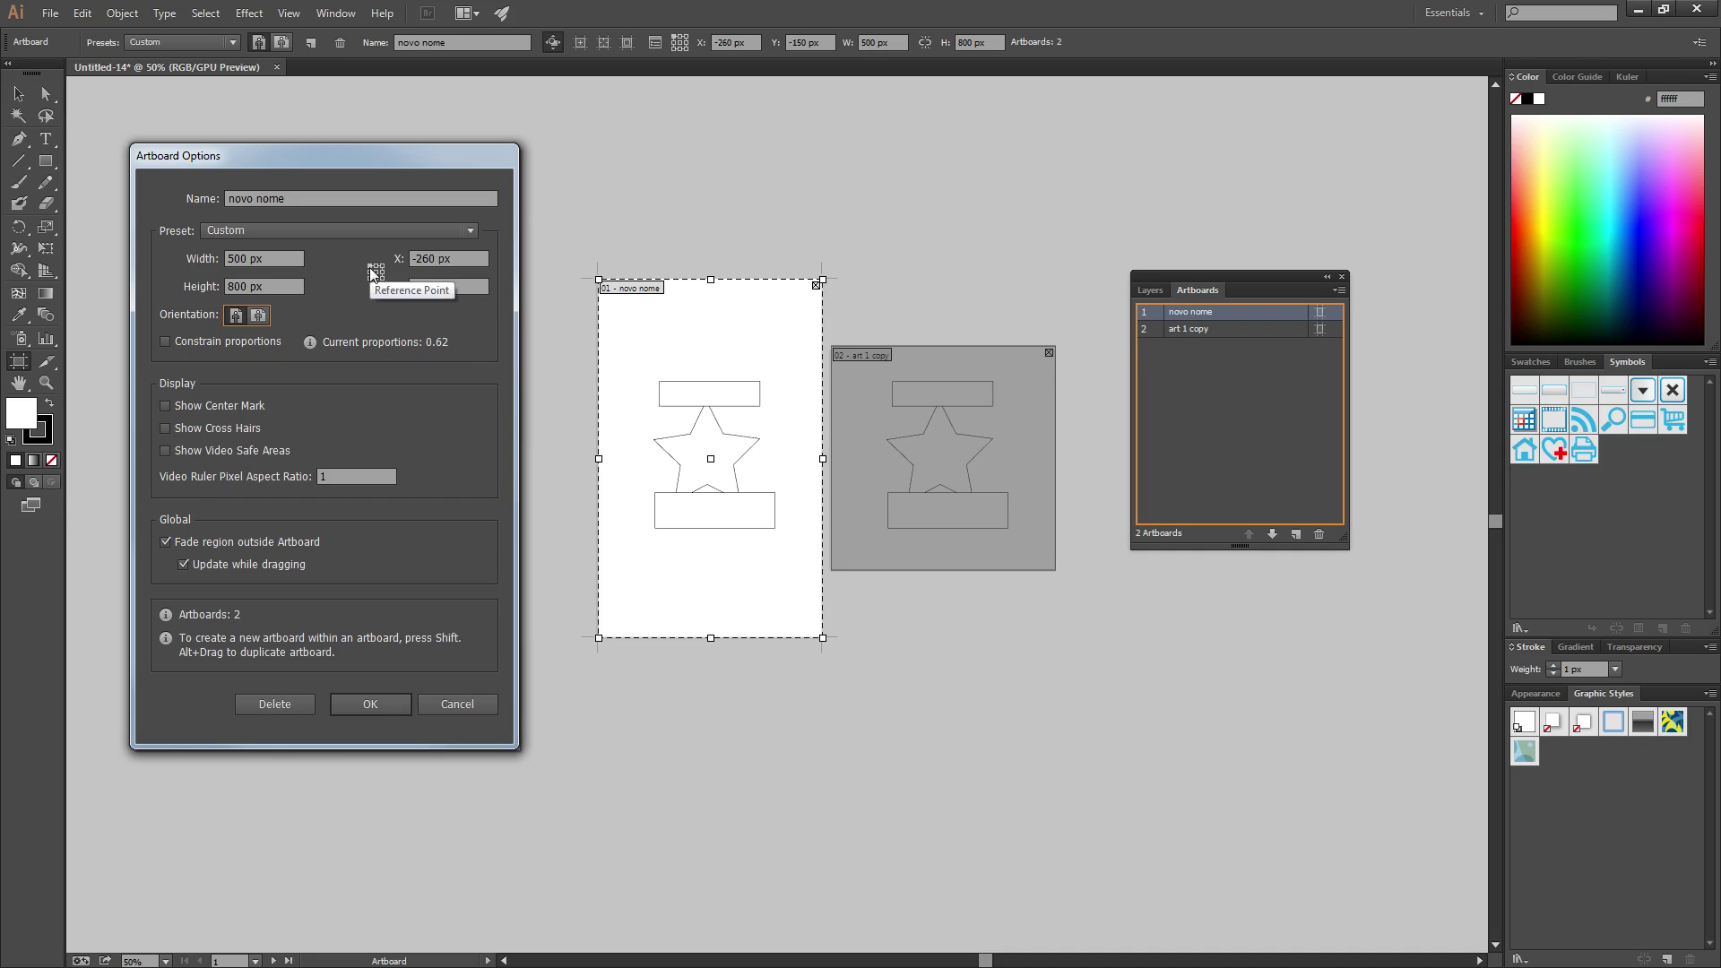
click(259, 315)
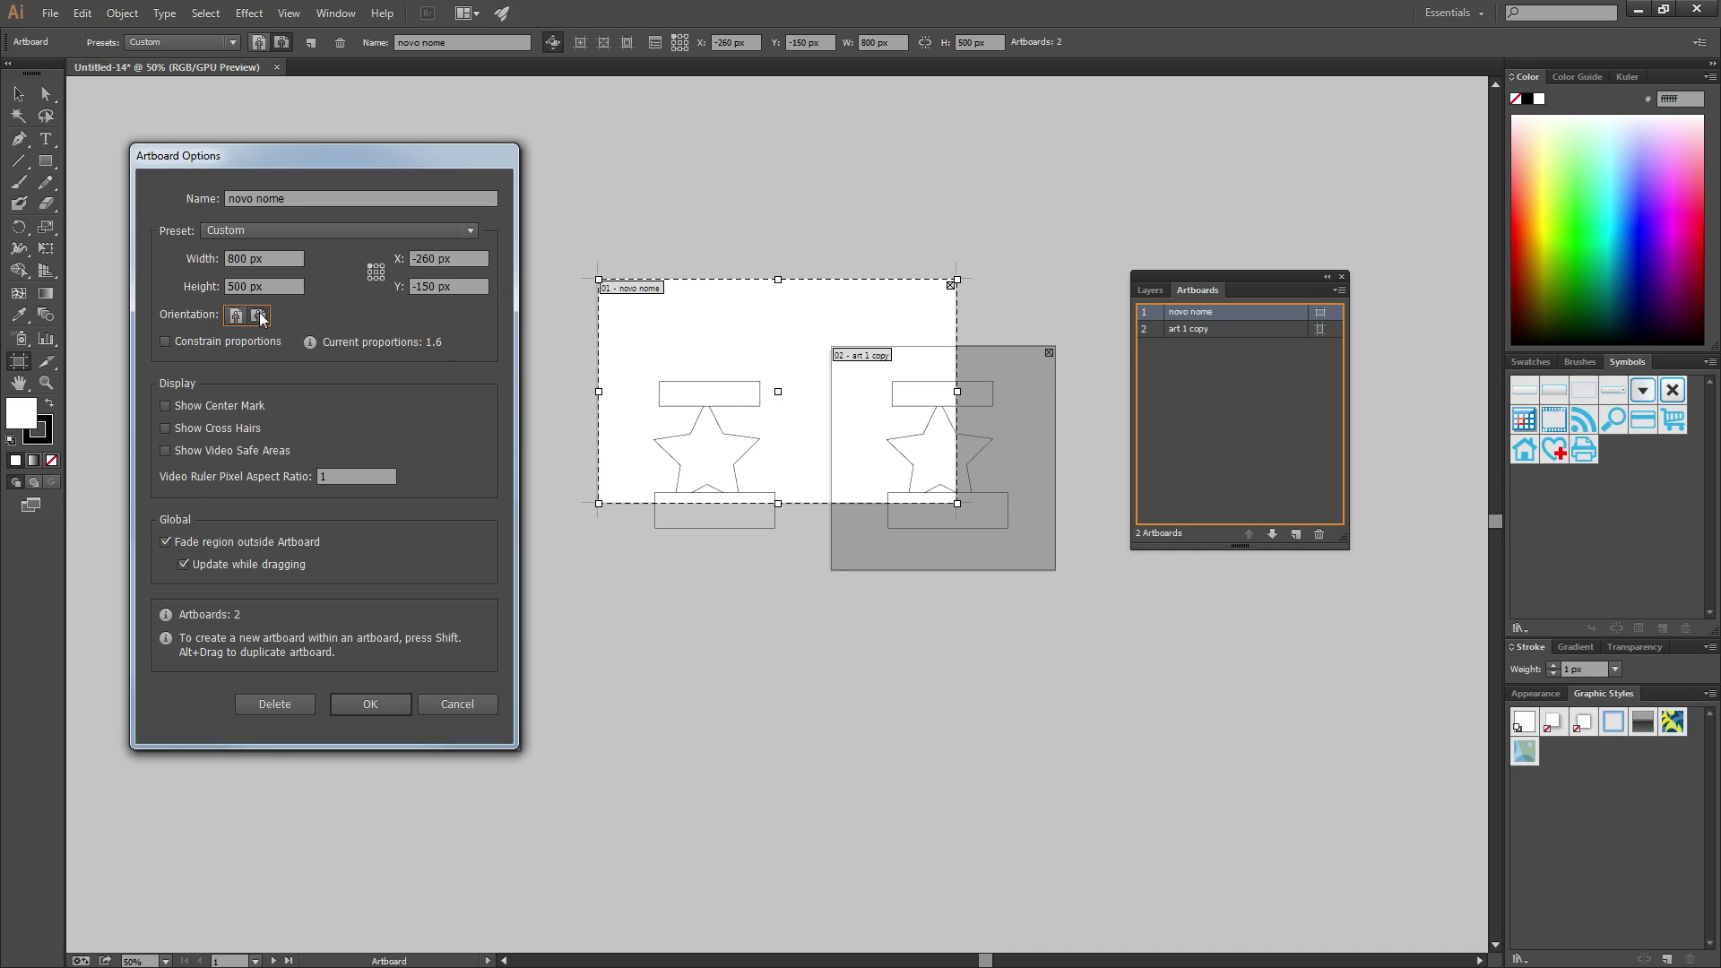
click(235, 315)
click(256, 315)
click(236, 316)
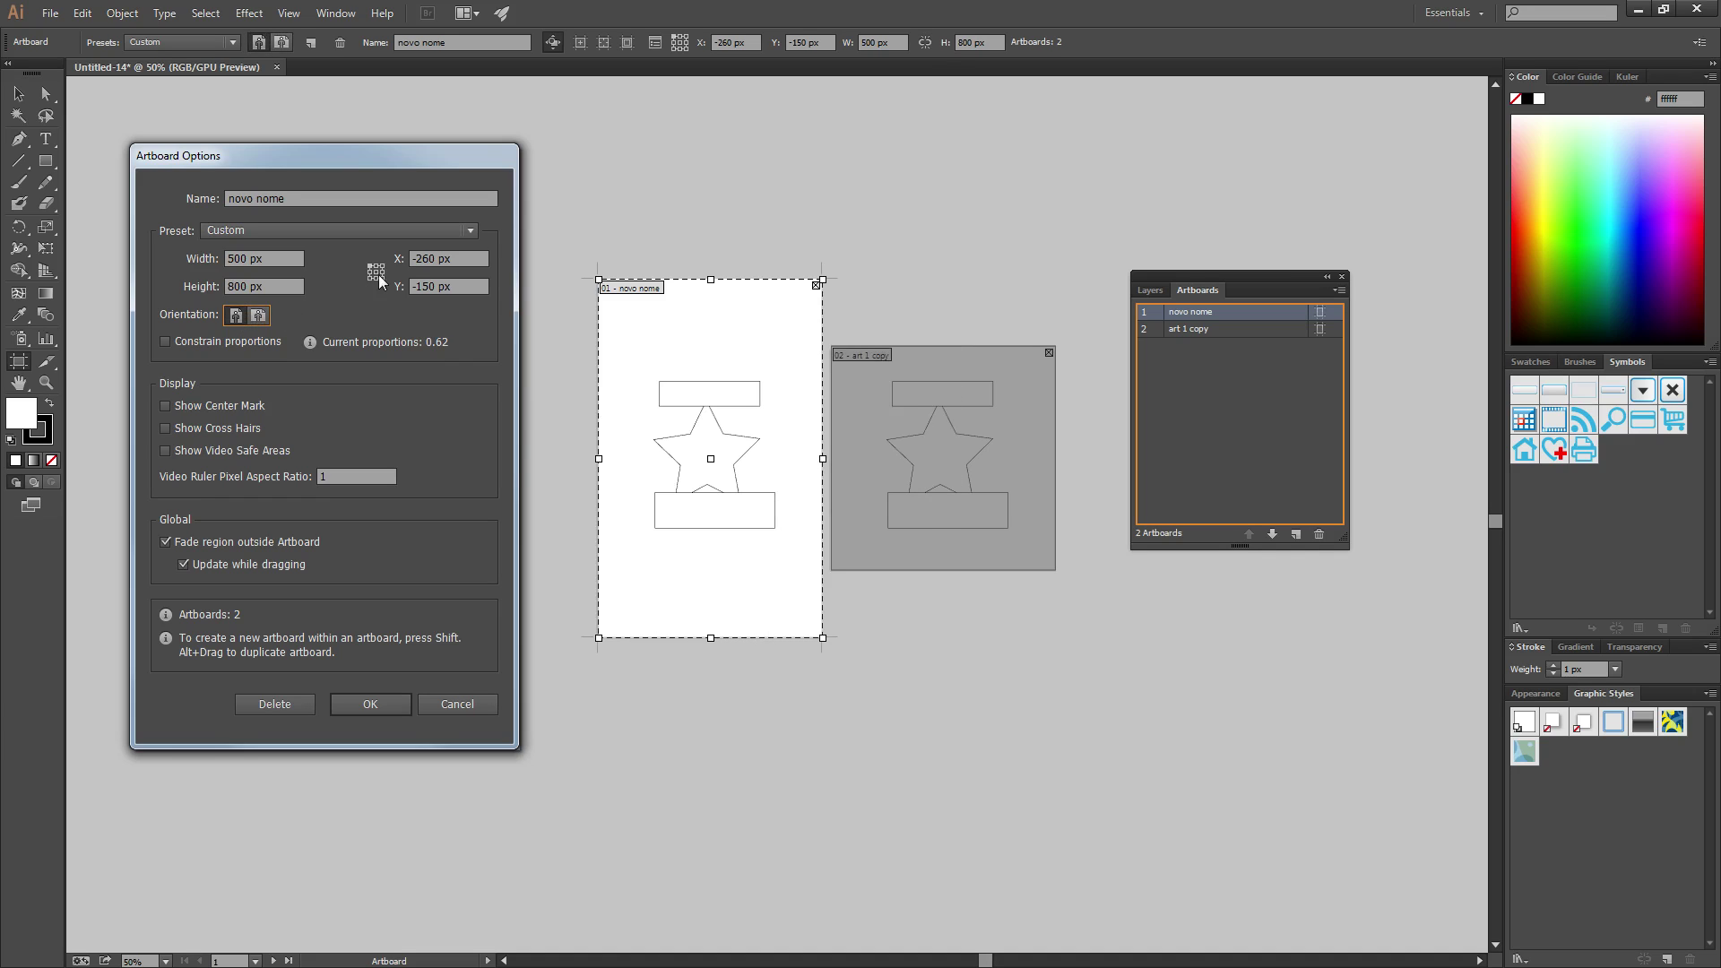
Try the orientation change with the centre, bottom-right and top-left reference points, and cancel the Artboard Options
click(262, 315)
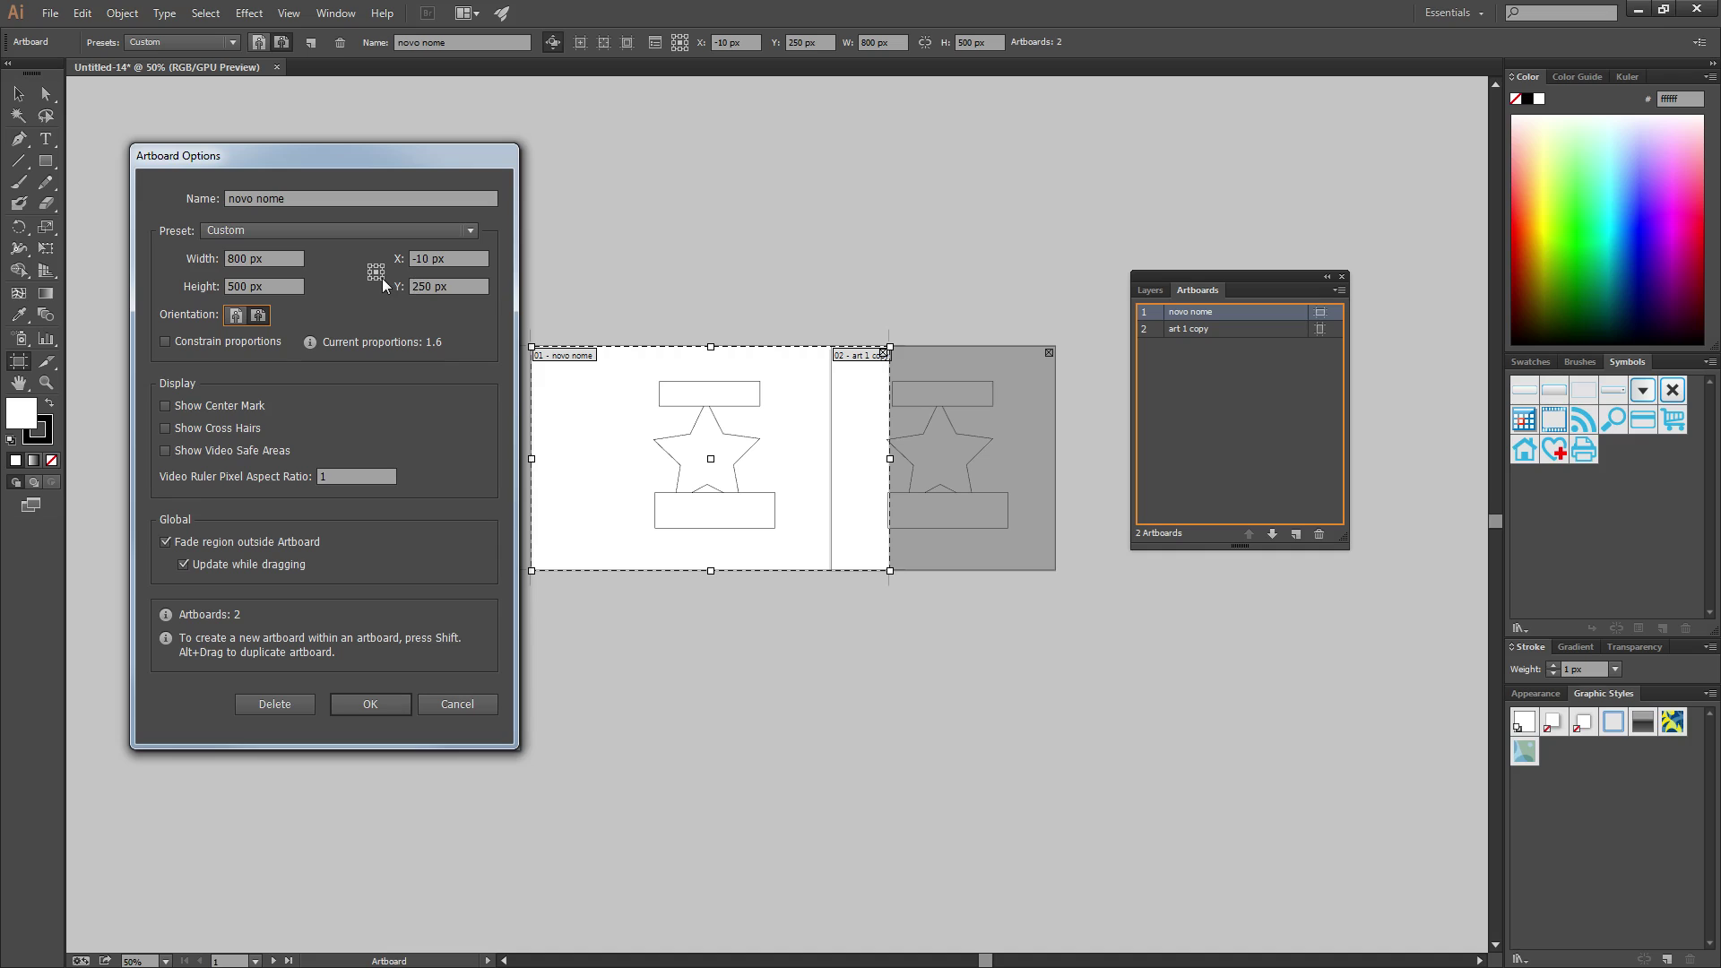
click(235, 315)
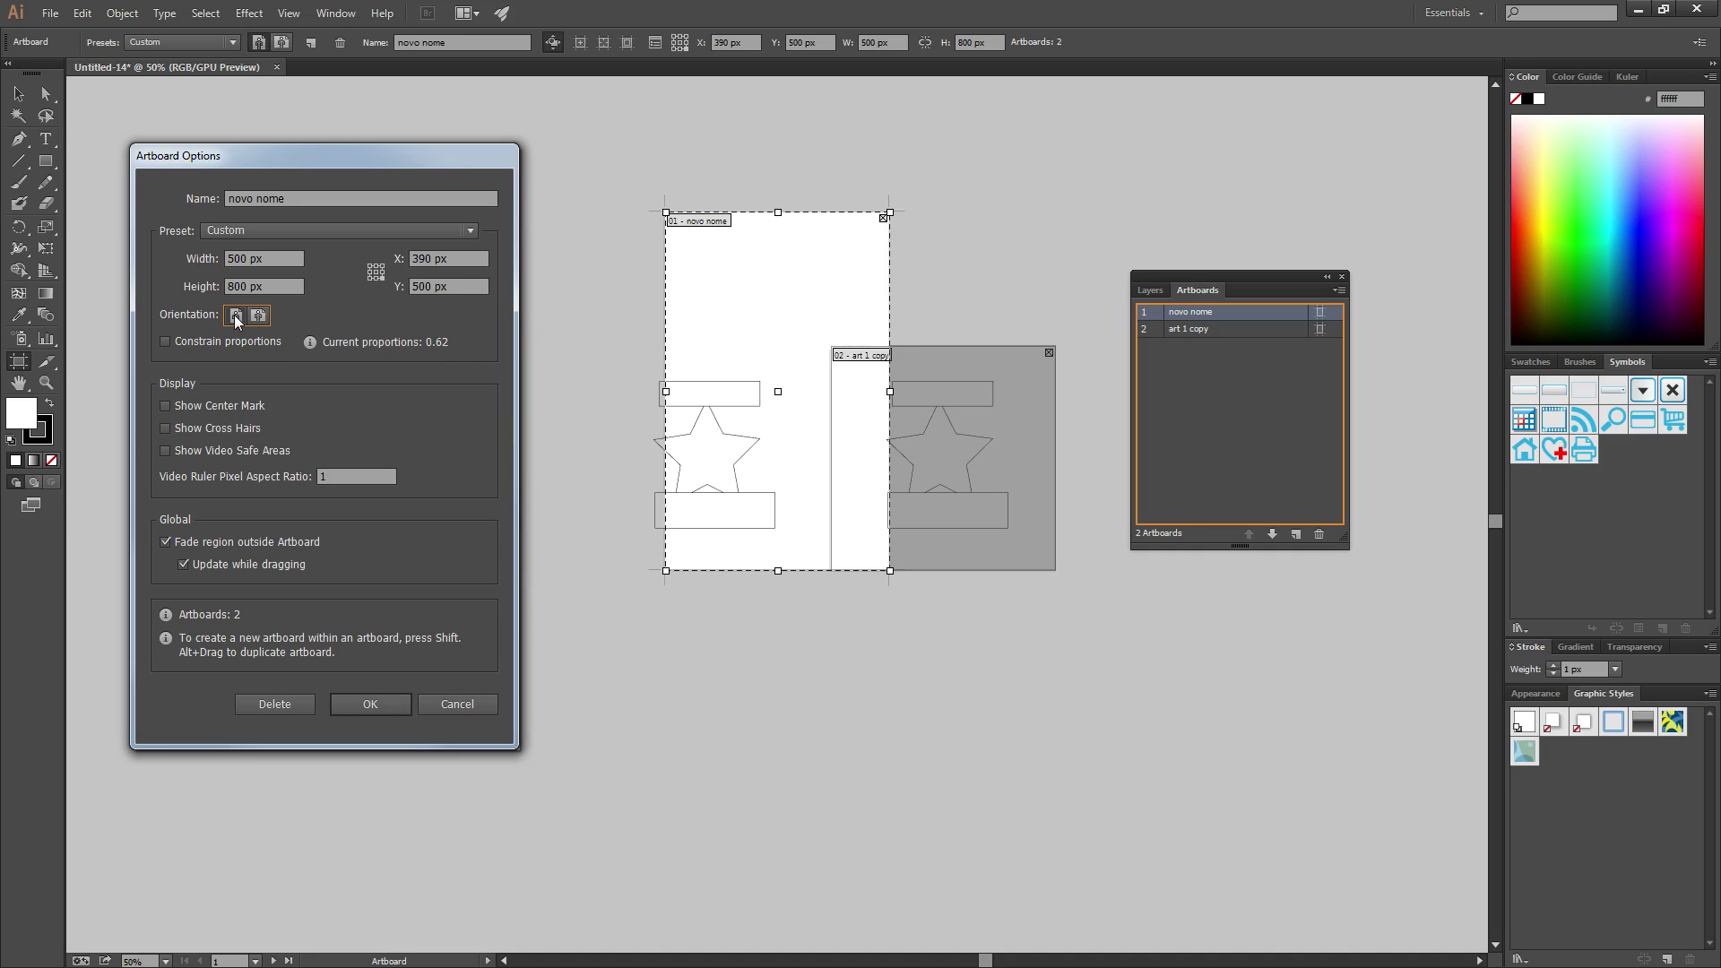
click(369, 266)
click(255, 315)
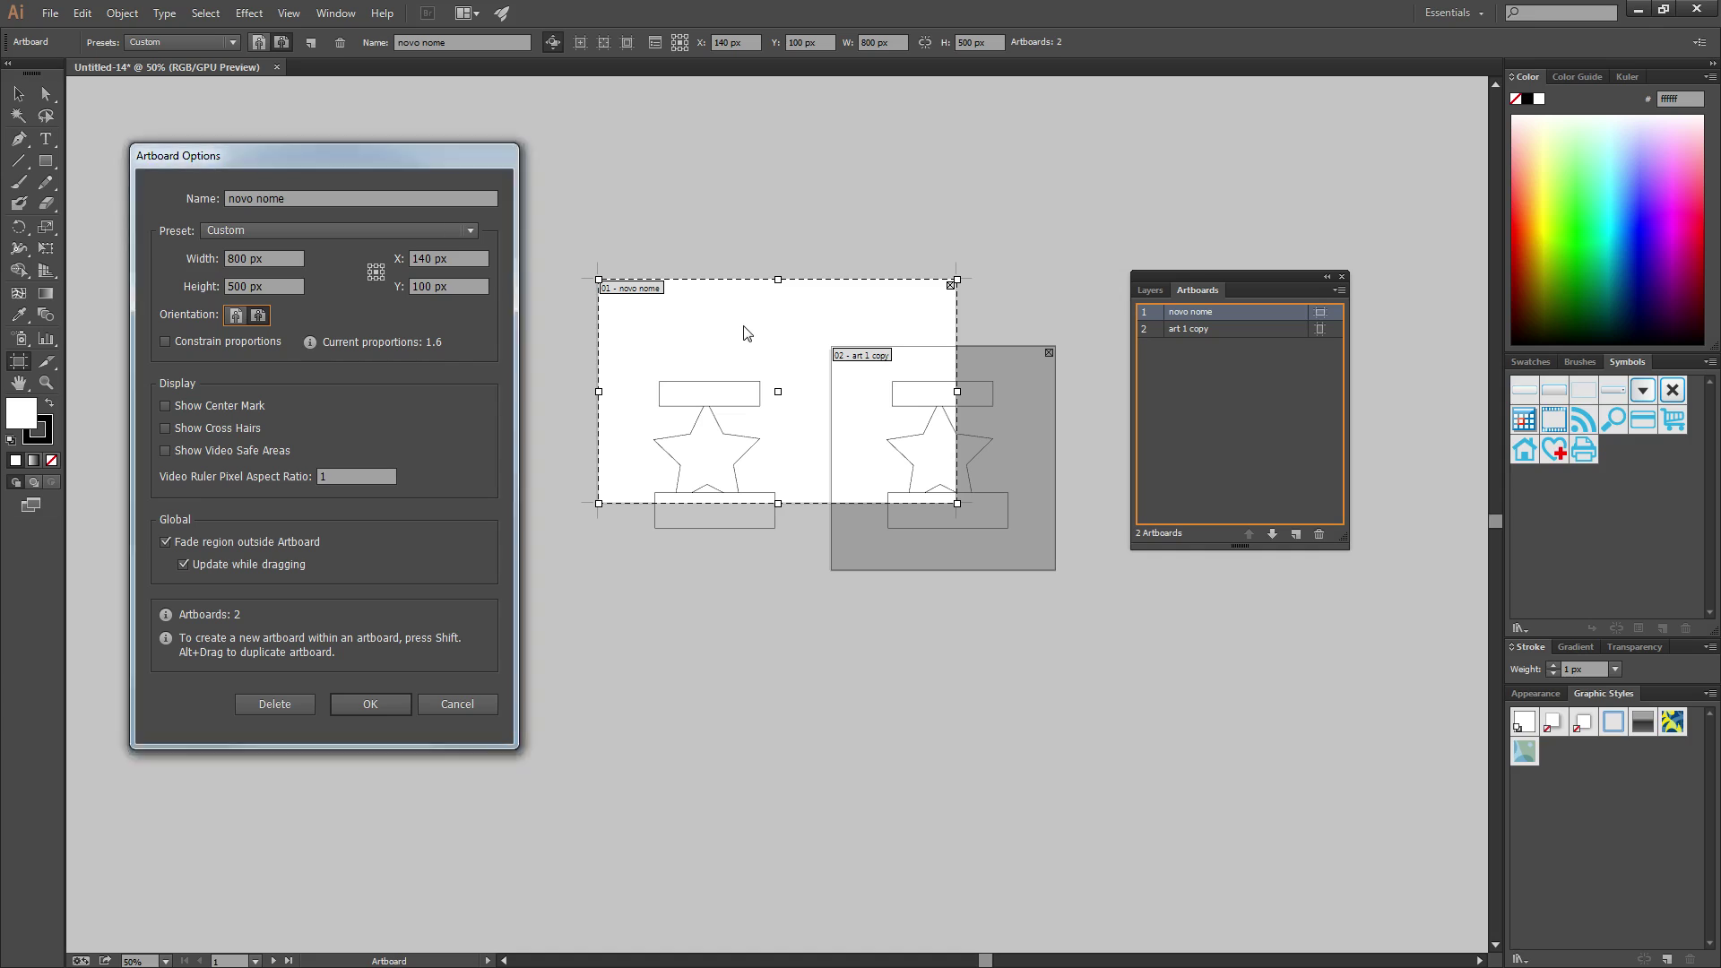
click(473, 704)
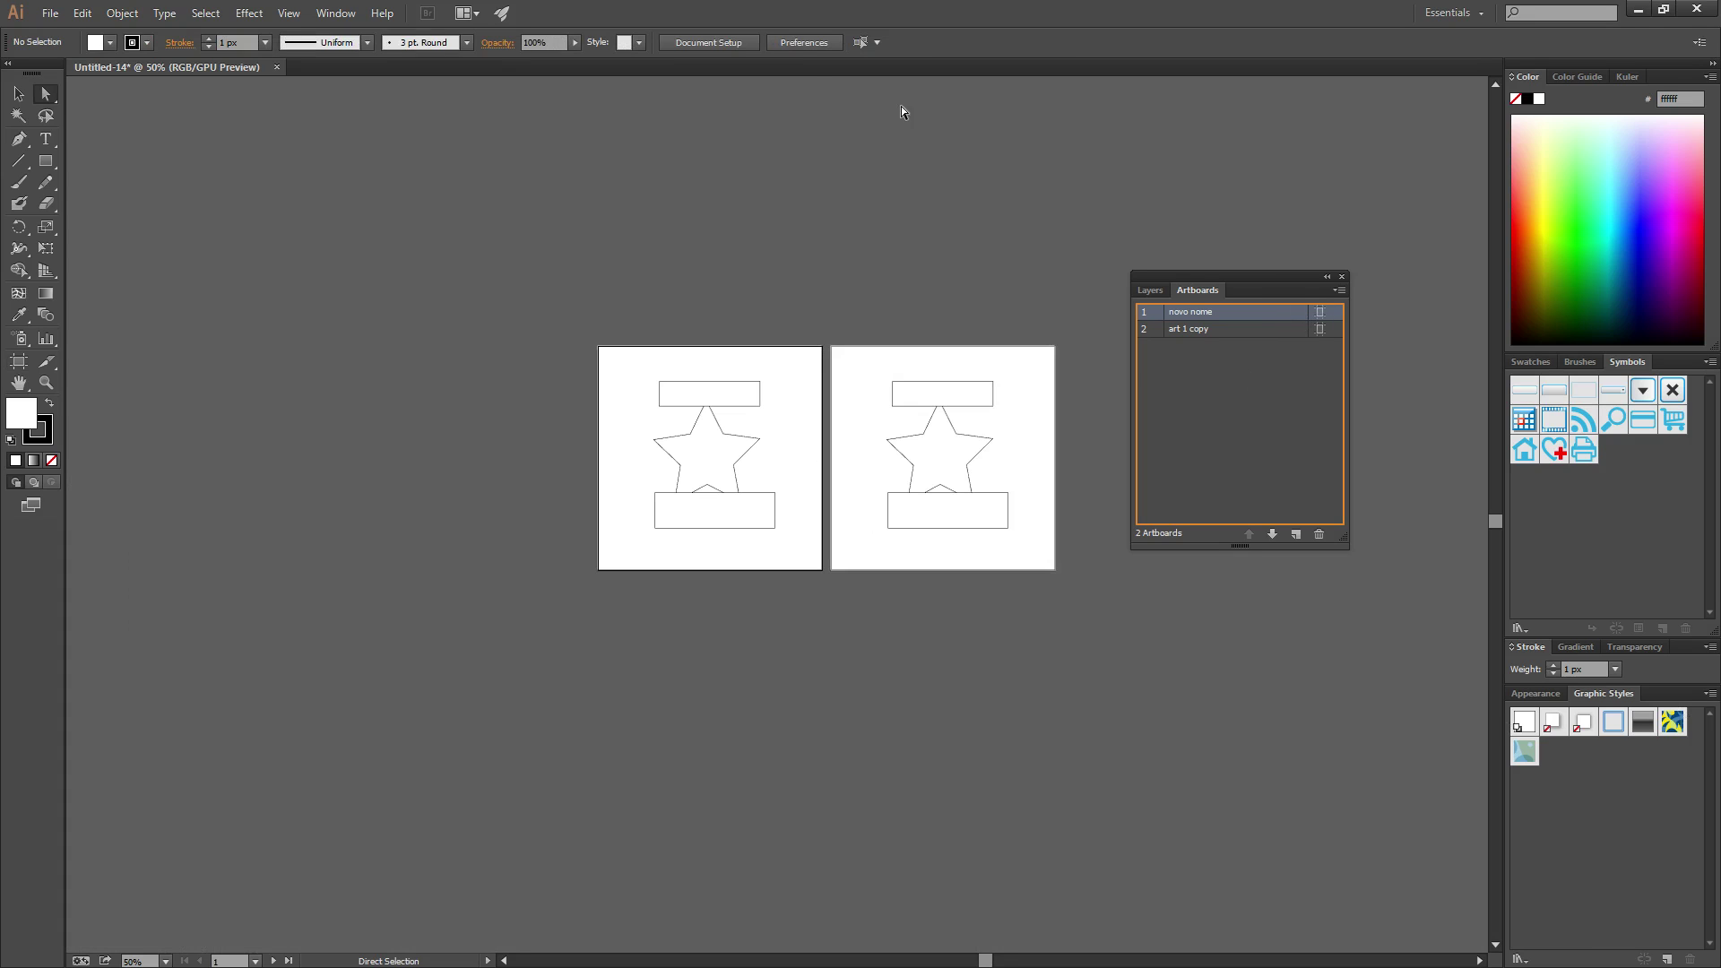
Enter artboard editing from Document Setup, move novo nome up and away from the other artboard, and enlarge it to about 1172 × 1195 px
click(712, 41)
click(460, 331)
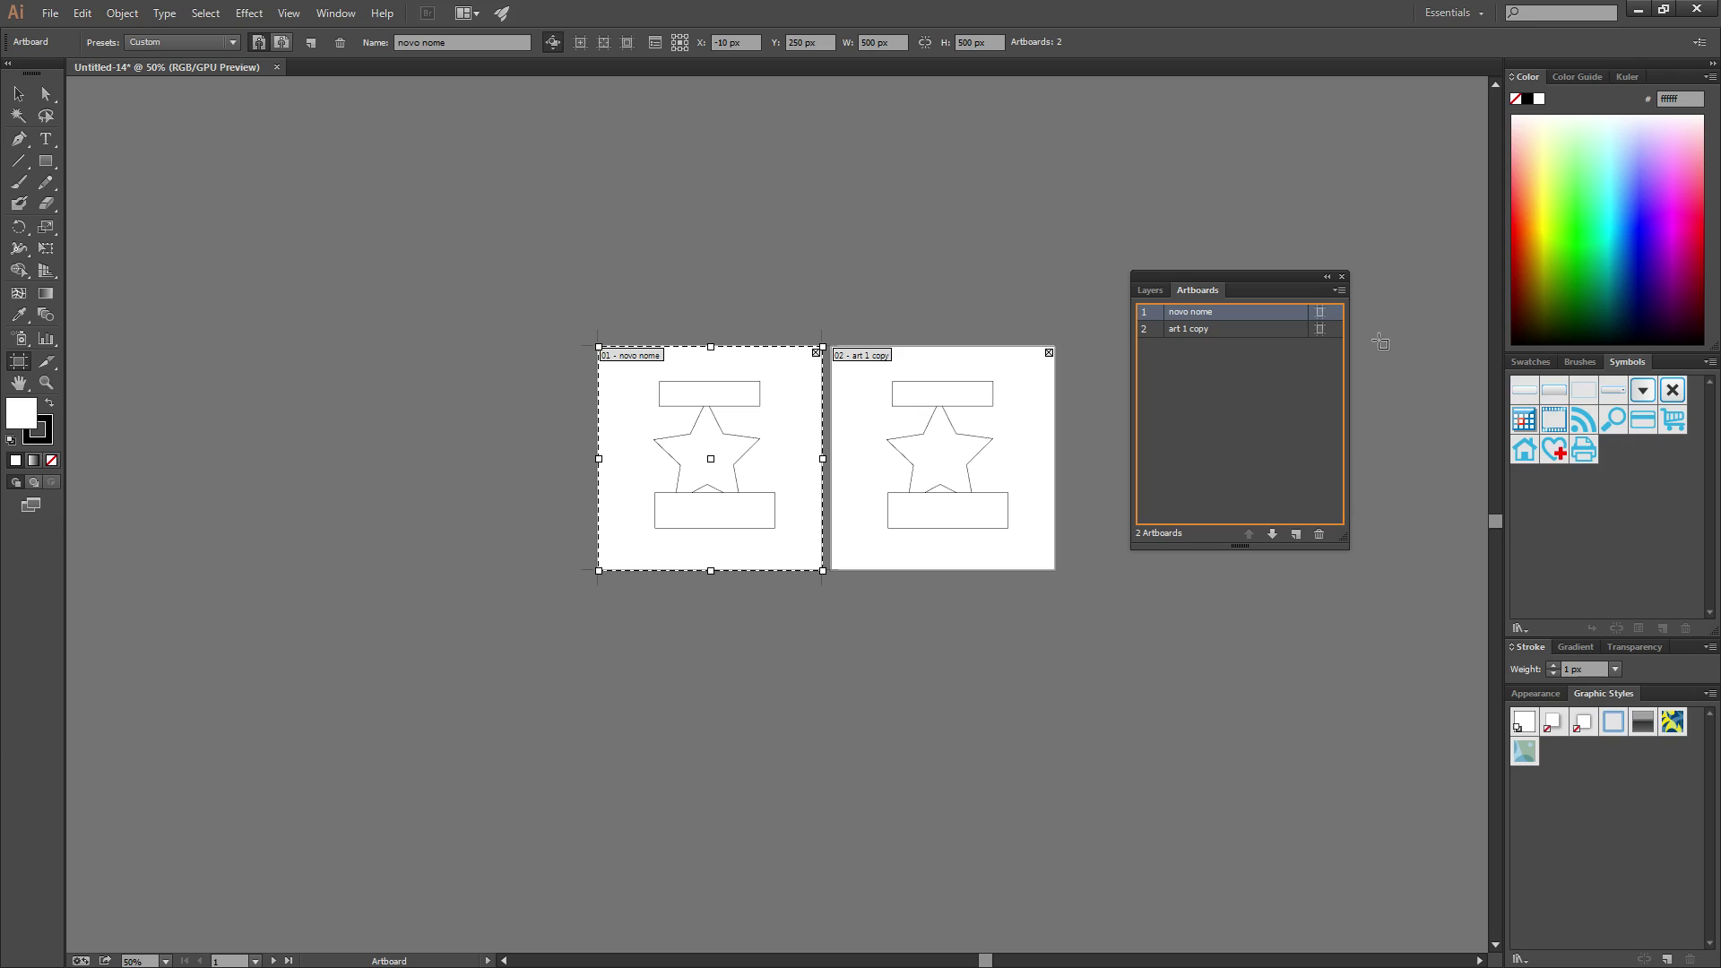
drag(768, 369, 398, 439)
drag(404, 541, 631, 289)
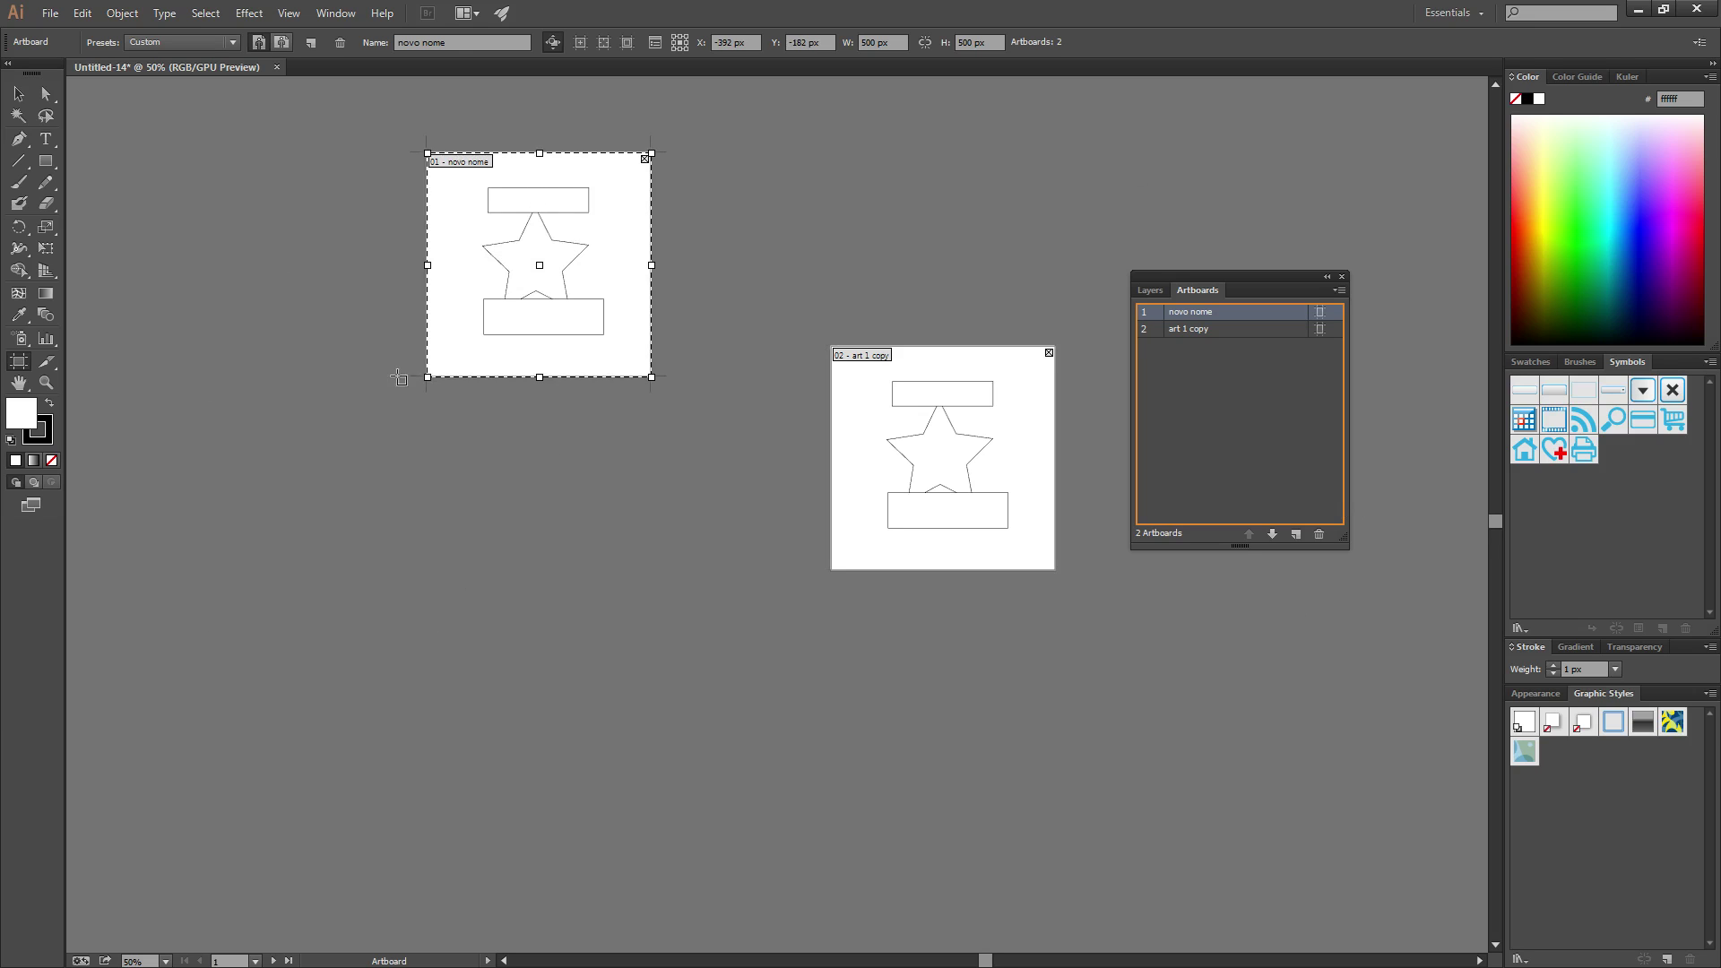
drag(428, 376, 207, 511)
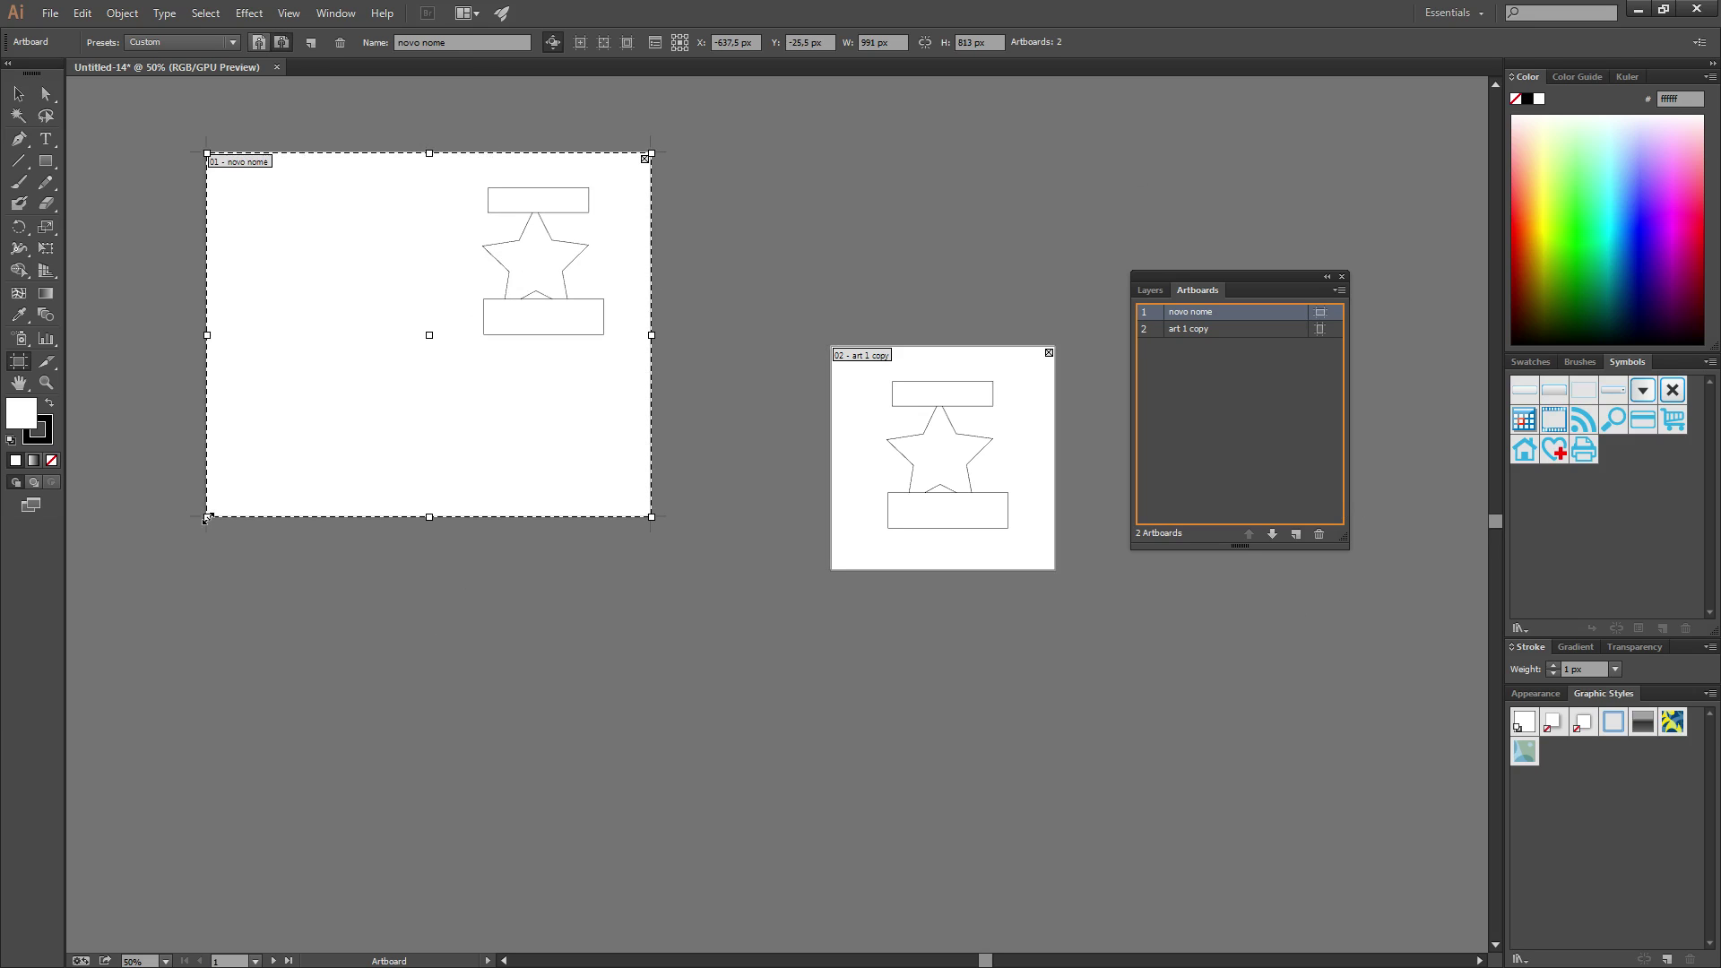
drag(650, 516, 733, 689)
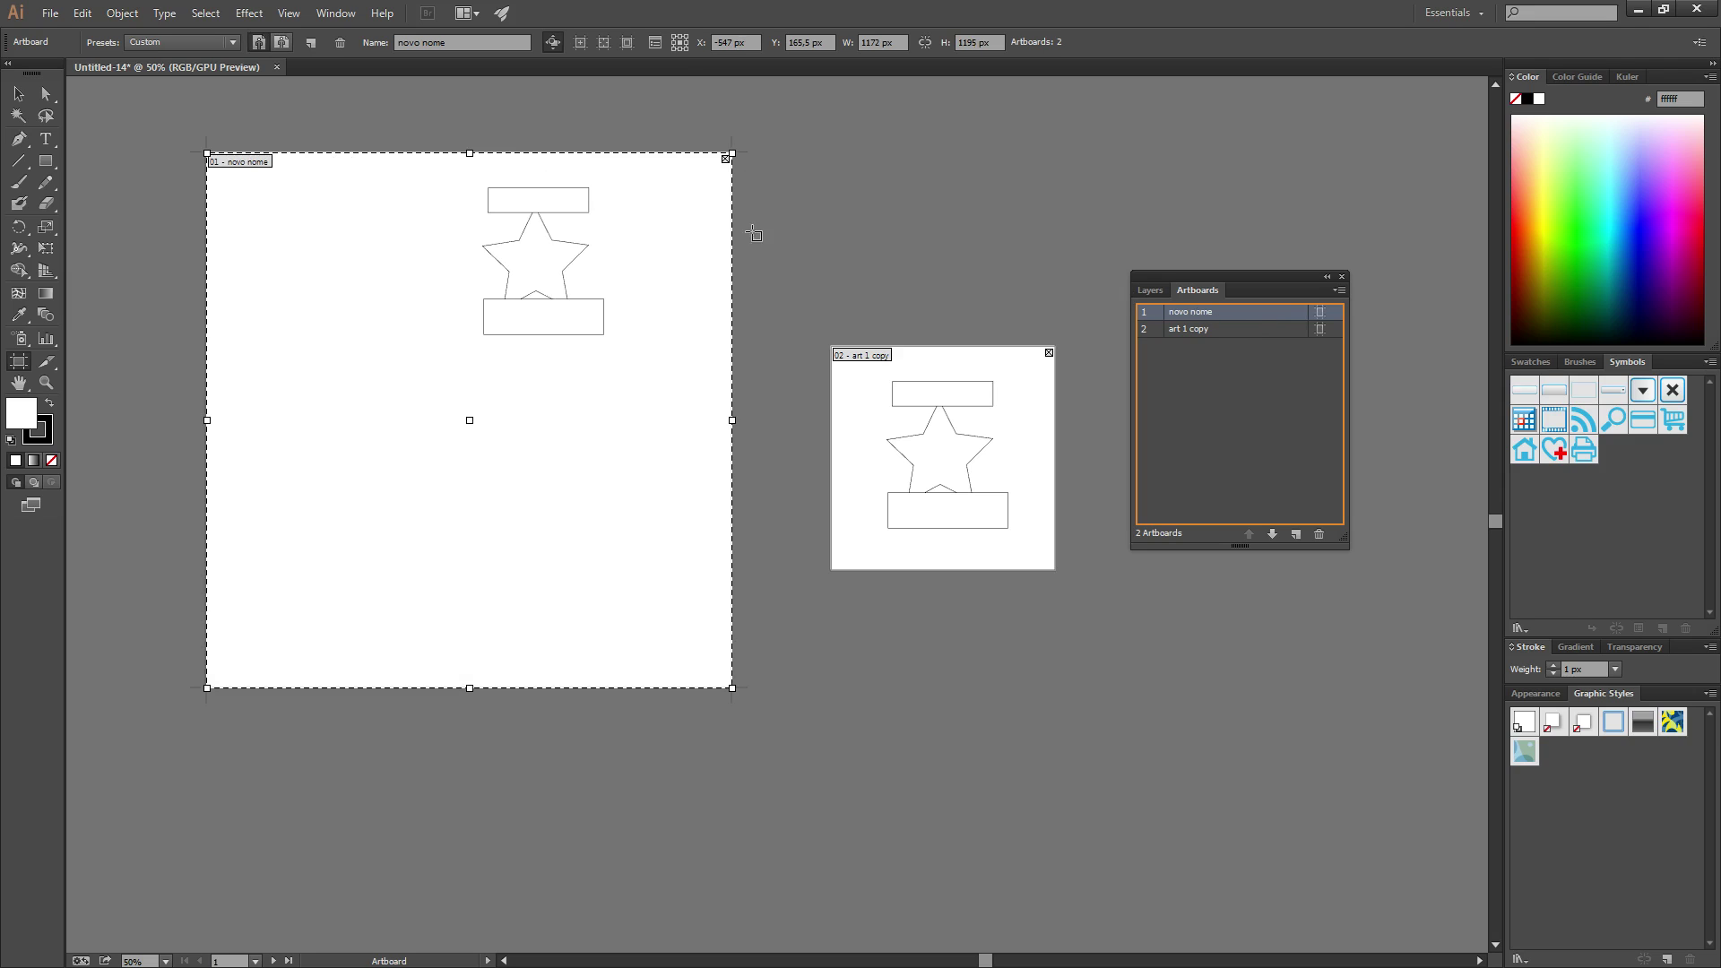
Delete artboard novo nome directly on the canvas and undo the deletion
click(725, 158)
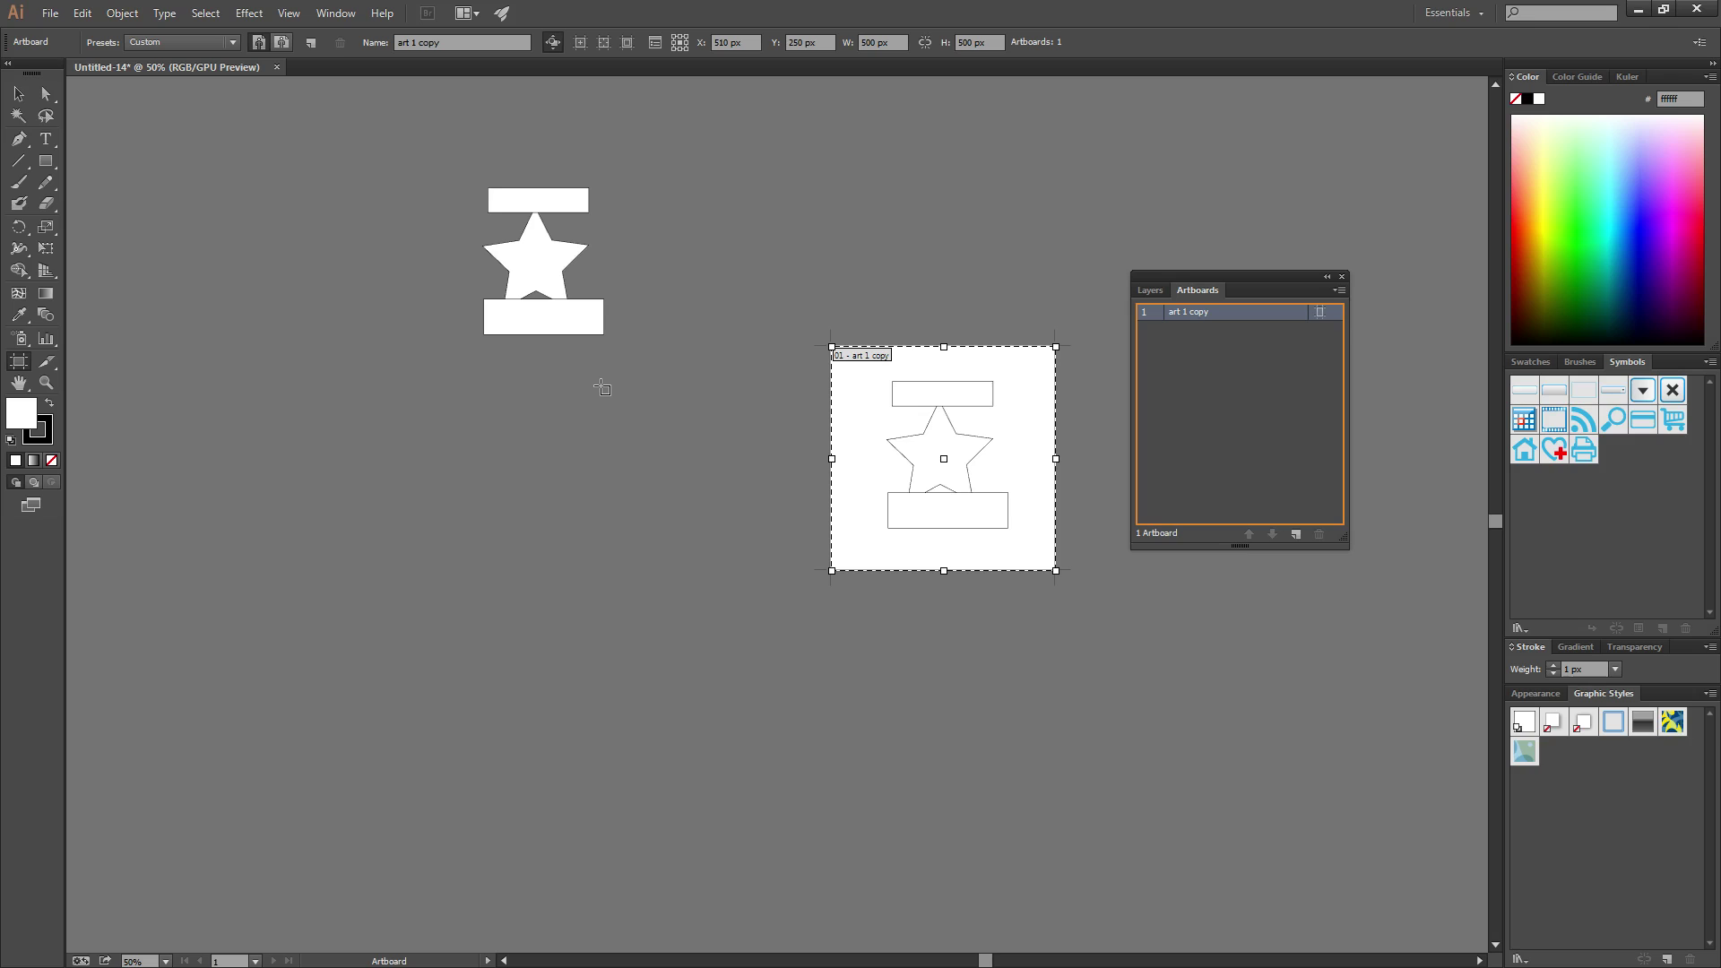
key(ctrl+z)
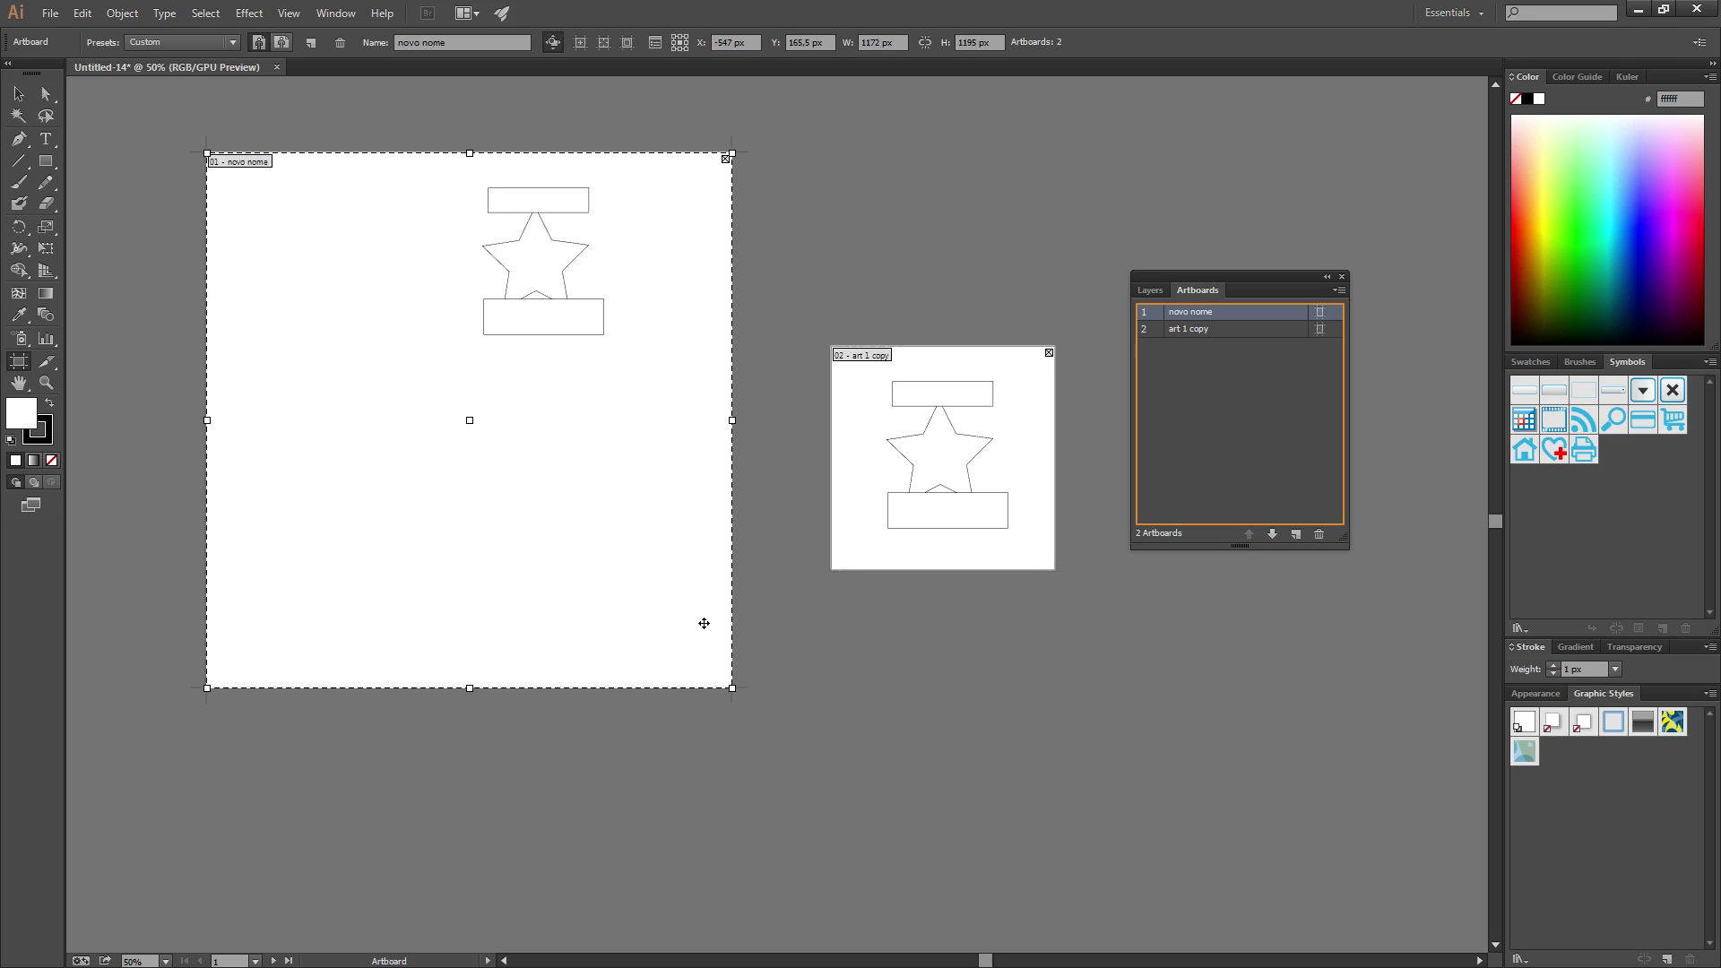
Shrink artboard novo nome by its lower corners to about 724 × 655 px and leave artboard editing
drag(733, 689, 707, 481)
drag(207, 480, 383, 446)
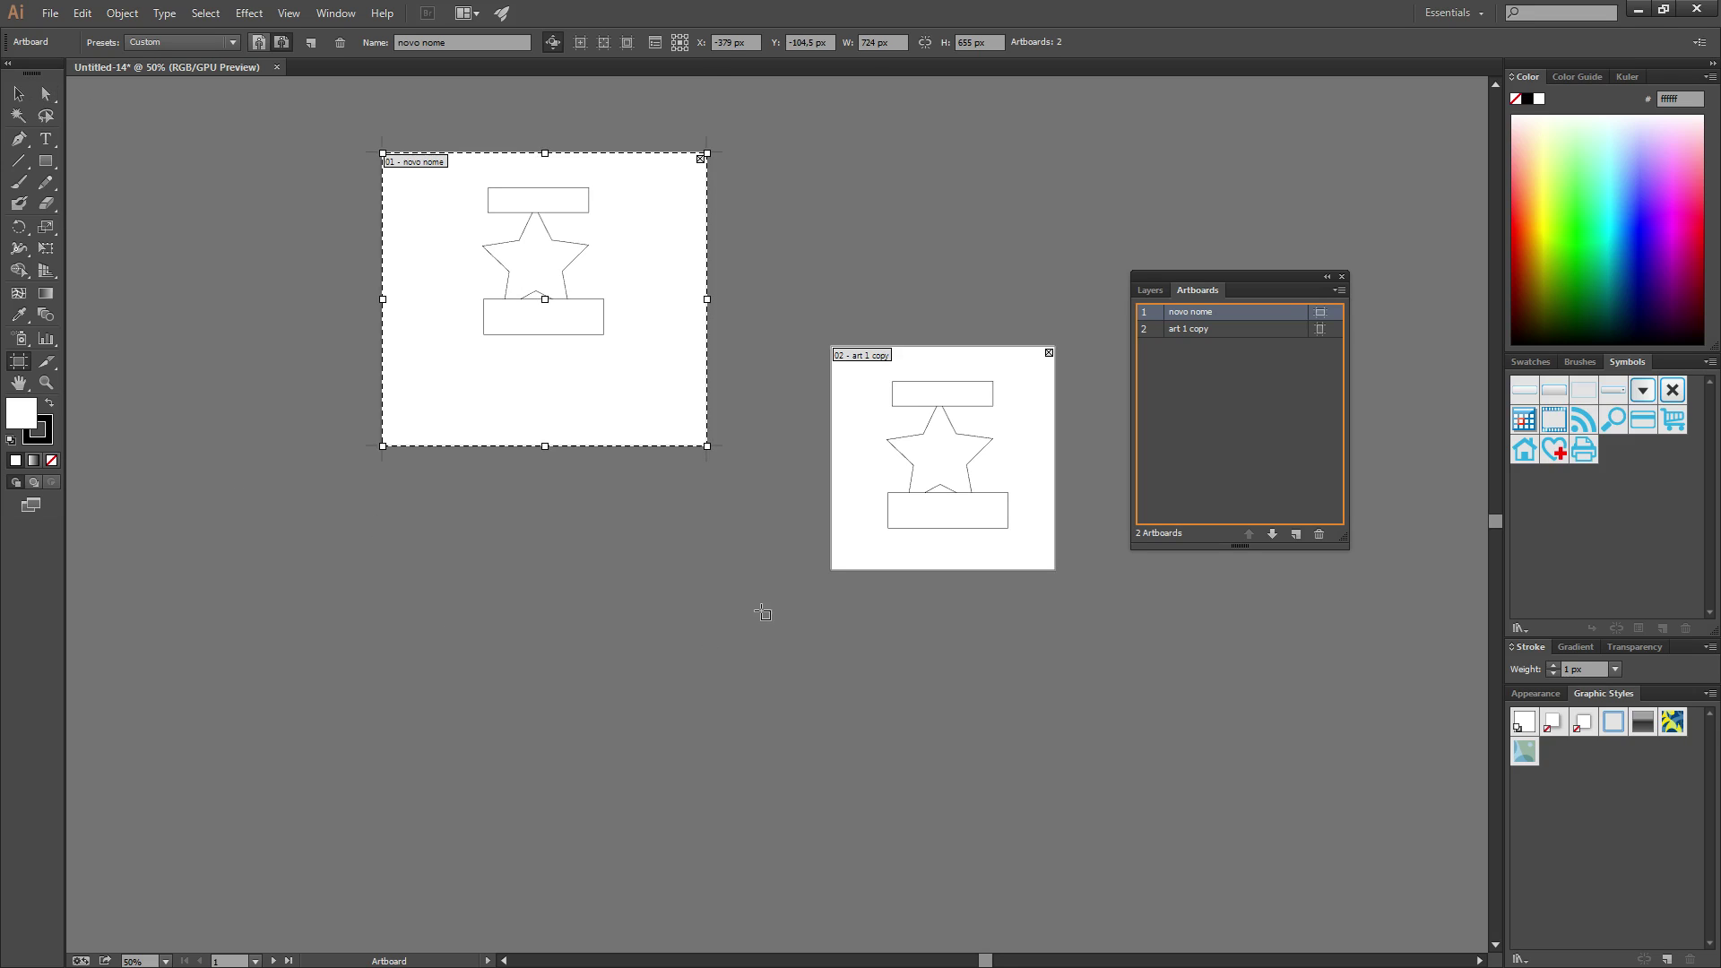
click(46, 93)
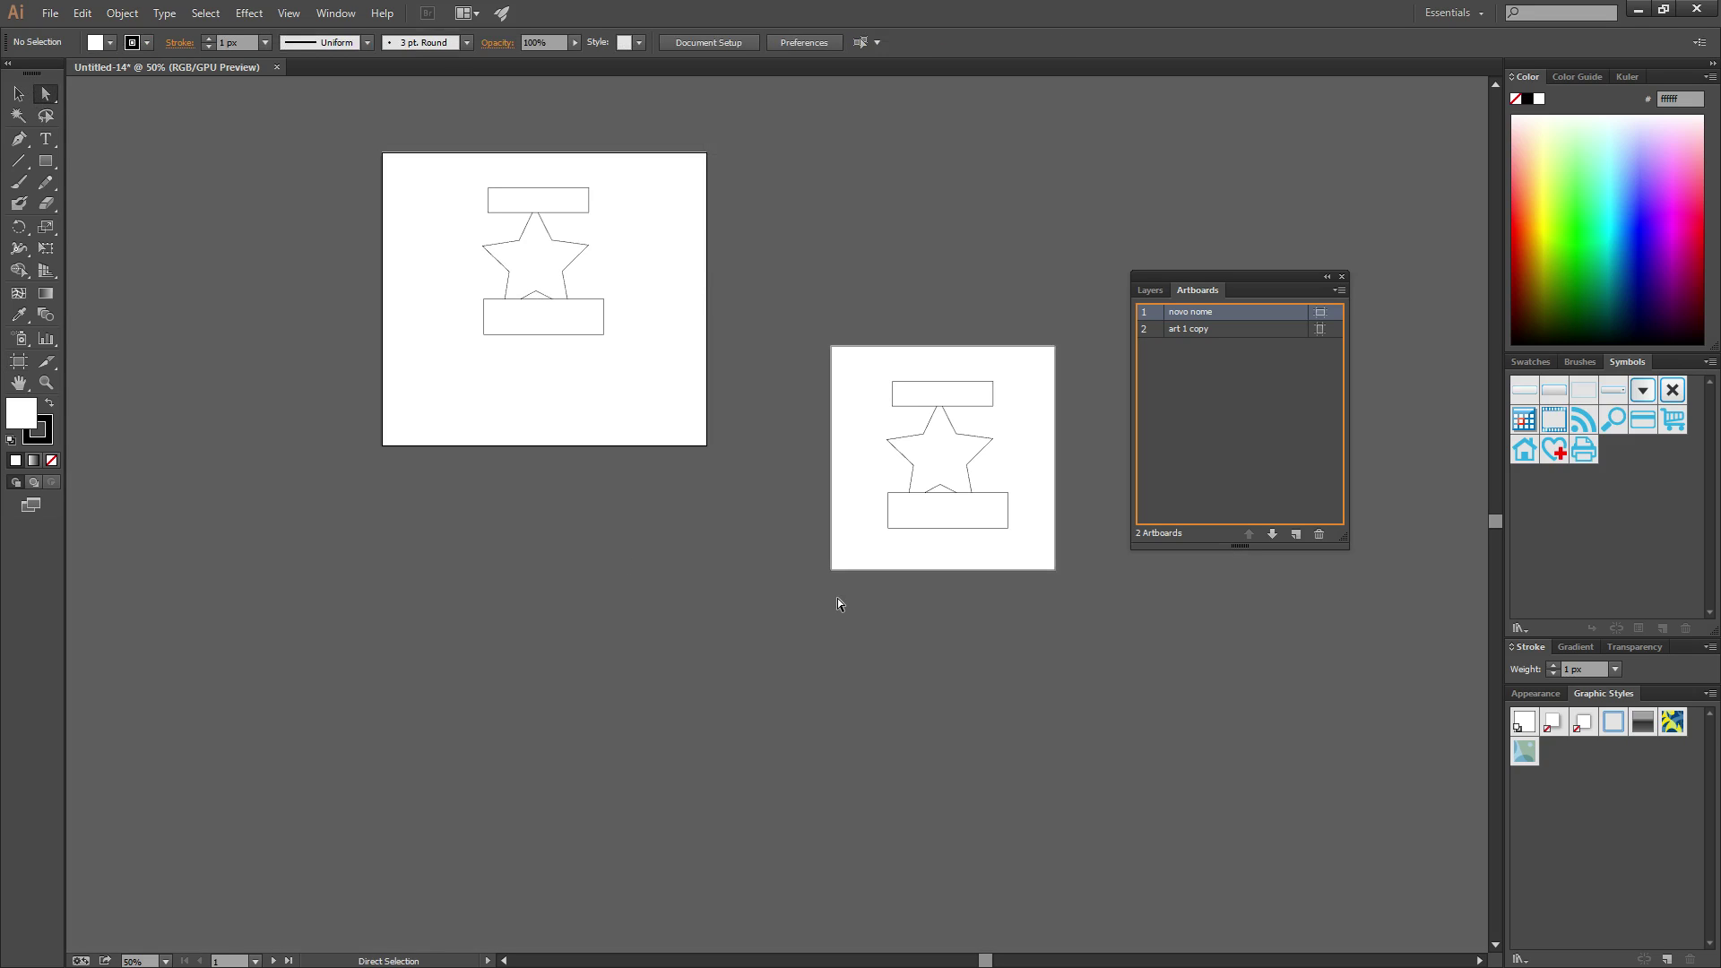
Set novo nome to portrait orientation in its Artboard Options and move the dialog clear of the artboard
click(1321, 320)
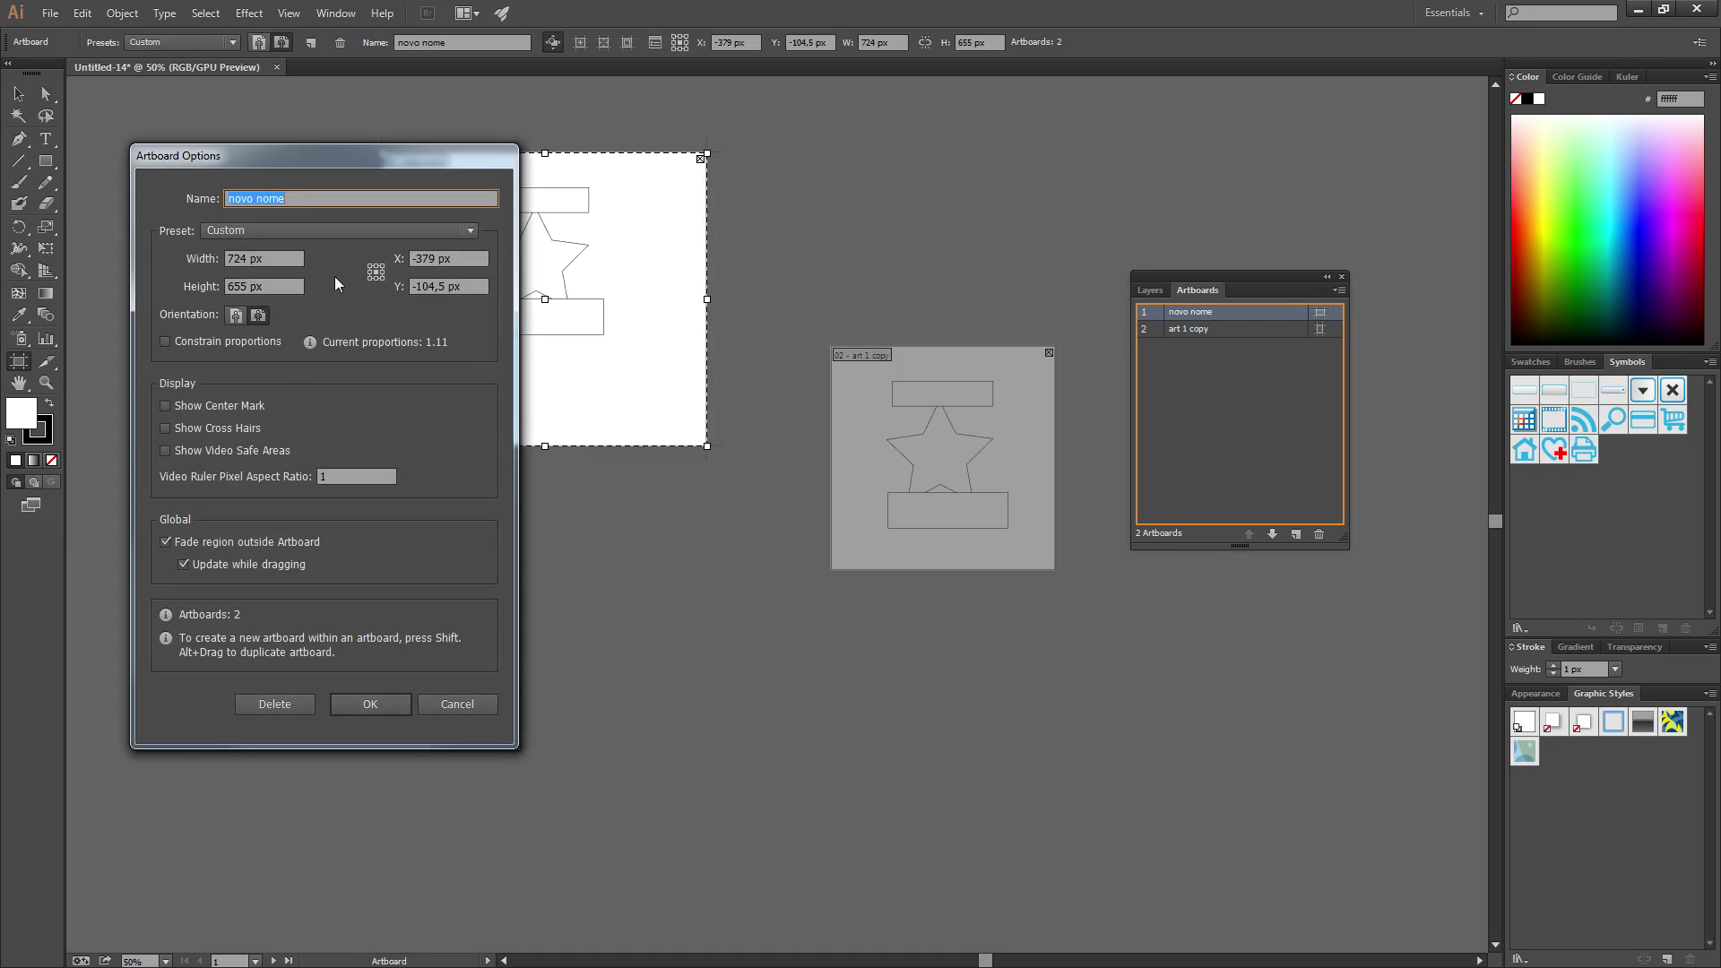
click(235, 314)
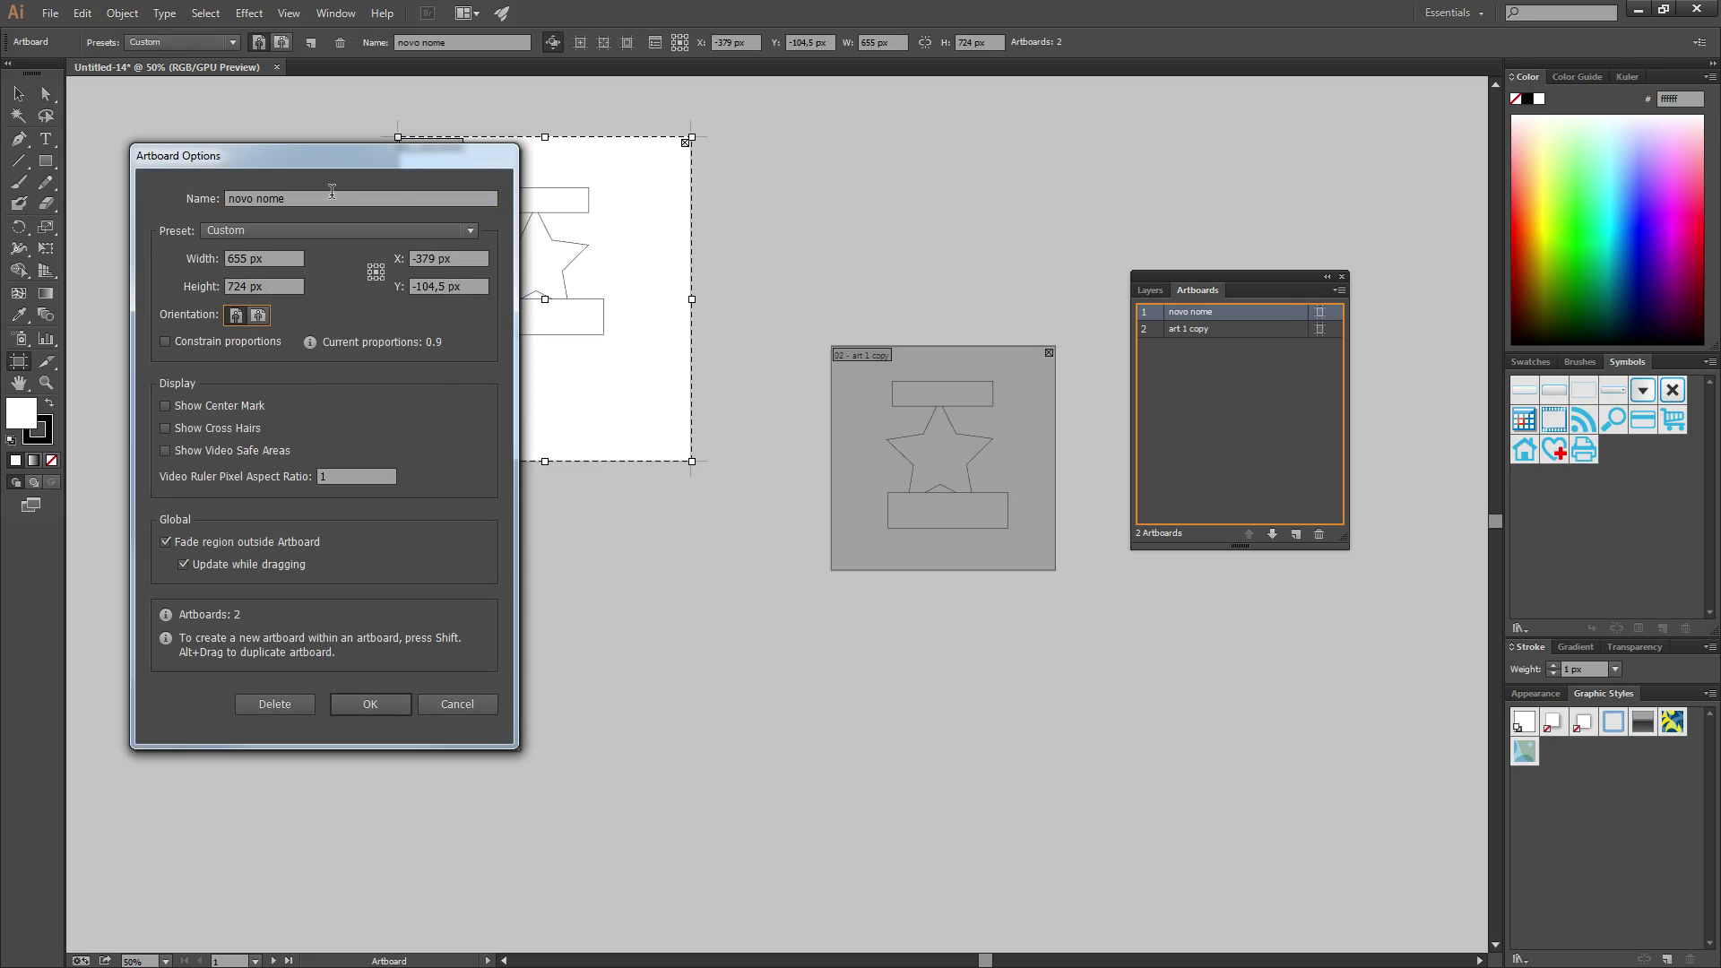
drag(339, 154, 306, 254)
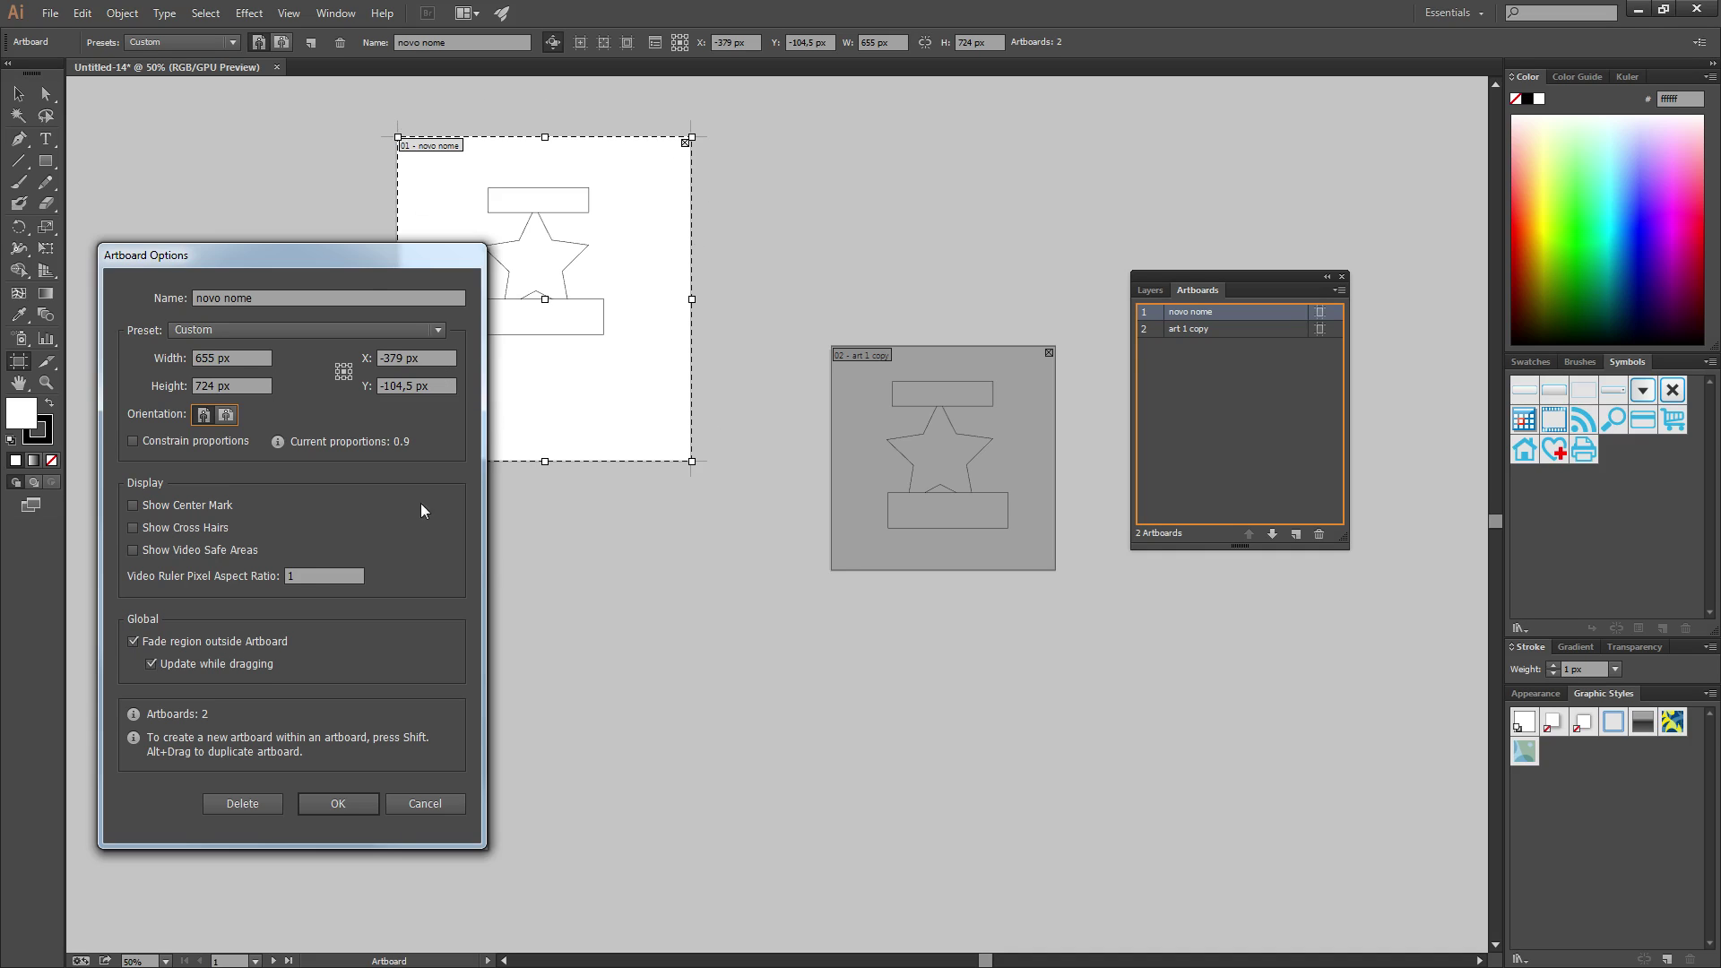
Turn fading of the region outside the artboard off and back on
click(131, 642)
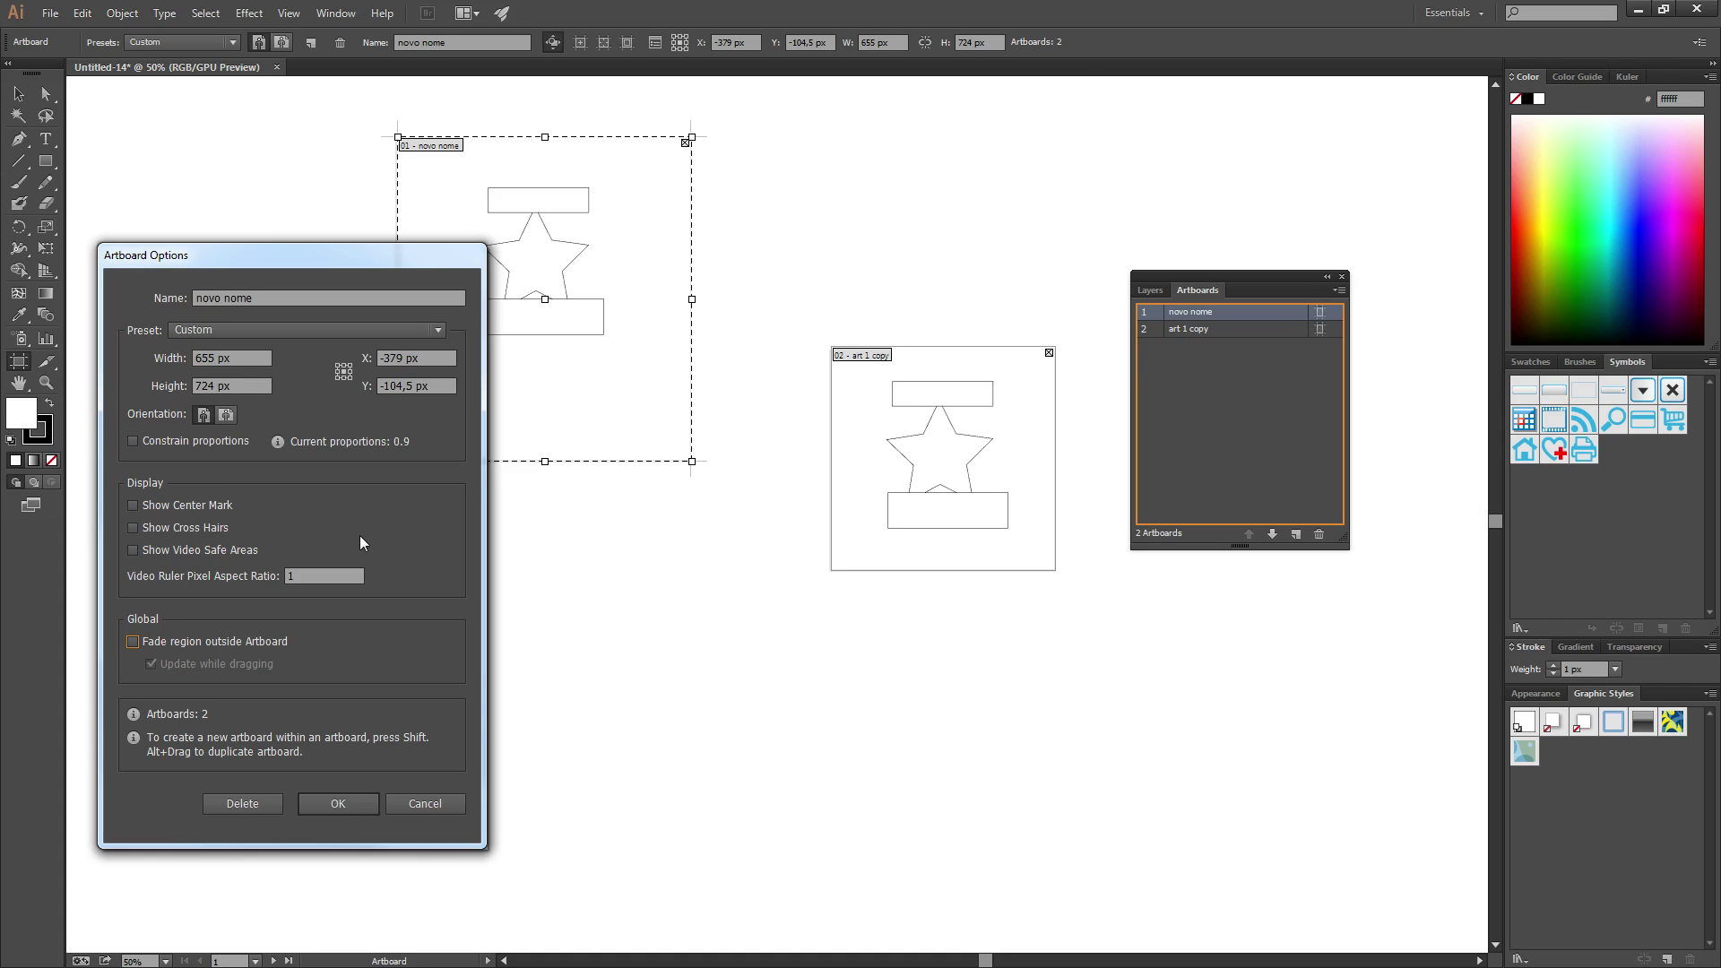
click(132, 642)
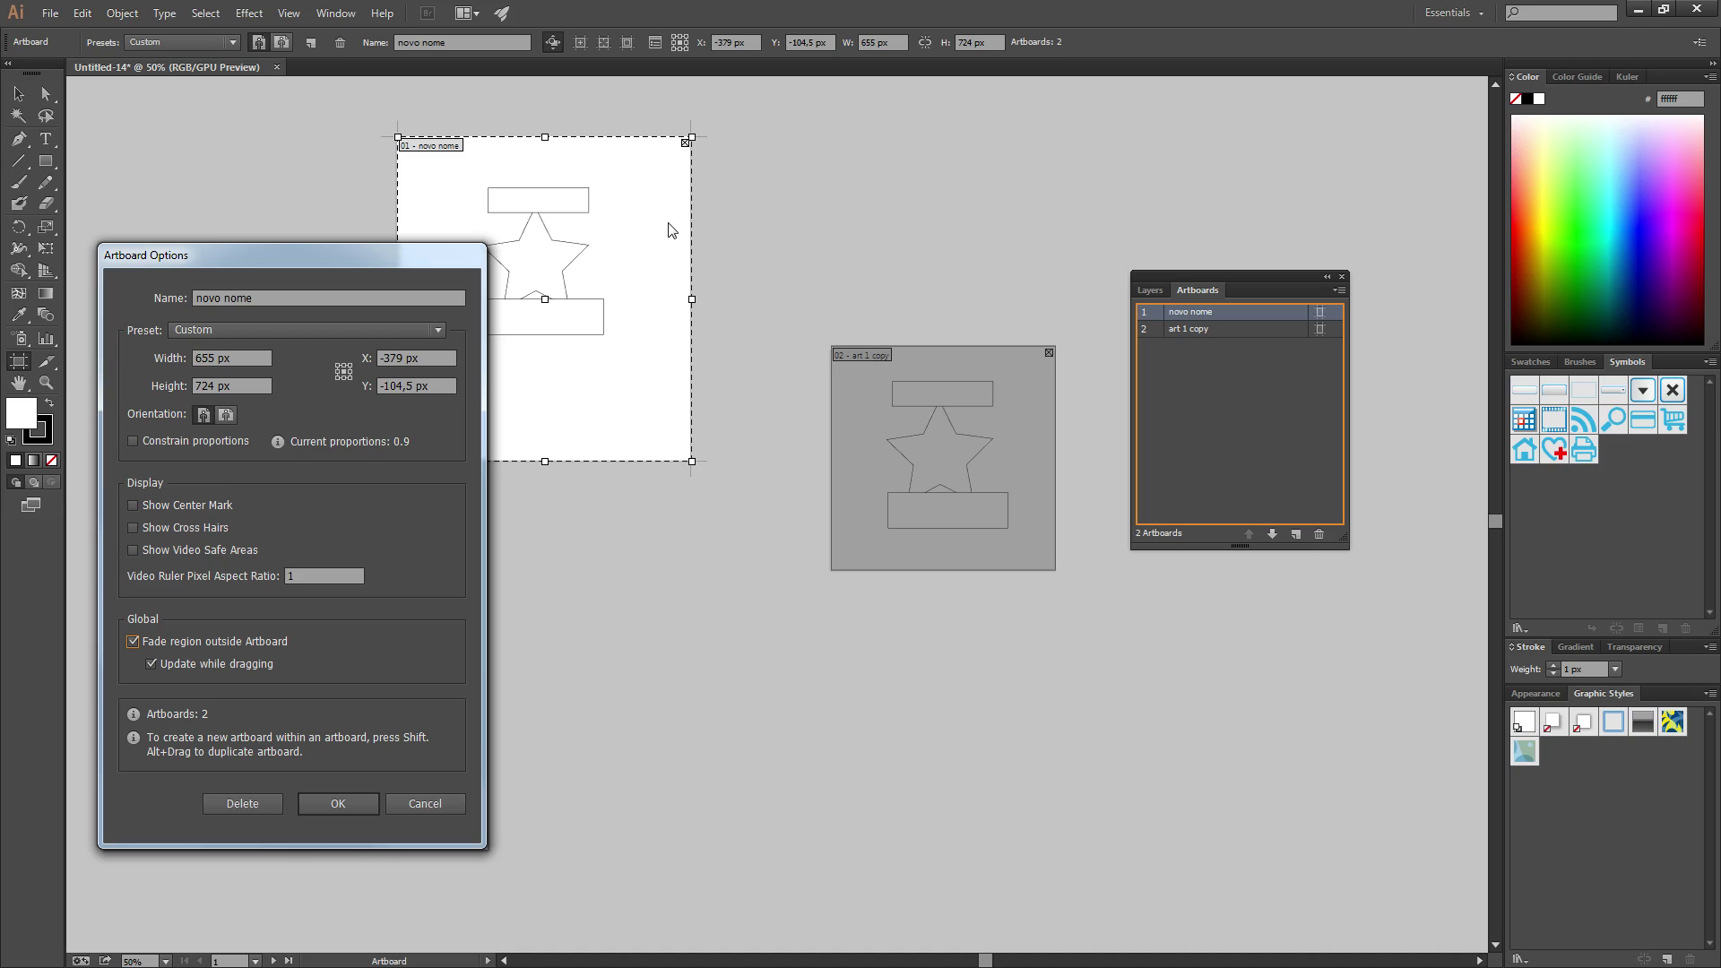
Move the Artboard Options dialog clear of the artboards, then turn novo nome's center mark and cross hairs on and back off
drag(336, 253, 1014, 126)
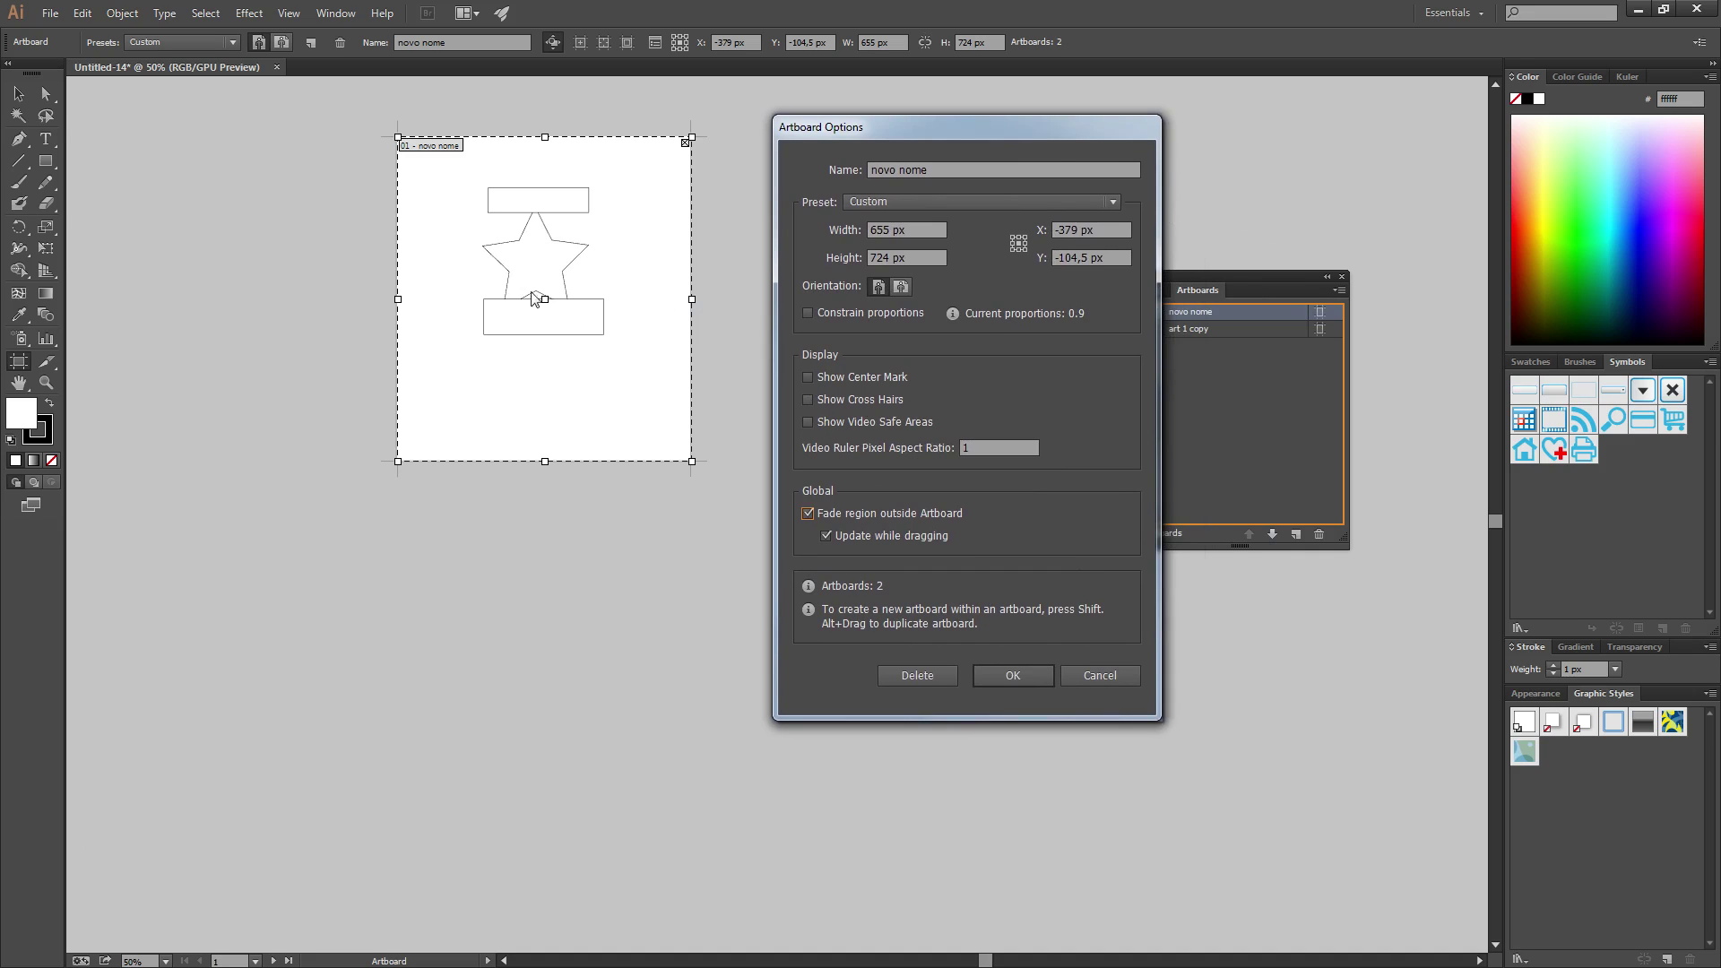
click(804, 376)
click(814, 378)
click(809, 399)
click(807, 400)
Show novo nome's video safe areas, re-enter 1 as the video ruler pixel aspect ratio, and hide the safe areas again
click(807, 422)
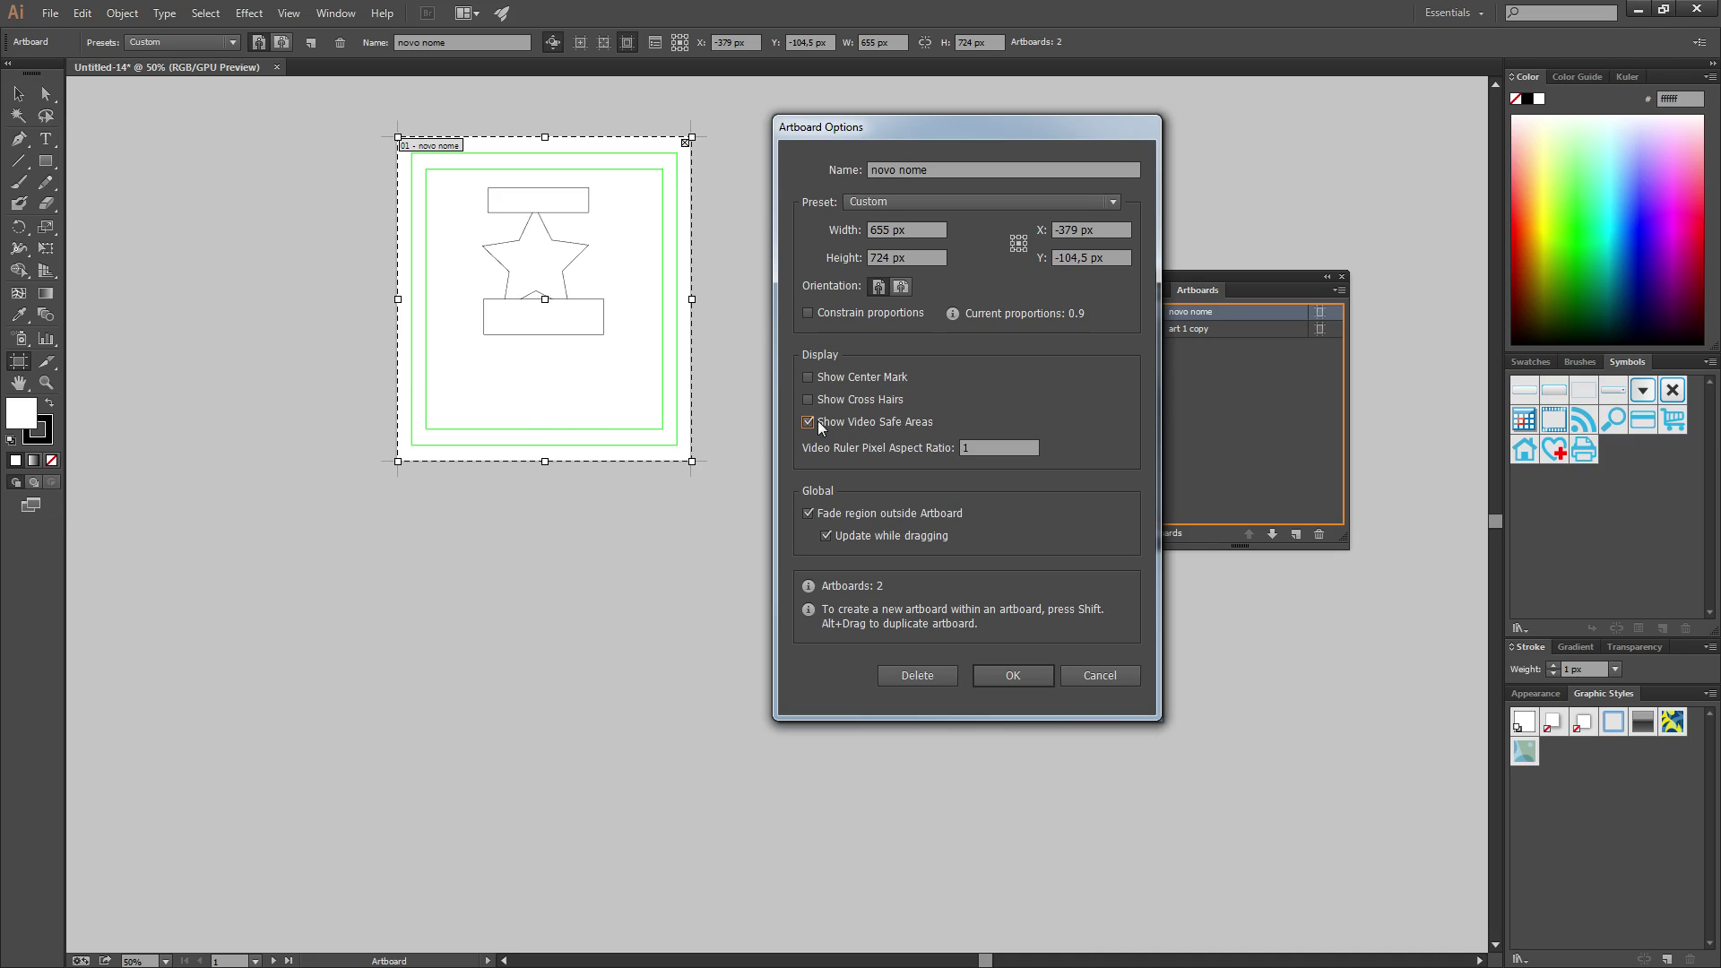
drag(981, 446, 892, 464)
key(BackSpace)
text(1)
click(808, 422)
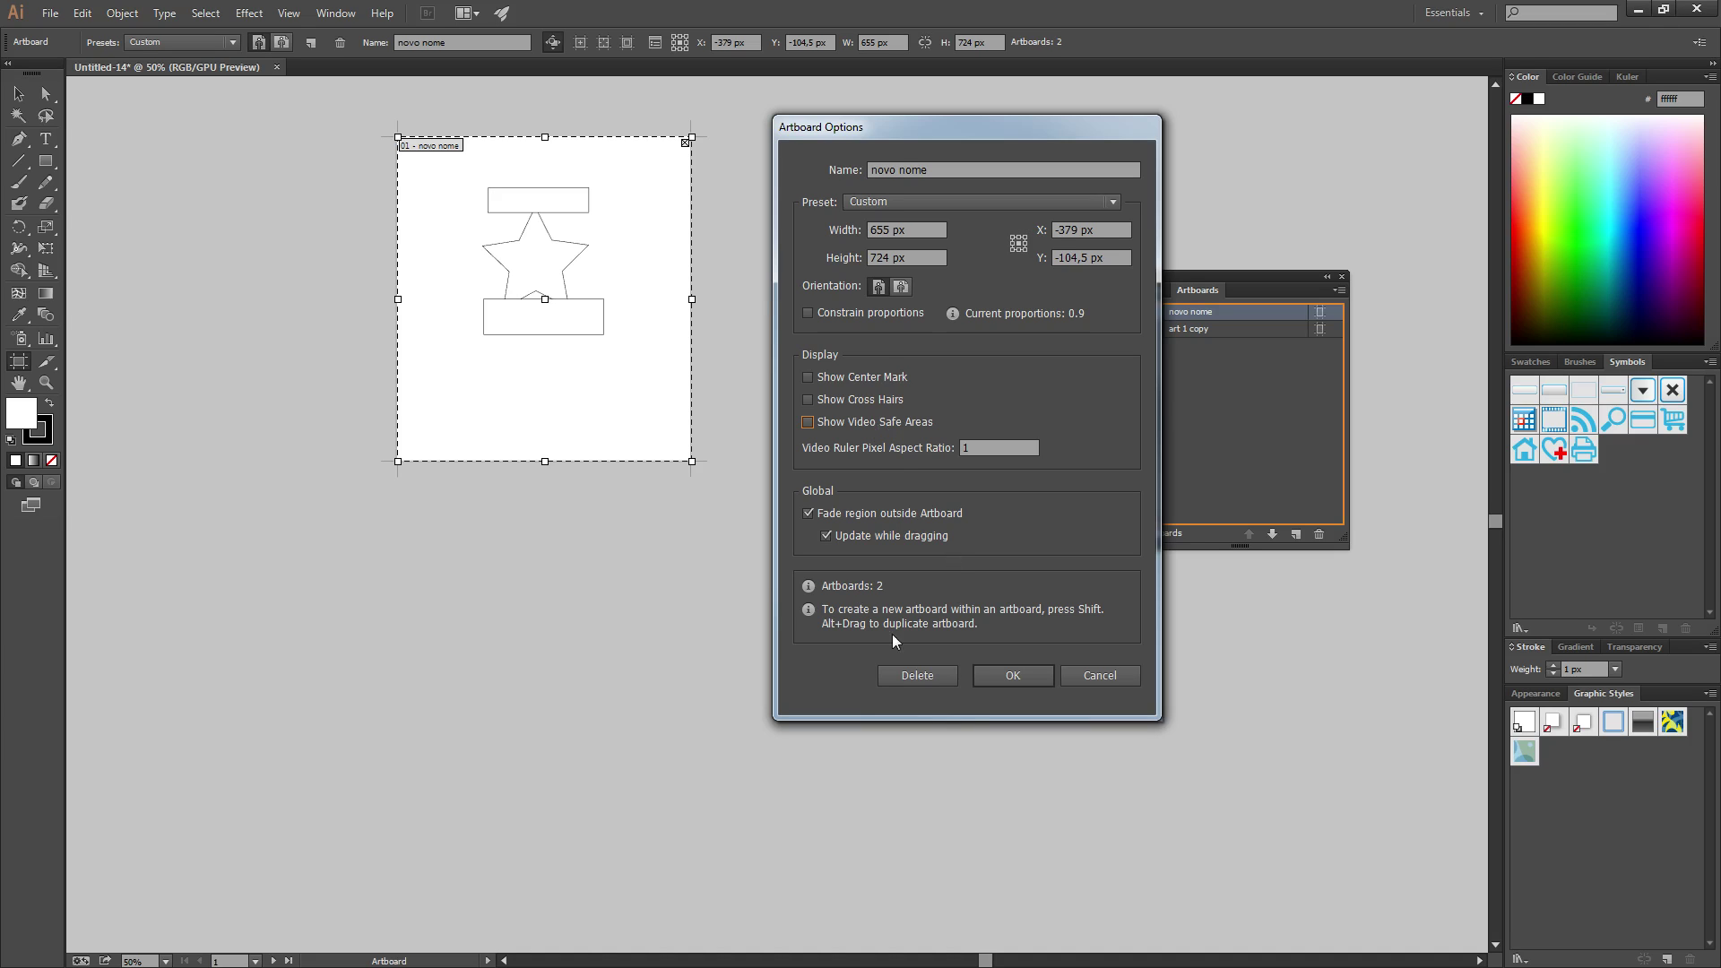
Delete artboard novo nome from its options and move its leftover star and two rectangles onto artboard art 1 copy
click(917, 676)
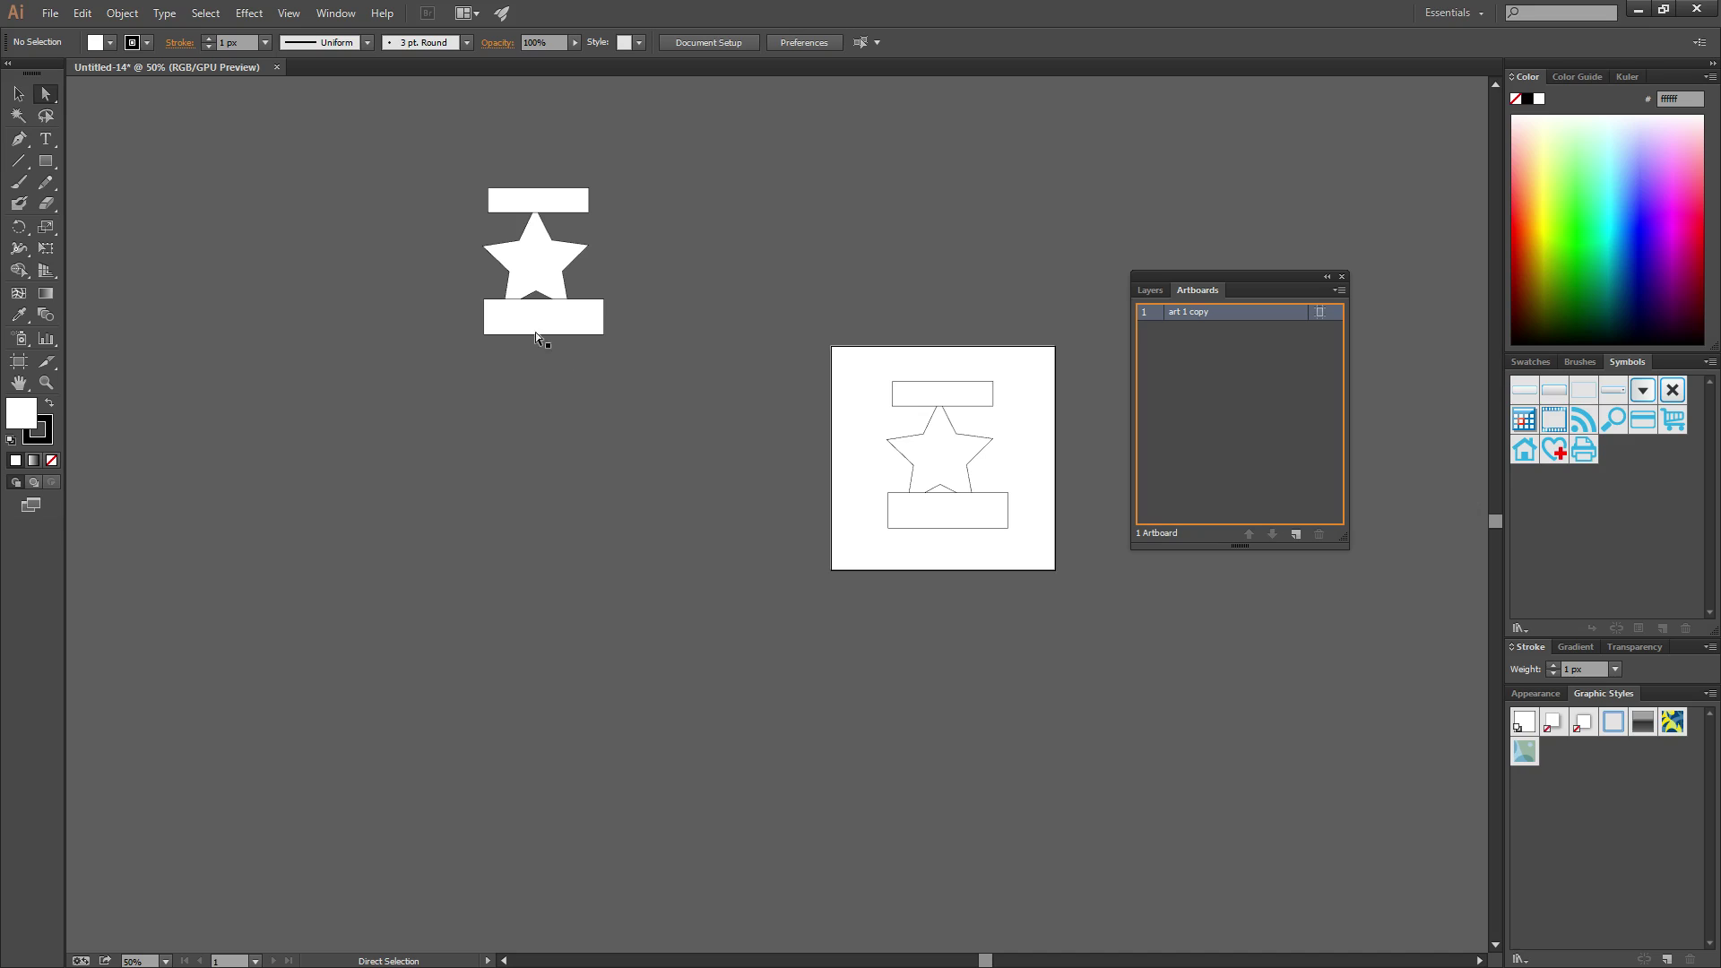
drag(405, 140, 798, 408)
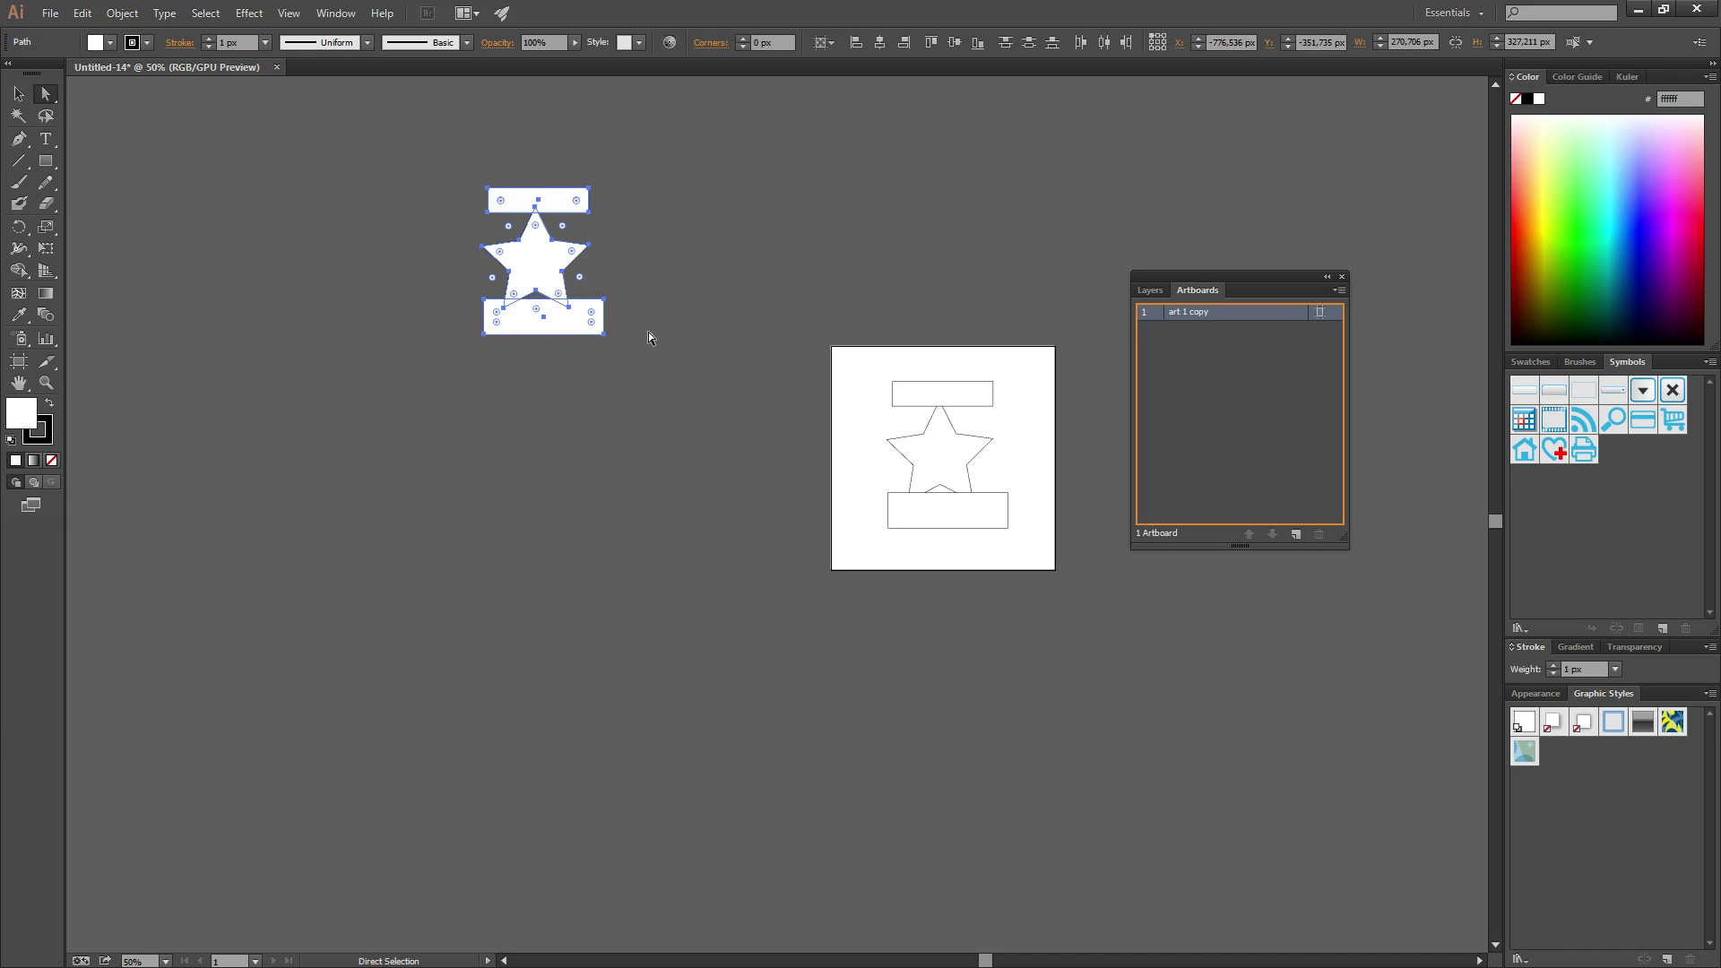
drag(543, 271, 896, 482)
click(953, 294)
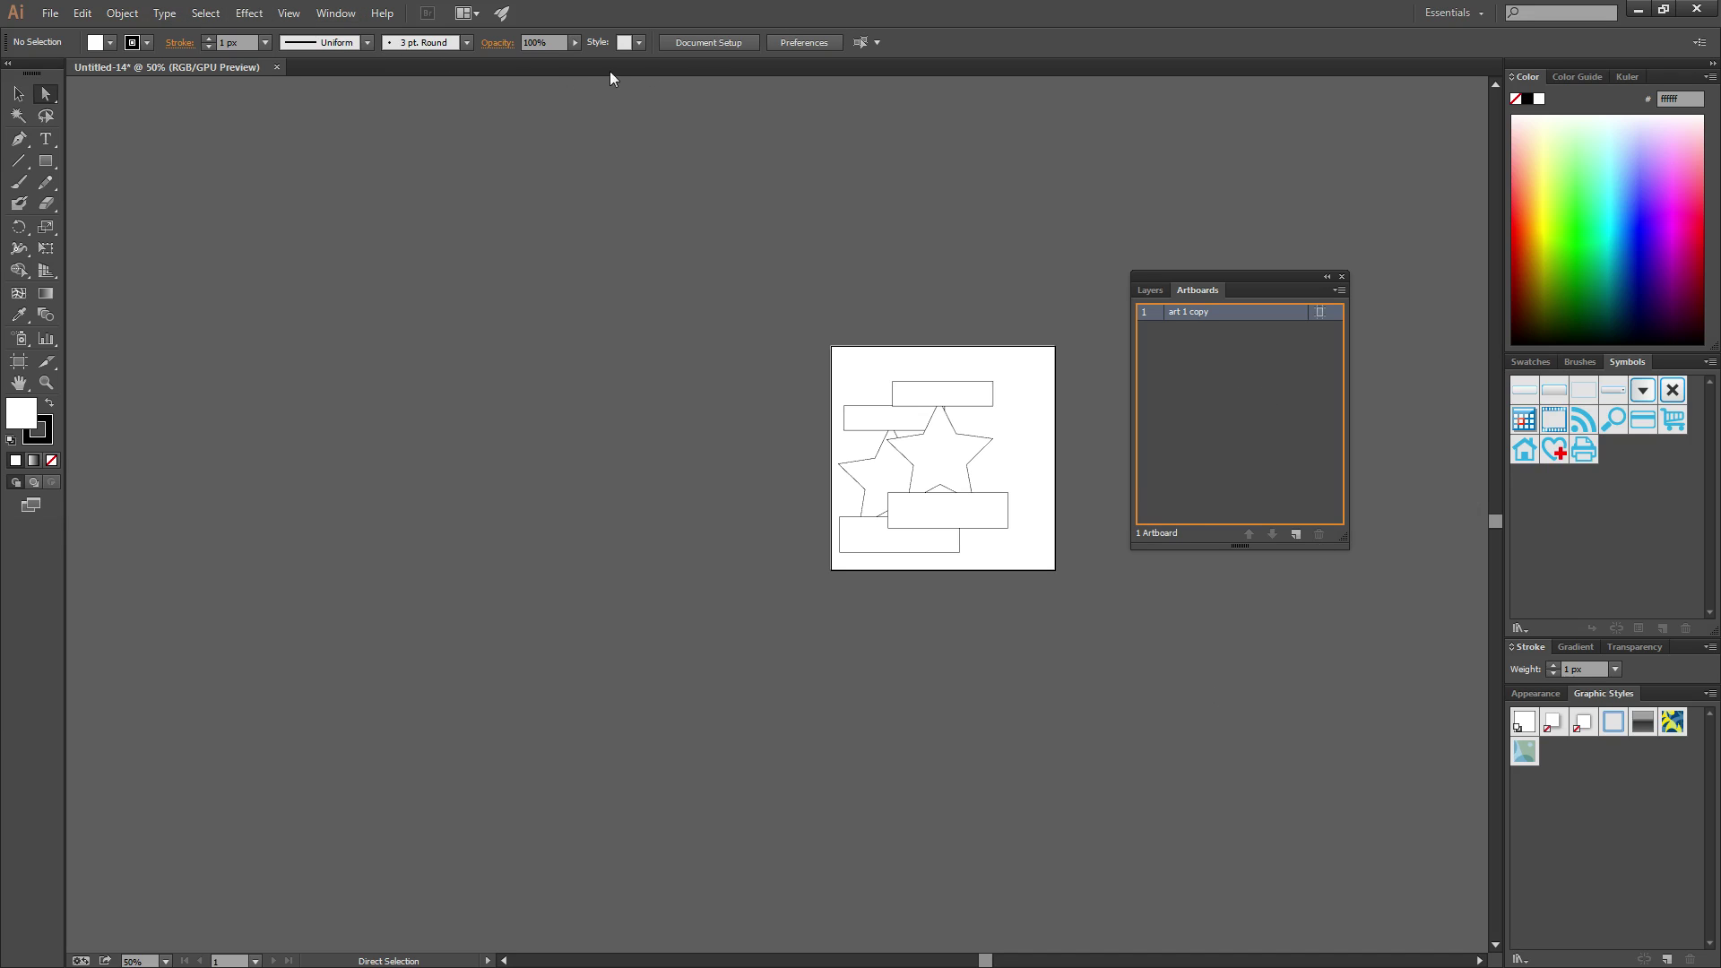
Edit artboards from Document Setup, move art 1 copy with its artwork to about X 484 px, Y 120 px, and leave artboard editing
click(709, 43)
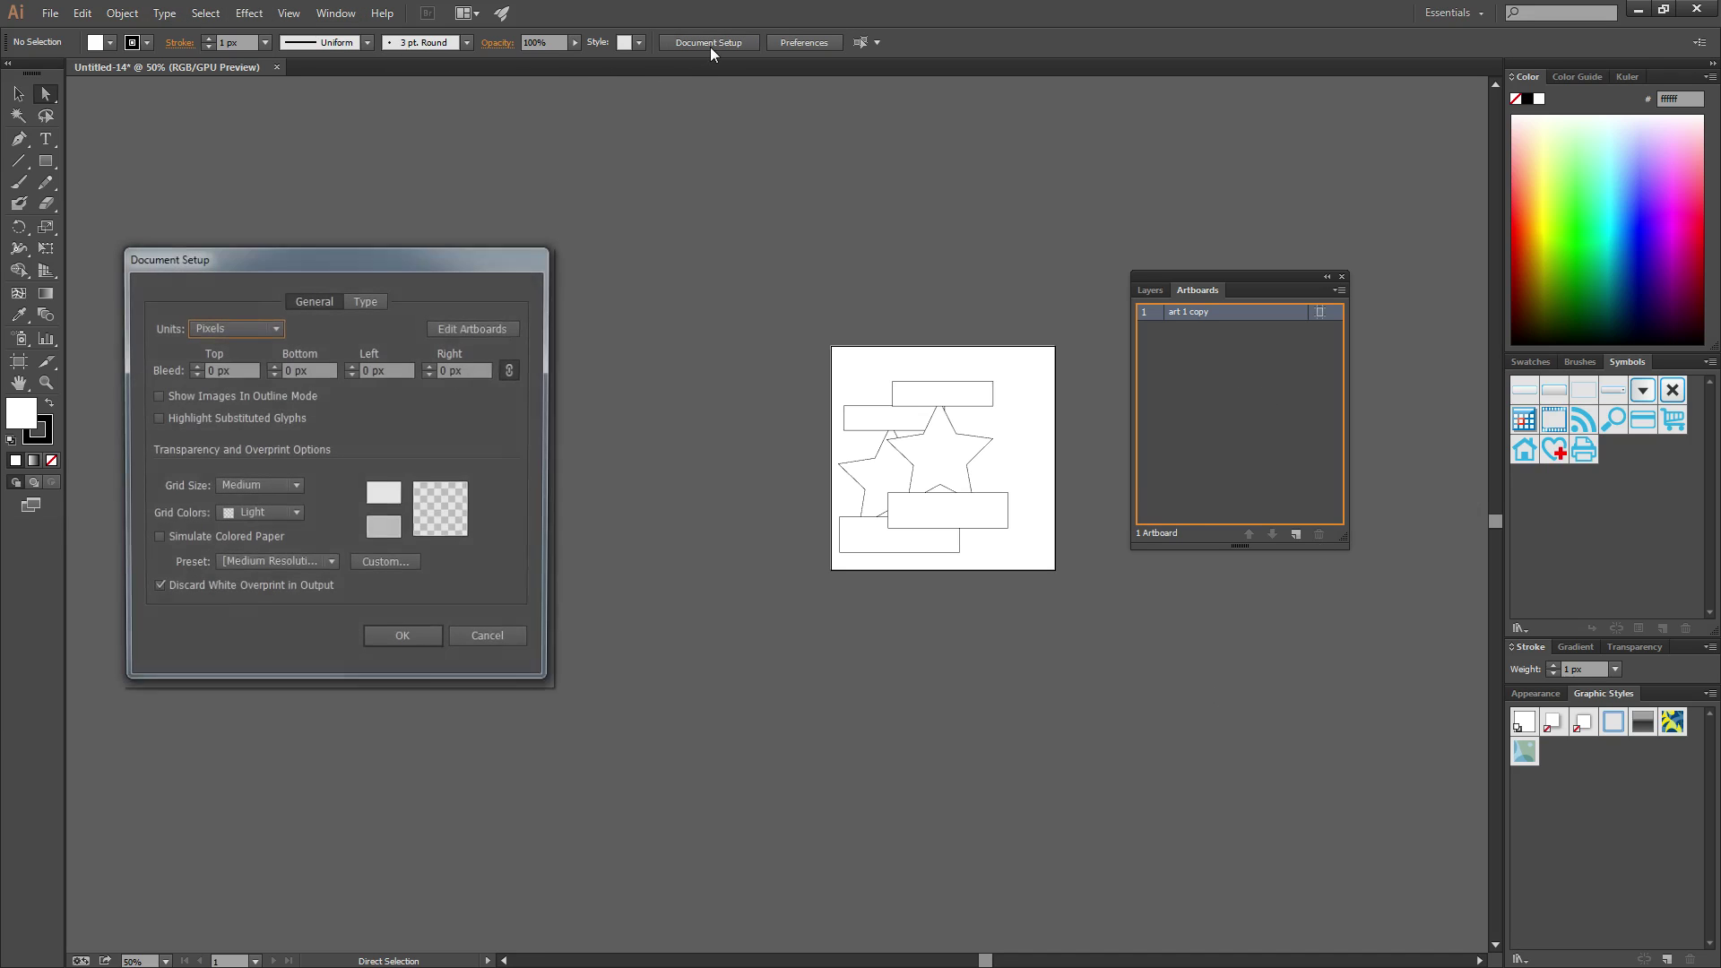
click(471, 328)
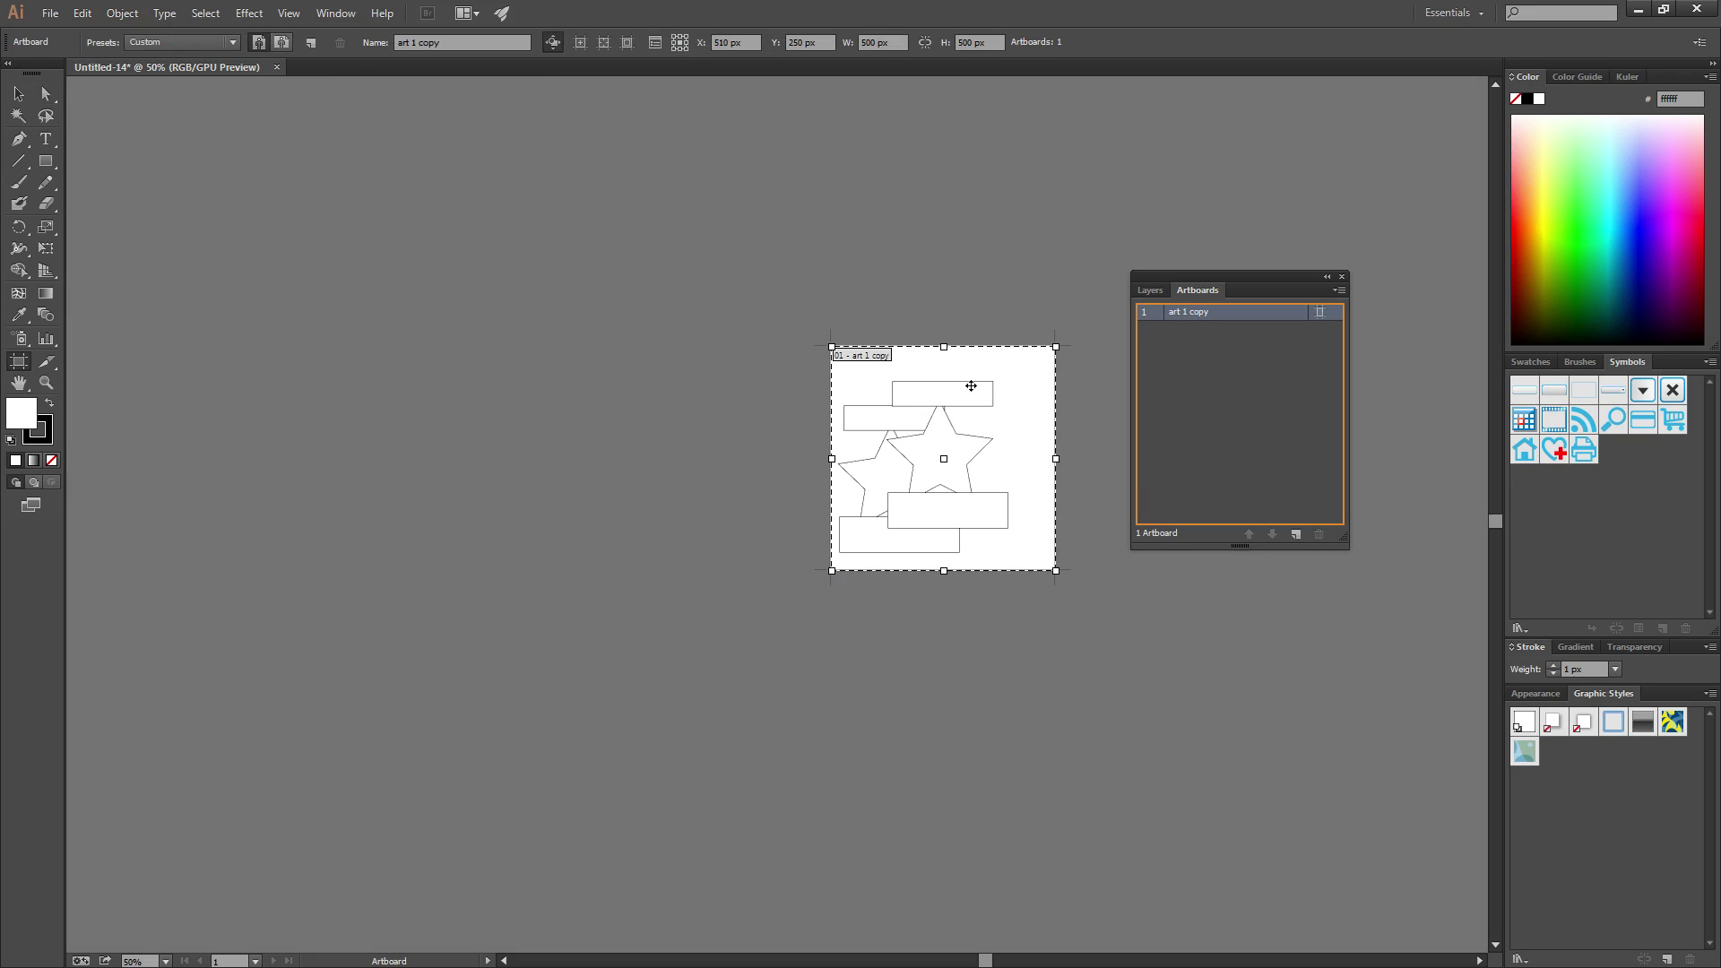
drag(1019, 372, 494, 346)
drag(496, 431, 1011, 404)
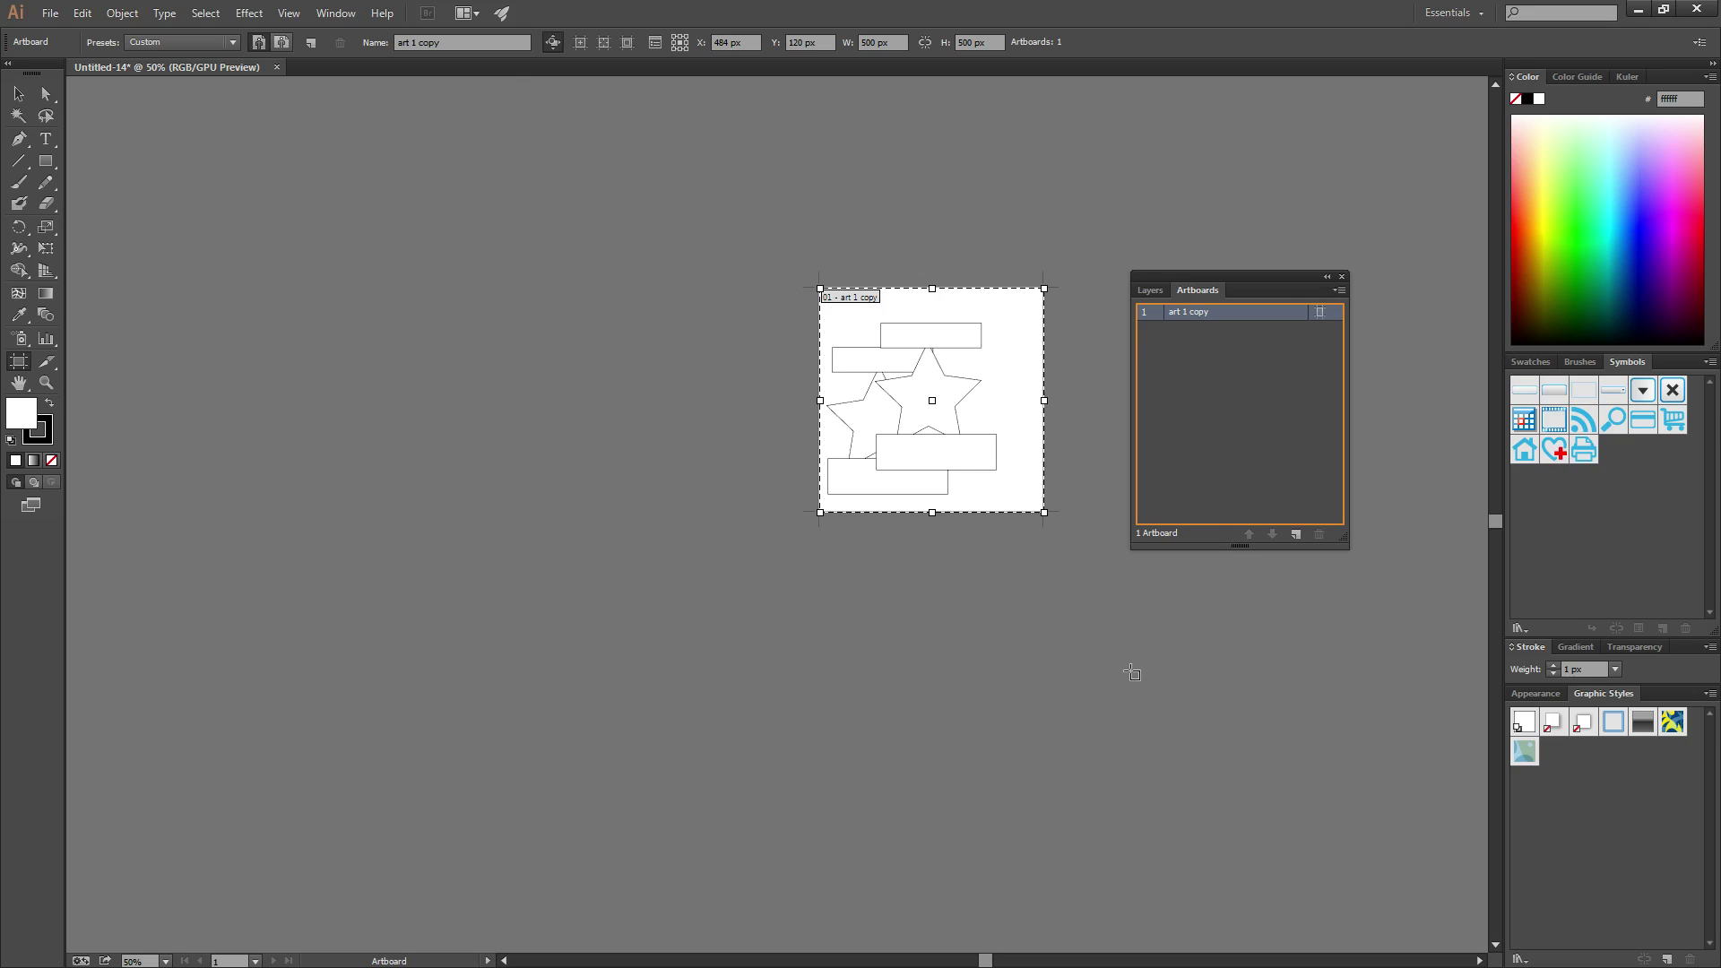
click(1210, 379)
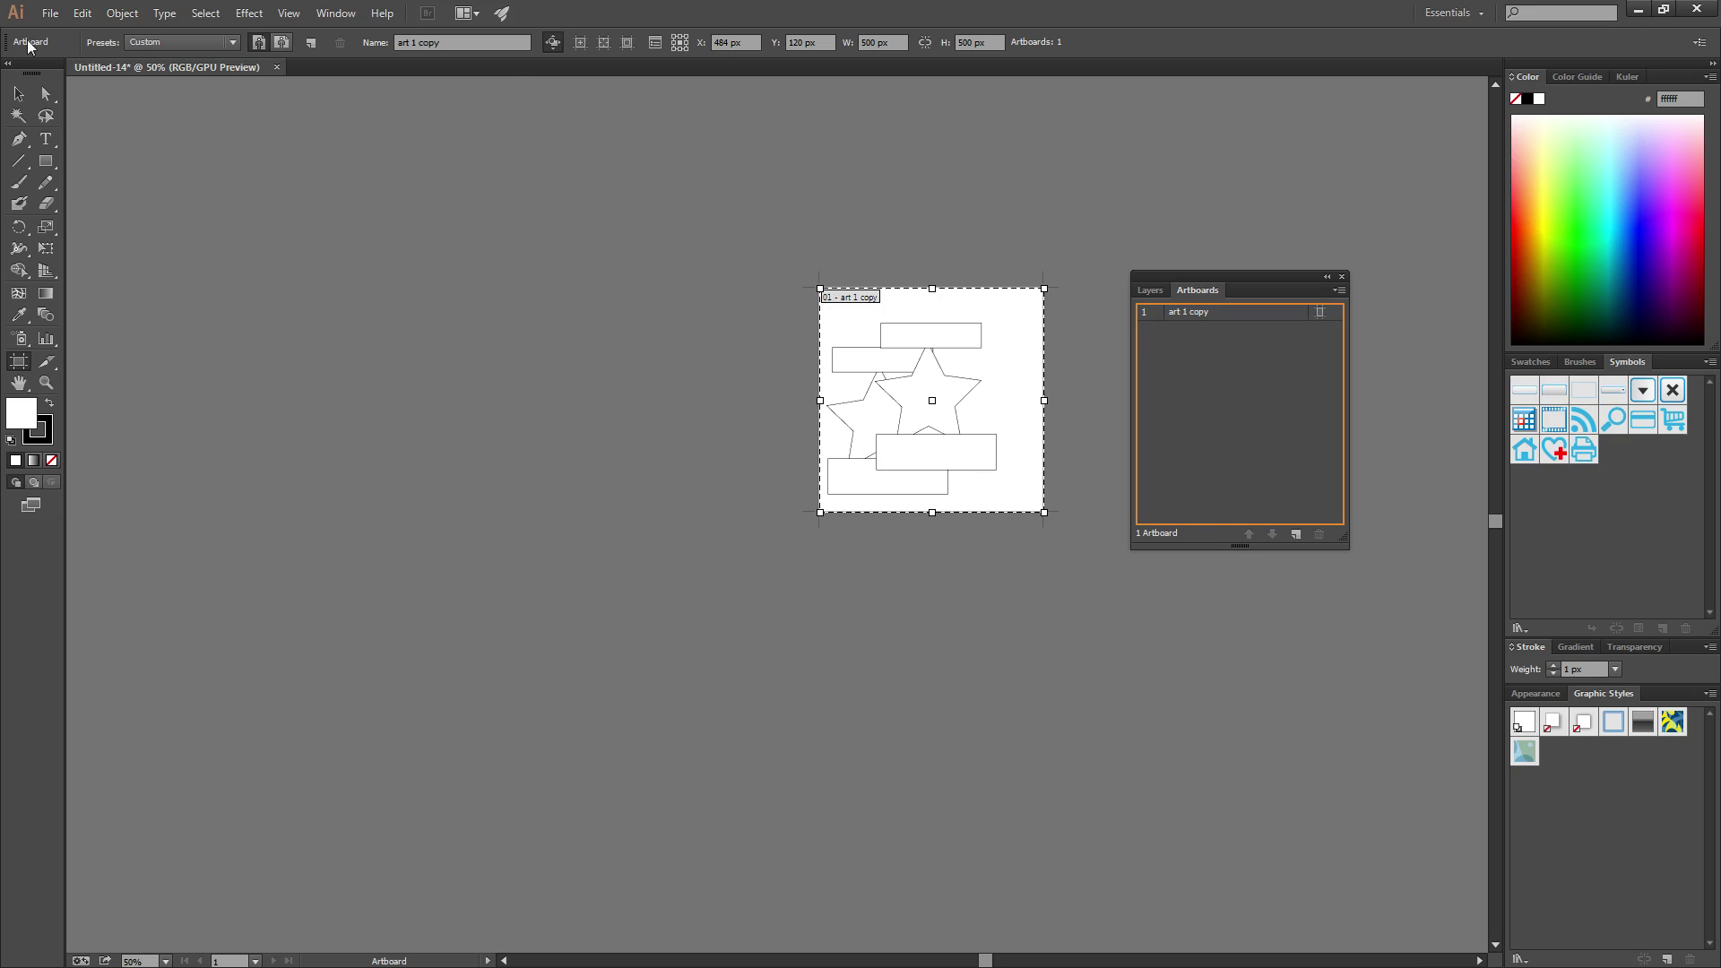
click(47, 95)
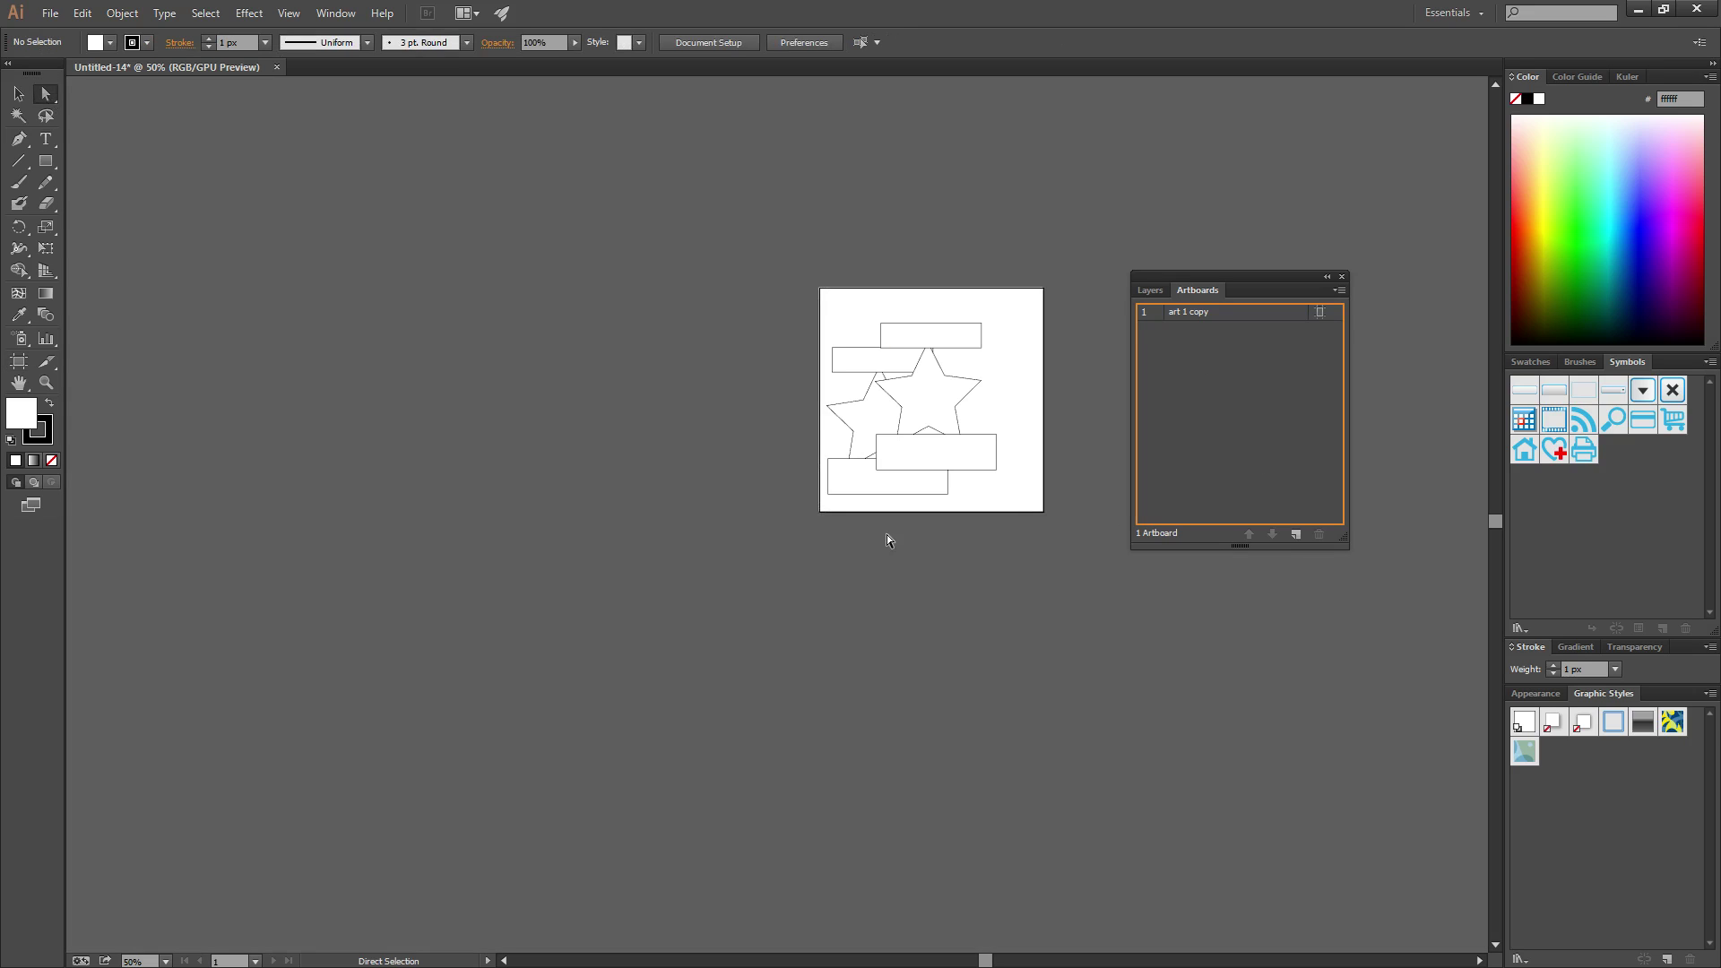
Move the uppermost rectangle off artboard art 1 copy onto the empty canvas to its left and deselect it
click(976, 339)
drag(976, 338, 387, 332)
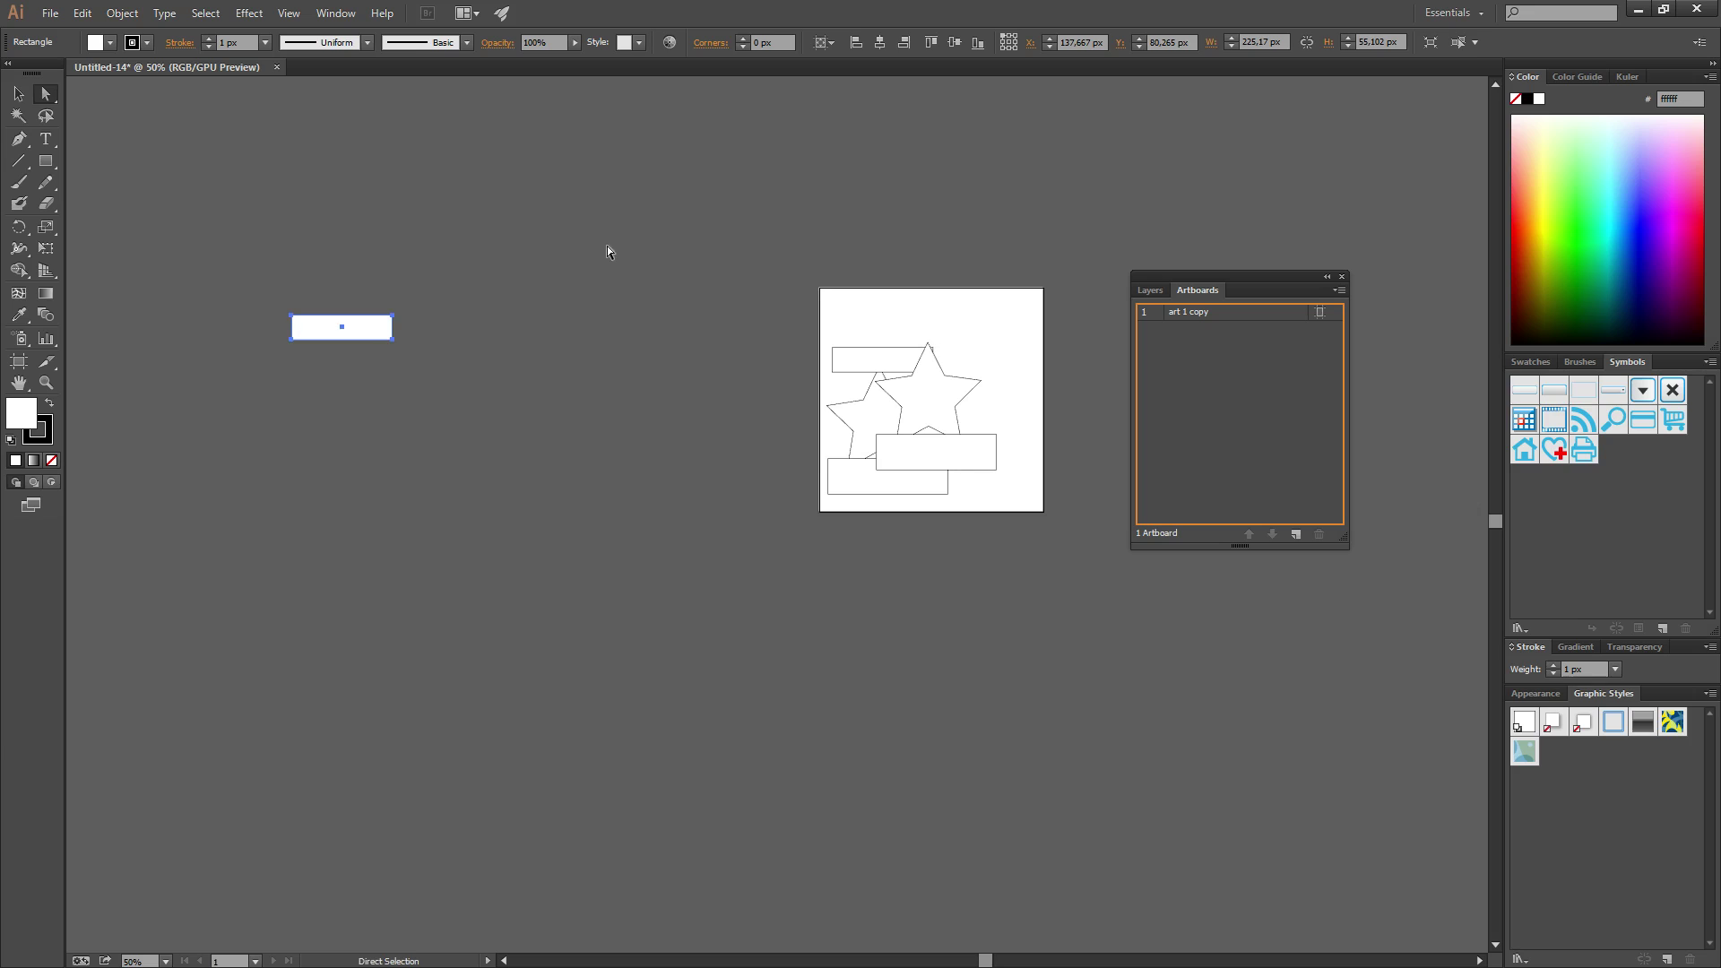
click(607, 246)
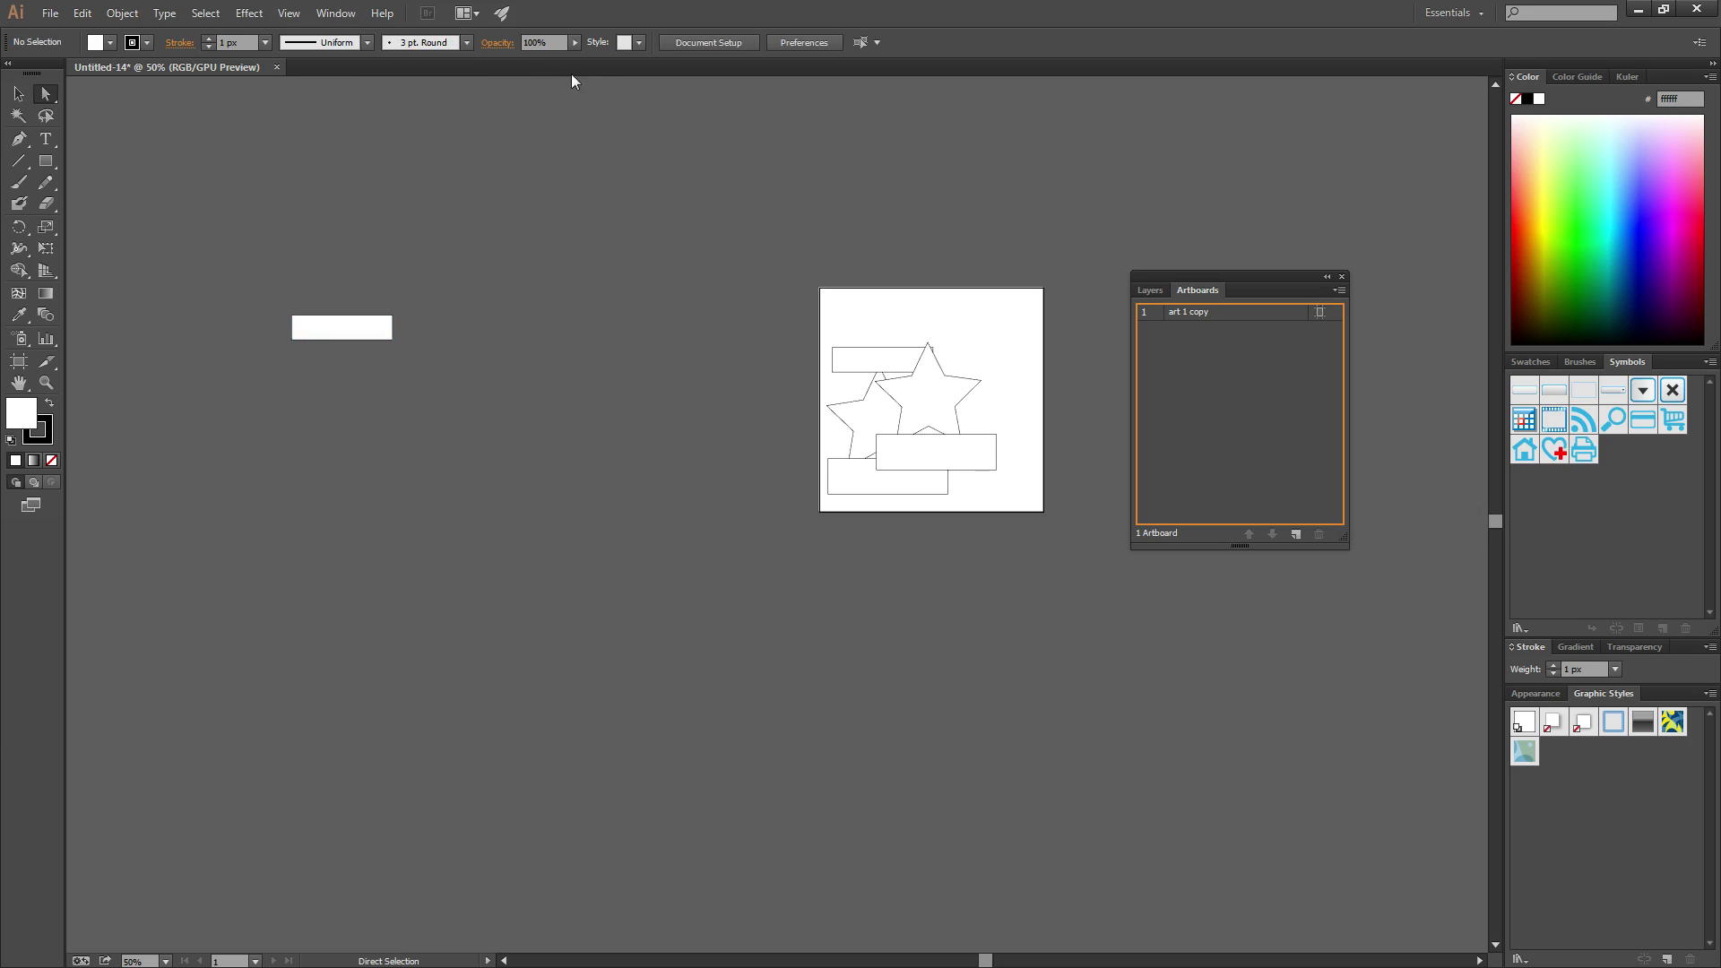
Edit artboards from Document Setup again and move art 1 copy with its artwork to about X 72 px, Y -54 px
click(692, 44)
drag(493, 267, 586, 432)
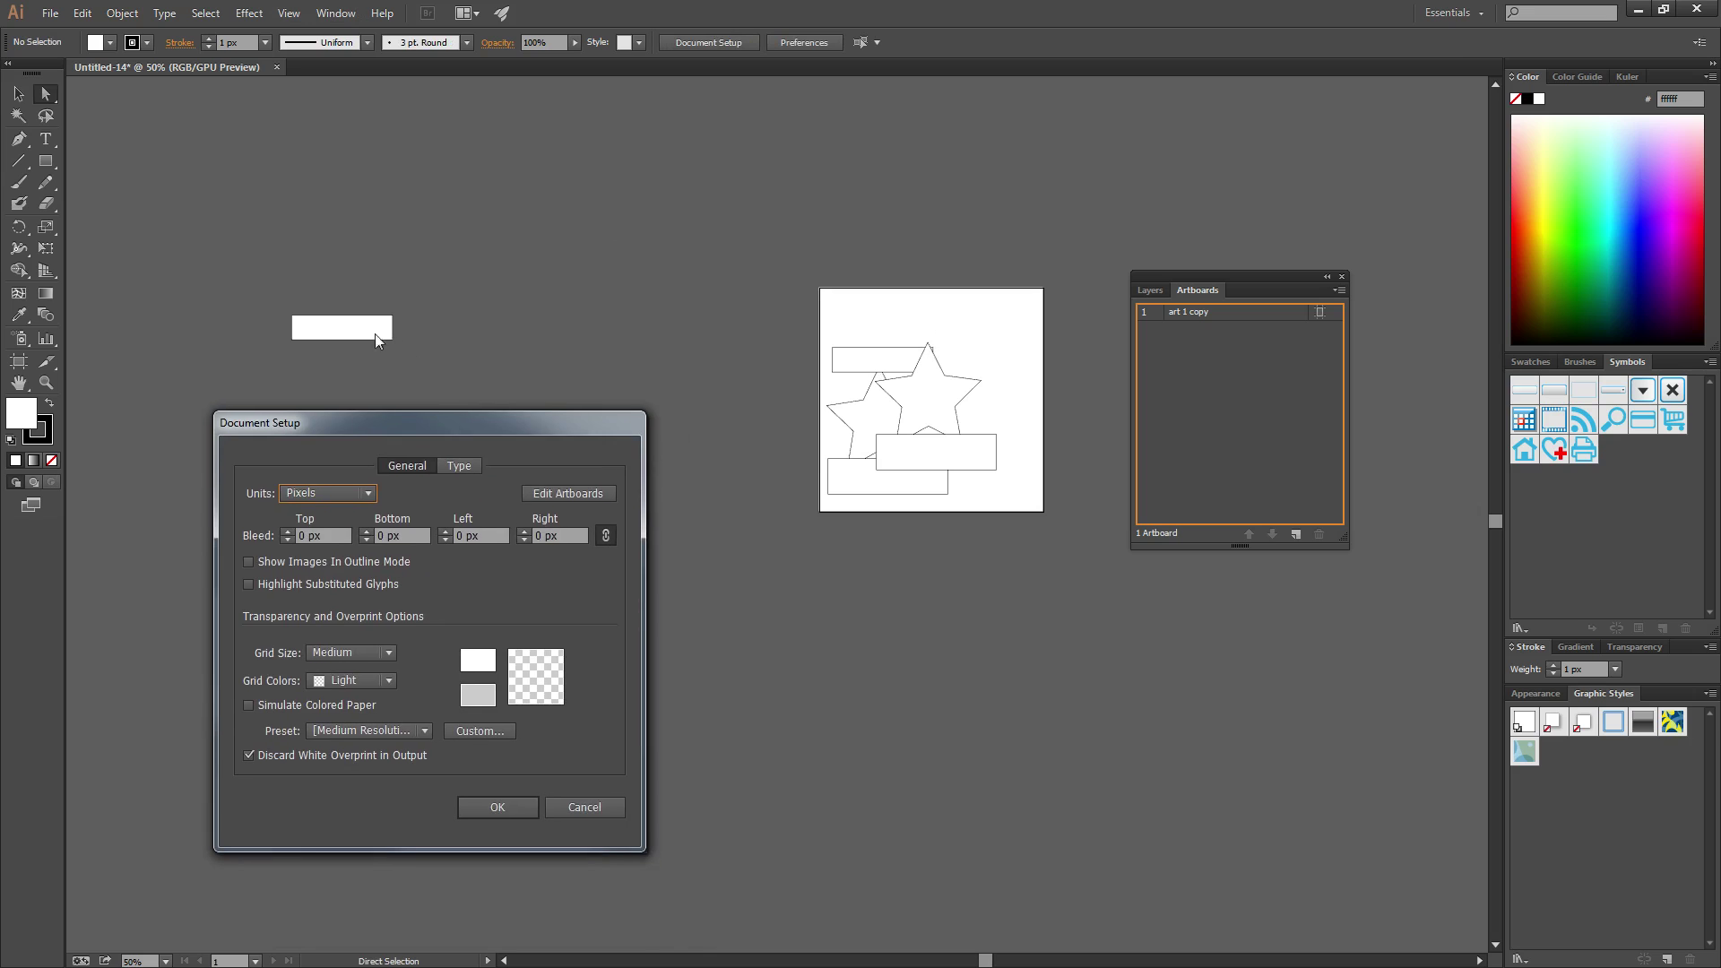
click(573, 495)
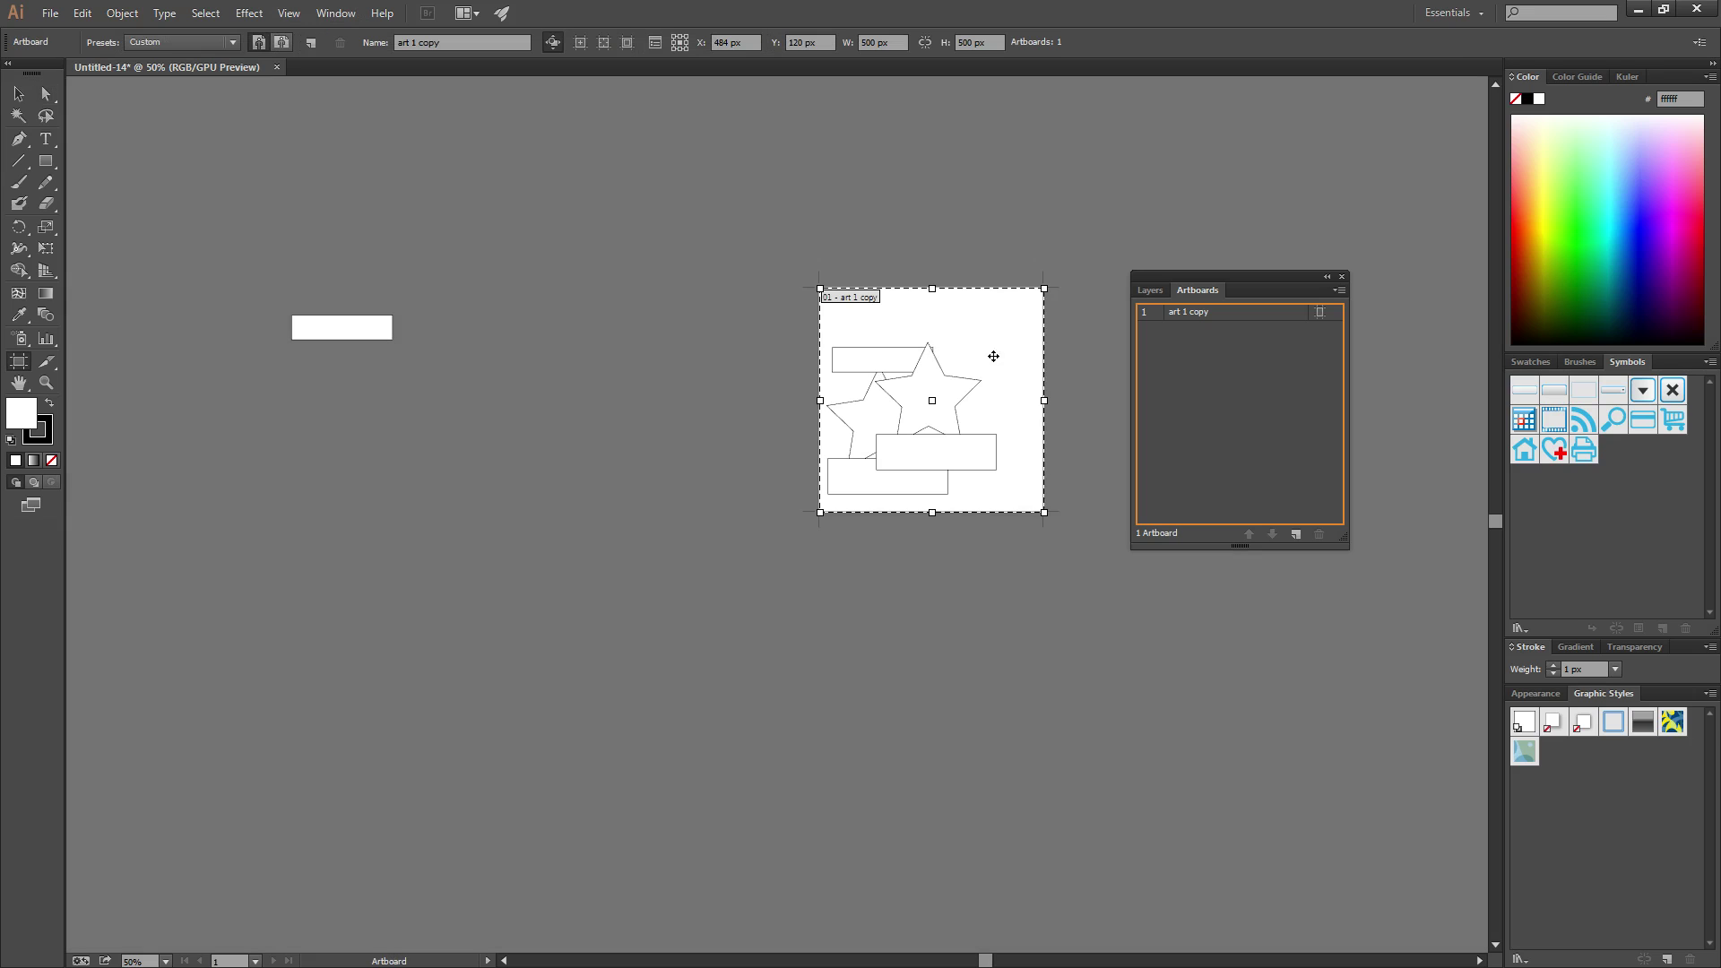
drag(975, 340, 707, 403)
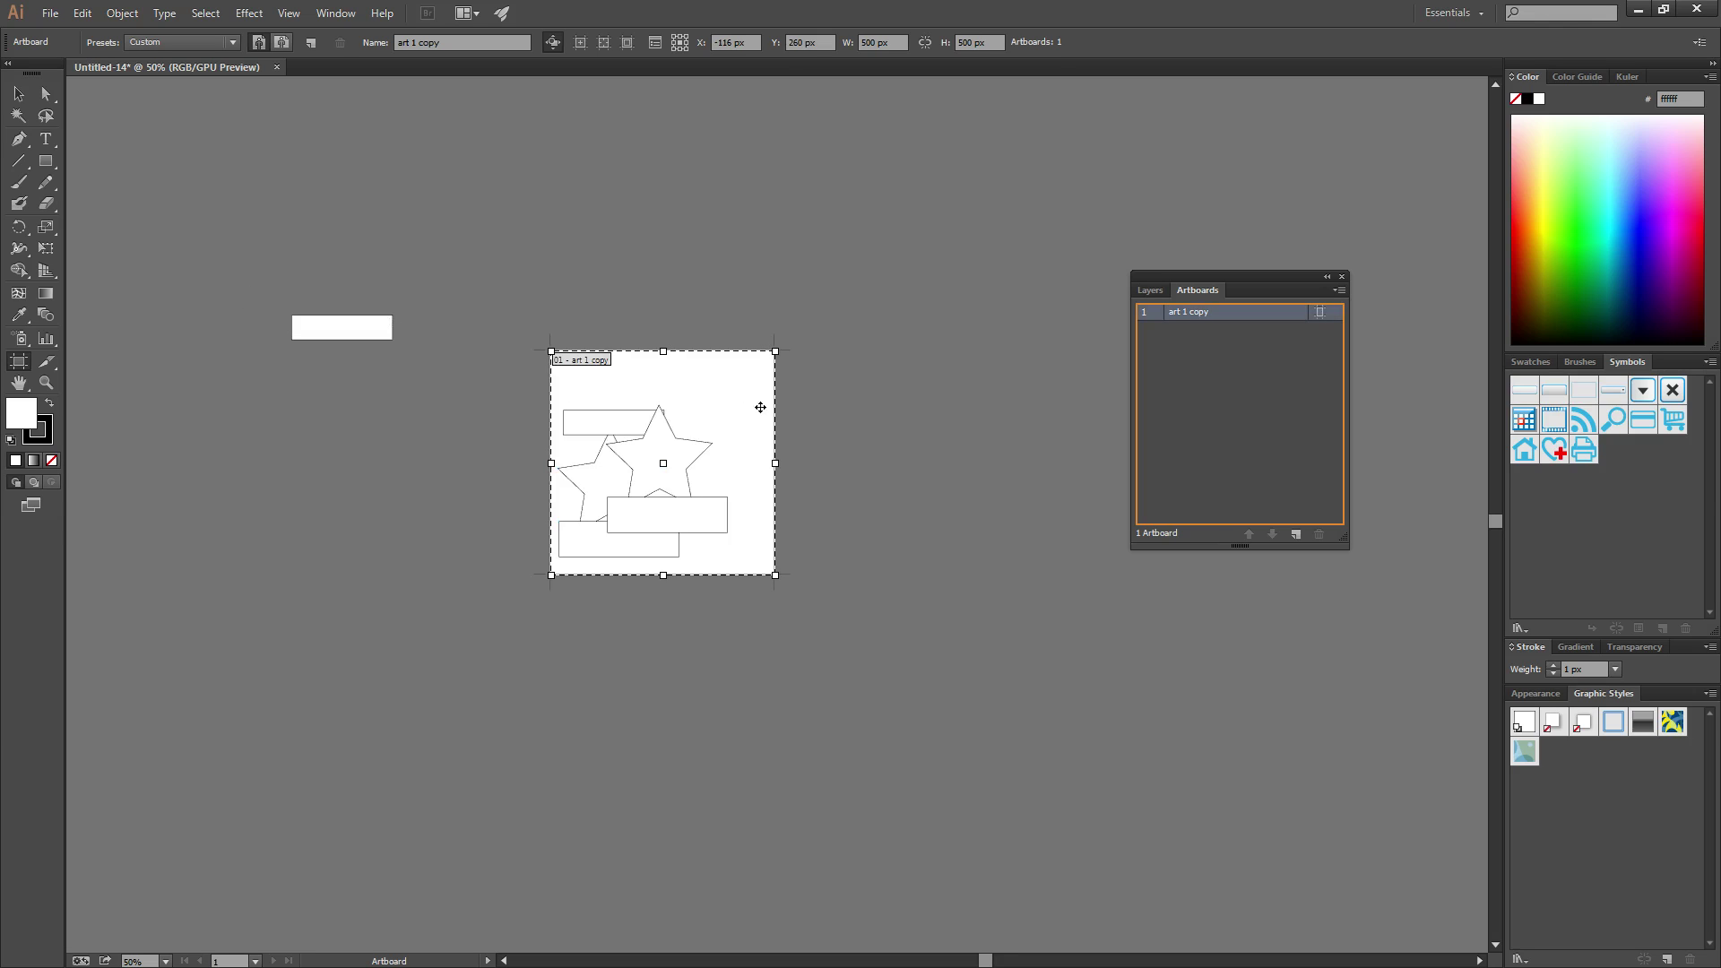
drag(713, 413, 789, 275)
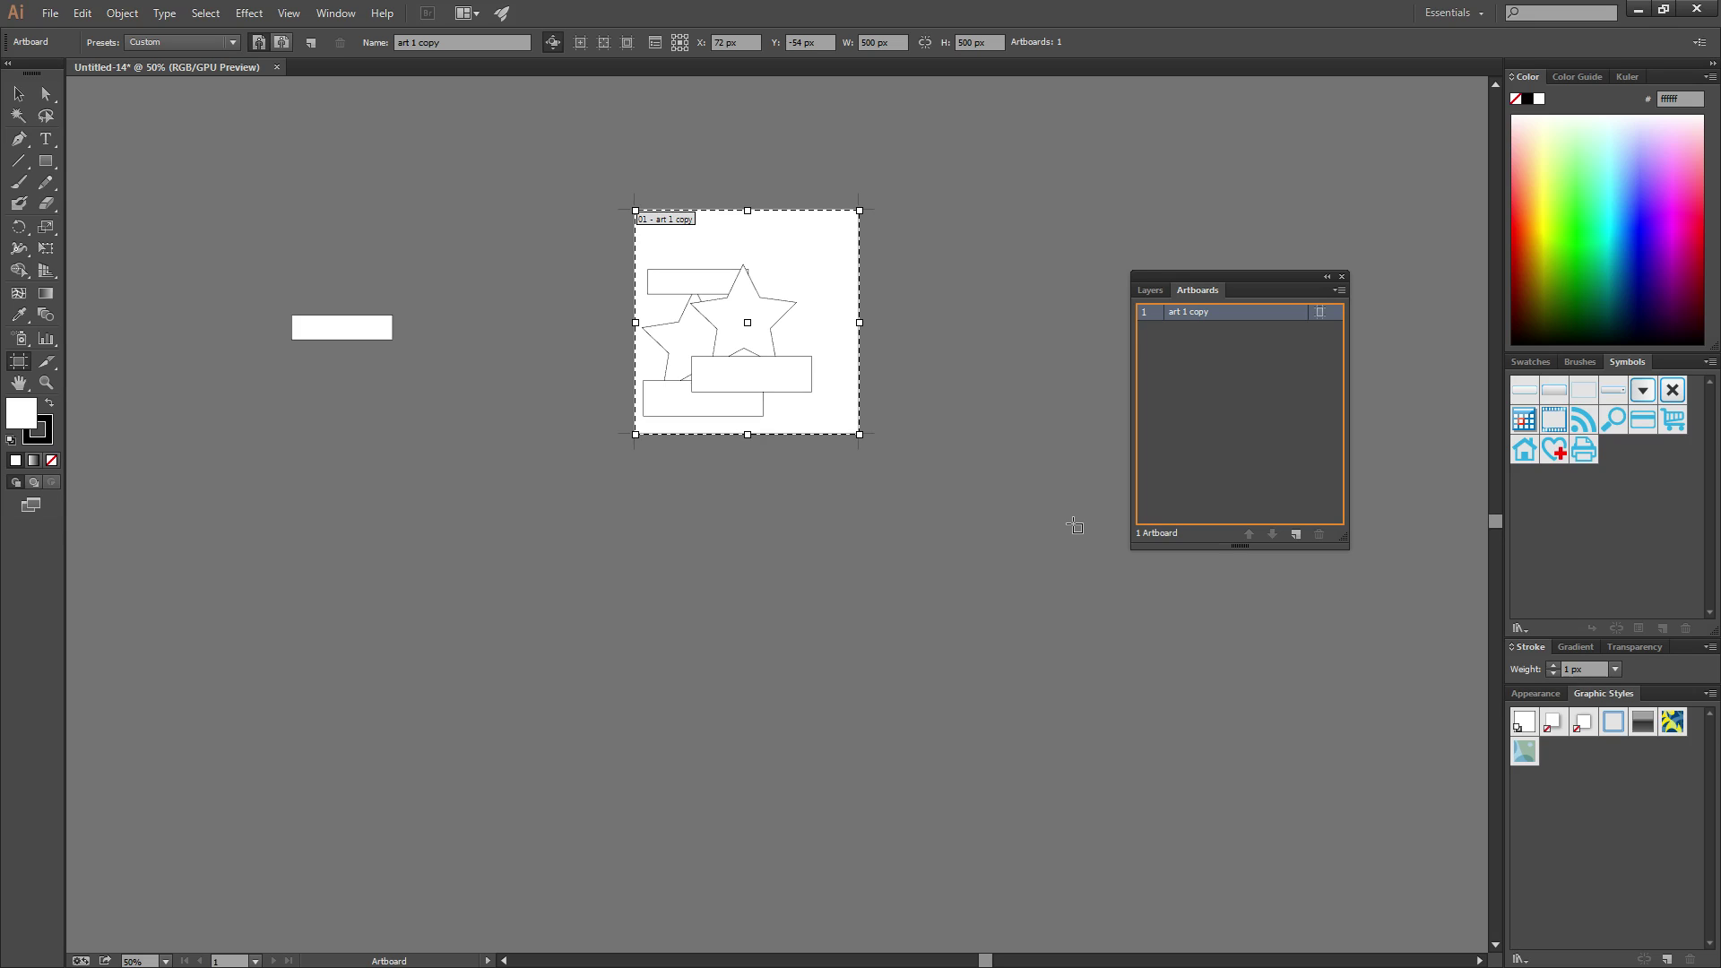
Enlarge artboard art 1 copy on all four sides to about 1018 × 1042 px
drag(748, 435, 747, 600)
drag(859, 406, 970, 406)
drag(635, 406, 514, 406)
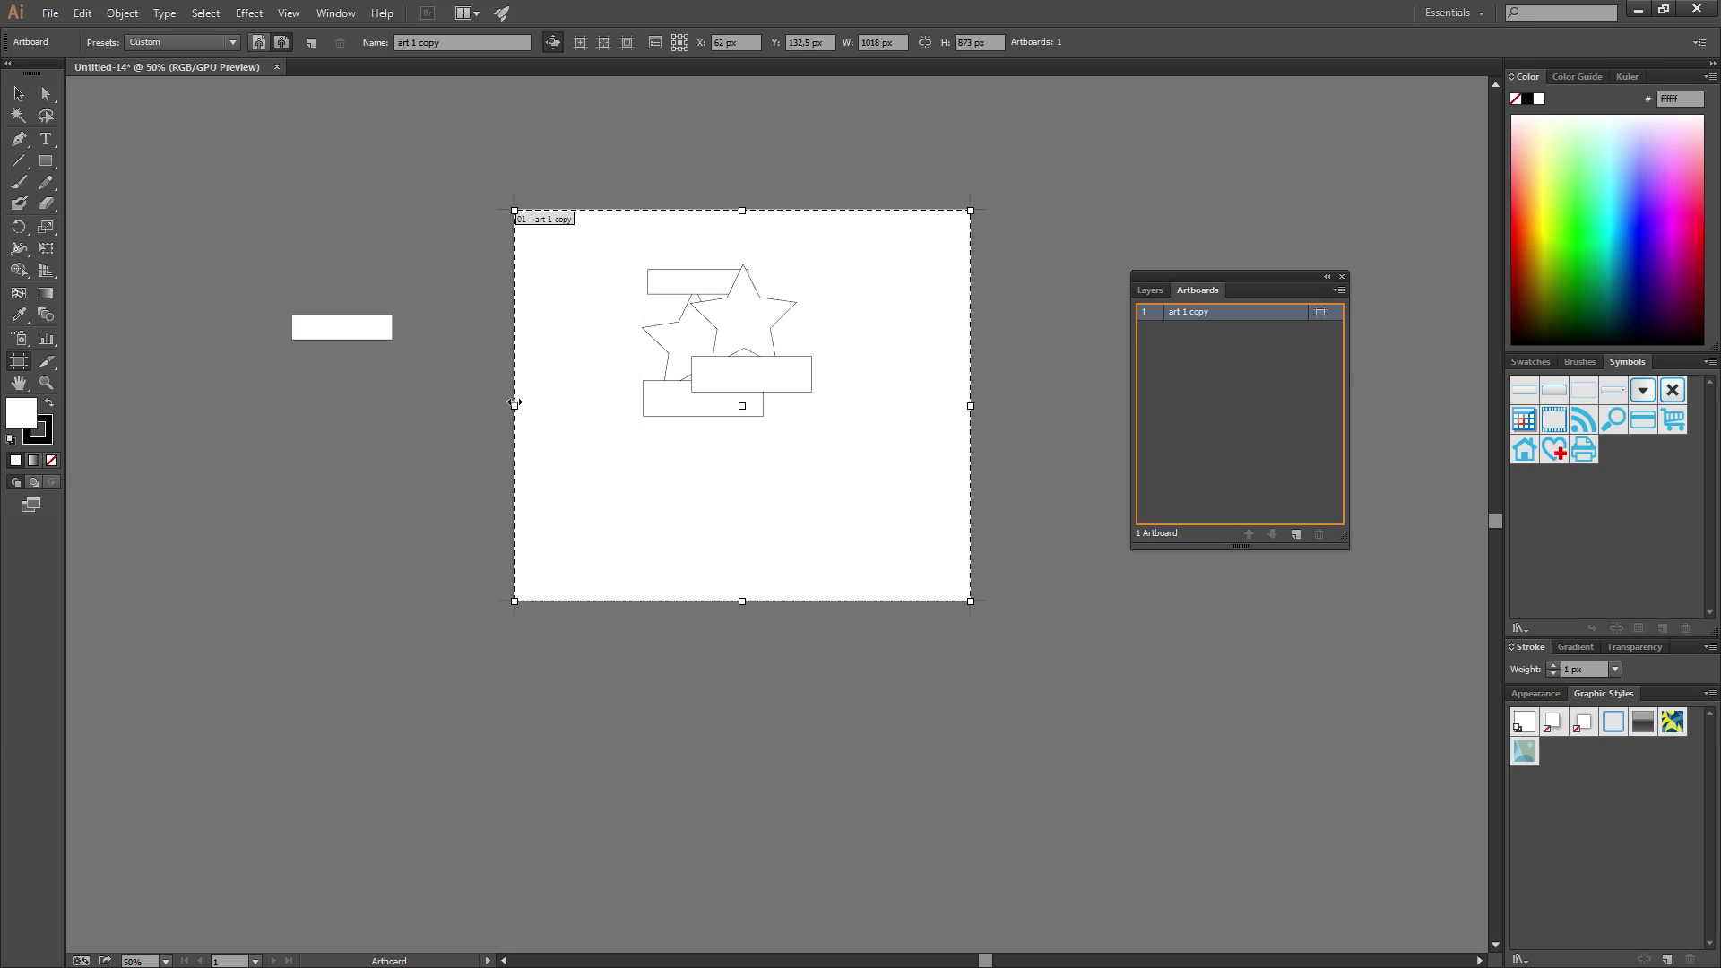
drag(742, 210, 752, 135)
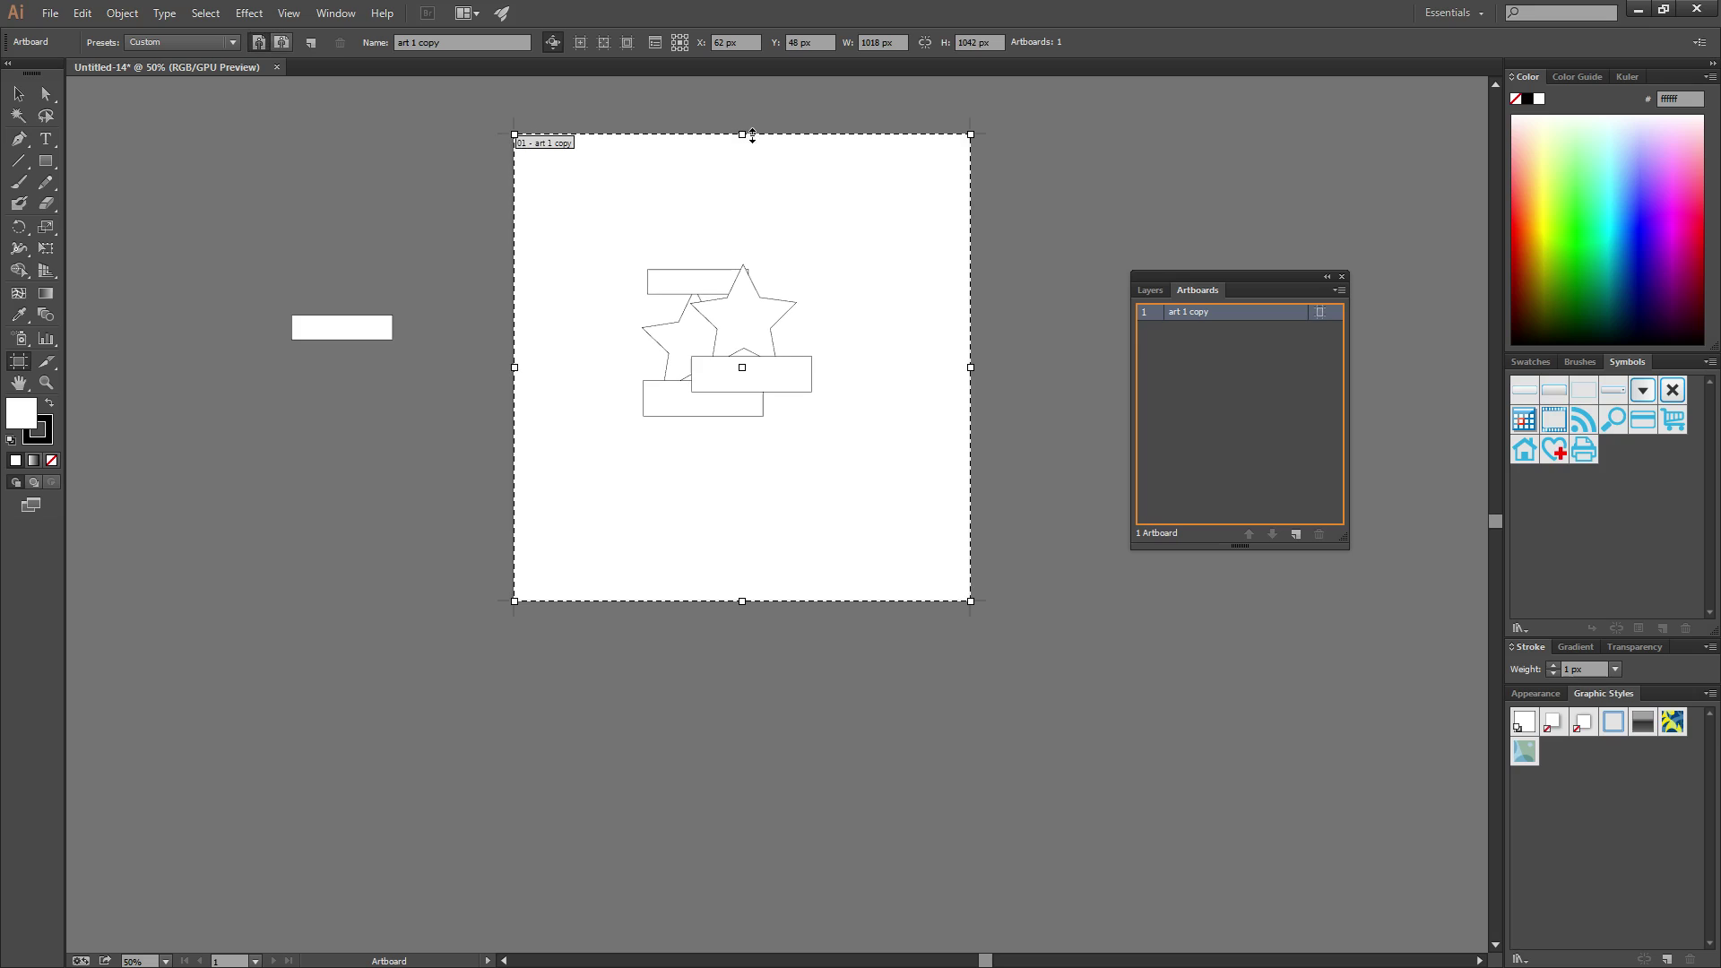